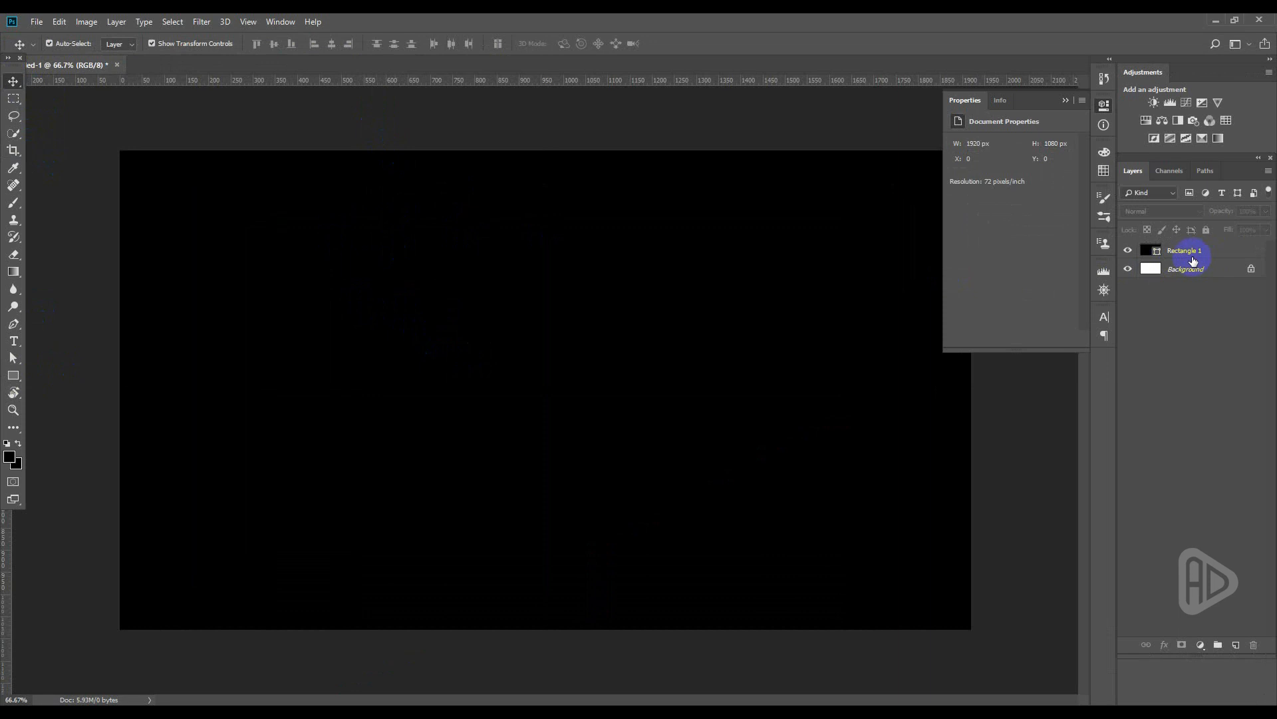
# Change the Rectangle 1 fill to a light grey, about #e0e0e0.
pyautogui.click(1193, 261)
pyautogui.doubleClick(1156, 253)
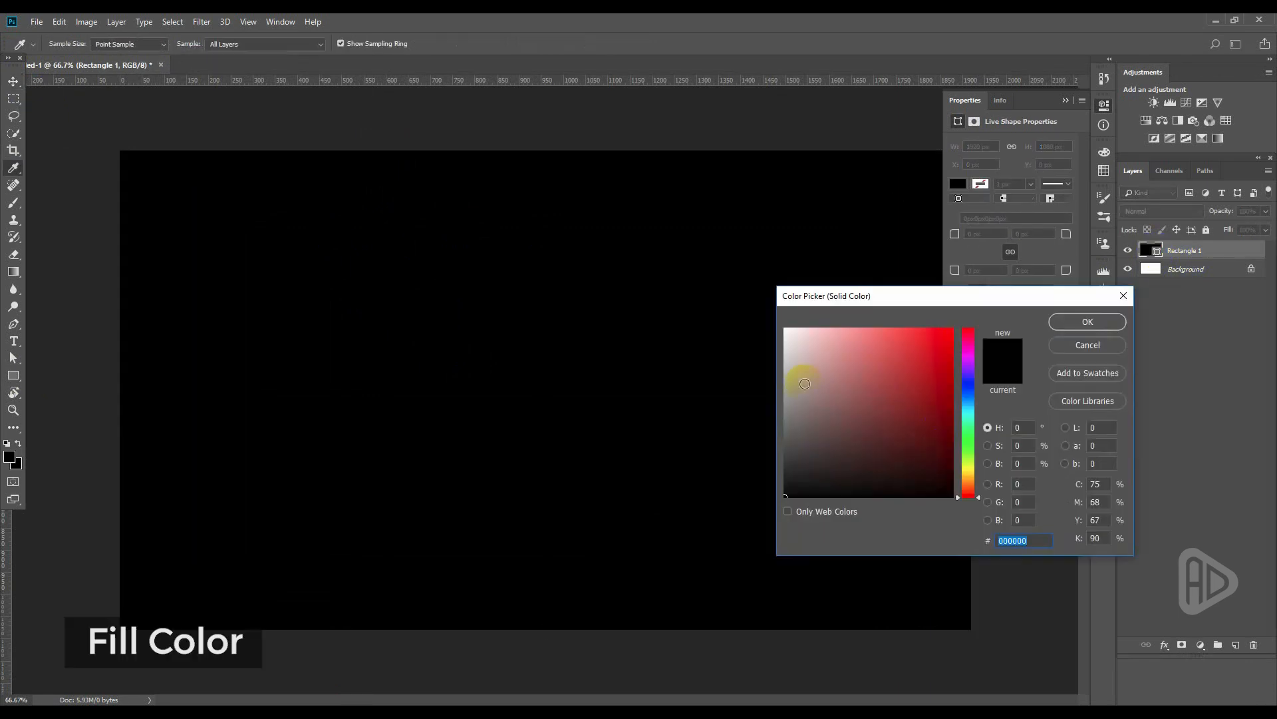
pyautogui.moveTo(799, 370)
pyautogui.mouseDown()
pyautogui.moveTo(761, 373)
pyautogui.moveTo(730, 345)
pyautogui.mouseUp()
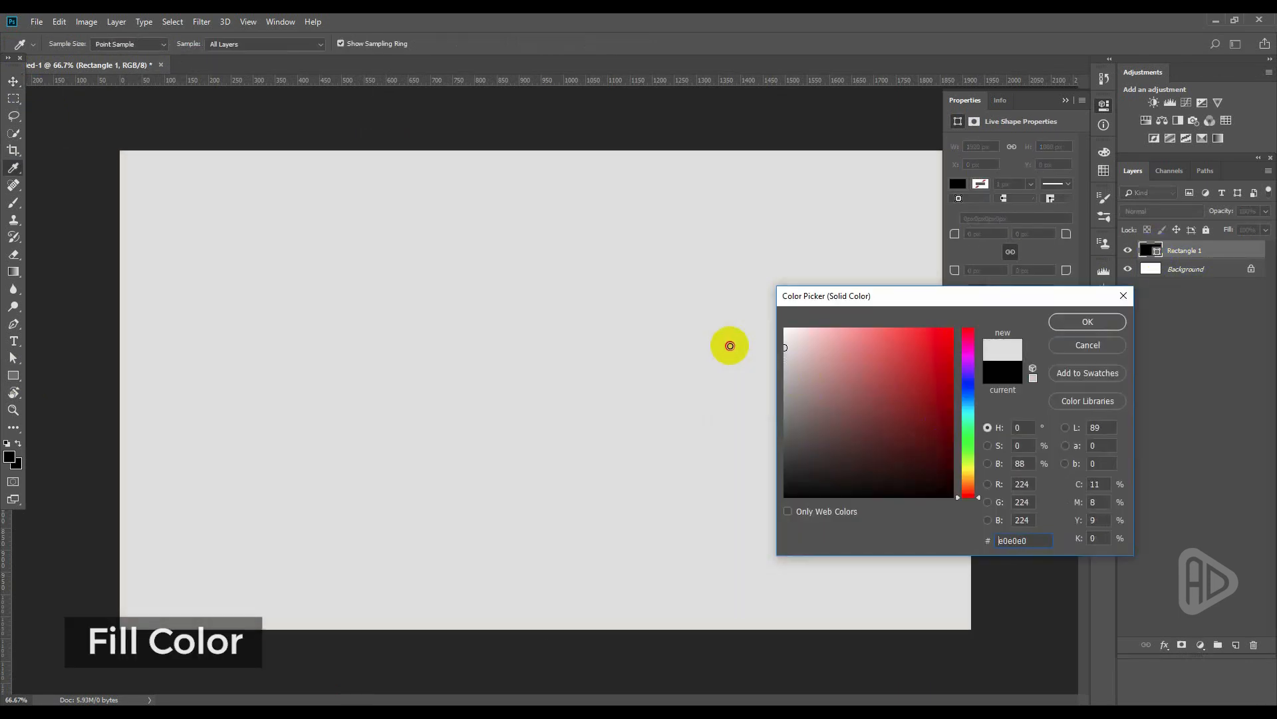
pyautogui.click(1088, 322)
pyautogui.press('v')
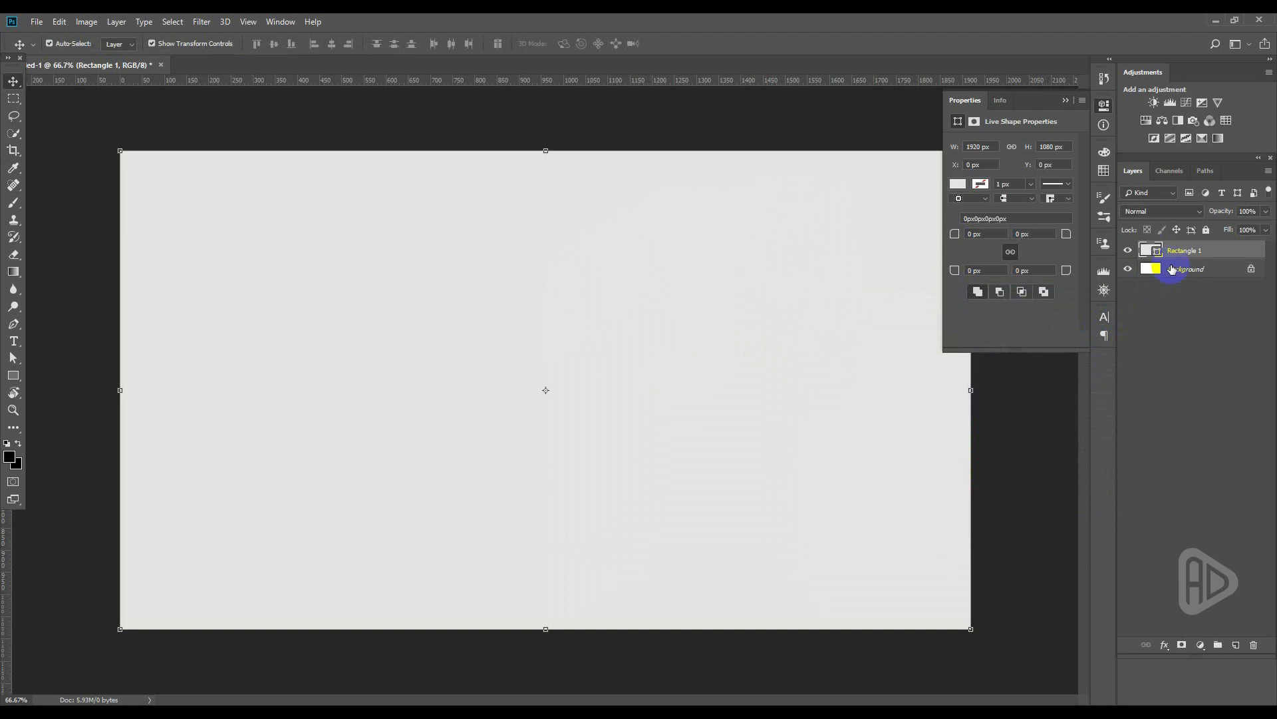
# Lock the Rectangle 1 layer, deselect it and collapse the properties display.
pyautogui.click(1206, 231)
pyautogui.click(812, 128)
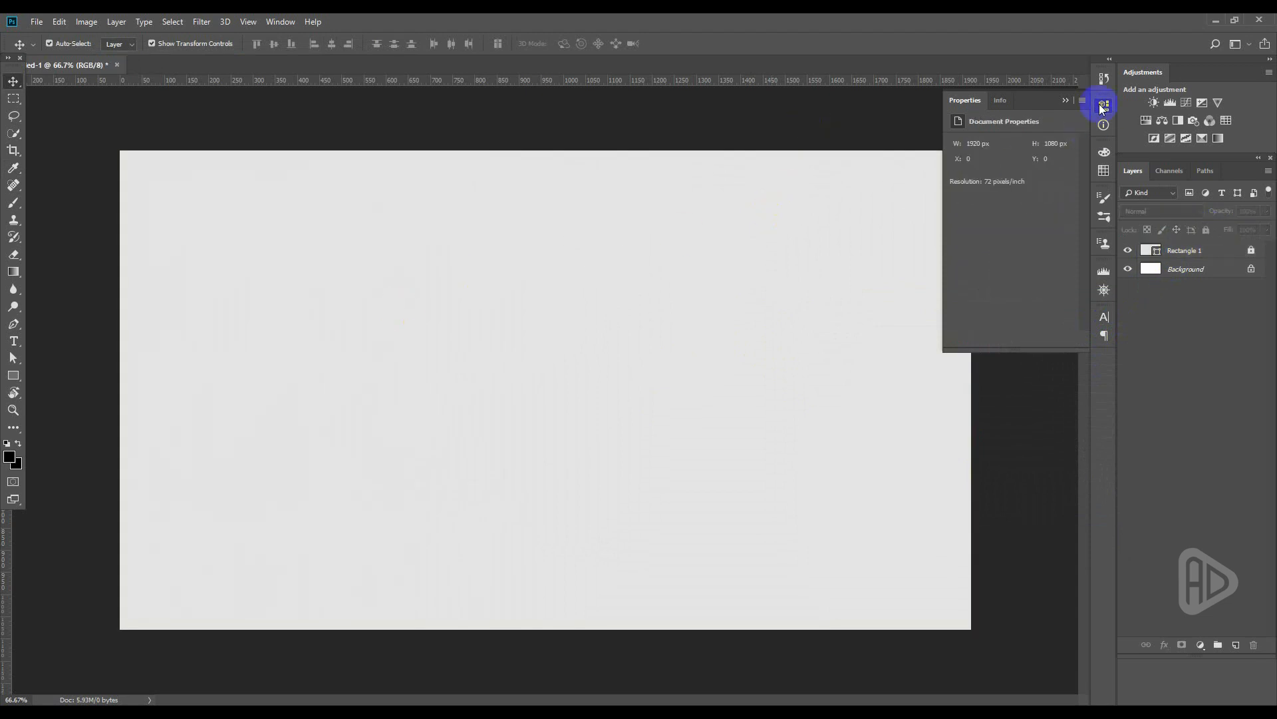
pyautogui.click(1064, 101)
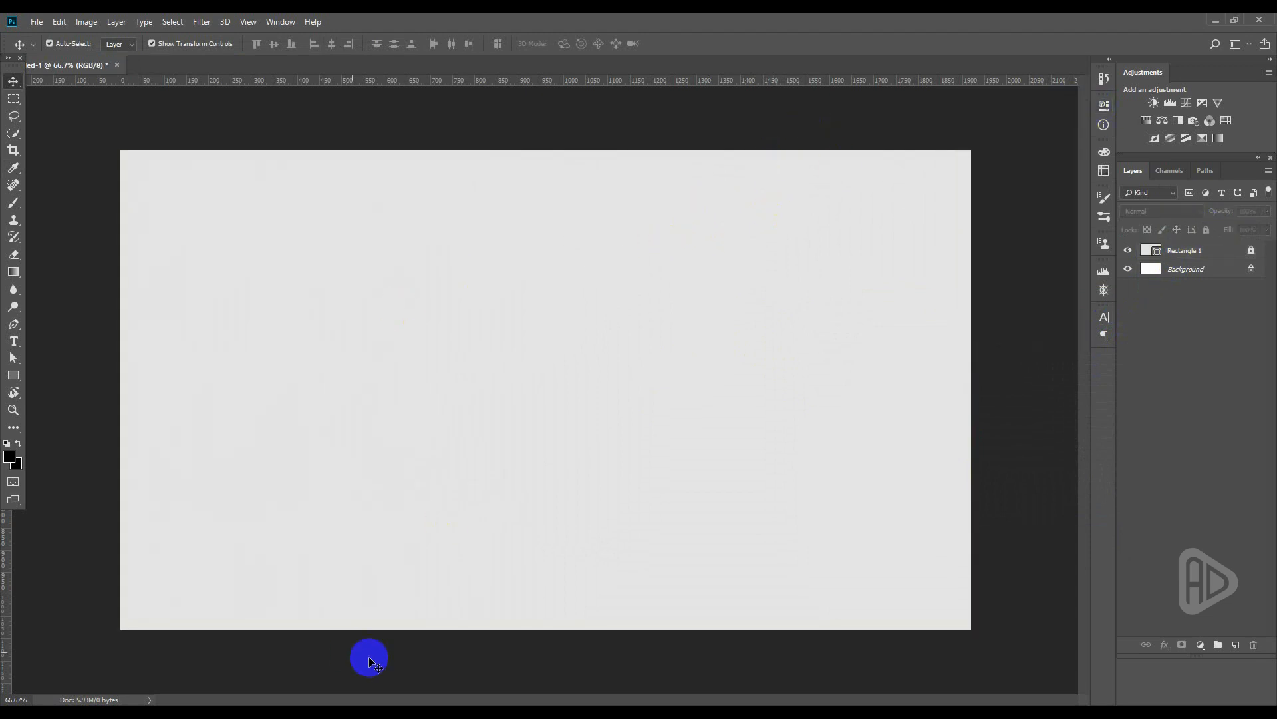
# Place the transparent PNG cutout of the woman from the images folder into the document.
pyautogui.click(383, 712)
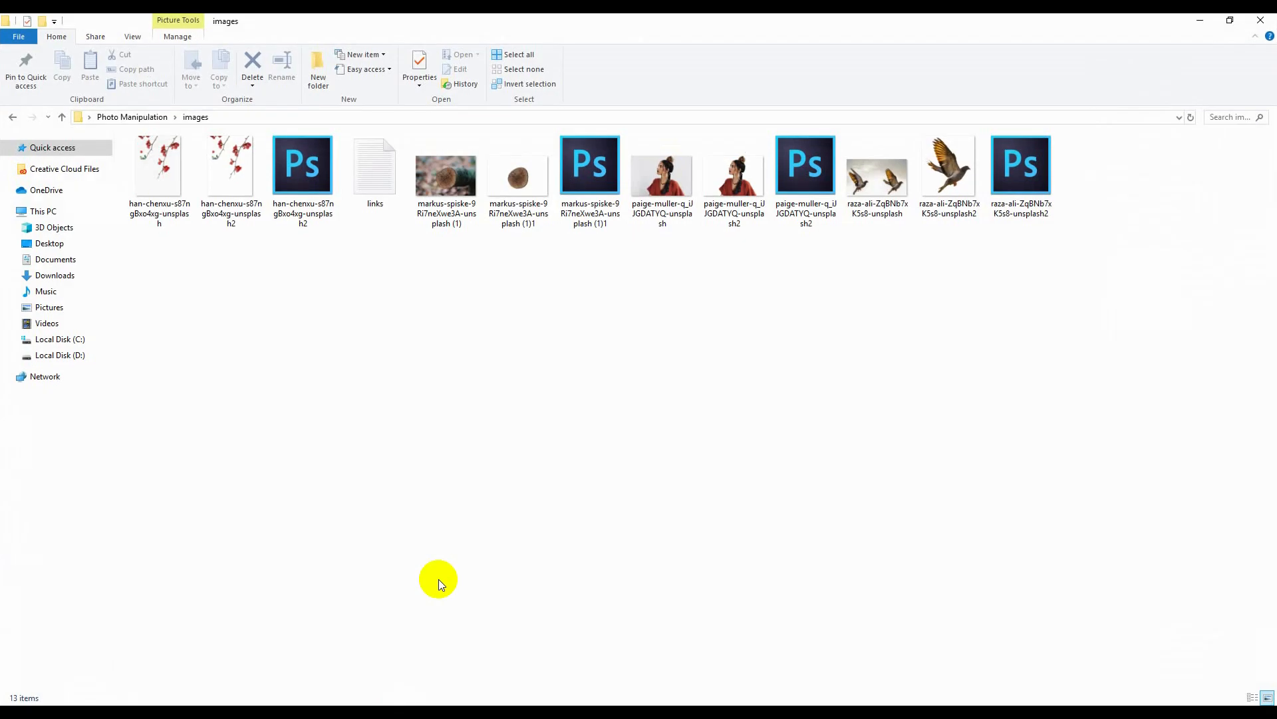
pyautogui.click(718, 195)
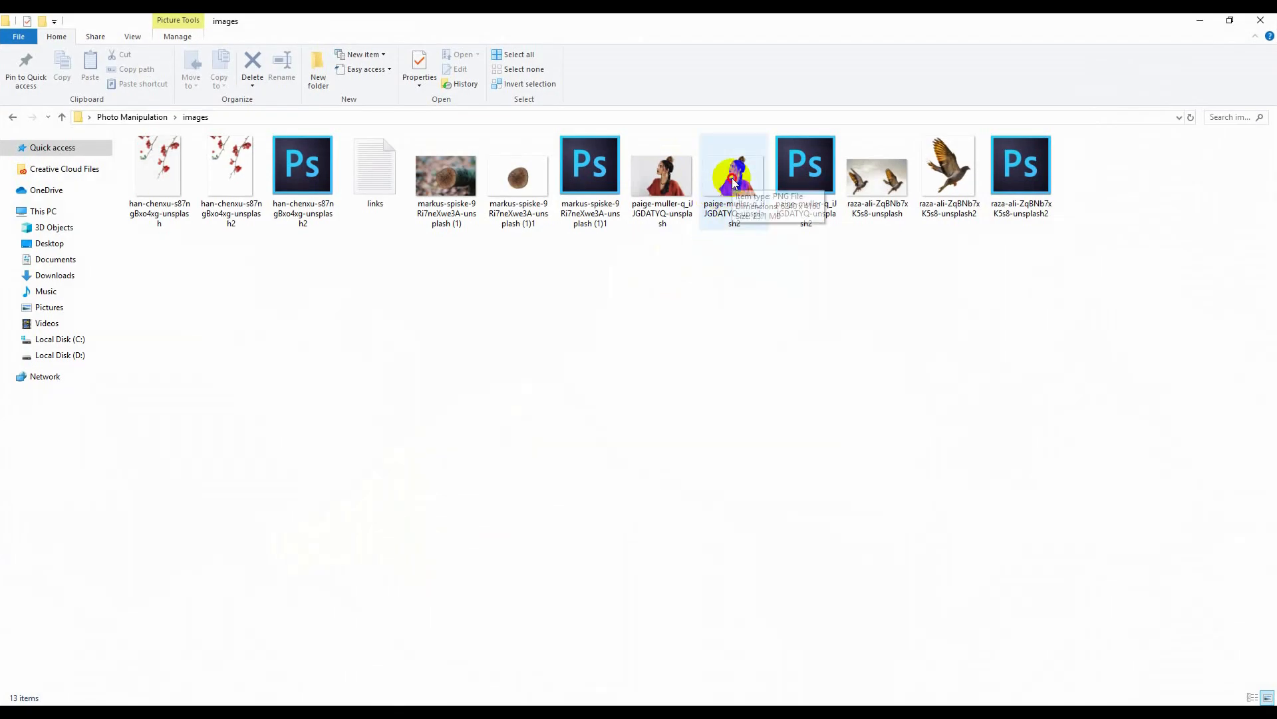
pyautogui.moveTo(734, 182); pyautogui.dragTo(559, 477)
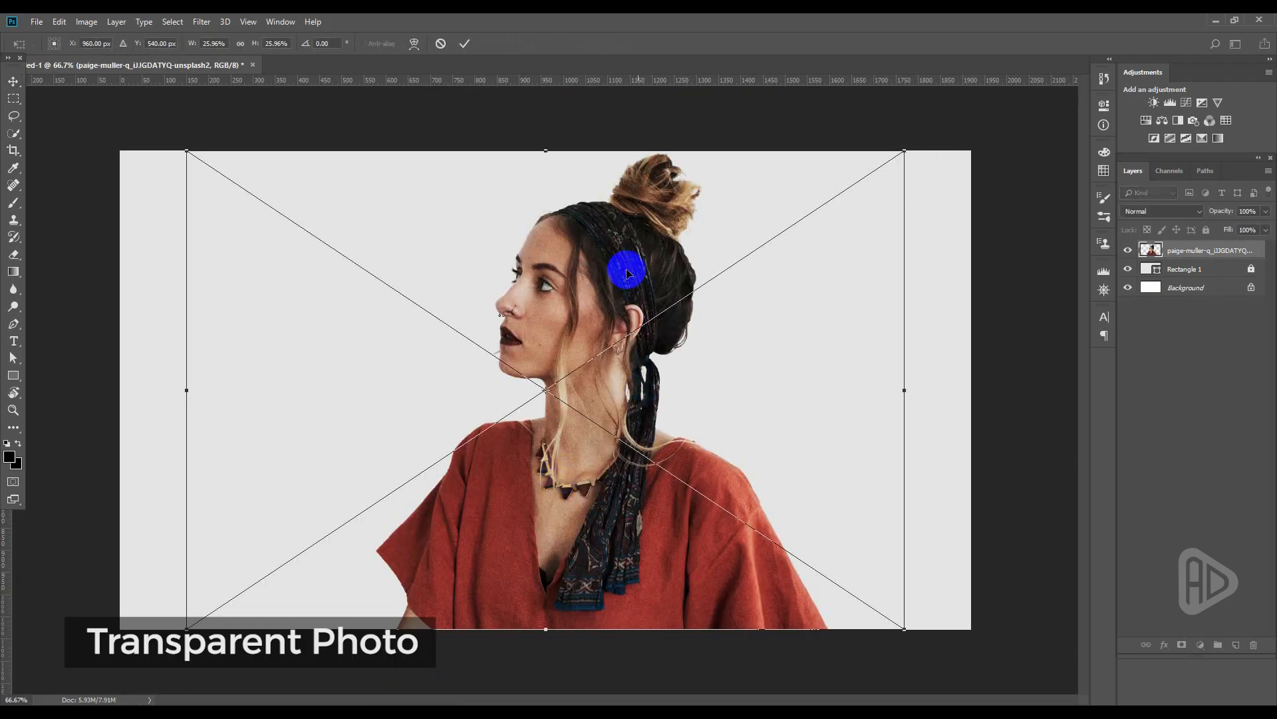
# Scale the placed portrait to about 22% and position it low on the canvas, with the shoulders running off the lower edge.
pyautogui.moveTo(624, 271); pyautogui.dragTo(581, 349)
pyautogui.moveTo(862, 229); pyautogui.dragTo(803, 257)
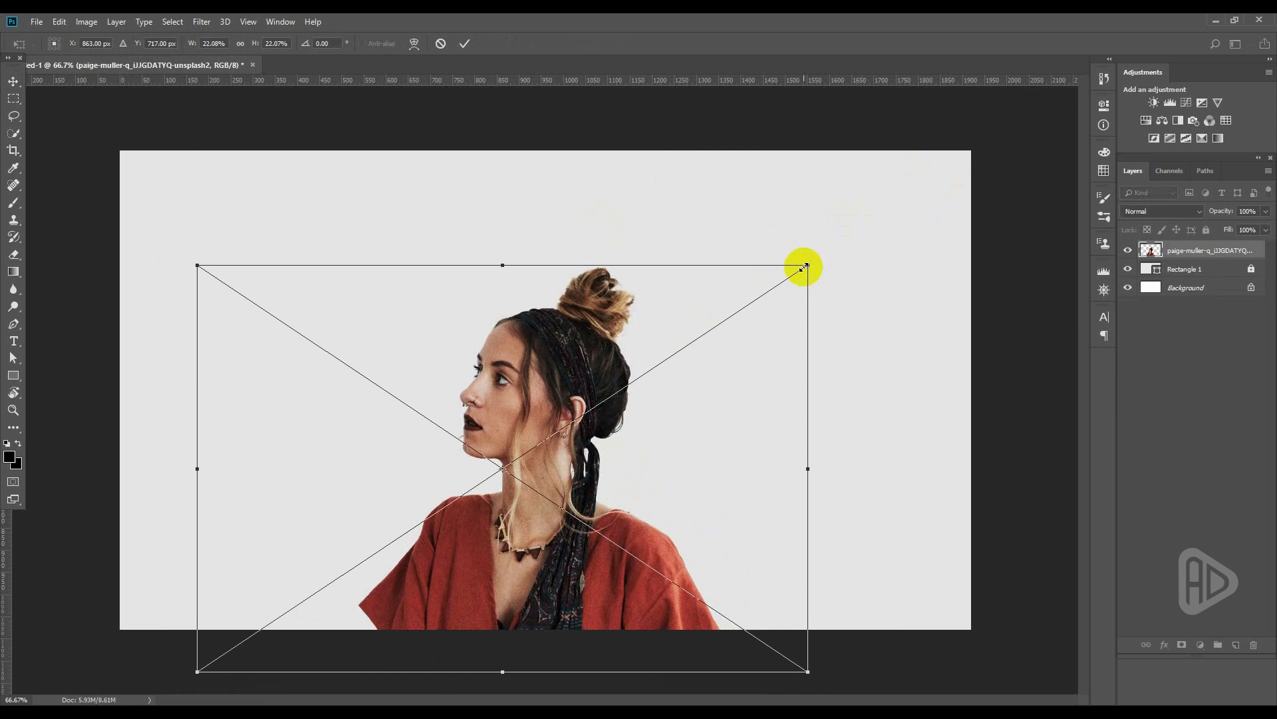
pyautogui.press('Return')
pyautogui.moveTo(570, 357); pyautogui.dragTo(570, 396)
# Rasterize the woman's portrait layer.
pyautogui.press('l')
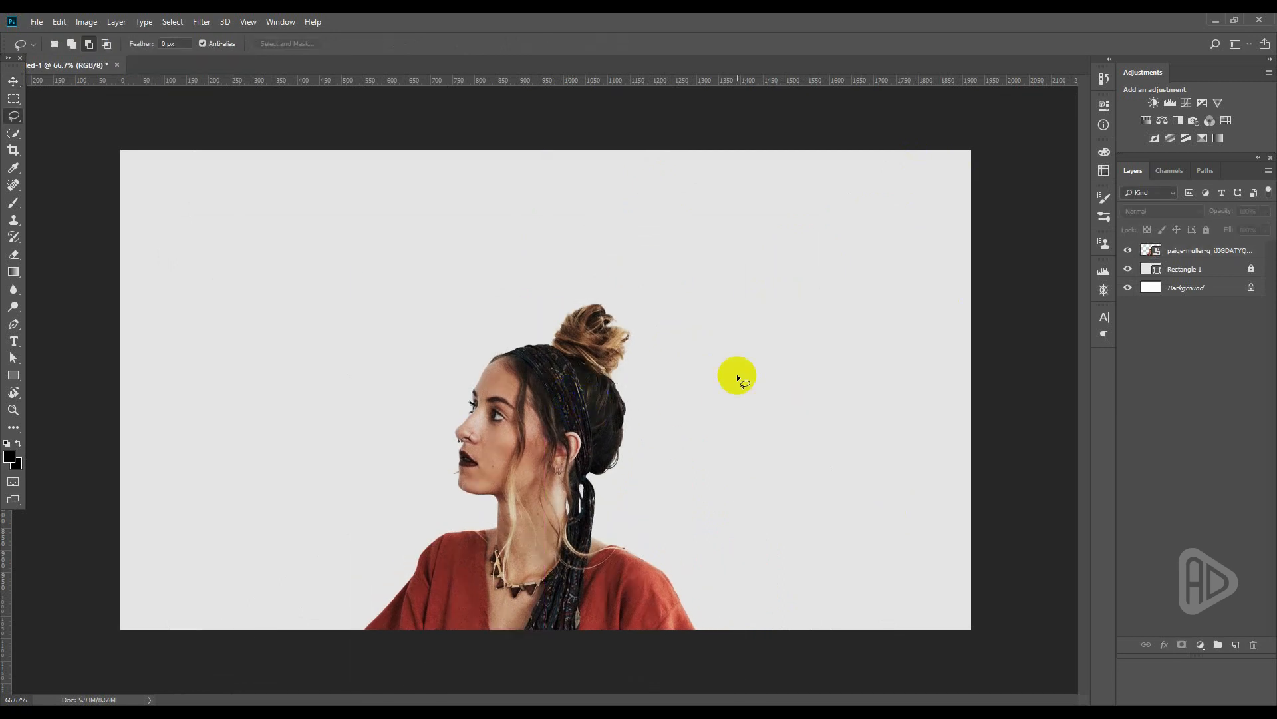
pyautogui.rightClick(1197, 251)
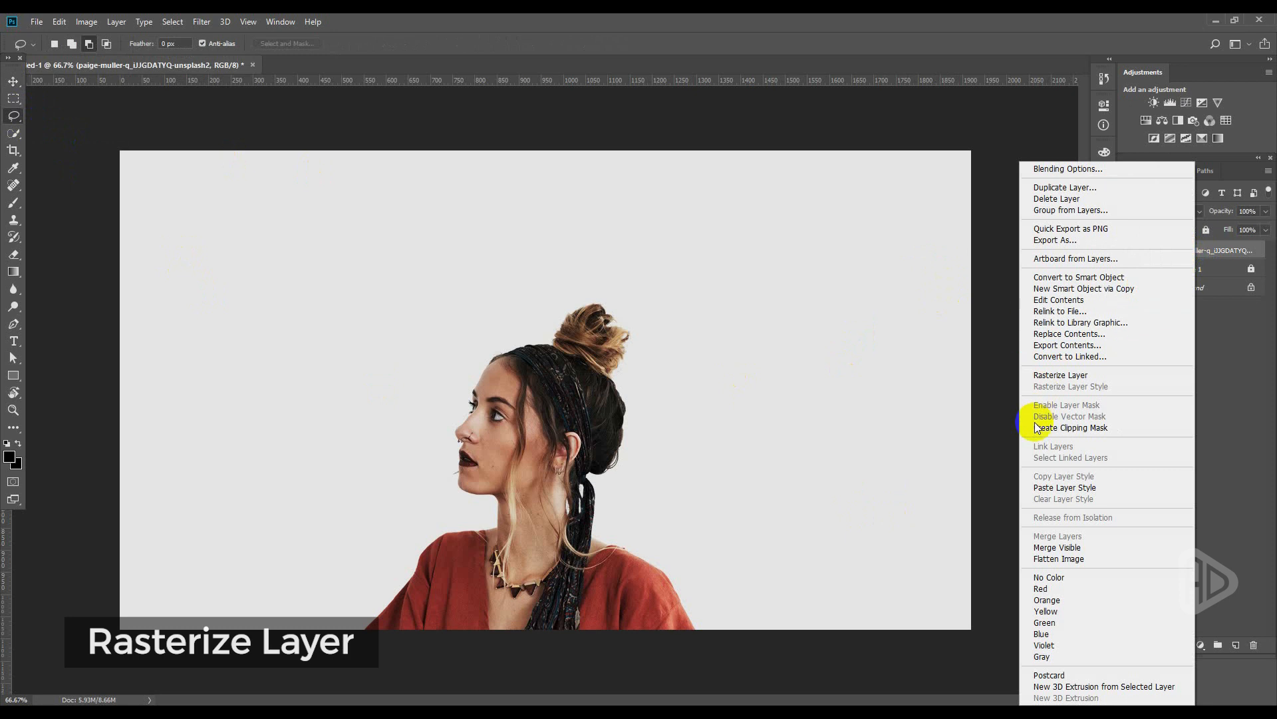
pyautogui.click(1062, 375)
# Start a Pen tool shape at the front of the neck, curving across the lower neck and hair scarf to a point behind the head.
pyautogui.scroll(3, 798, 413)
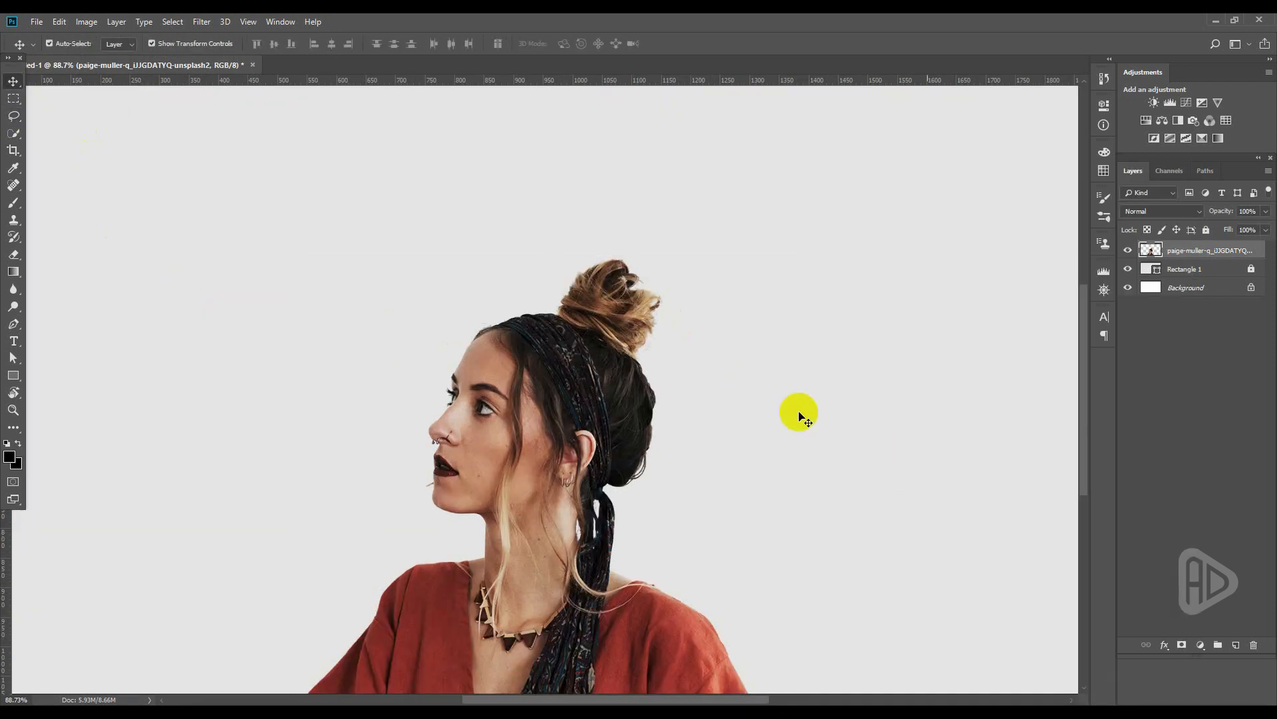
pyautogui.press('v')
pyautogui.click(541, 386)
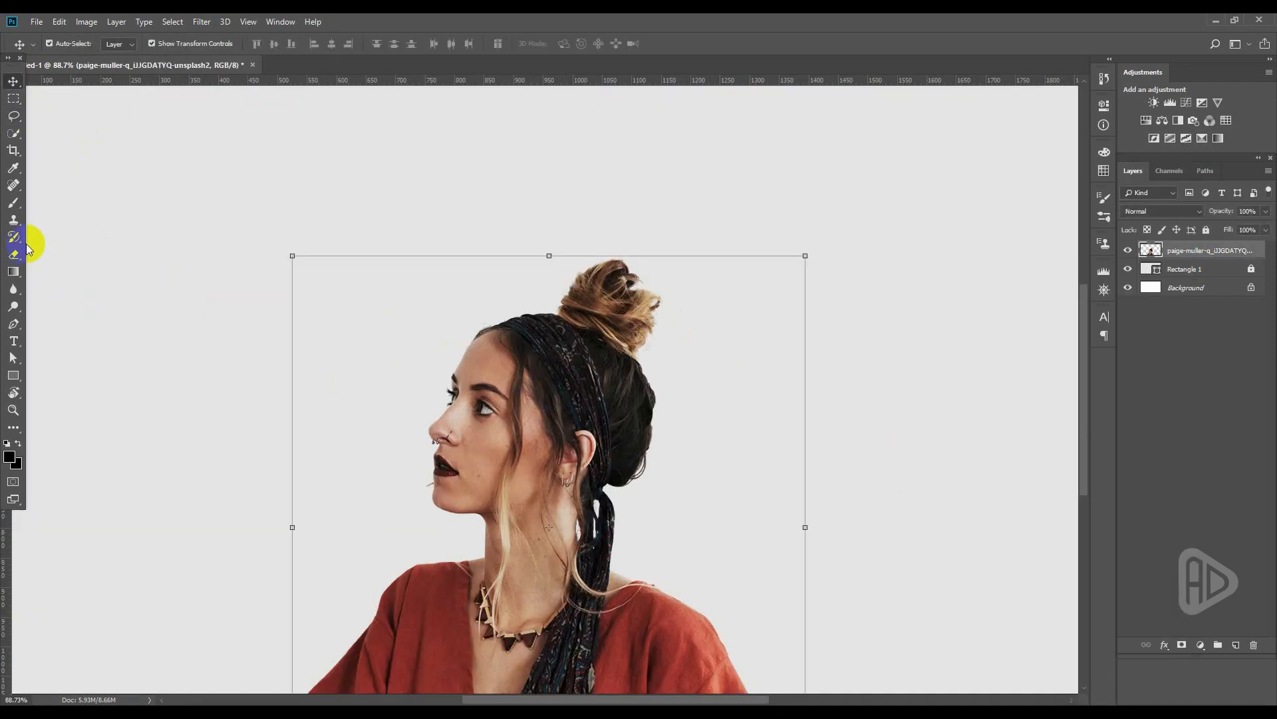
pyautogui.click(14, 328)
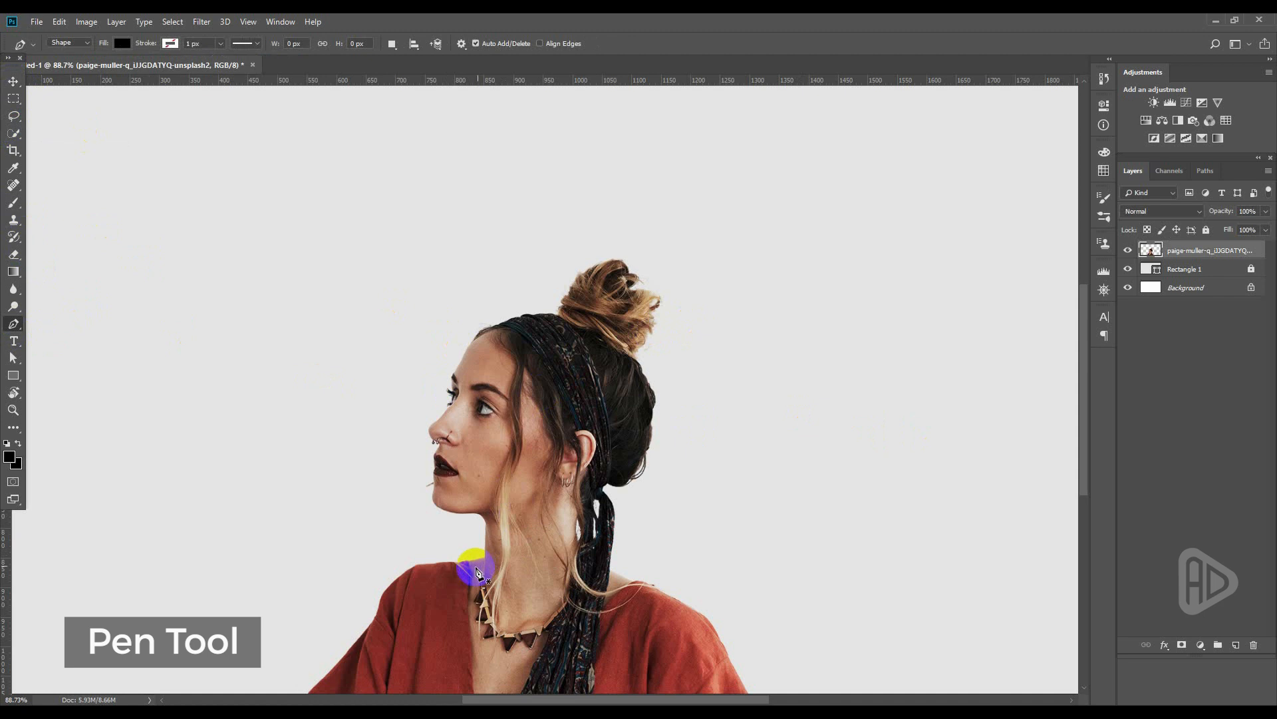
pyautogui.scroll(3, 481, 561)
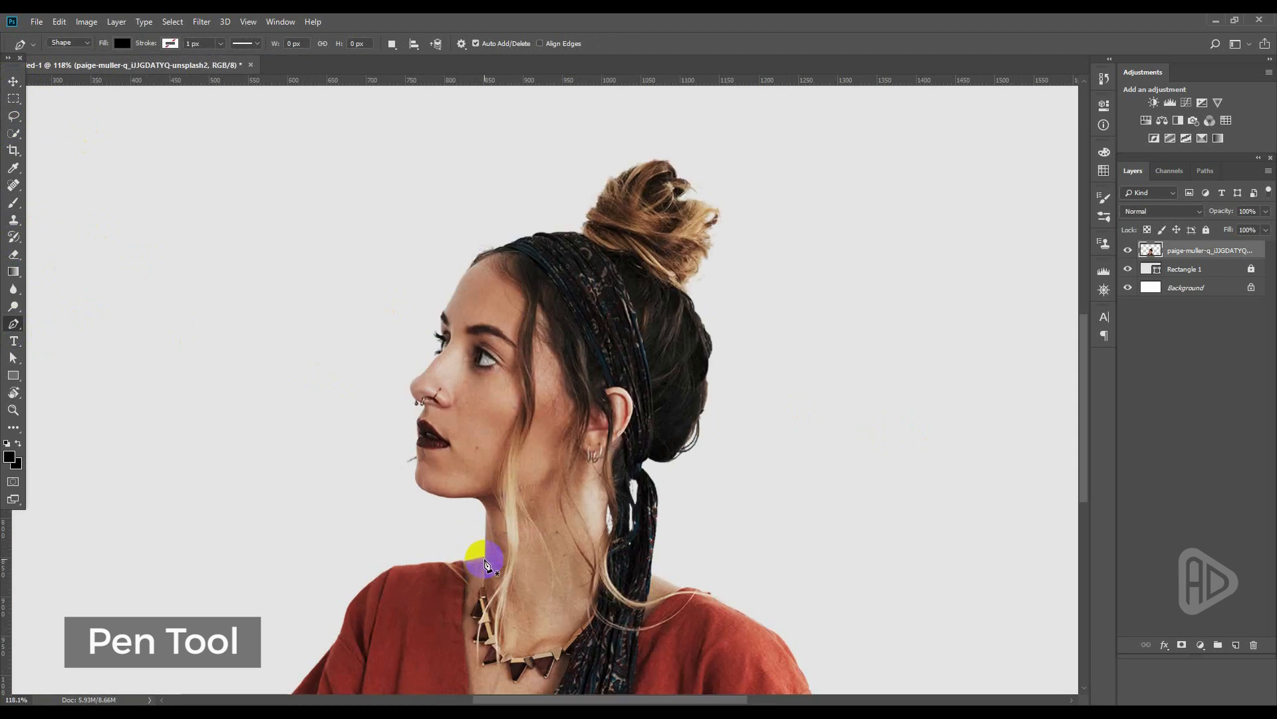
pyautogui.click(656, 526)
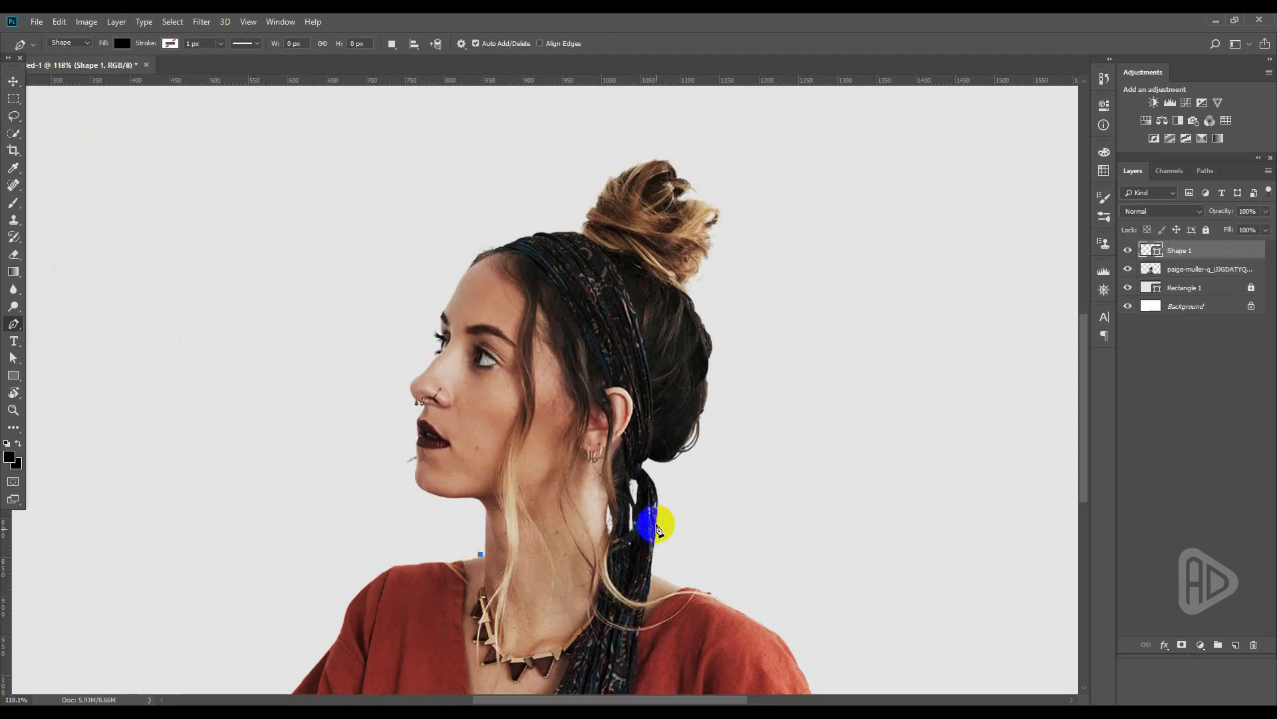
pyautogui.moveTo(673, 513); pyautogui.dragTo(755, 461)
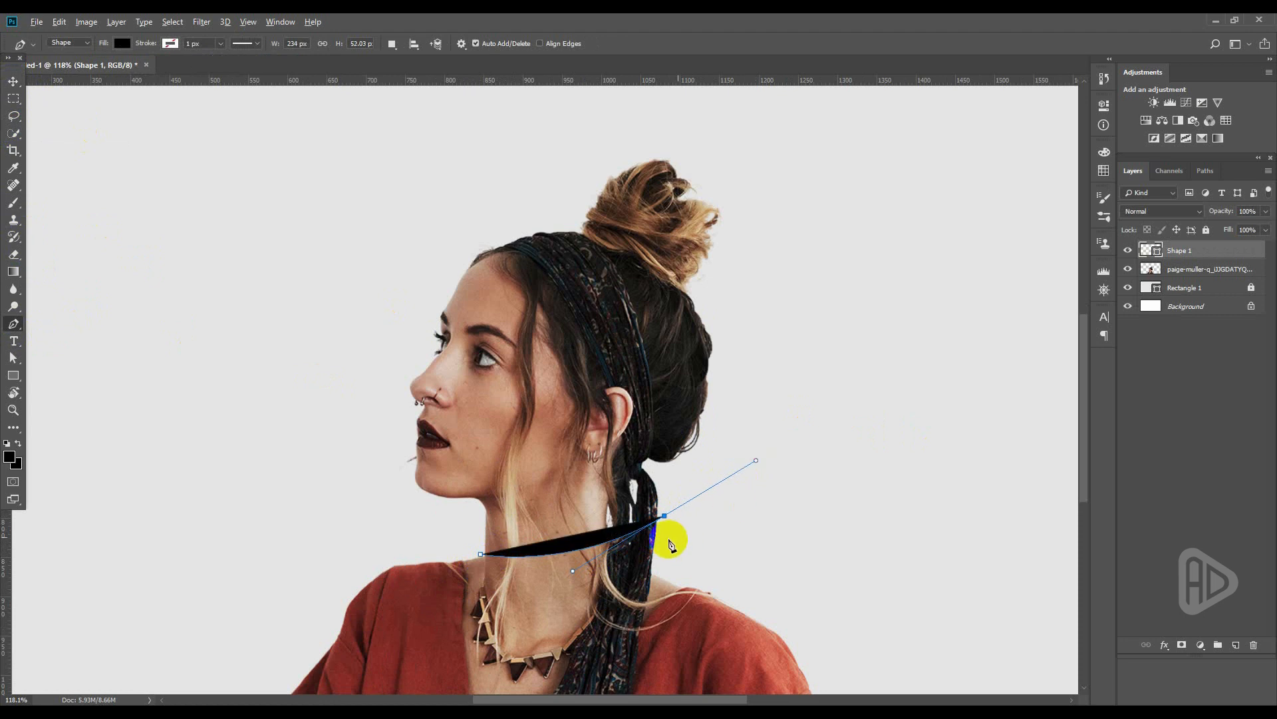
pyautogui.click(770, 448)
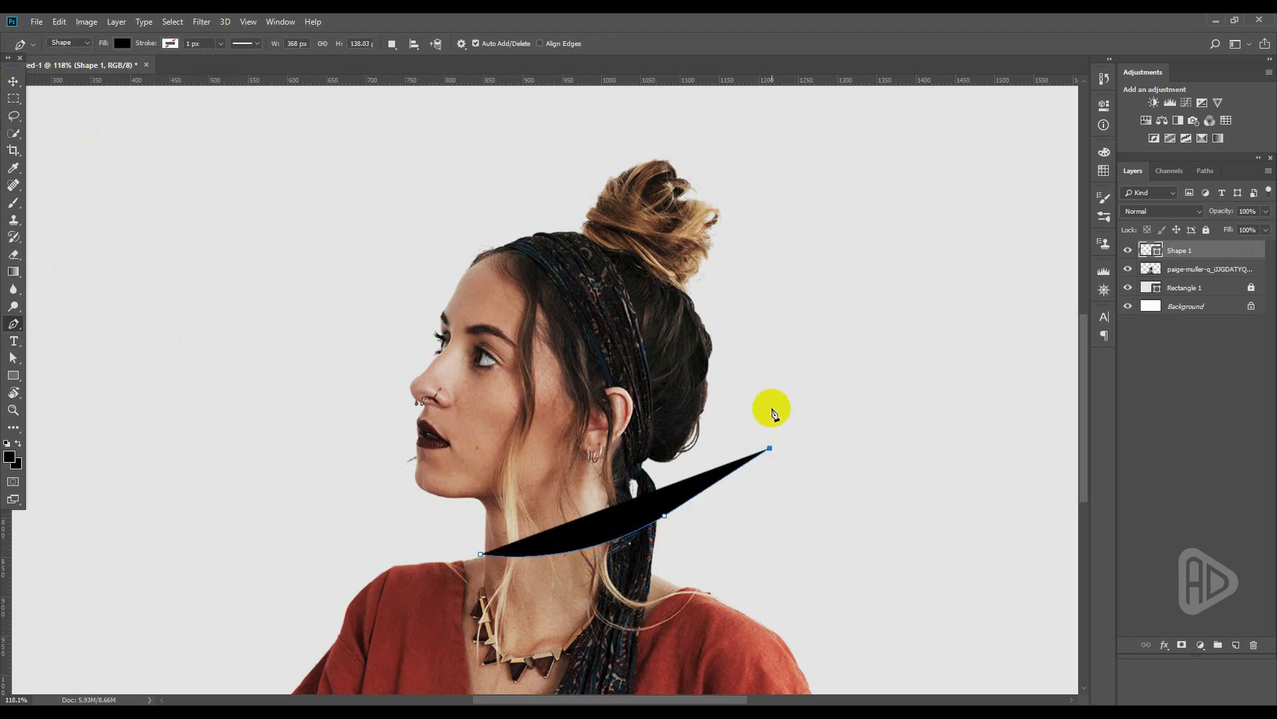
# Continue the pen shape with anchor points loosely around the hair bun, forehead and face, closing it at the front of the neck.
pyautogui.click(778, 324)
pyautogui.click(752, 192)
pyautogui.moveTo(692, 138); pyautogui.dragTo(505, 147)
pyautogui.click(367, 161)
pyautogui.click(322, 256)
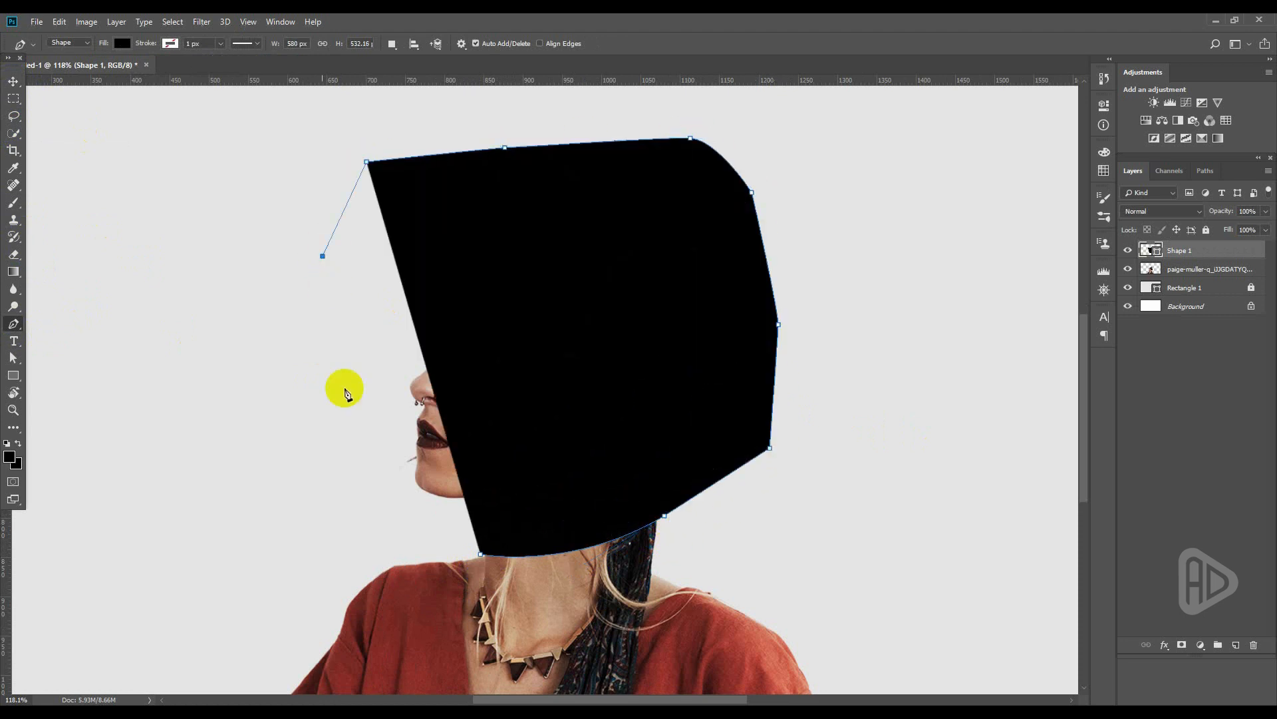
pyautogui.click(340, 406)
pyautogui.click(343, 522)
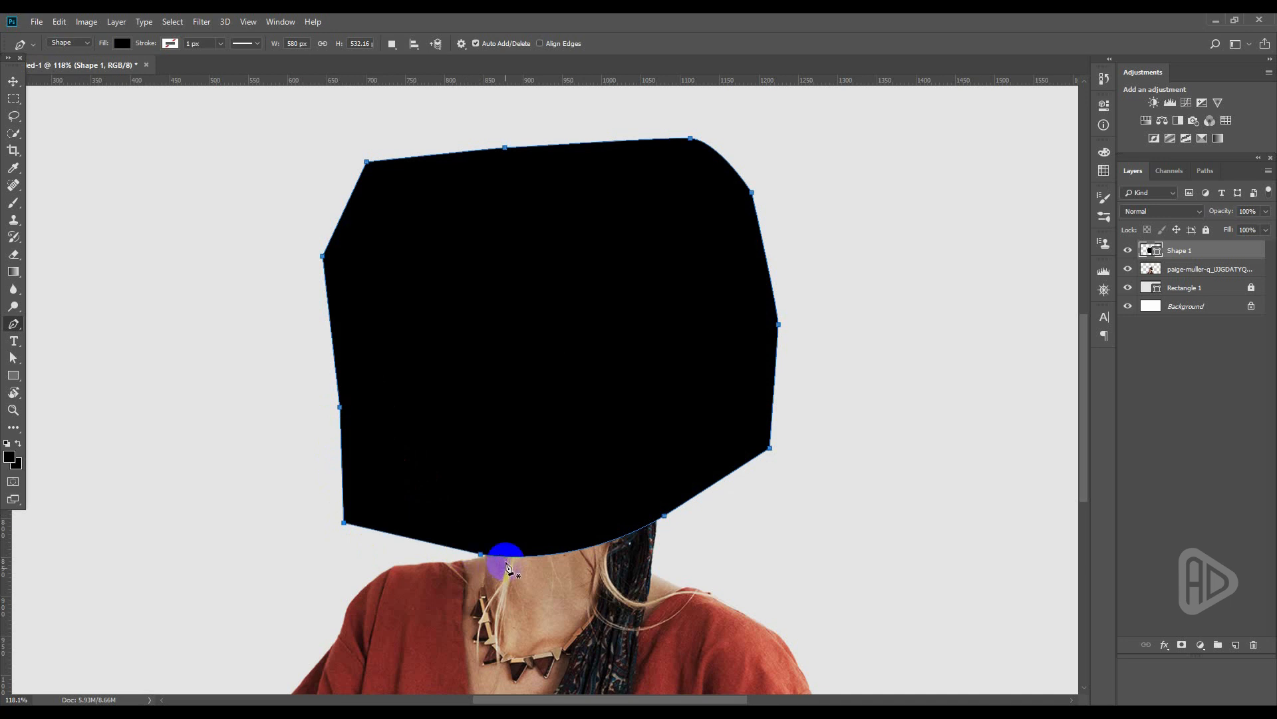
# Set the head outline shape's fill to none and switch to the Move tool.
pyautogui.click(106, 44)
pyautogui.click(66, 69)
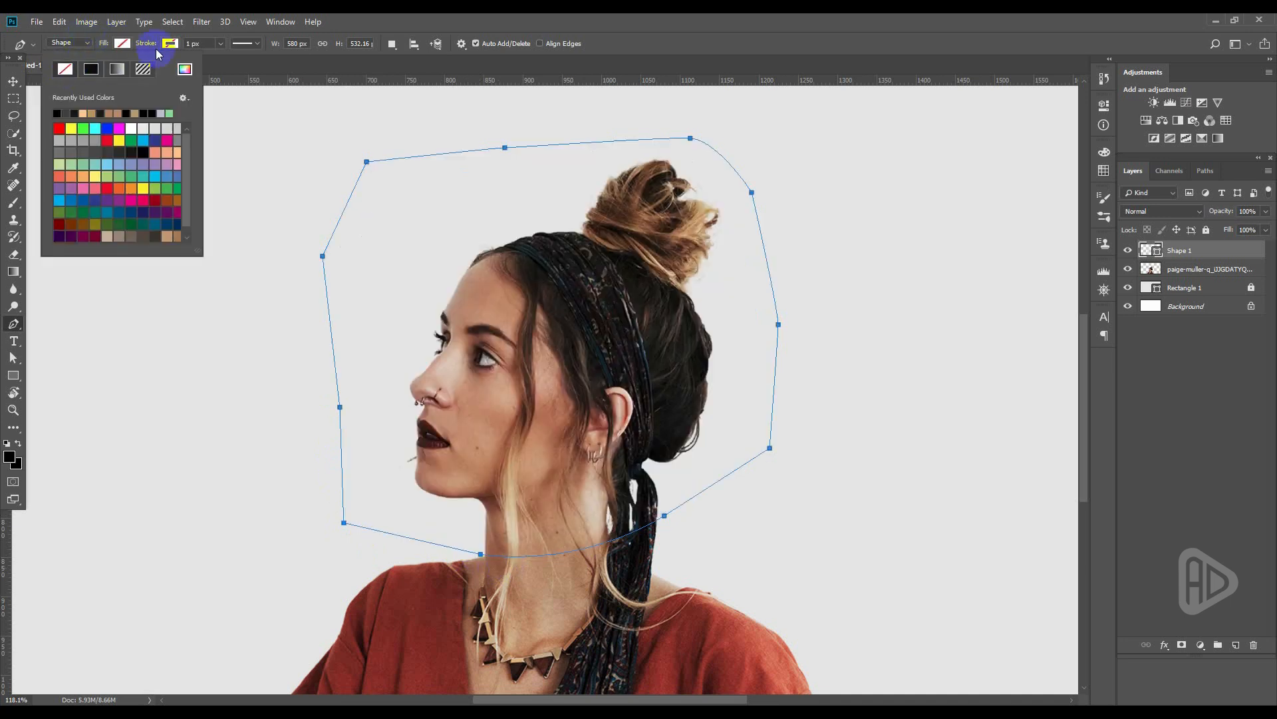
pyautogui.click(19, 84)
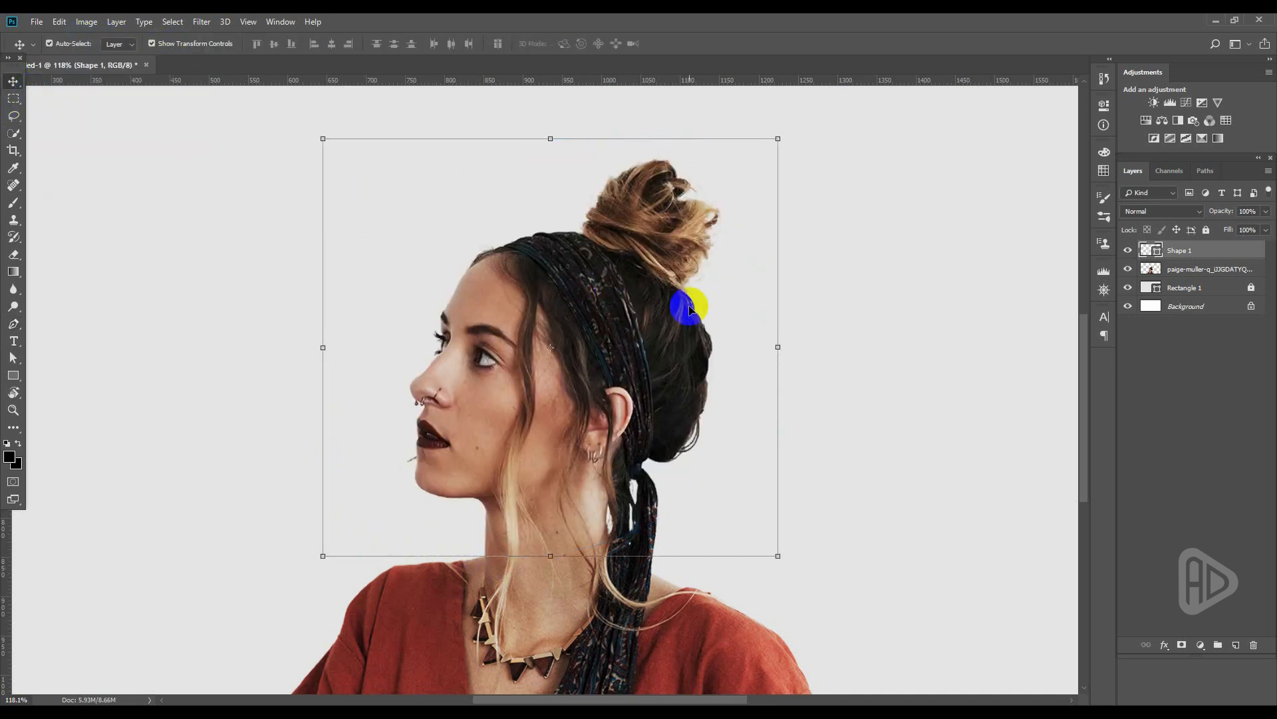
# Load the Shape 1 outline as a selection, then copy the head from the portrait layer and paste it as a new layer.
pyautogui.keyDown('ctrl'); pyautogui.click(1157, 256); pyautogui.keyUp('ctrl')
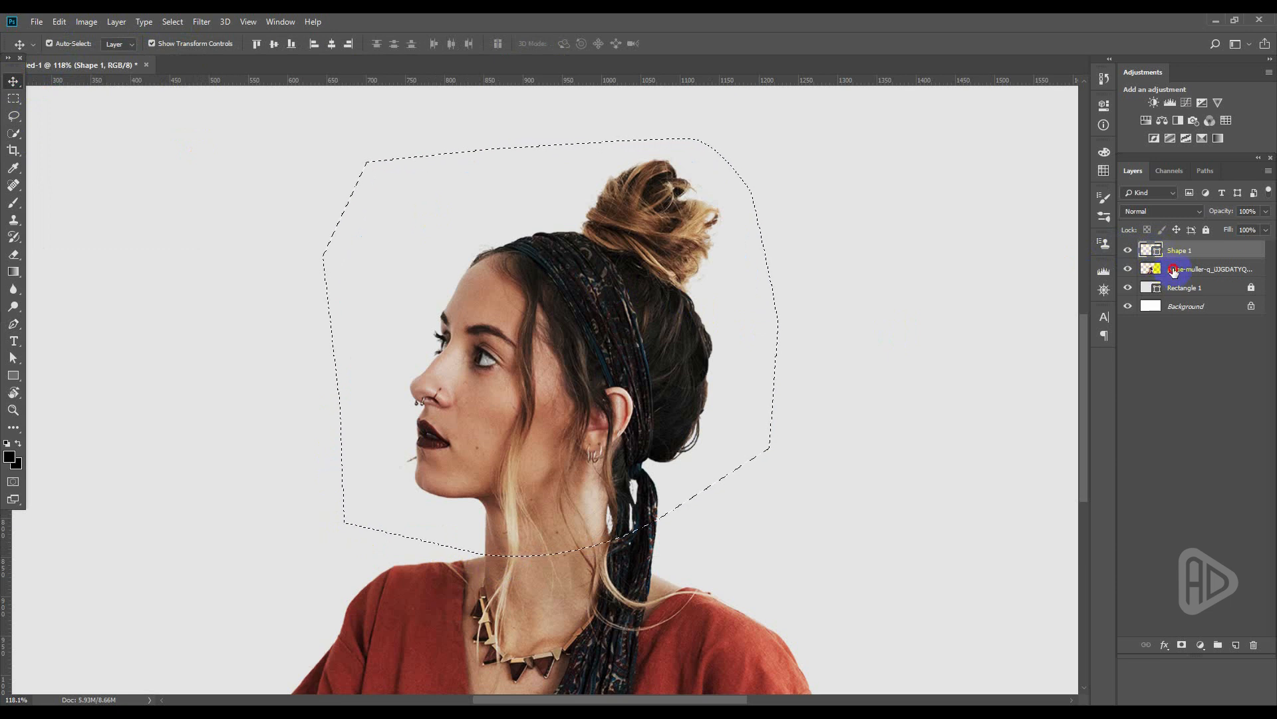
pyautogui.click(1172, 278)
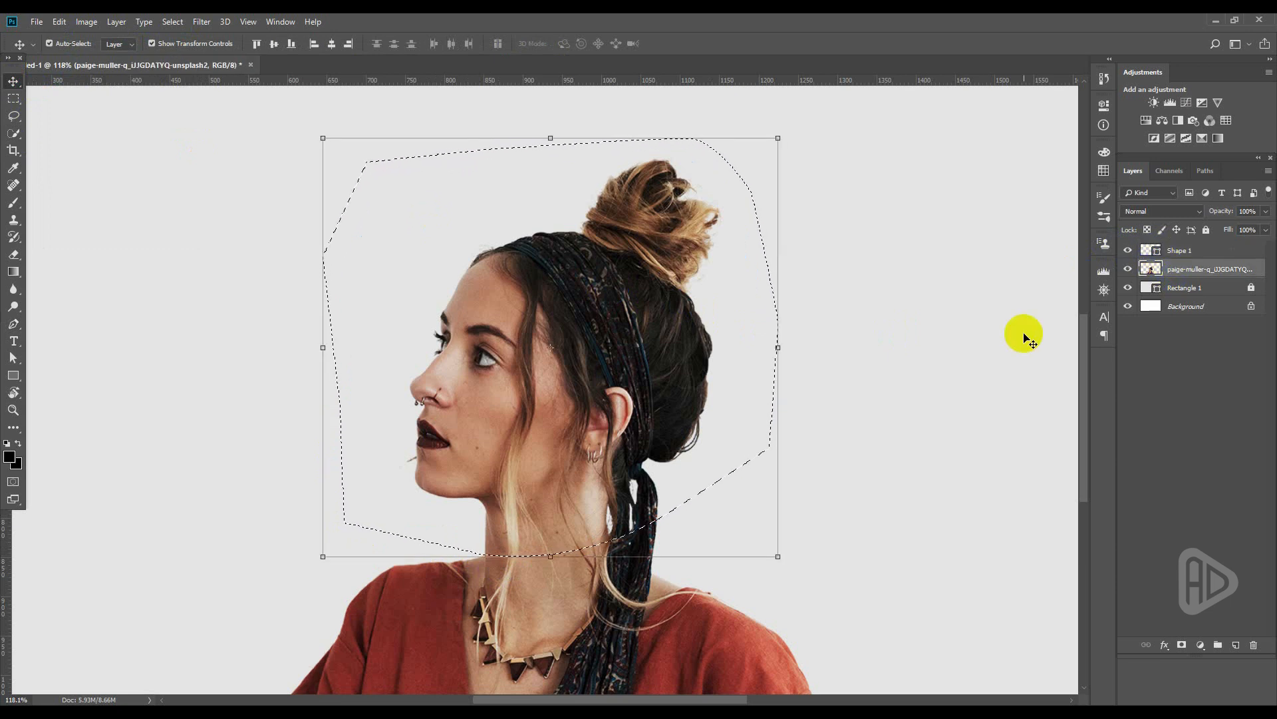
pyautogui.click(62, 25)
pyautogui.click(78, 114)
pyautogui.click(60, 25)
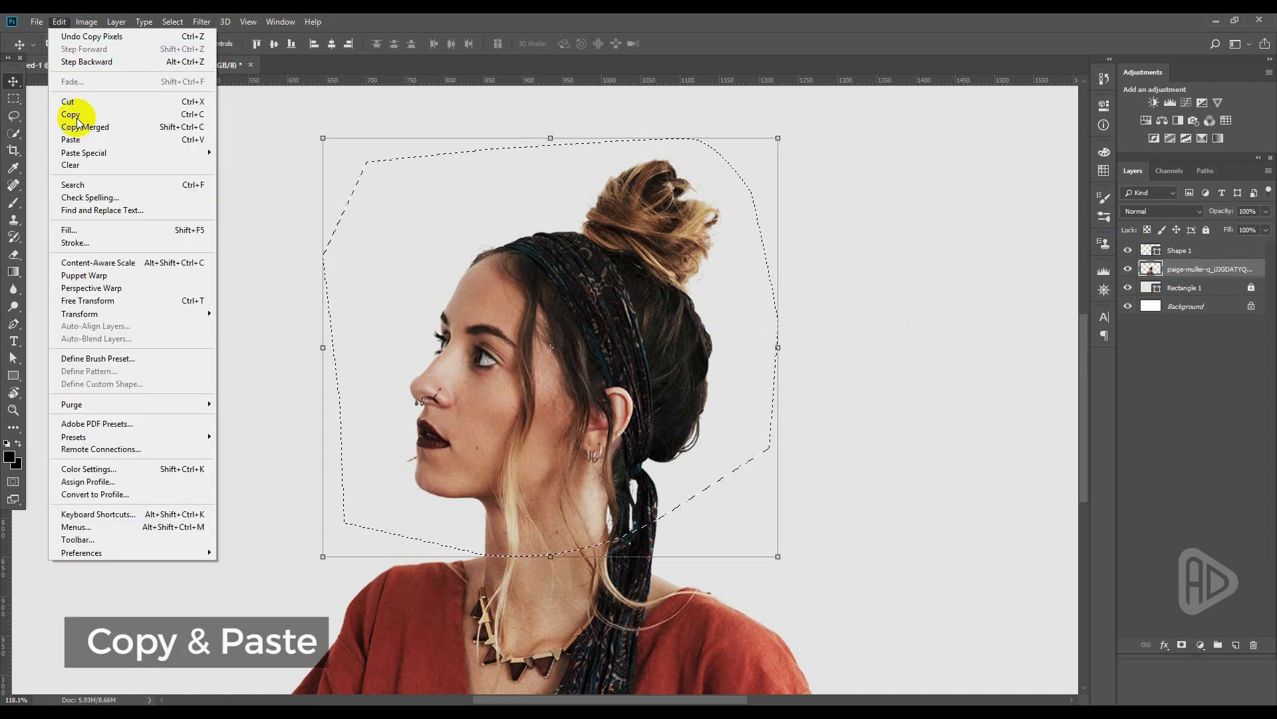
pyautogui.click(77, 138)
# Load the Shape 1 outline as a selection again and delete the head area from the original portrait layer.
pyautogui.click(1168, 251)
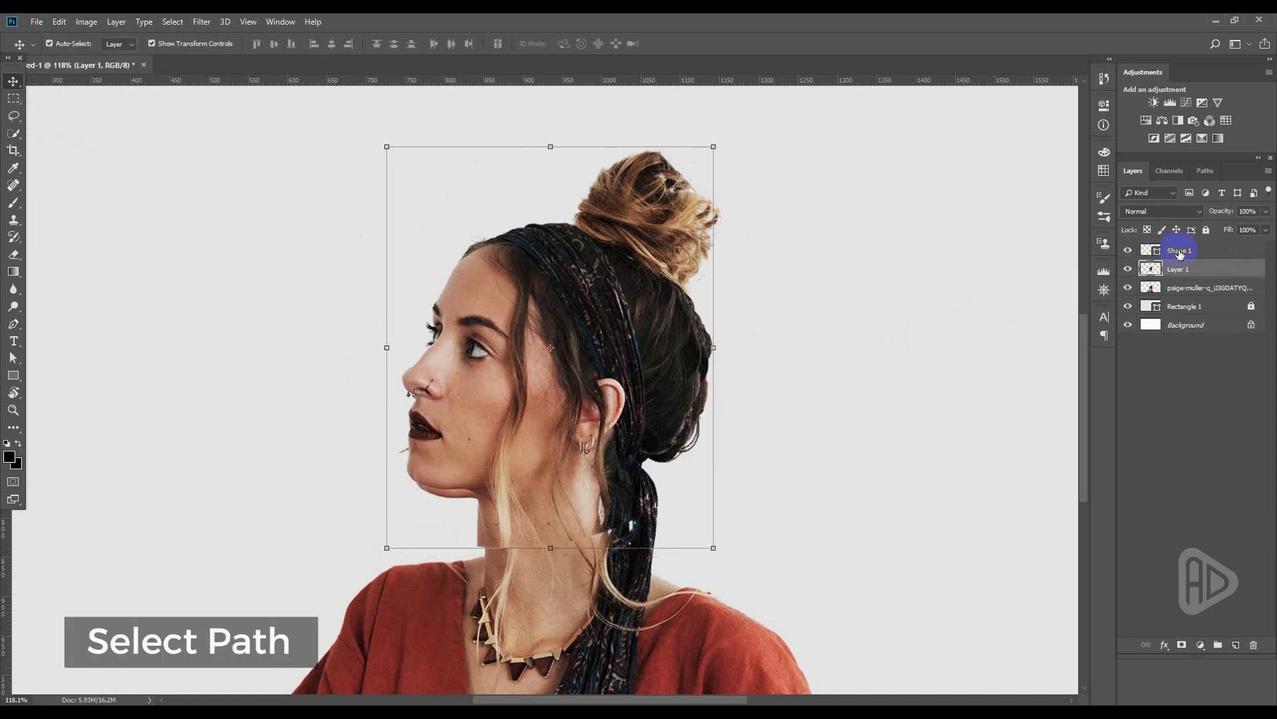
pyautogui.keyDown('ctrl'); pyautogui.click(1157, 252); pyautogui.keyUp('ctrl')
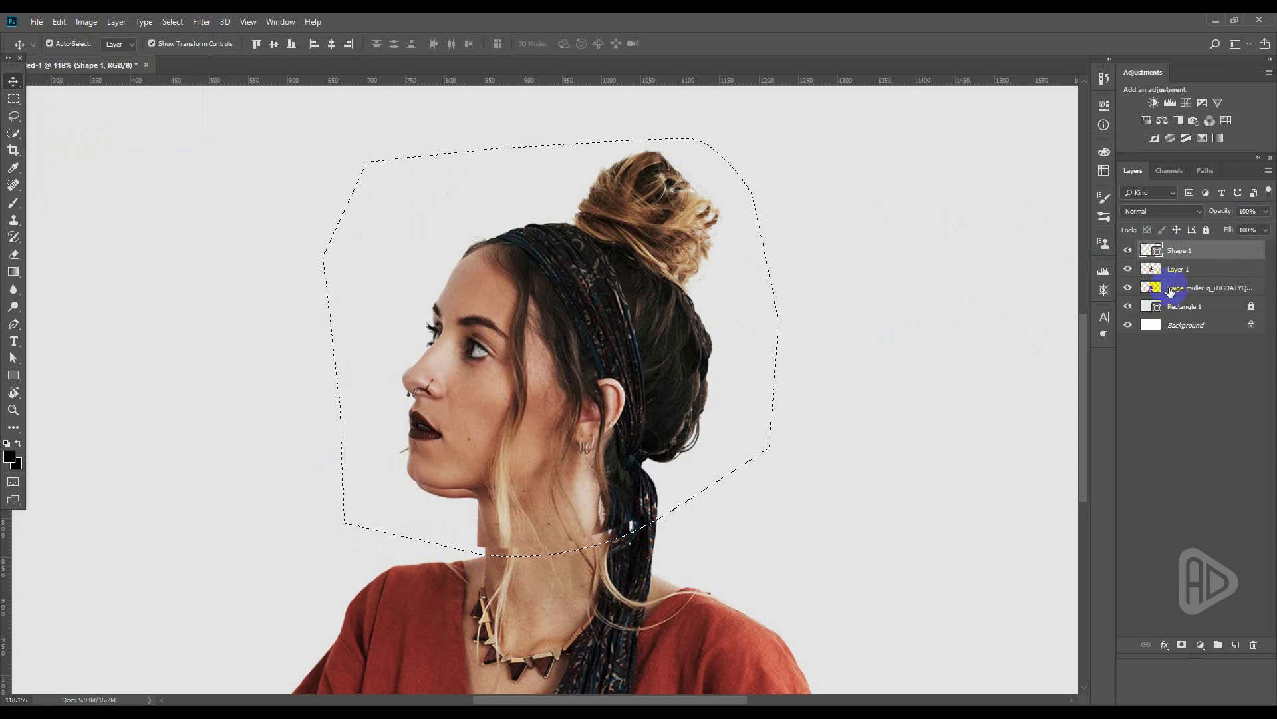
pyautogui.click(1171, 293)
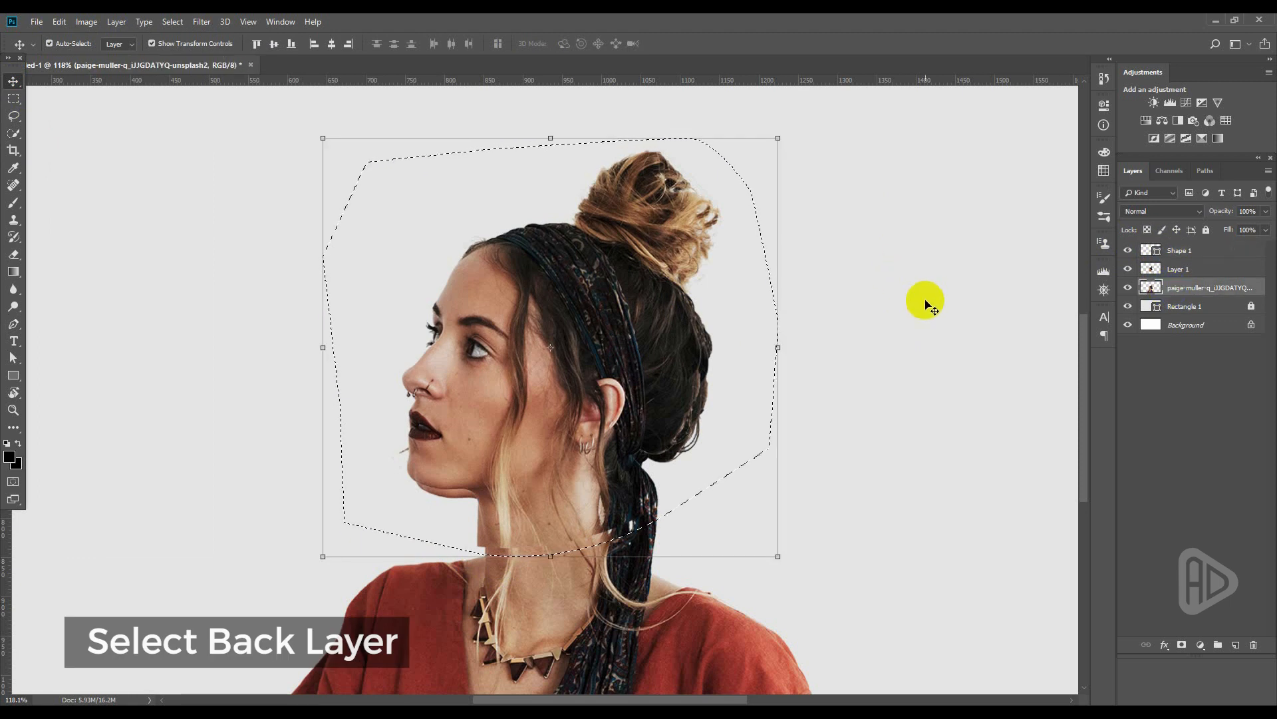
pyautogui.press('Delete')
pyautogui.press('ctrl')
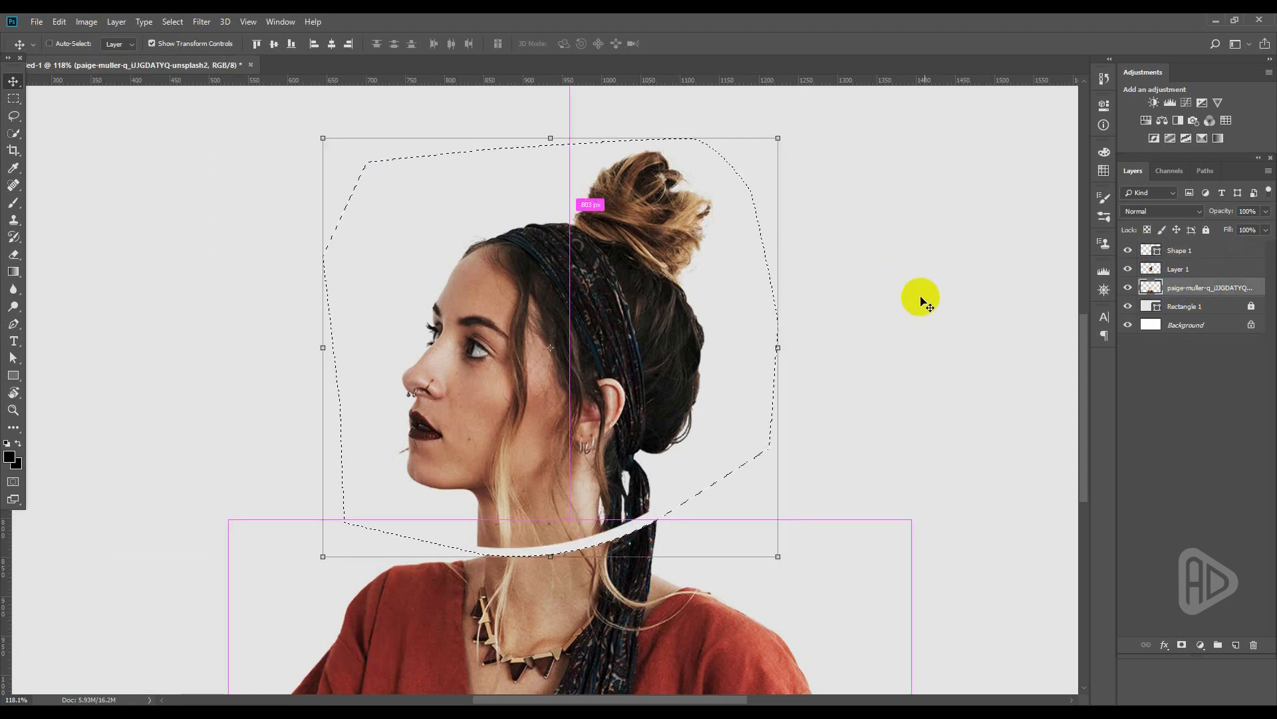
# Deselect the head selection and merge the Shape 1 layer down into Layer 1.
pyautogui.click(173, 22)
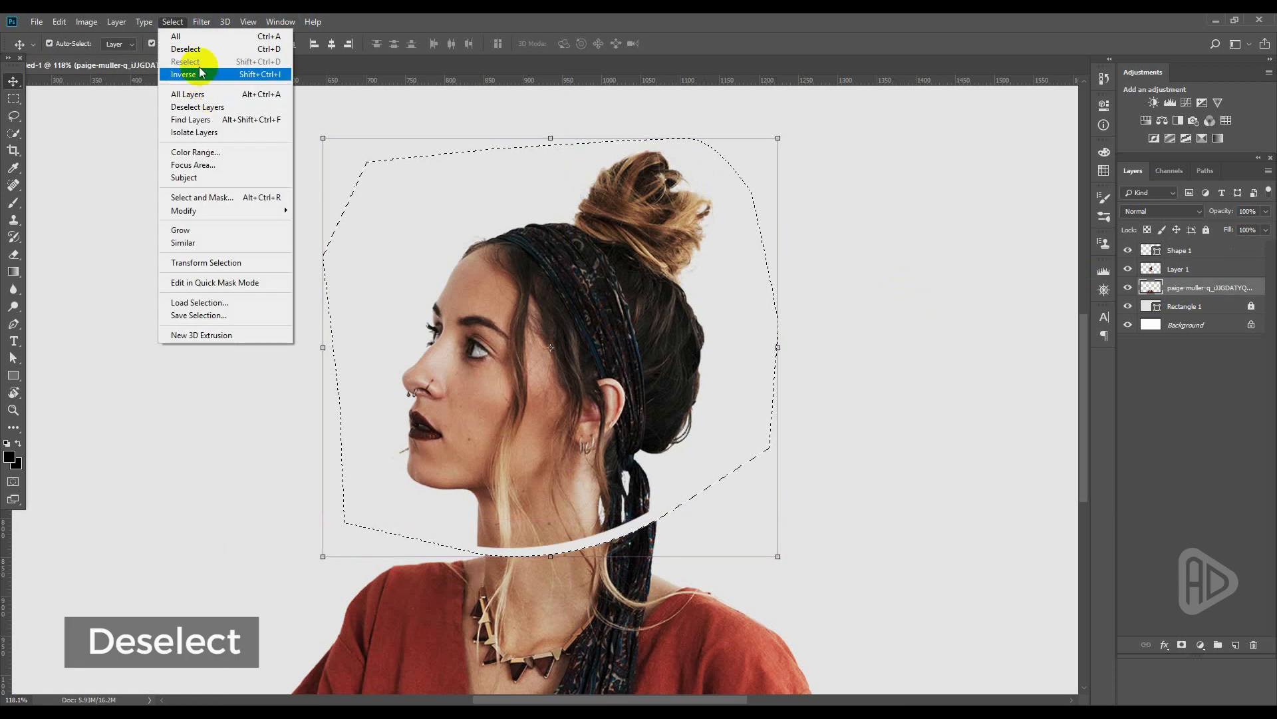
pyautogui.click(193, 49)
pyautogui.click(555, 318)
pyautogui.click(581, 286)
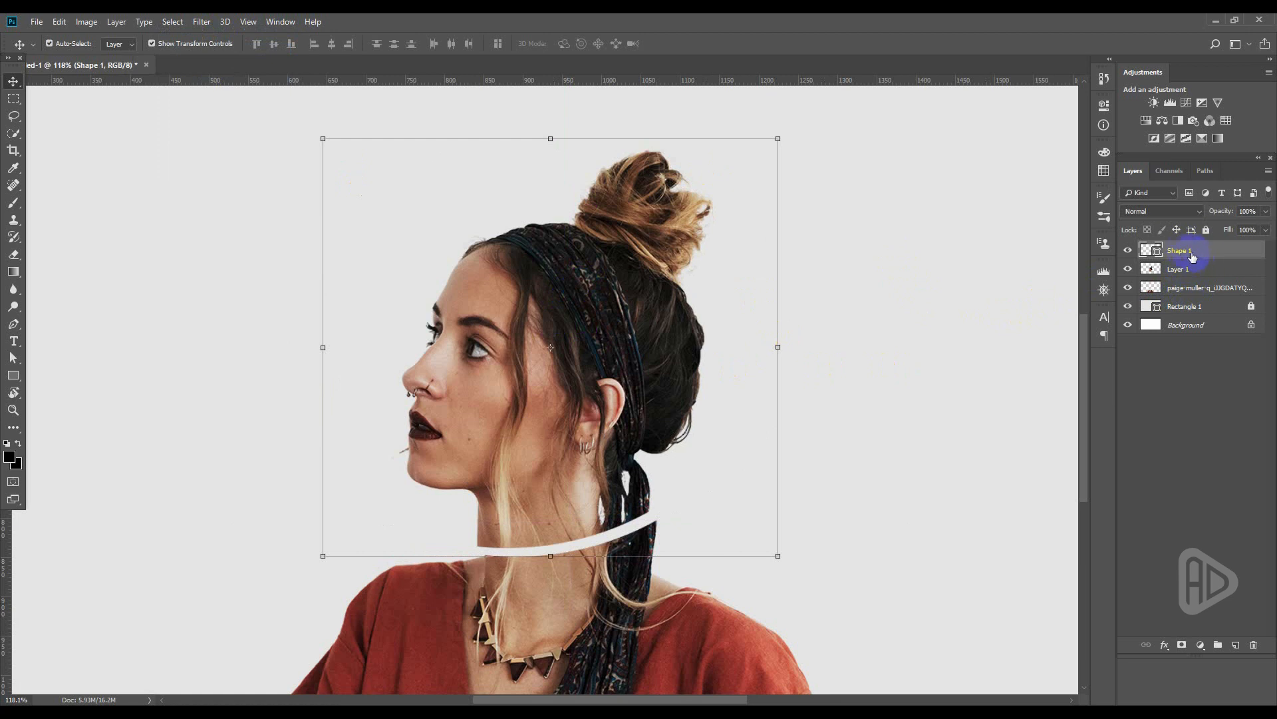
pyautogui.hotkey('ctrl', 'e')
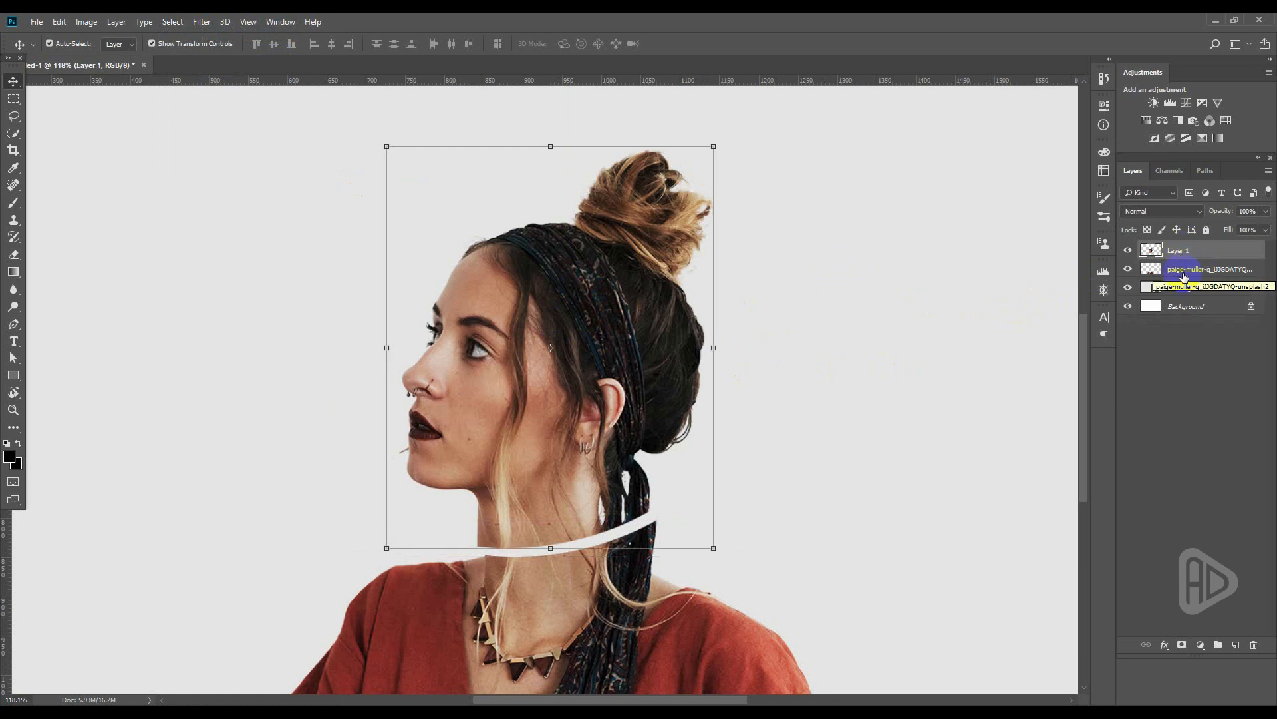
# Start a filled Pen shape above Layer 1 with a curved lower edge from the chin to behind the hair.
pyautogui.click(1184, 274)
pyautogui.click(1179, 251)
pyautogui.scroll(-1, 669, 406)
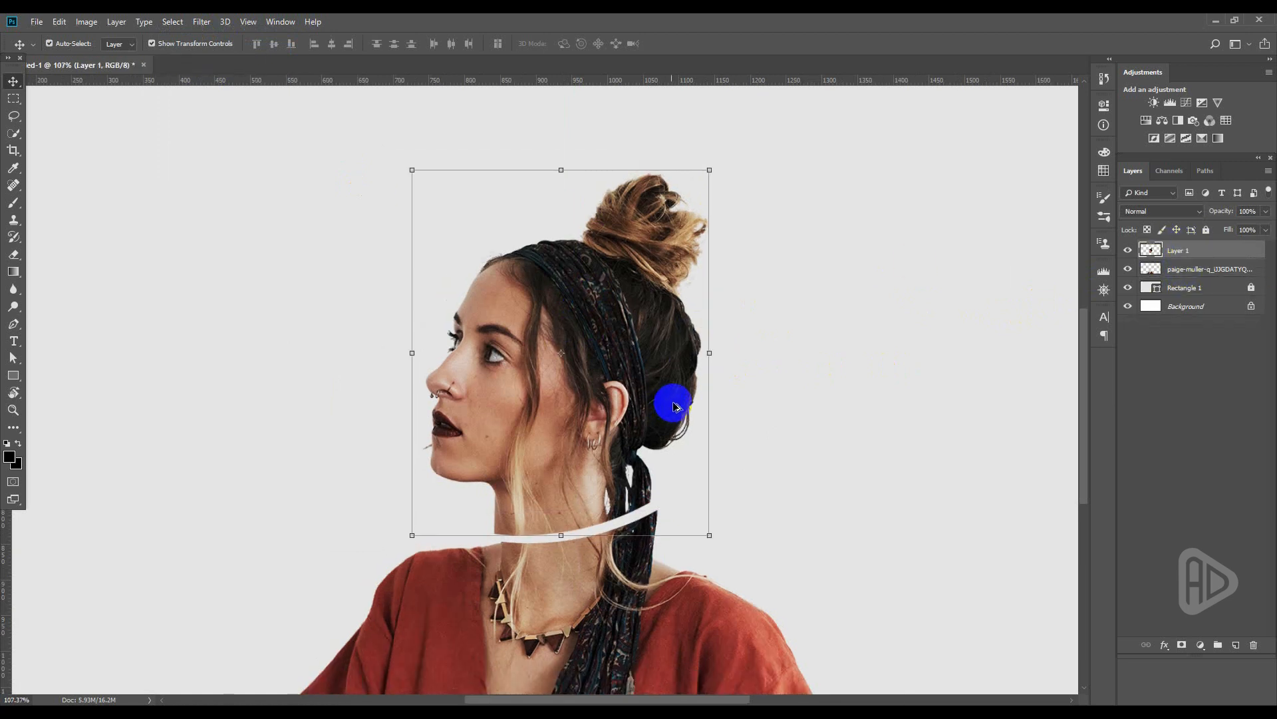
pyautogui.scroll(-1, 674, 408)
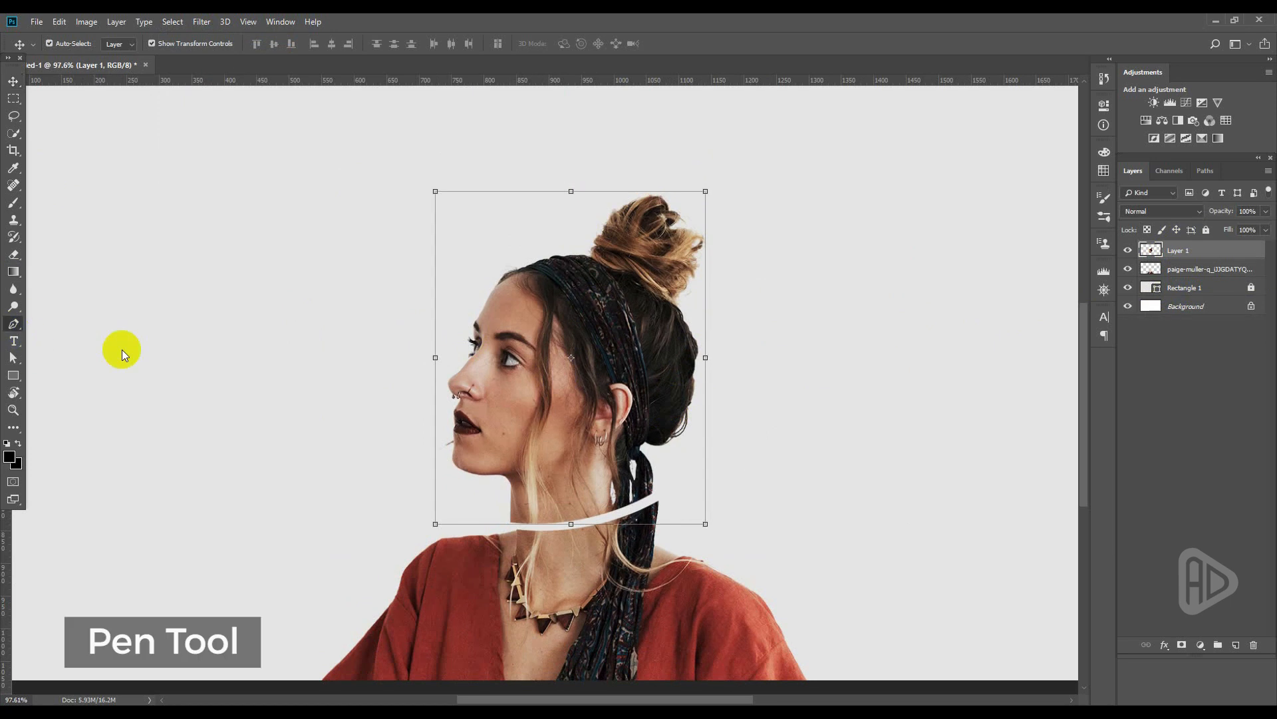
pyautogui.press('p')
pyautogui.click(446, 457)
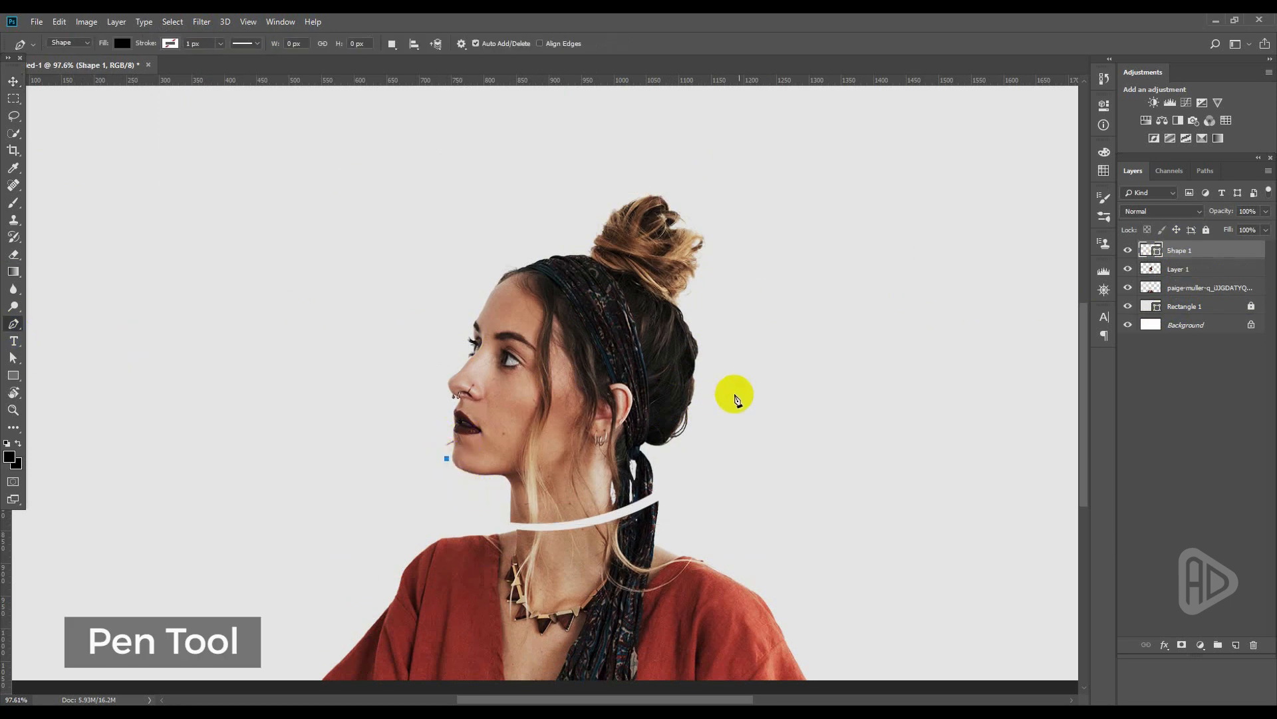
pyautogui.moveTo(733, 387); pyautogui.dragTo(845, 313)
pyautogui.keyDown('alt'); pyautogui.click(734, 387); pyautogui.keyUp('alt')
# Close the Pen shape around the top of the head and set its fill to none.
pyautogui.click(755, 280)
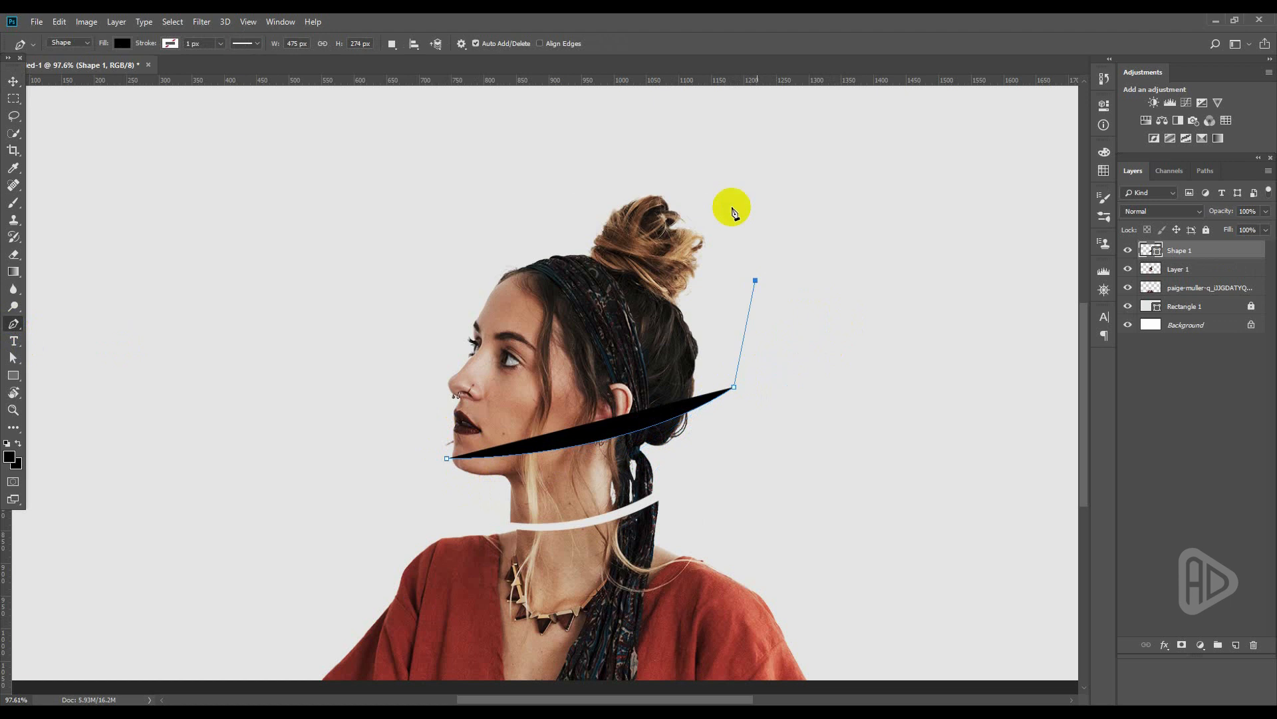
pyautogui.click(721, 177)
pyautogui.moveTo(577, 175); pyautogui.dragTo(573, 173)
pyautogui.click(418, 200)
pyautogui.click(380, 305)
pyautogui.click(392, 455)
pyautogui.click(447, 459)
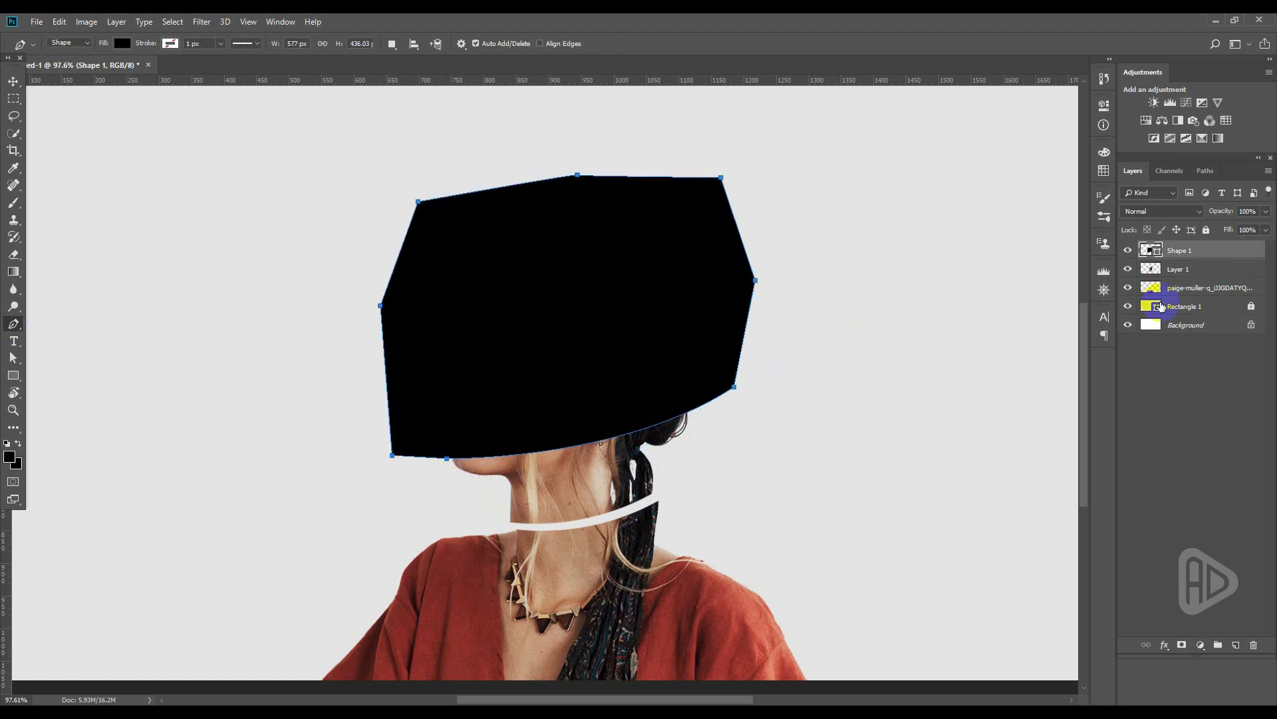
pyautogui.click(119, 44)
pyautogui.click(65, 69)
# Load the Shape 1 outline as a selection, then copy the upper head from Layer 1 and paste it as a new layer.
pyautogui.keyDown('ctrl'); pyautogui.click(1157, 251); pyautogui.keyUp('ctrl')
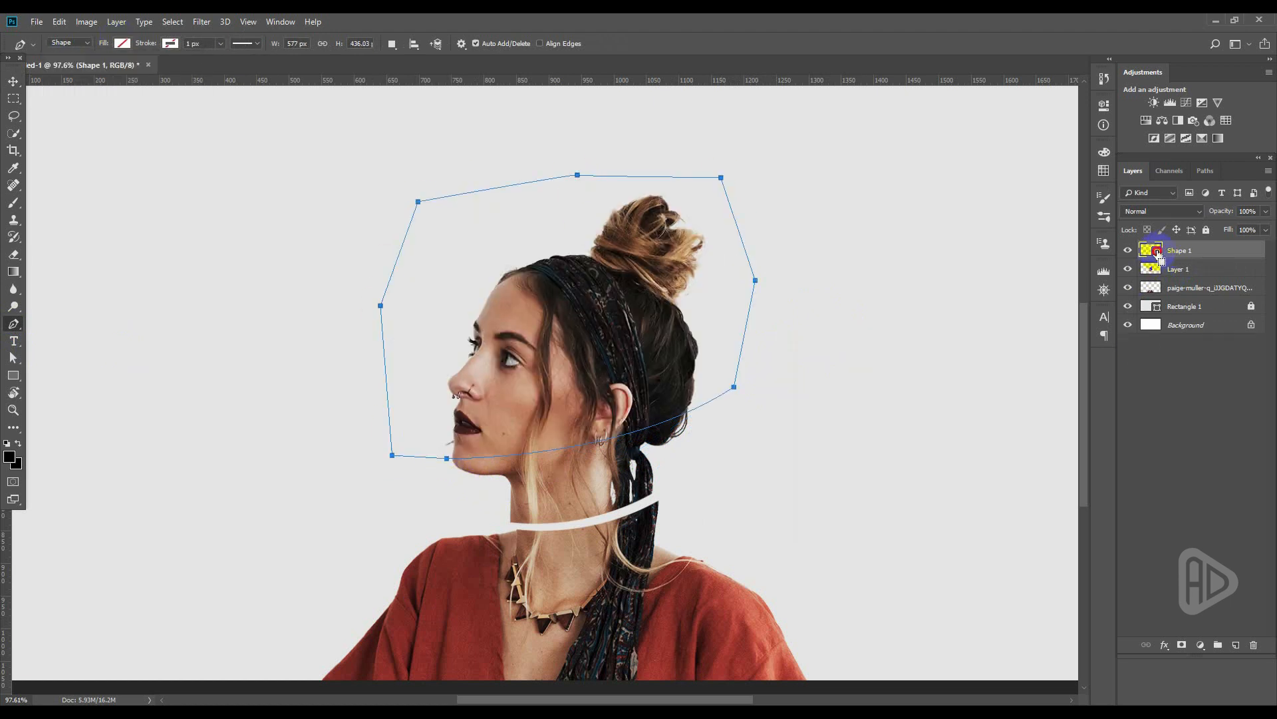
pyautogui.click(1175, 270)
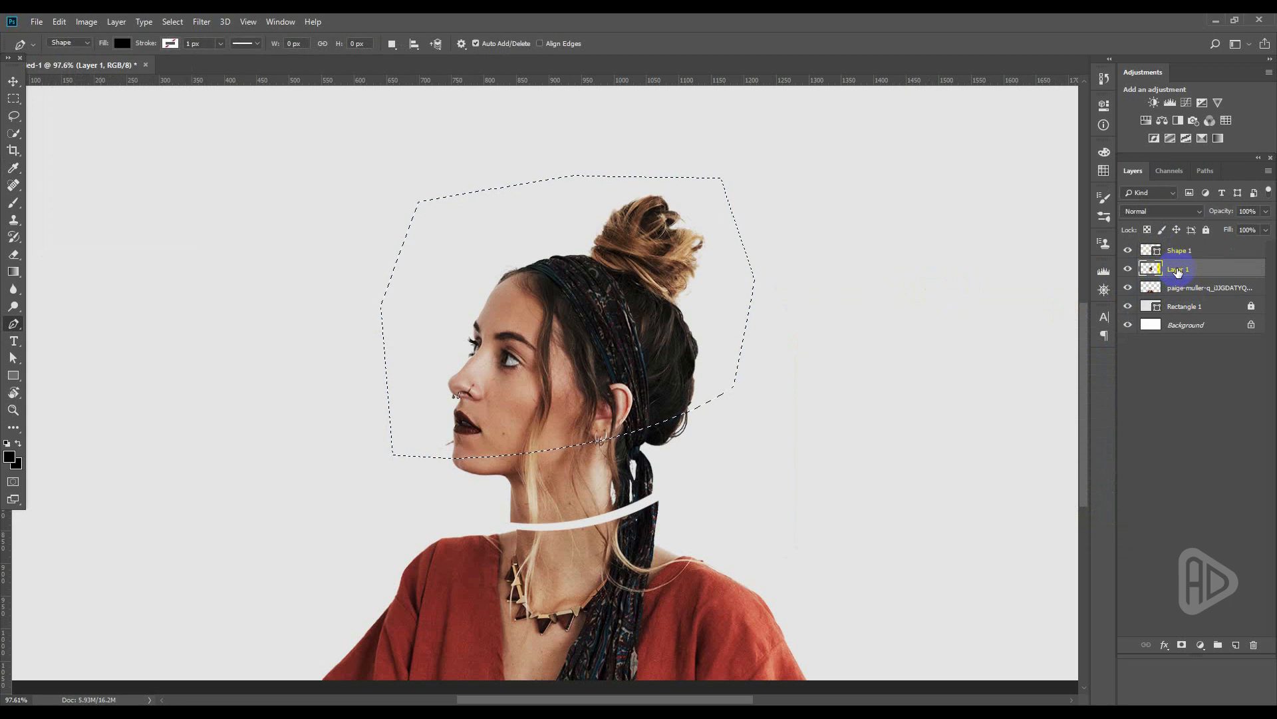
pyautogui.click(59, 21)
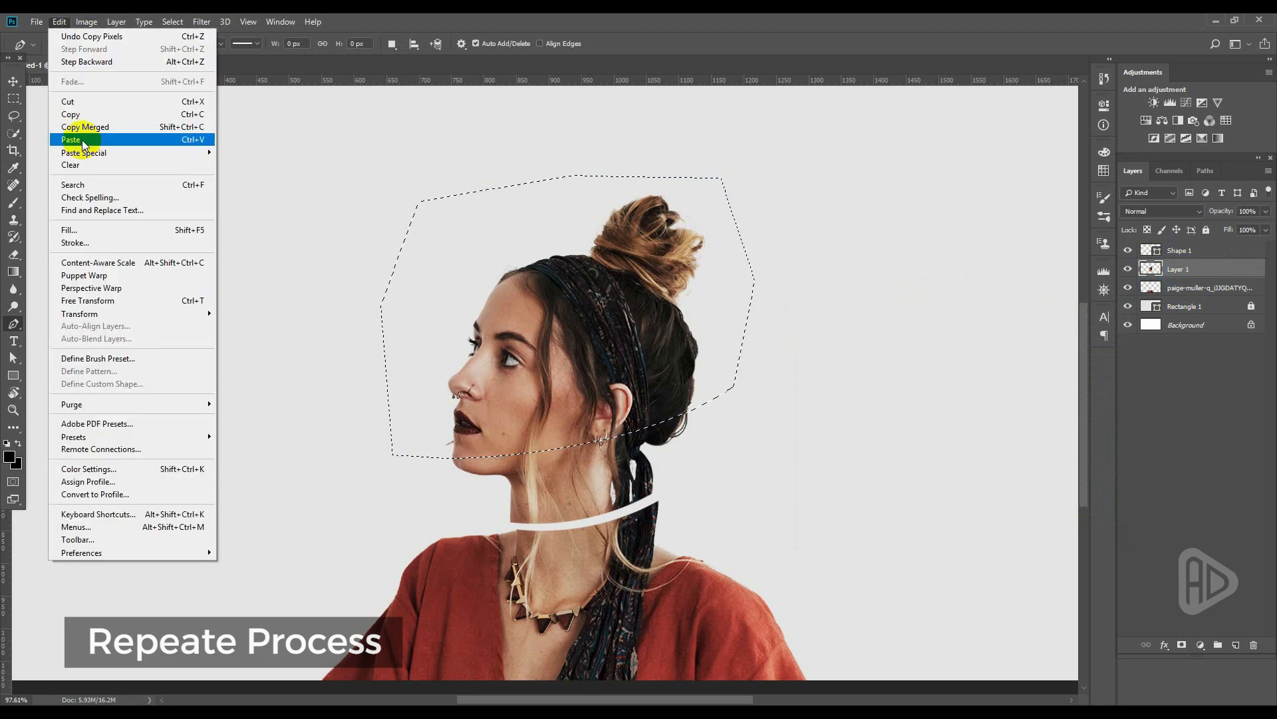
pyautogui.click(79, 117)
pyautogui.hotkey('ctrl', 'v')
# Load the Shape 1 outline as a selection again, delete that area from Layer 1 and deselect.
pyautogui.keyDown('ctrl'); pyautogui.click(1157, 251); pyautogui.keyUp('ctrl')
pyautogui.click(1178, 288)
pyautogui.press('Delete')
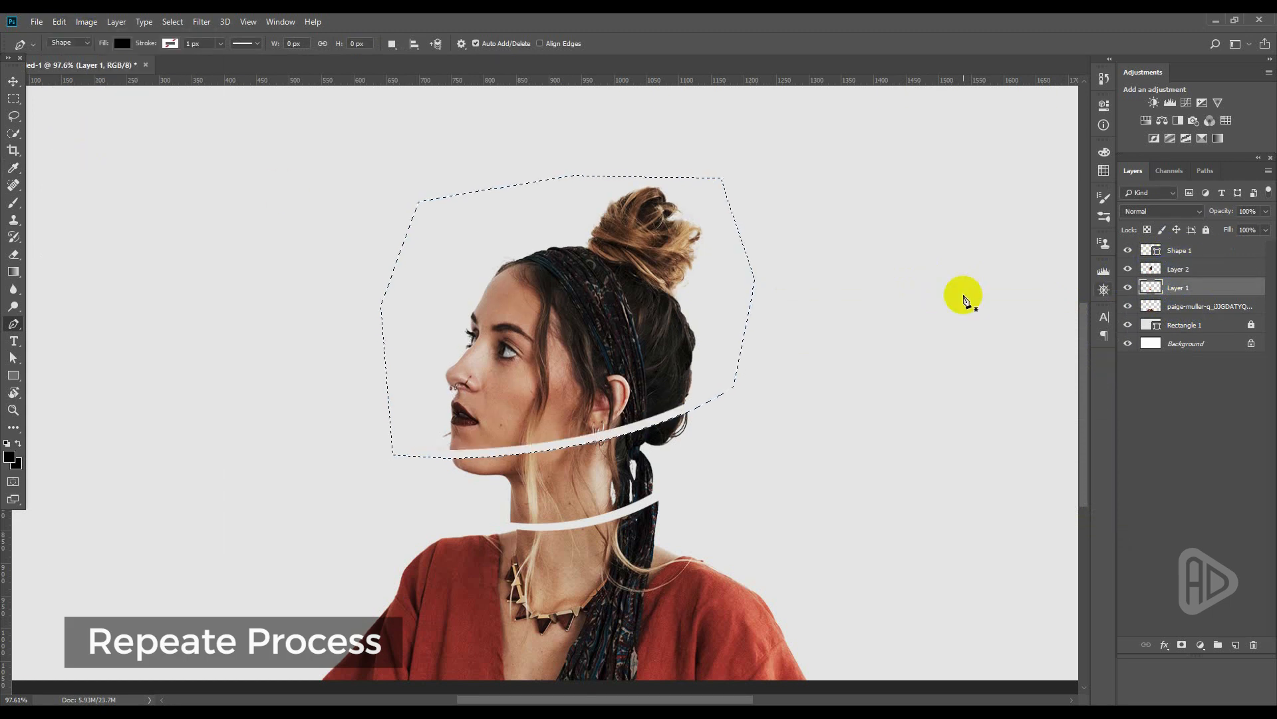
pyautogui.click(172, 22)
pyautogui.click(180, 49)
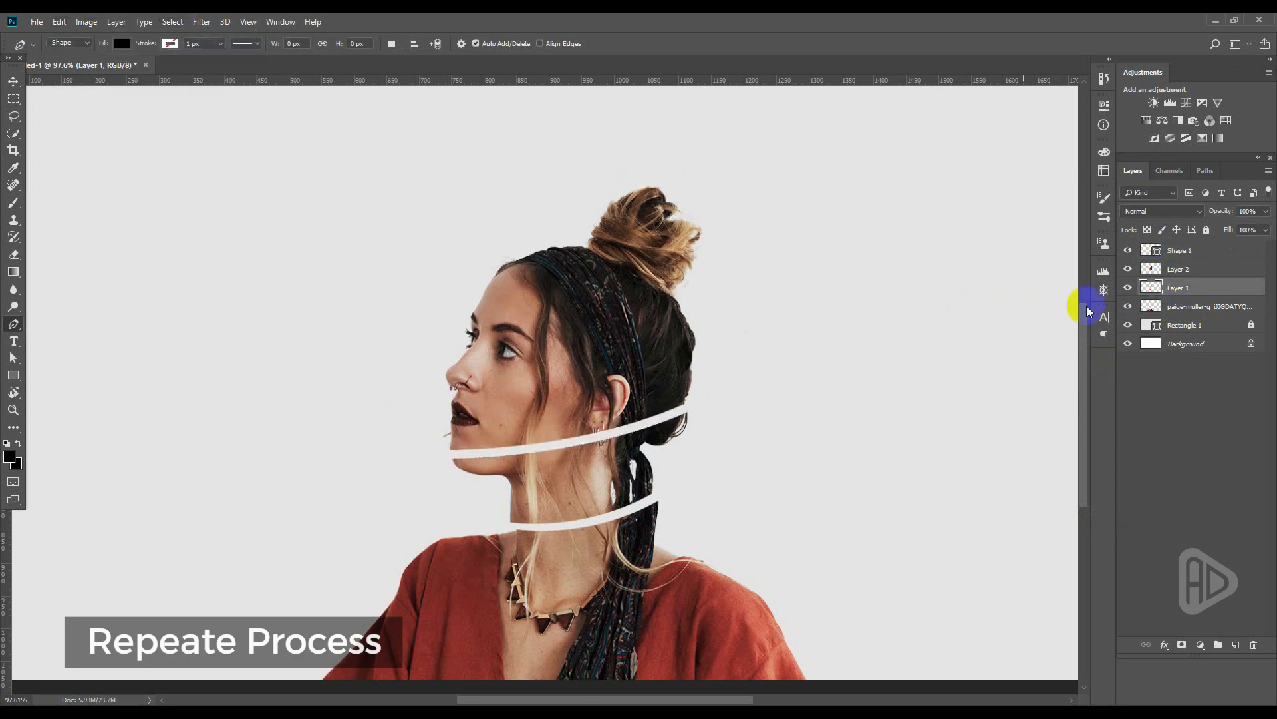
# Delete the Shape 1 layer and select the upper head piece on Layer 2 with the Move tool.
pyautogui.click(1185, 251)
pyautogui.press('Delete')
pyautogui.click(6, 81)
pyautogui.click(629, 343)
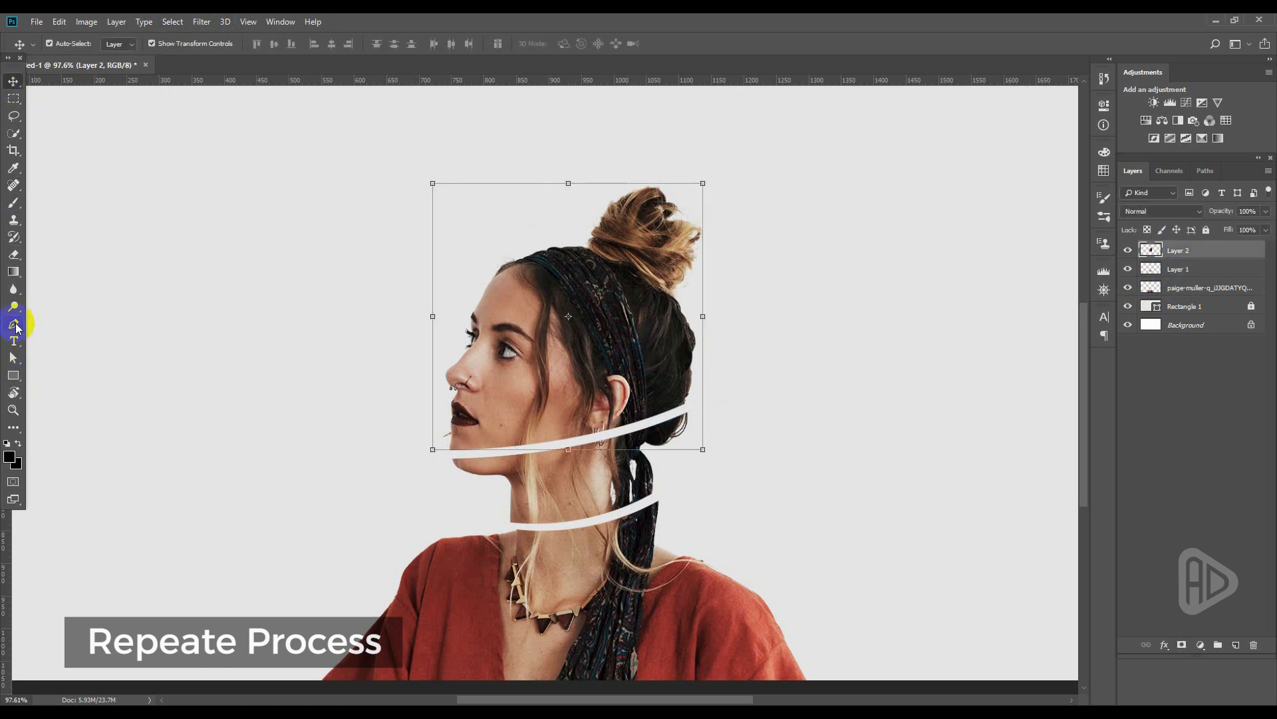
# Draw a closed Pen shape around the head above a curve from under the nose to behind the hair, with no fill.
pyautogui.click(14, 324)
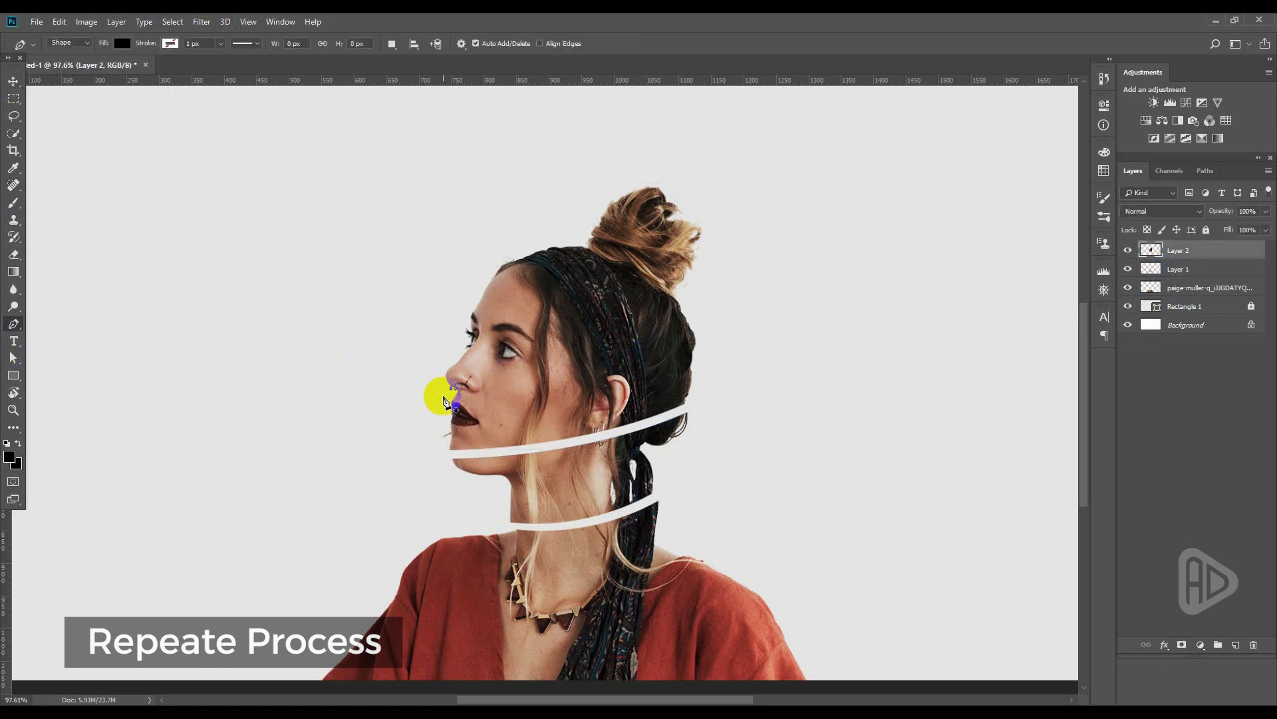
pyautogui.click(443, 394)
pyautogui.moveTo(700, 314); pyautogui.dragTo(807, 236)
pyautogui.keyDown('alt'); pyautogui.click(700, 316); pyautogui.keyUp('alt')
pyautogui.click(734, 261)
pyautogui.click(696, 164)
pyautogui.click(552, 169)
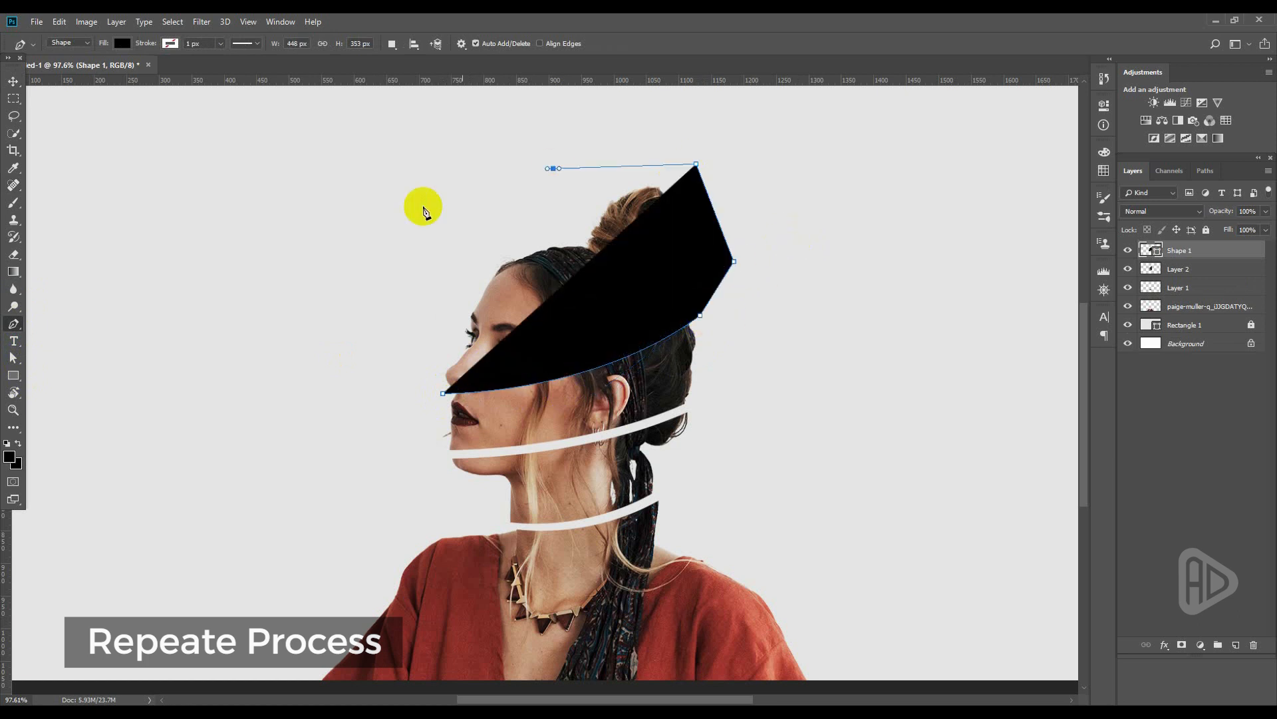
pyautogui.click(422, 207)
pyautogui.click(396, 316)
pyautogui.click(122, 43)
pyautogui.click(64, 70)
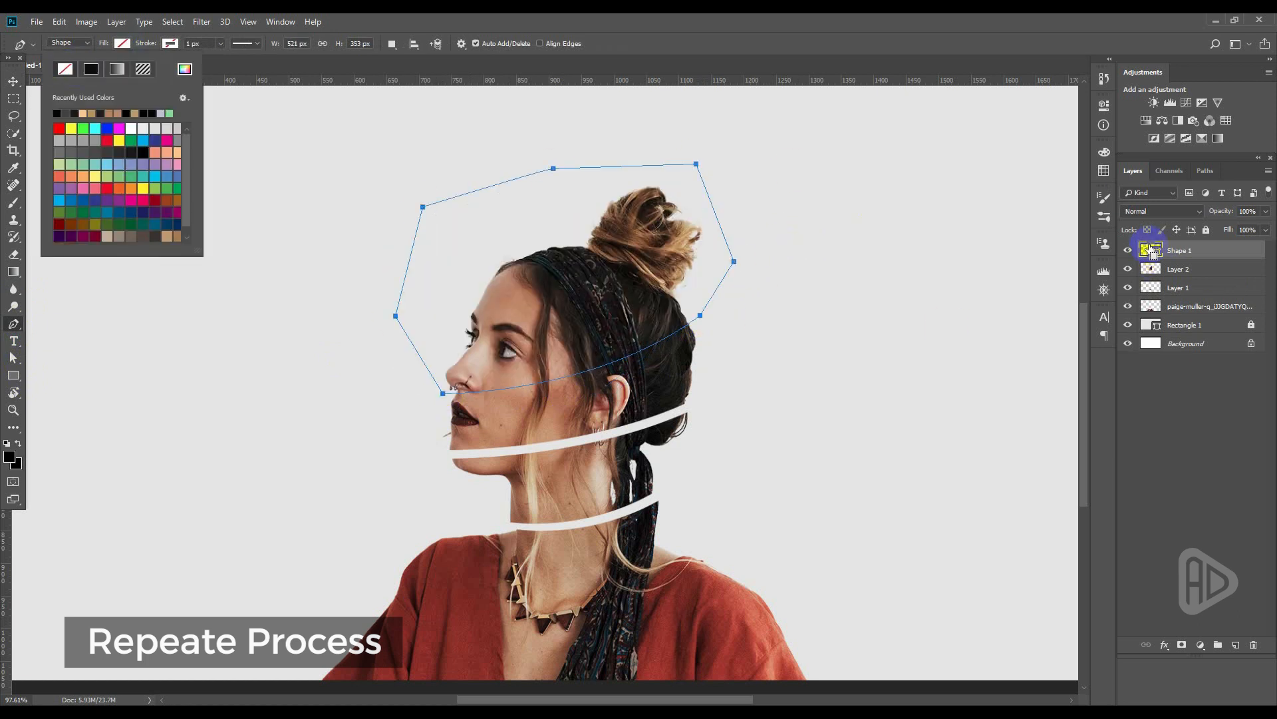
# Load the new shape as a selection, then copy the head above the nose curve from Layer 2 and paste it as a new layer.
pyautogui.click(1157, 251)
pyautogui.click(1176, 271)
pyautogui.click(61, 23)
pyautogui.click(74, 114)
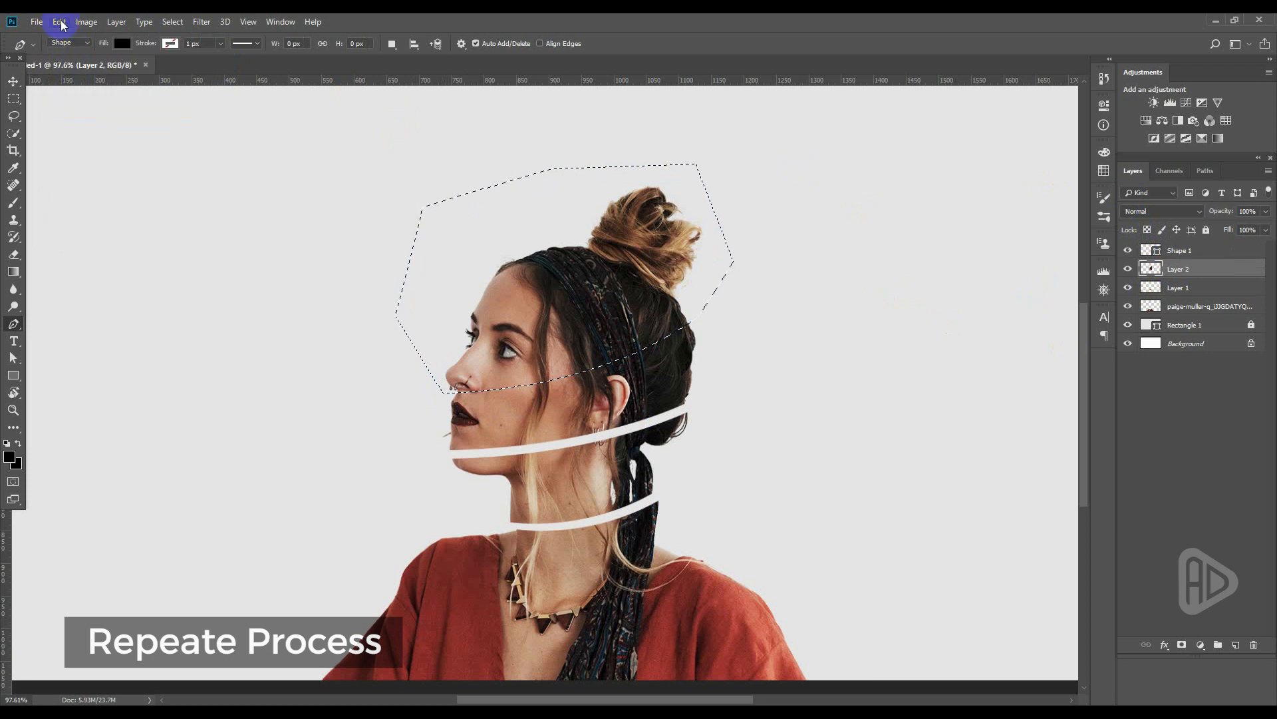
pyautogui.click(61, 22)
pyautogui.click(77, 140)
# Load the nose-level shape as a selection again, delete that area from Layer 2 and deselect.
pyautogui.click(1182, 250)
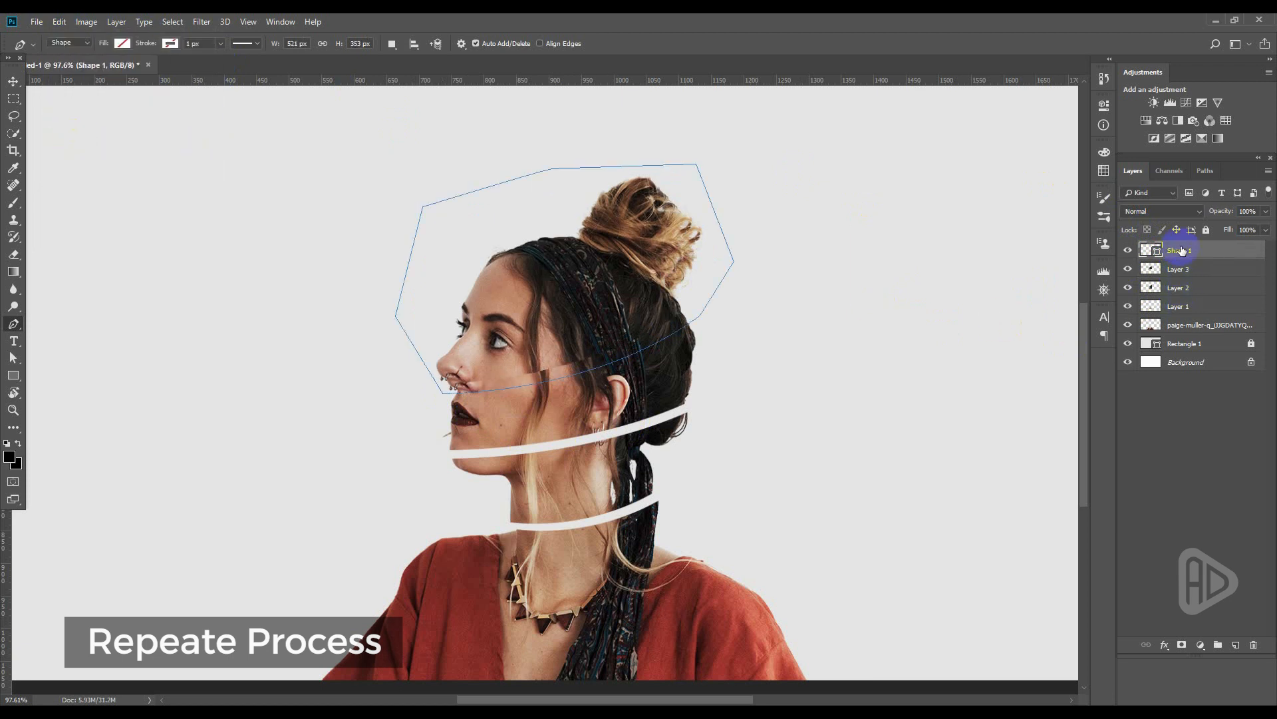
pyautogui.click(1171, 288)
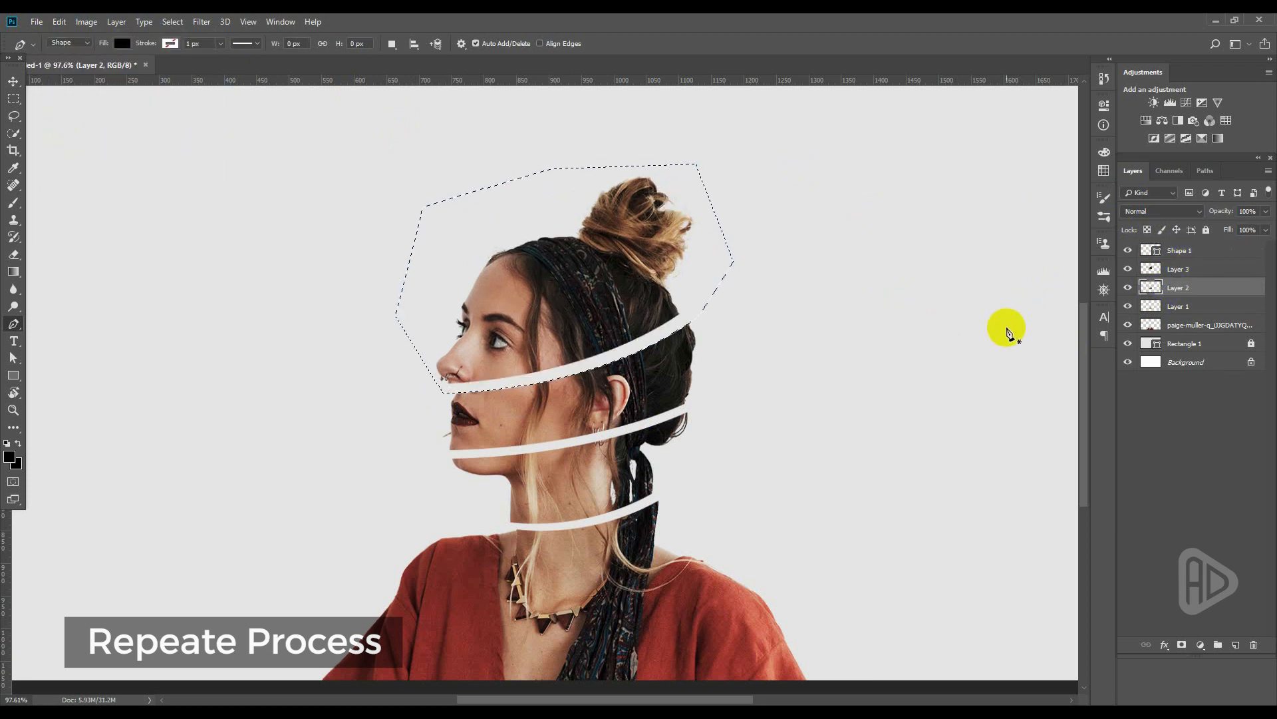
pyautogui.click(14, 82)
pyautogui.click(171, 22)
pyautogui.click(183, 49)
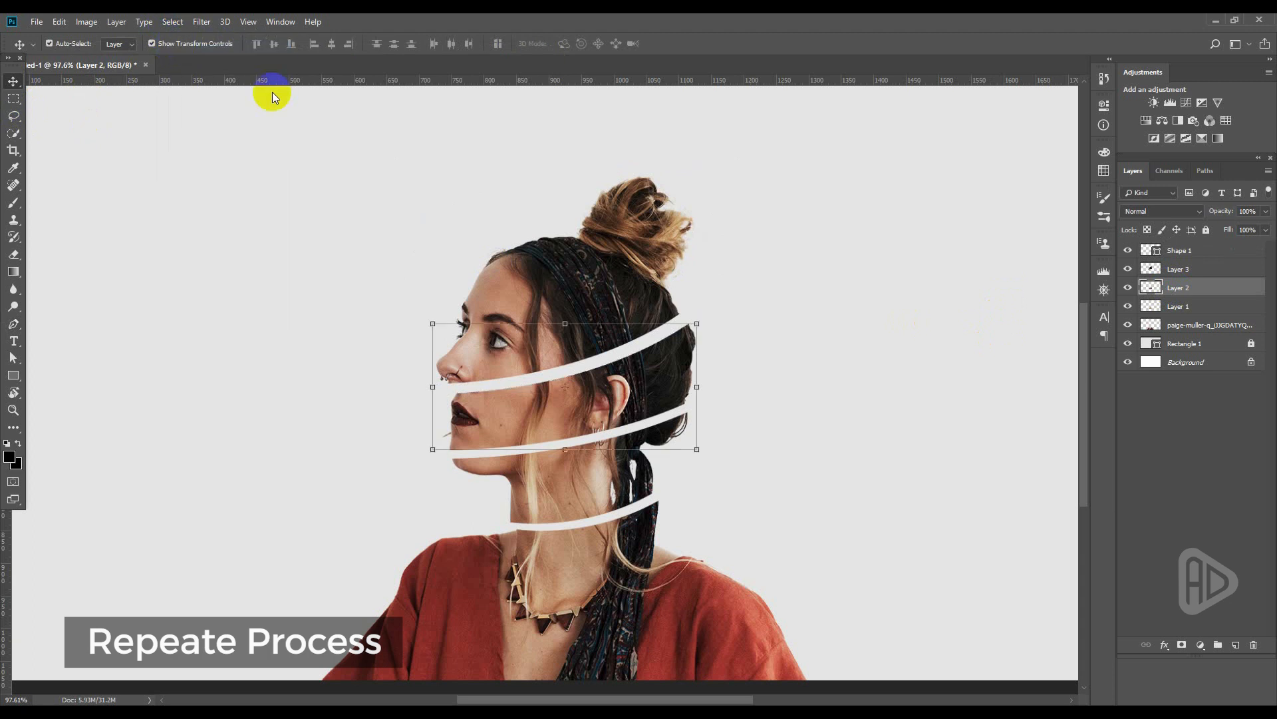
# Delete the nose-level Shape 1 layer.
pyautogui.click(426, 170)
pyautogui.click(1180, 251)
pyautogui.press('Delete')
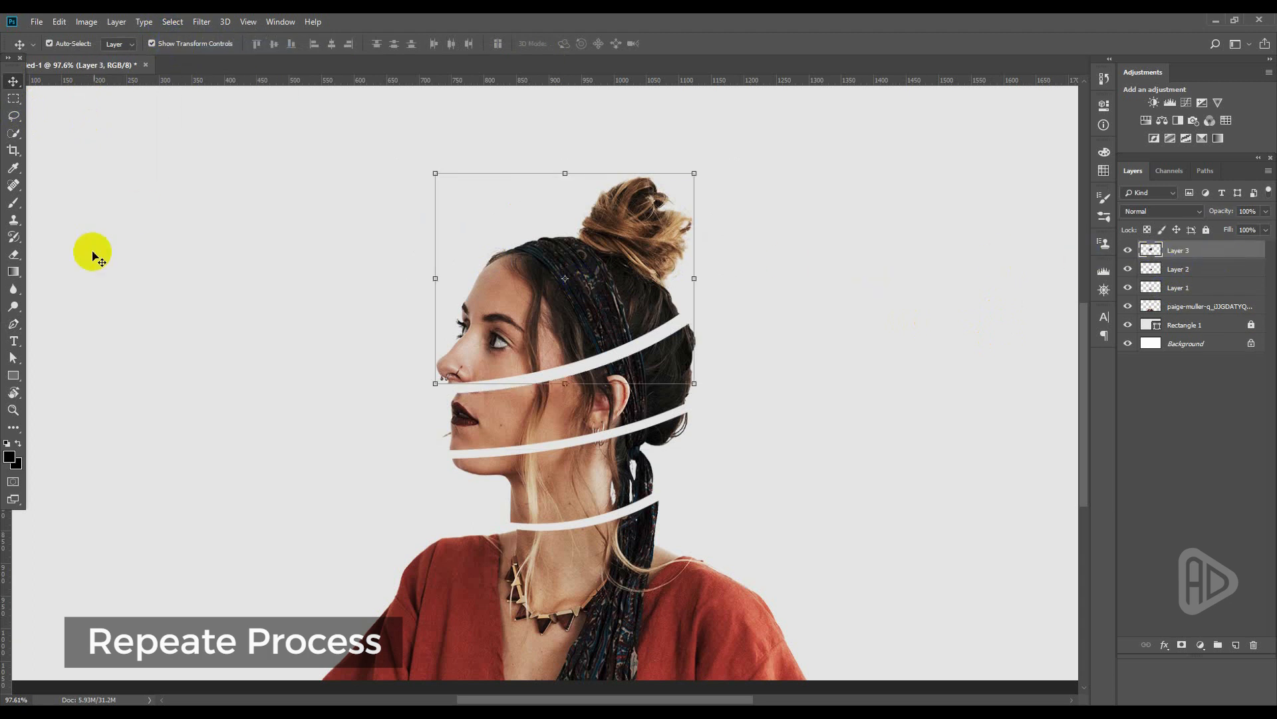
# Draw a closed Pen shape with no fill around the hair bun and headband, its lower edge curving across the forehead.
pyautogui.press('p')
pyautogui.click(453, 273)
pyautogui.moveTo(696, 276); pyautogui.dragTo(790, 244)
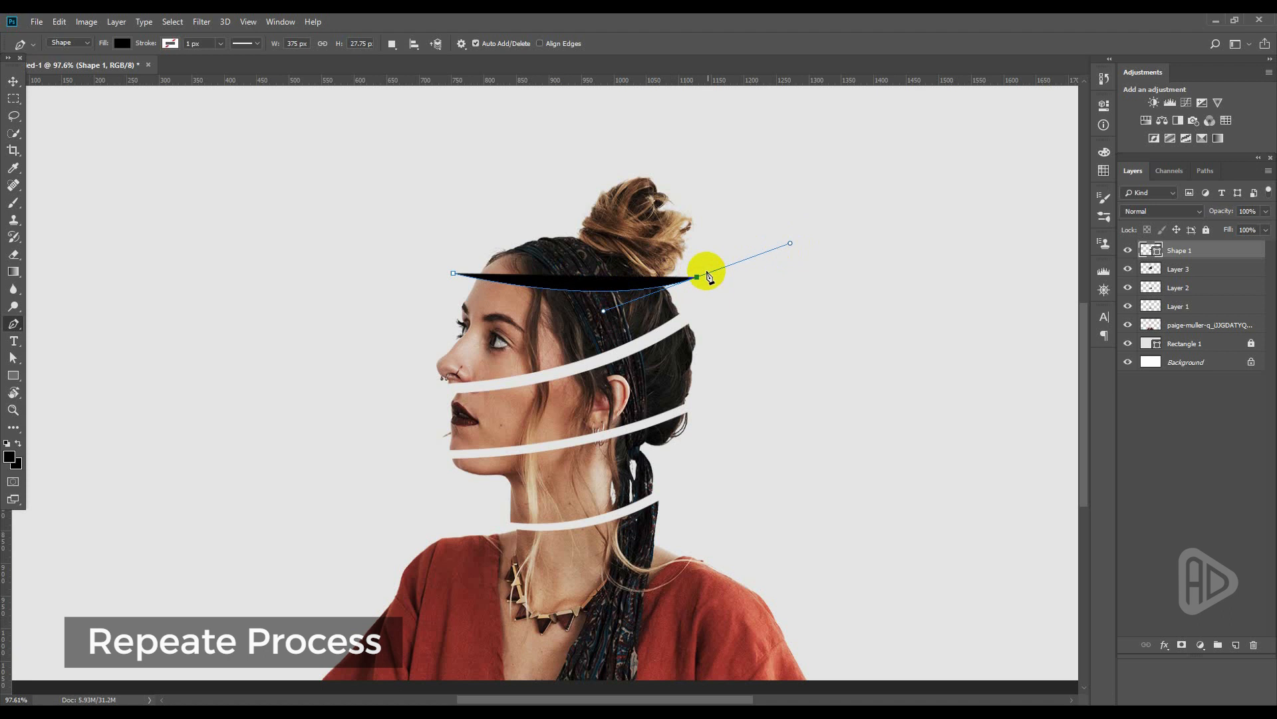
pyautogui.click(119, 43)
pyautogui.click(68, 69)
pyautogui.click(696, 276)
pyautogui.click(715, 176)
pyautogui.click(593, 136)
pyautogui.click(483, 183)
pyautogui.click(426, 262)
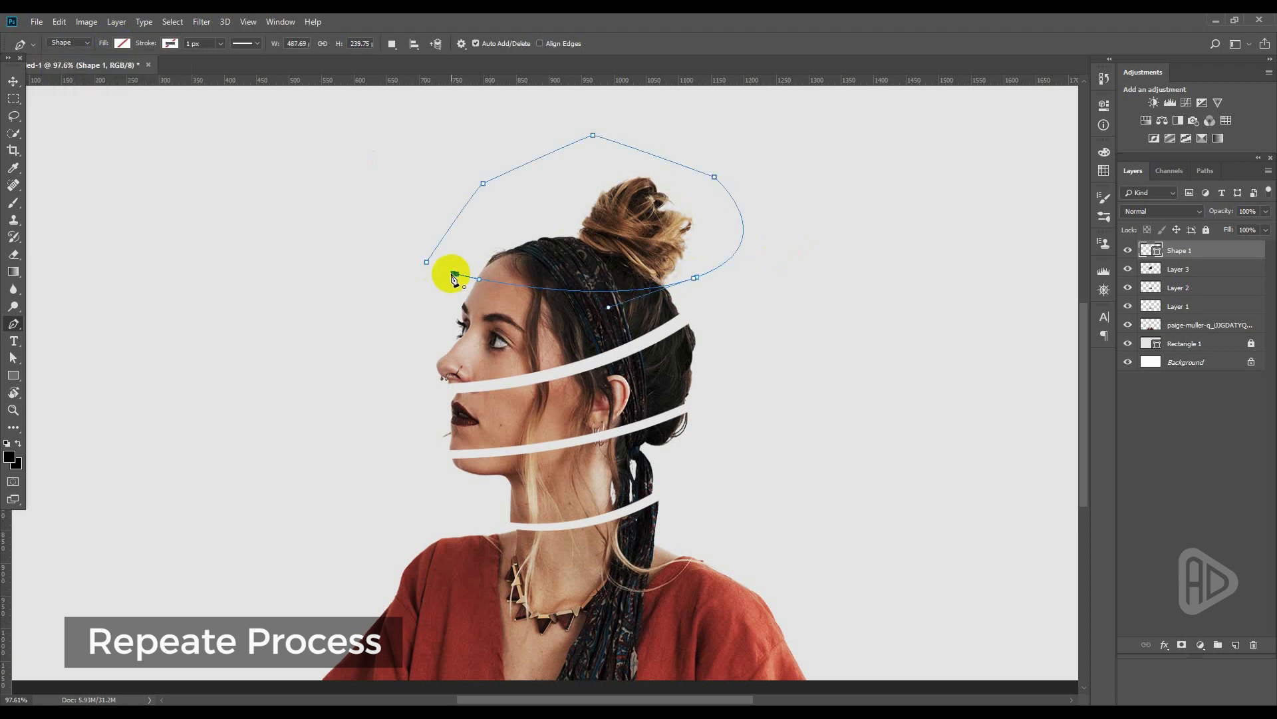
pyautogui.click(454, 274)
# Load the forehead shape as a selection, then copy the top of the head from Layer 3 and paste it as a new layer.
pyautogui.click(1209, 275)
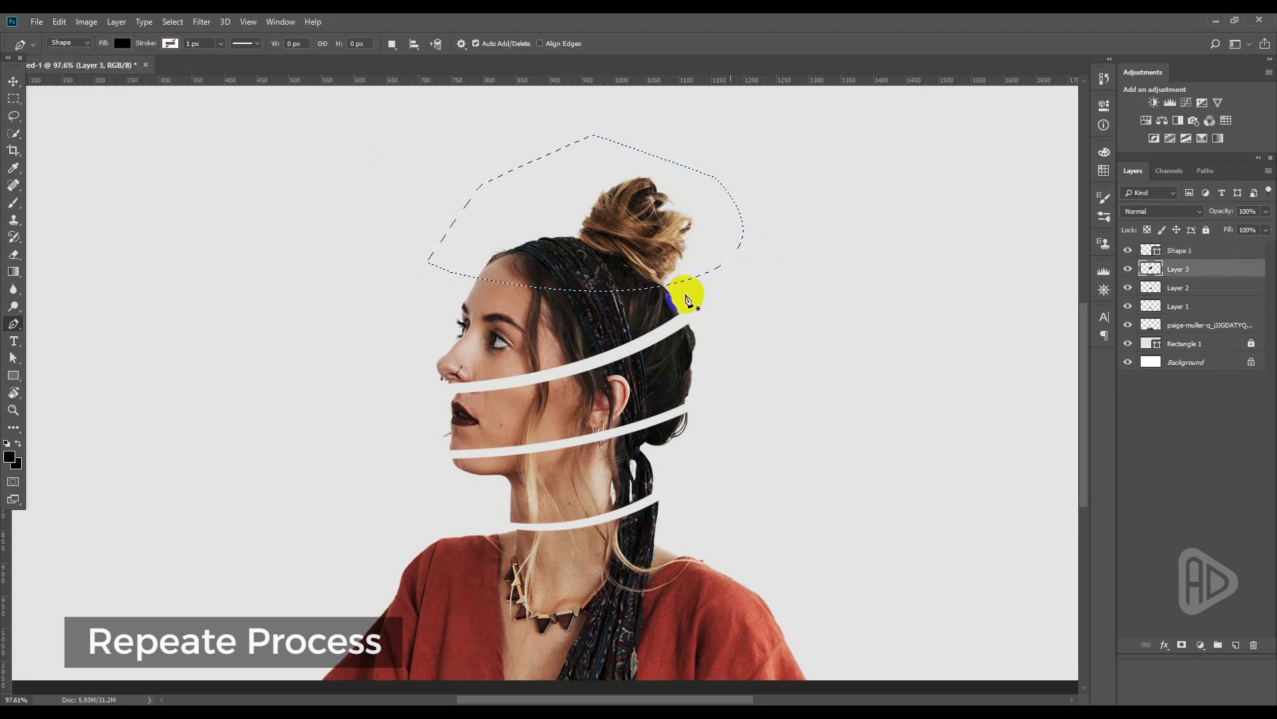
pyautogui.click(58, 22)
pyautogui.click(84, 142)
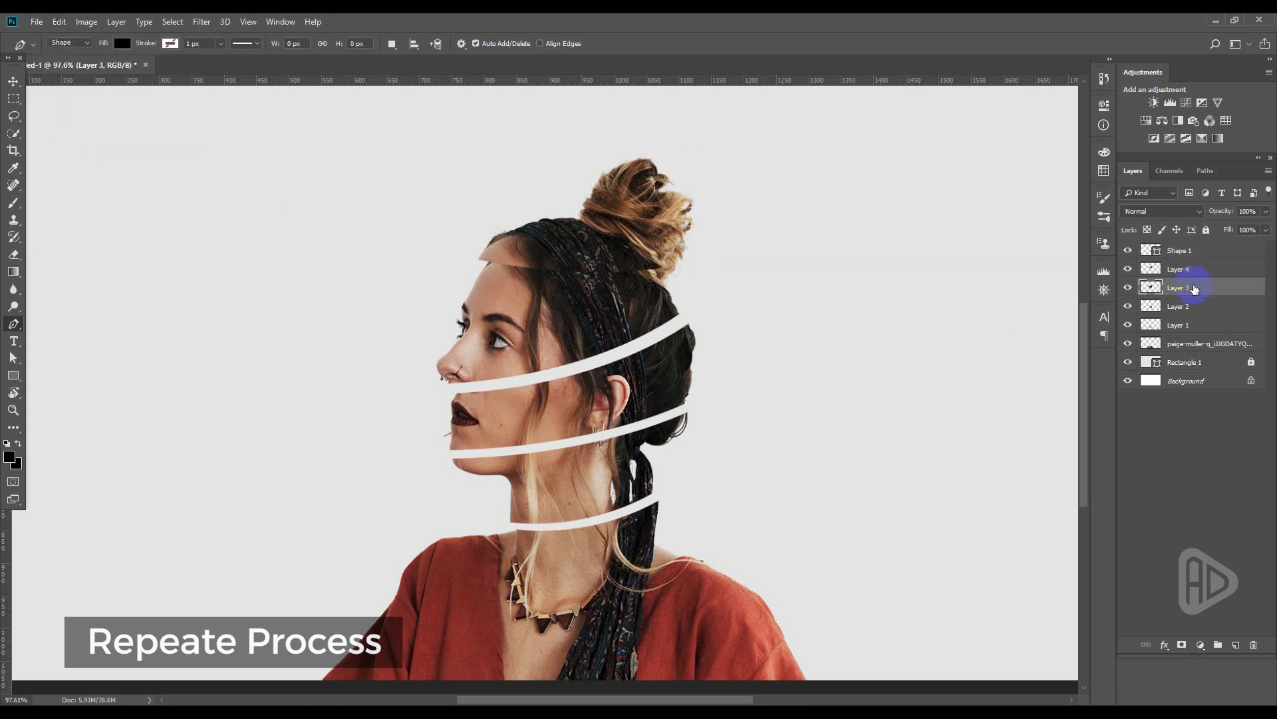
# Load the forehead shape as a selection again, delete that area from Layer 3 and deselect.
pyautogui.click(1179, 252)
pyautogui.click(1183, 287)
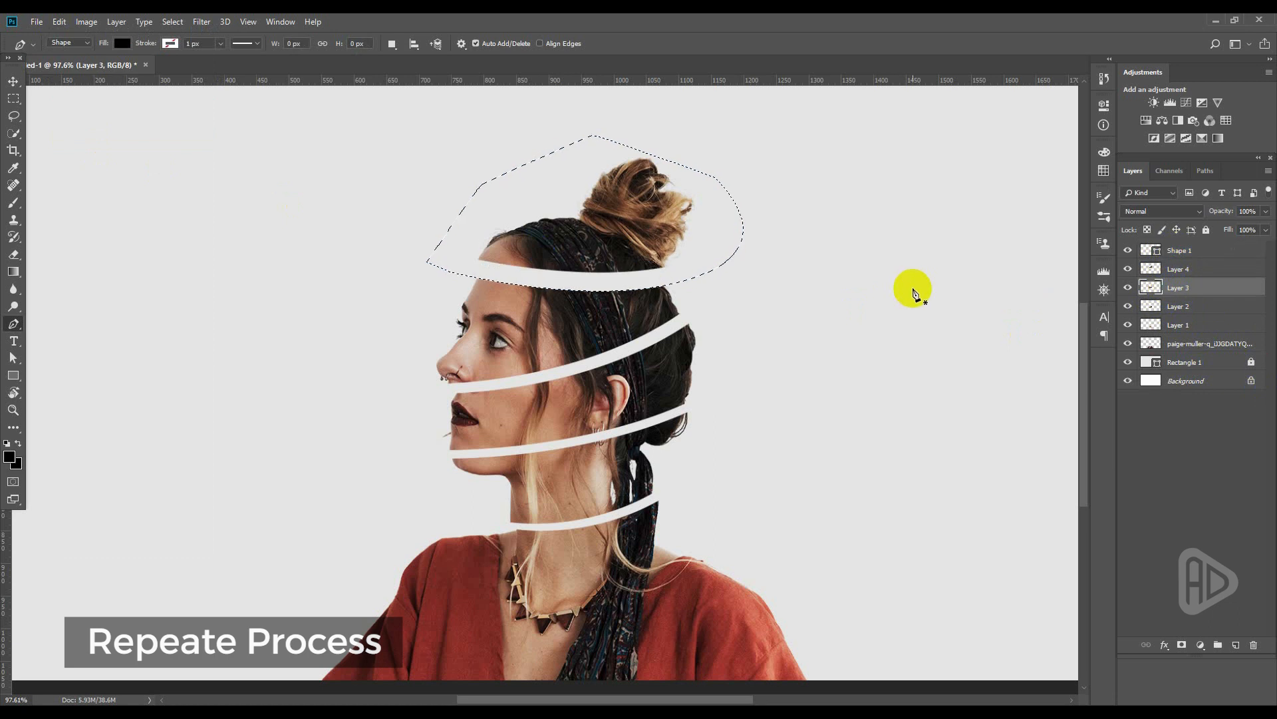
pyautogui.press('v')
pyautogui.click(1179, 250)
pyautogui.click(770, 346)
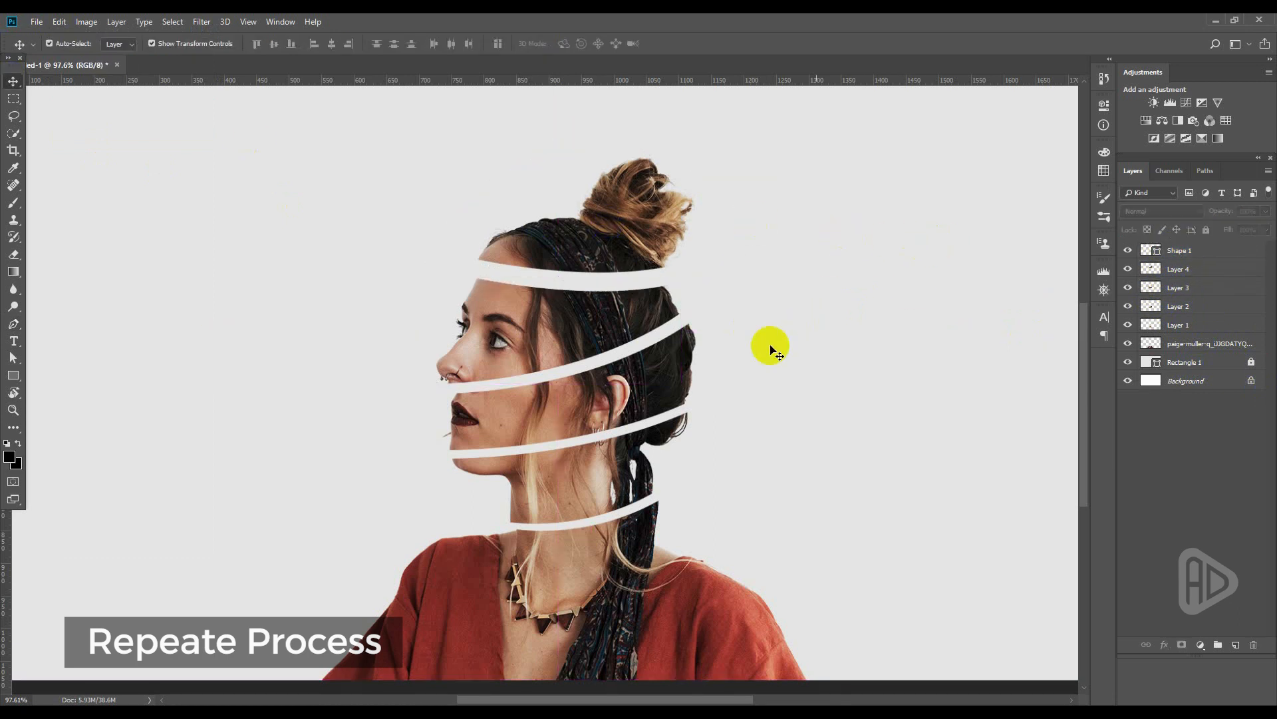
# Delete the forehead Shape 1 layer and clear the layer selection.
pyautogui.scroll(-1, 746, 391)
pyautogui.click(1164, 249)
pyautogui.press('Delete')
pyautogui.scroll(-2, 748, 325)
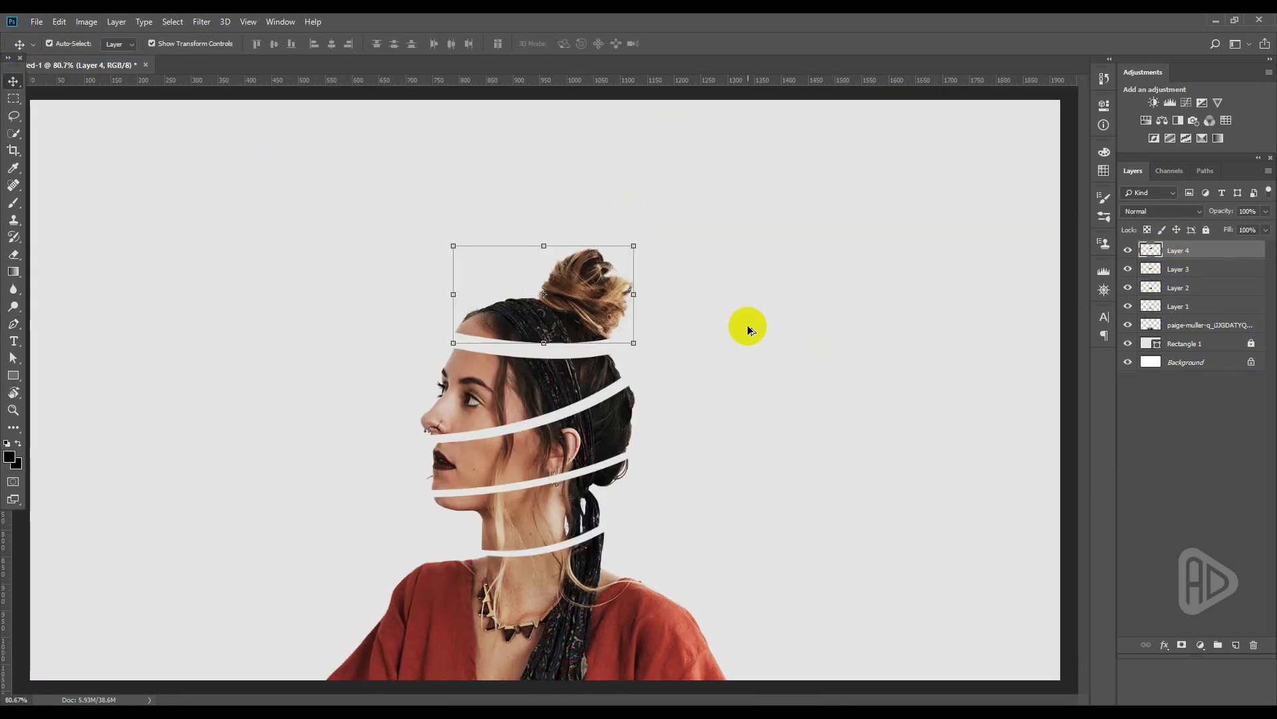
pyautogui.click(737, 325)
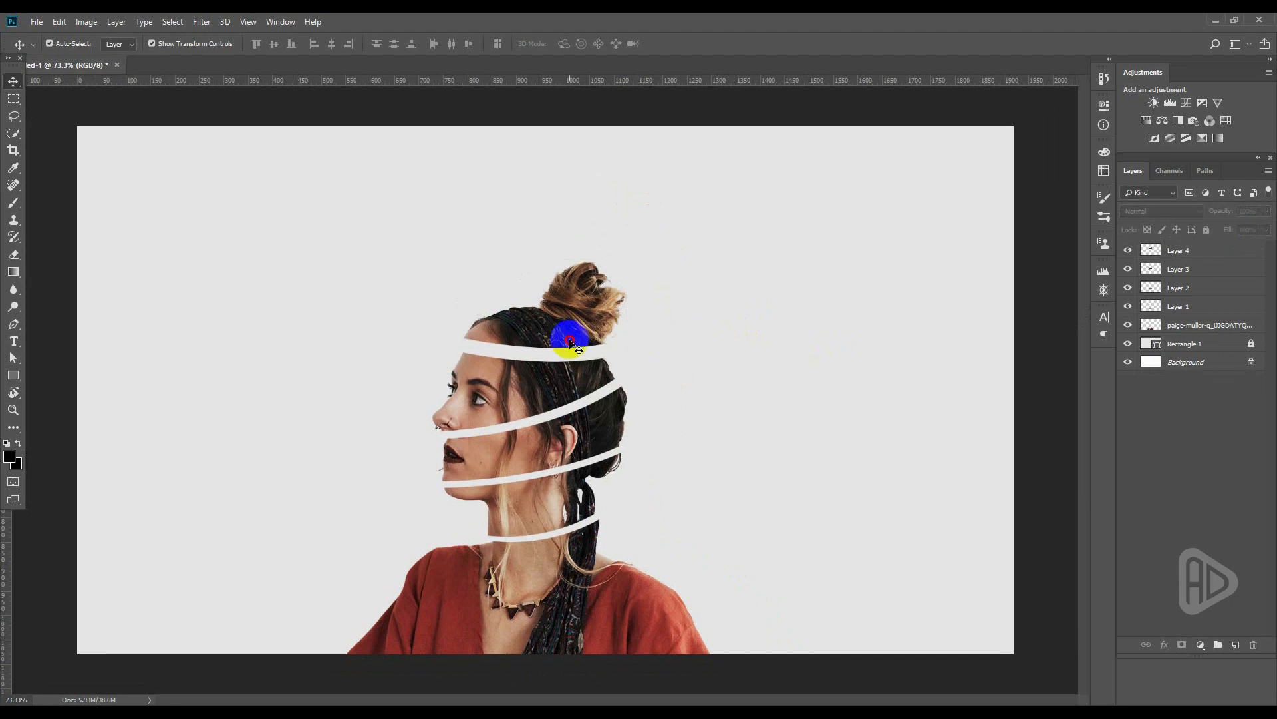
# Spread the head slices on Layers 4, 3 and 2 upward to widen the gaps between them.
pyautogui.moveTo(569, 340); pyautogui.dragTo(542, 285)
pyautogui.keyDown('shift'); pyautogui.click(571, 380); pyautogui.keyUp('shift')
pyautogui.click(535, 365)
pyautogui.keyDown('shift'); pyautogui.click(533, 364); pyautogui.keyUp('shift')
pyautogui.keyDown('shift'); pyautogui.click(543, 296); pyautogui.keyUp('shift')
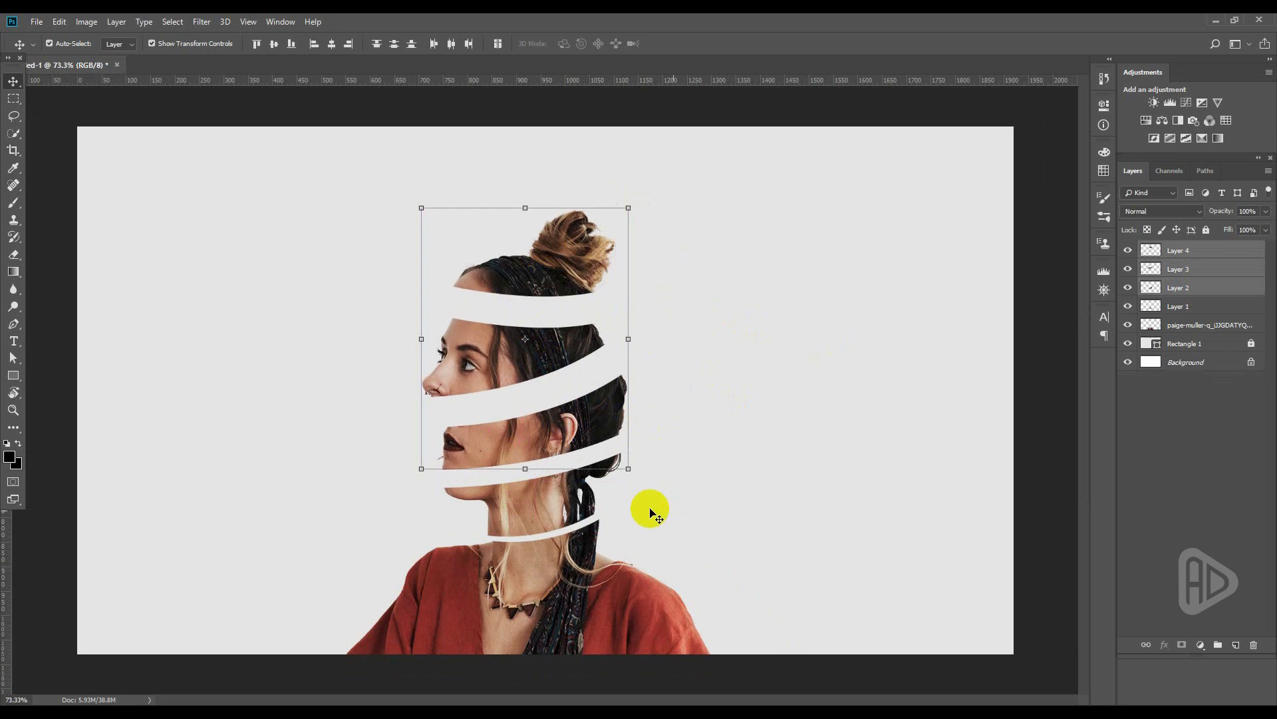
# Slightly rotate and reposition the three upper head slices together, then apply the transform.
pyautogui.moveTo(632, 471); pyautogui.dragTo(648, 472)
pyautogui.hotkey('ctrl', 'z')
pyautogui.moveTo(572, 429); pyautogui.dragTo(568, 423)
pyautogui.moveTo(641, 481); pyautogui.dragTo(645, 471)
pyautogui.moveTo(587, 415); pyautogui.dragTo(583, 402)
pyautogui.press('Return')
# Add the Layer 1 neck slice to the selection, then rotate all four slices about 8° clockwise and position them over the shoulders.
pyautogui.keyDown('shift'); pyautogui.click(537, 502); pyautogui.keyUp('shift')
pyautogui.moveTo(535, 503); pyautogui.dragTo(535, 485)
pyautogui.moveTo(639, 531); pyautogui.dragTo(620, 557)
pyautogui.moveTo(521, 478); pyautogui.dragTo(538, 481)
pyautogui.moveTo(634, 561); pyautogui.dragTo(630, 562)
pyautogui.moveTo(553, 499); pyautogui.dragTo(562, 501)
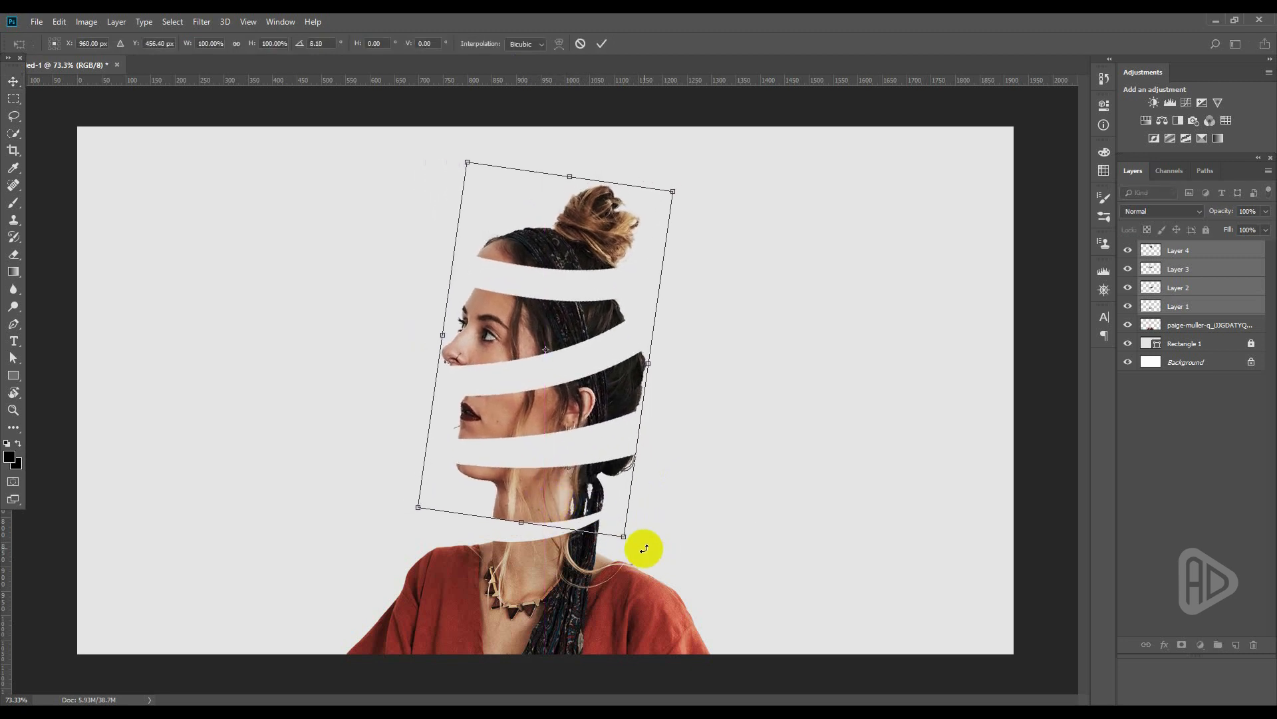
pyautogui.moveTo(644, 548); pyautogui.dragTo(641, 547)
pyautogui.press('Return')
# Adjust the eye slice, then rotate it together with the mouth slice by -1° and shift both slightly left.
pyautogui.click(581, 349)
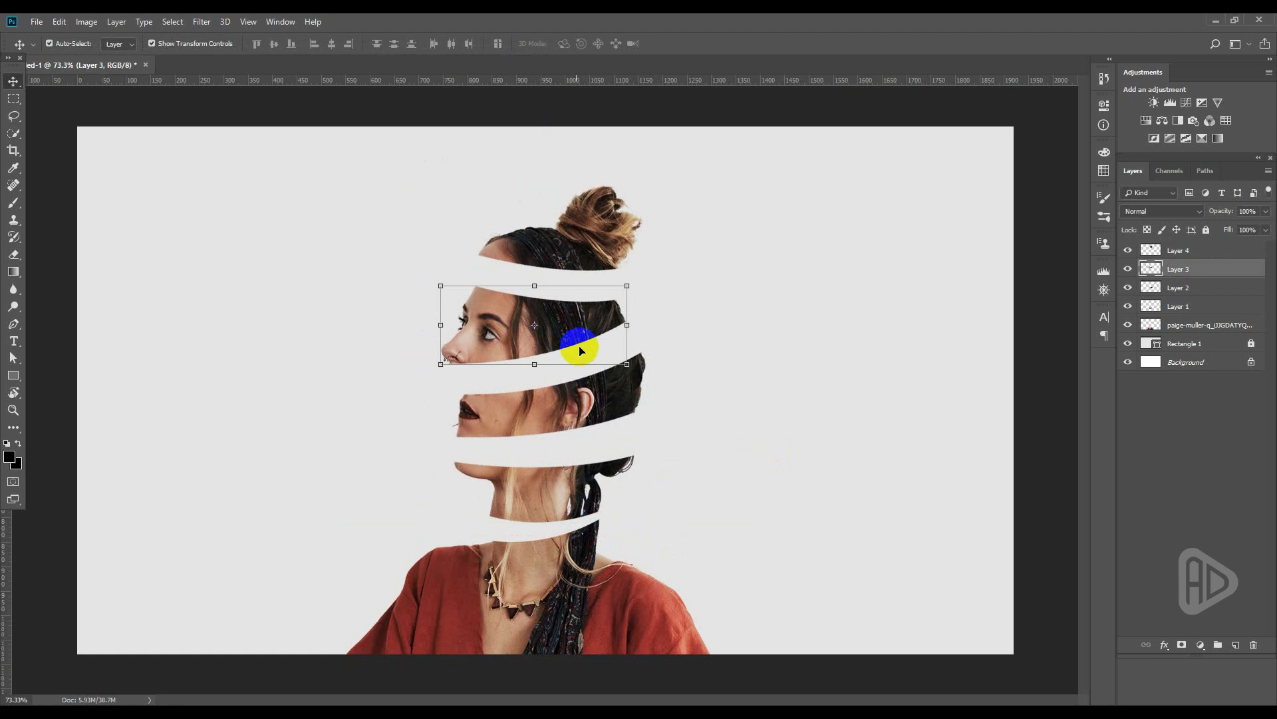
pyautogui.keyDown('shift'); pyautogui.click(621, 399); pyautogui.keyUp('shift')
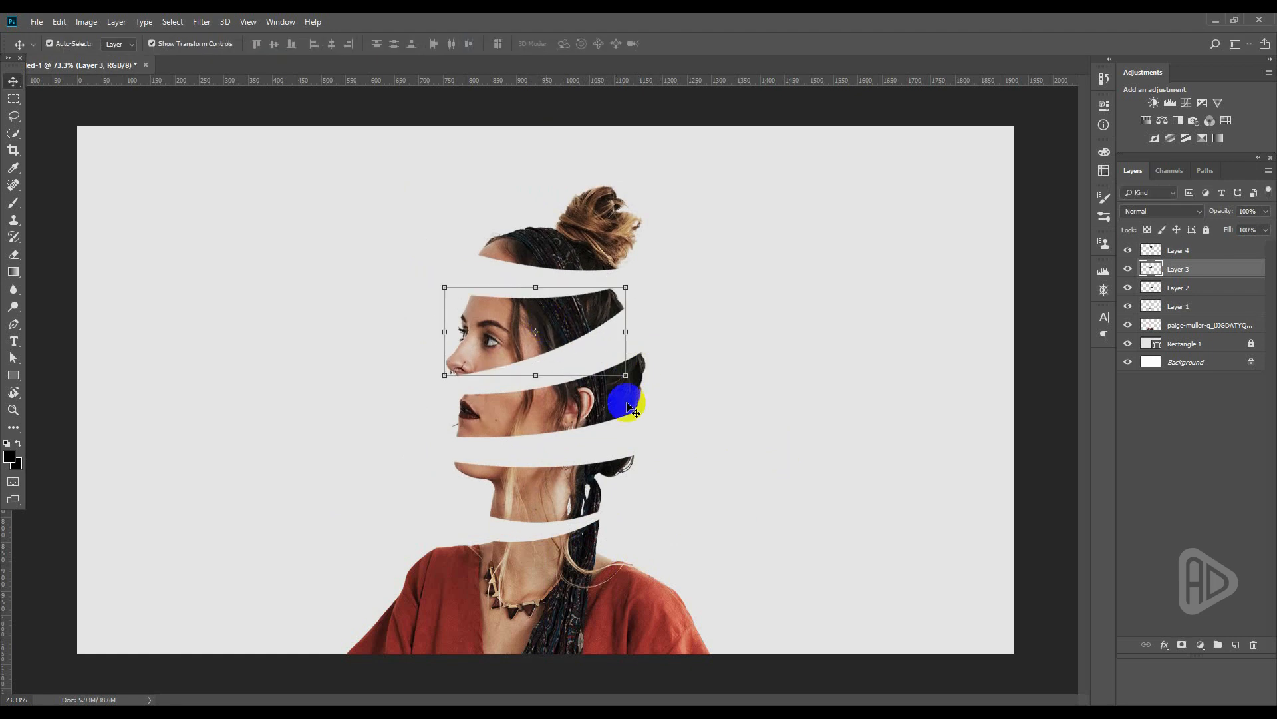
pyautogui.moveTo(652, 447); pyautogui.dragTo(653, 444)
pyautogui.moveTo(612, 400); pyautogui.dragTo(604, 405)
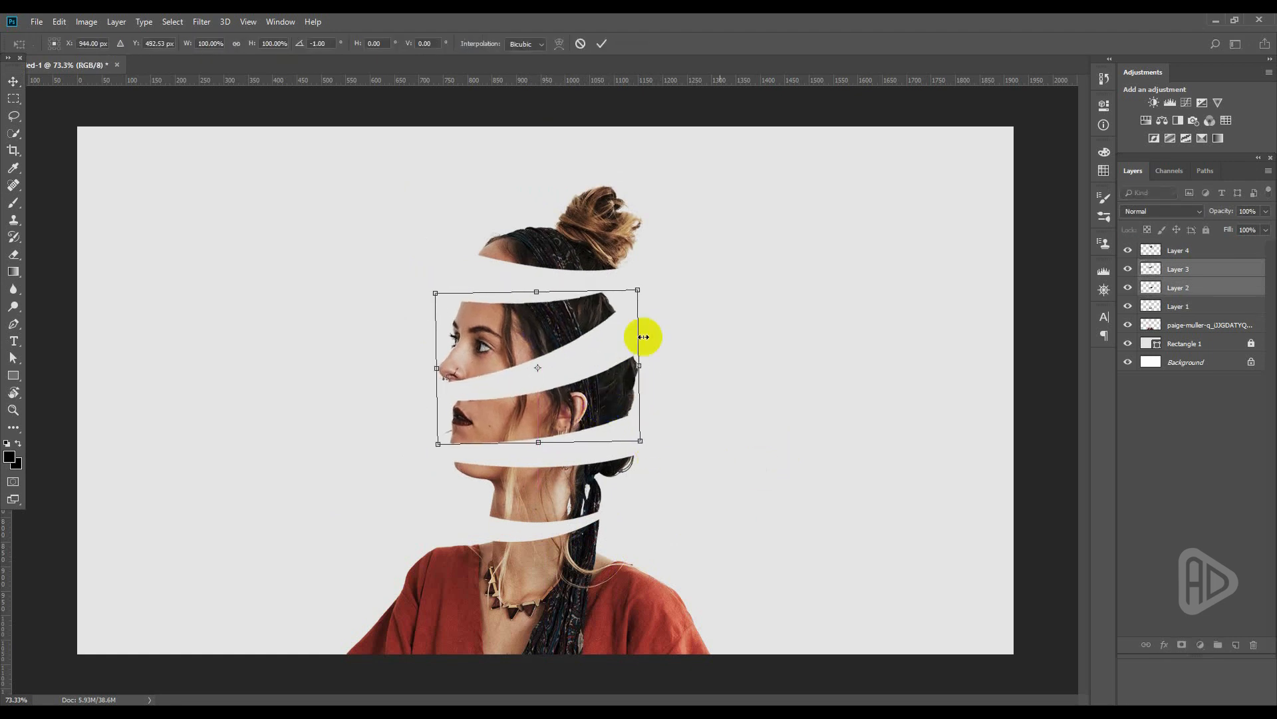
pyautogui.press('Return')
pyautogui.click(701, 356)
# Shift the hair bun slice and the eye slice left so they sit offset from the slices below.
pyautogui.moveTo(562, 248); pyautogui.dragTo(529, 256)
pyautogui.moveTo(544, 322); pyautogui.dragTo(522, 323)
pyautogui.moveTo(524, 257); pyautogui.dragTo(524, 246)
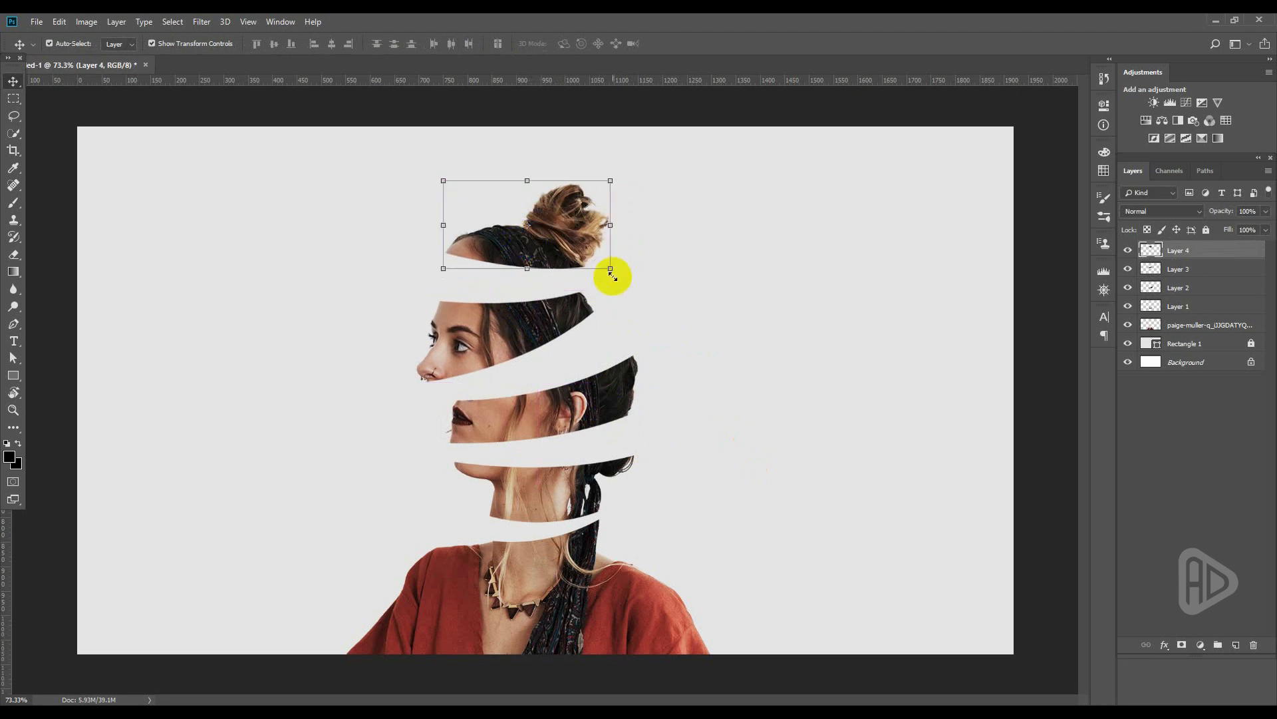
# Rotate the hair bun slice slightly counterclockwise and apply the transform.
pyautogui.click(620, 279)
pyautogui.moveTo(620, 279); pyautogui.dragTo(618, 260)
pyautogui.press('Return')
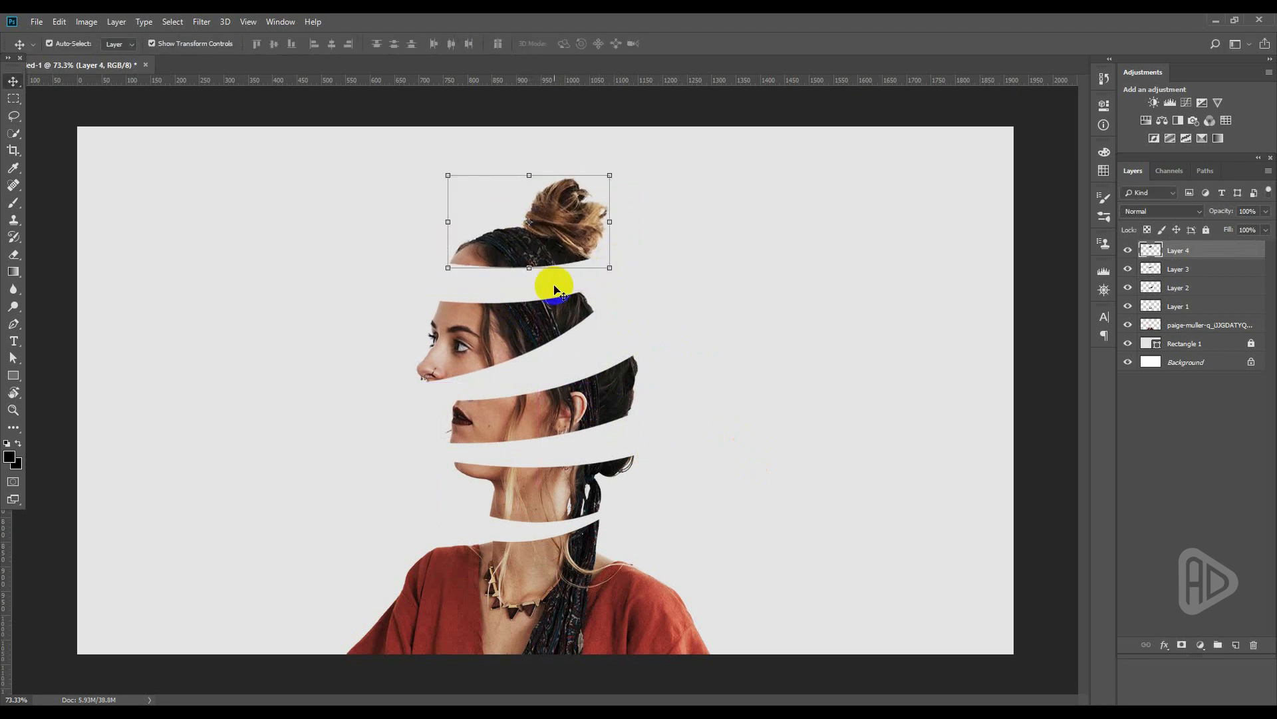
# Shift the mouth slice slightly right, rotate it slightly counterclockwise and apply the transform.
pyautogui.click(488, 353)
pyautogui.moveTo(618, 411); pyautogui.dragTo(627, 411)
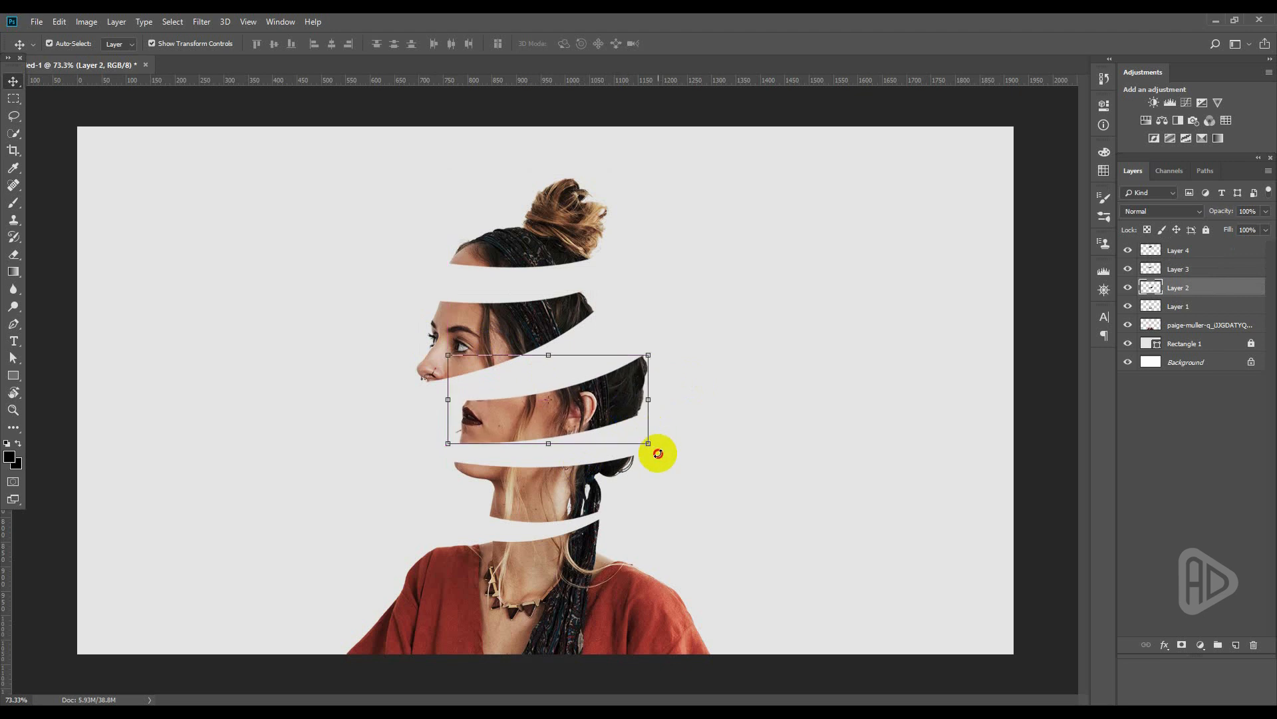
pyautogui.moveTo(658, 453); pyautogui.dragTo(661, 445)
pyautogui.press('Return')
# Move the eye slice and the hair bun slice slightly right and down, closer to the slices below, and deselect the layers.
pyautogui.moveTo(502, 329); pyautogui.dragTo(519, 334)
pyautogui.moveTo(522, 253); pyautogui.dragTo(541, 260)
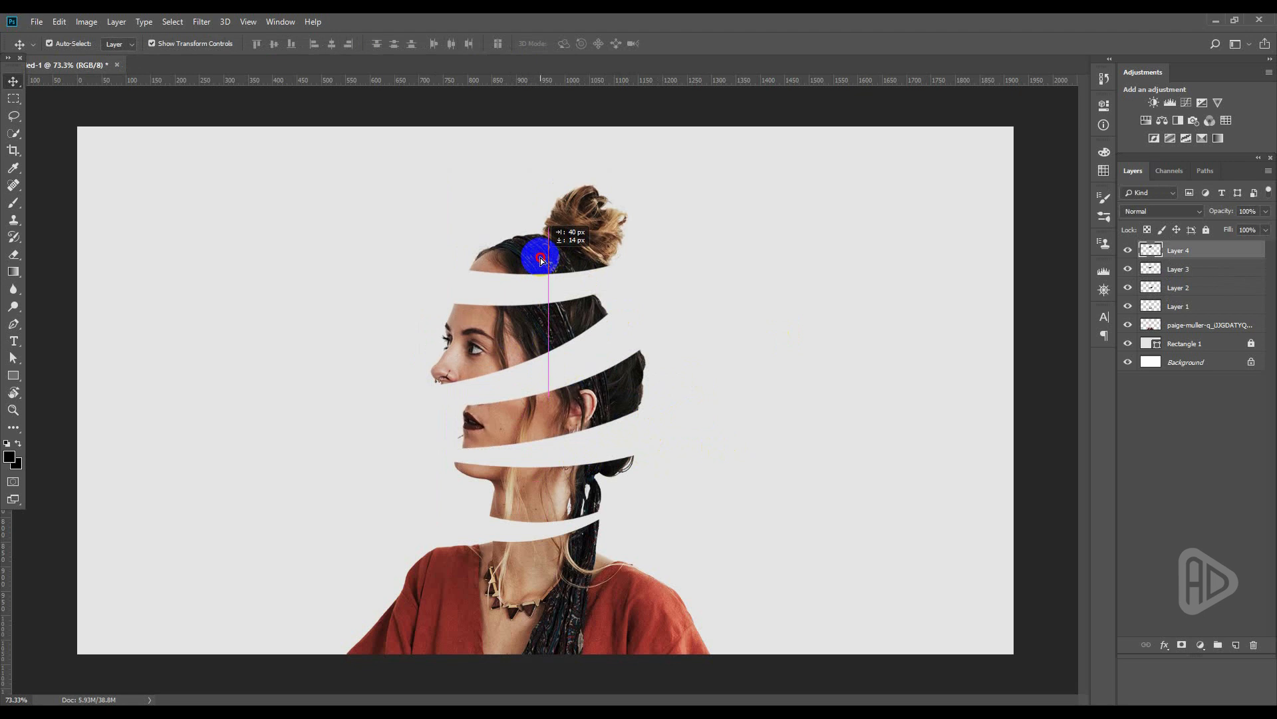
pyautogui.moveTo(542, 263); pyautogui.dragTo(542, 263)
pyautogui.click(818, 425)
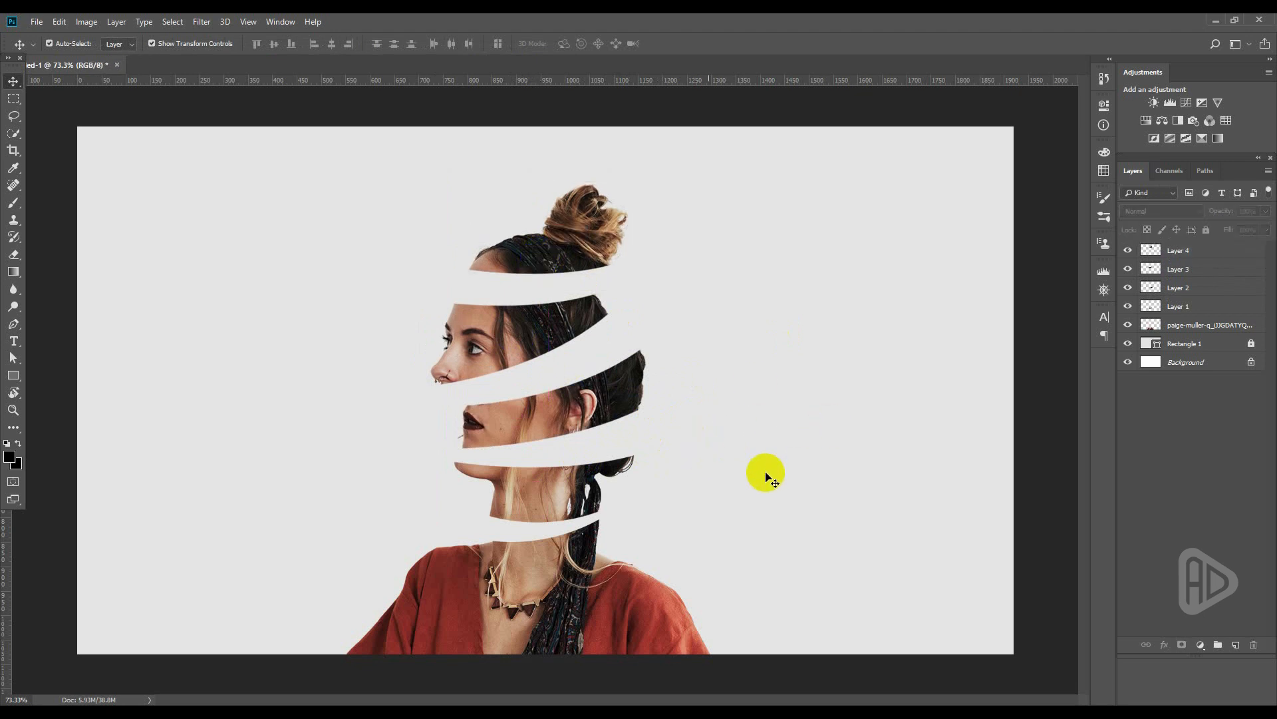
# Open the cut-out wood image markus-spiske-9Ri7neXwe3A-unsplash (1)1.png from the images folder in File Explorer and copy the wood disc into the portrait document.
pyautogui.moveTo(375, 705)
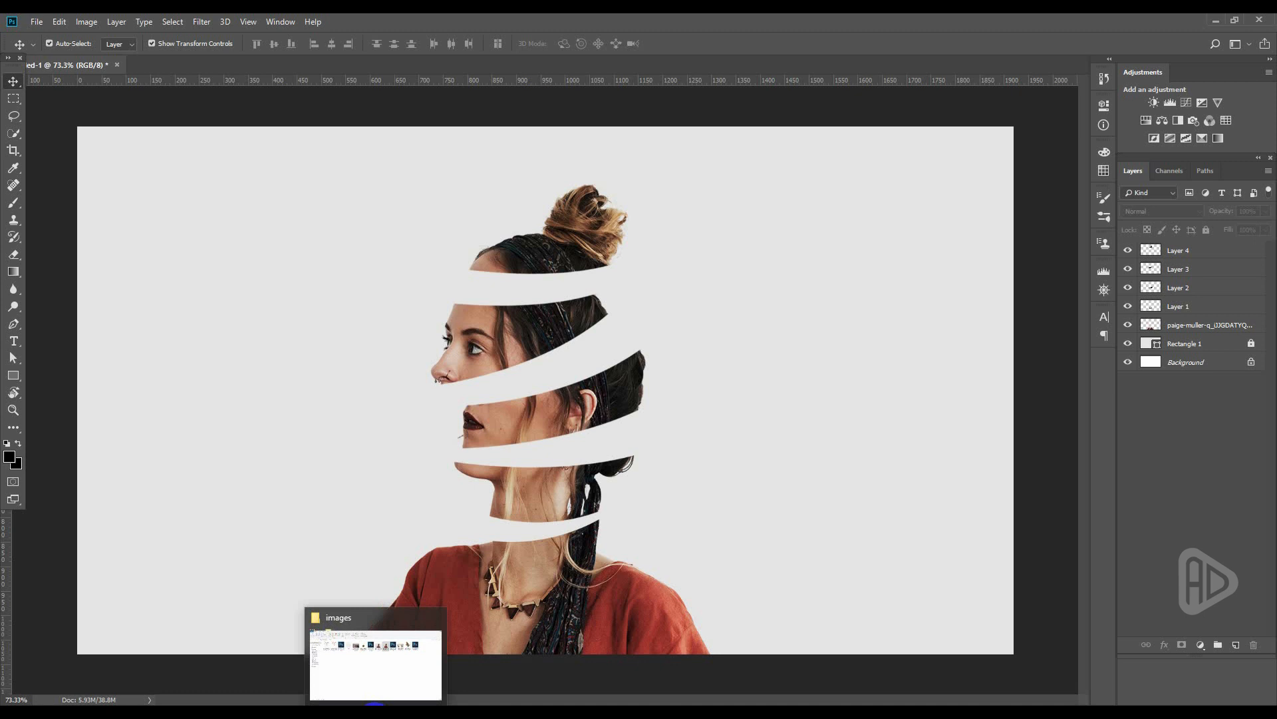
pyautogui.click(380, 674)
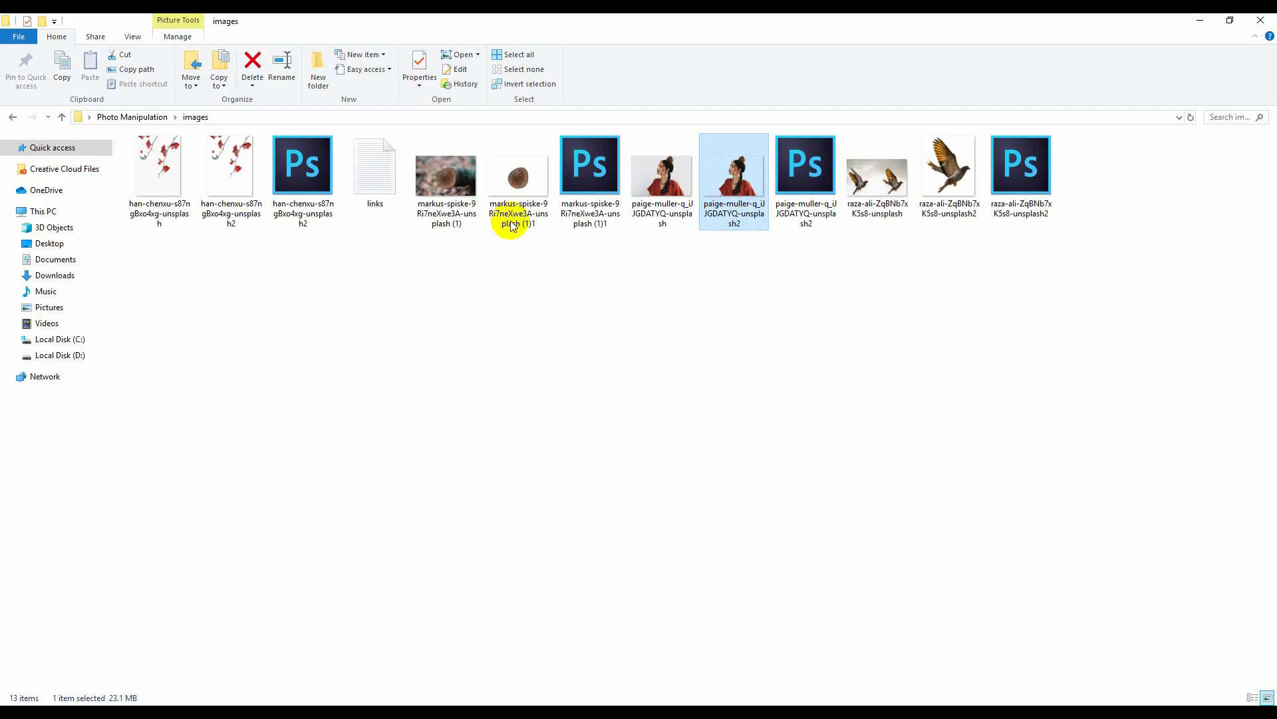
pyautogui.moveTo(517, 214); pyautogui.dragTo(575, 63)
pyautogui.click(859, 317)
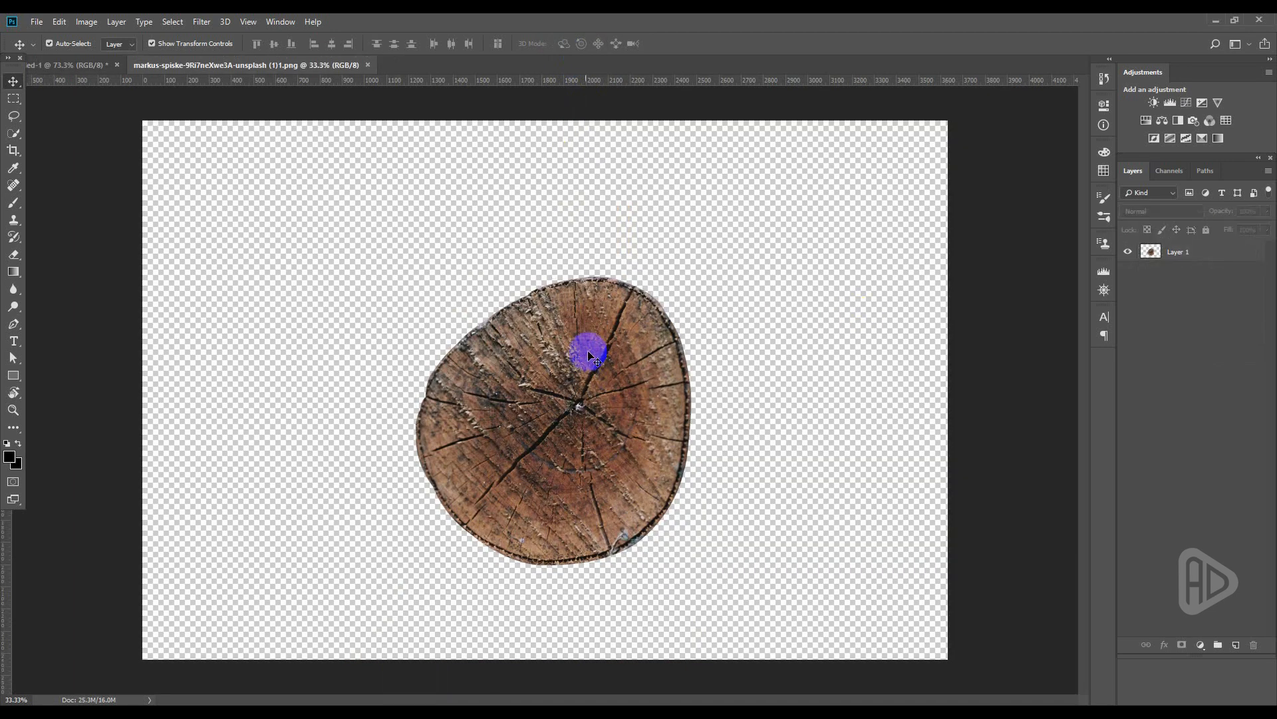
pyautogui.click(642, 393)
pyautogui.moveTo(588, 356); pyautogui.dragTo(539, 315)
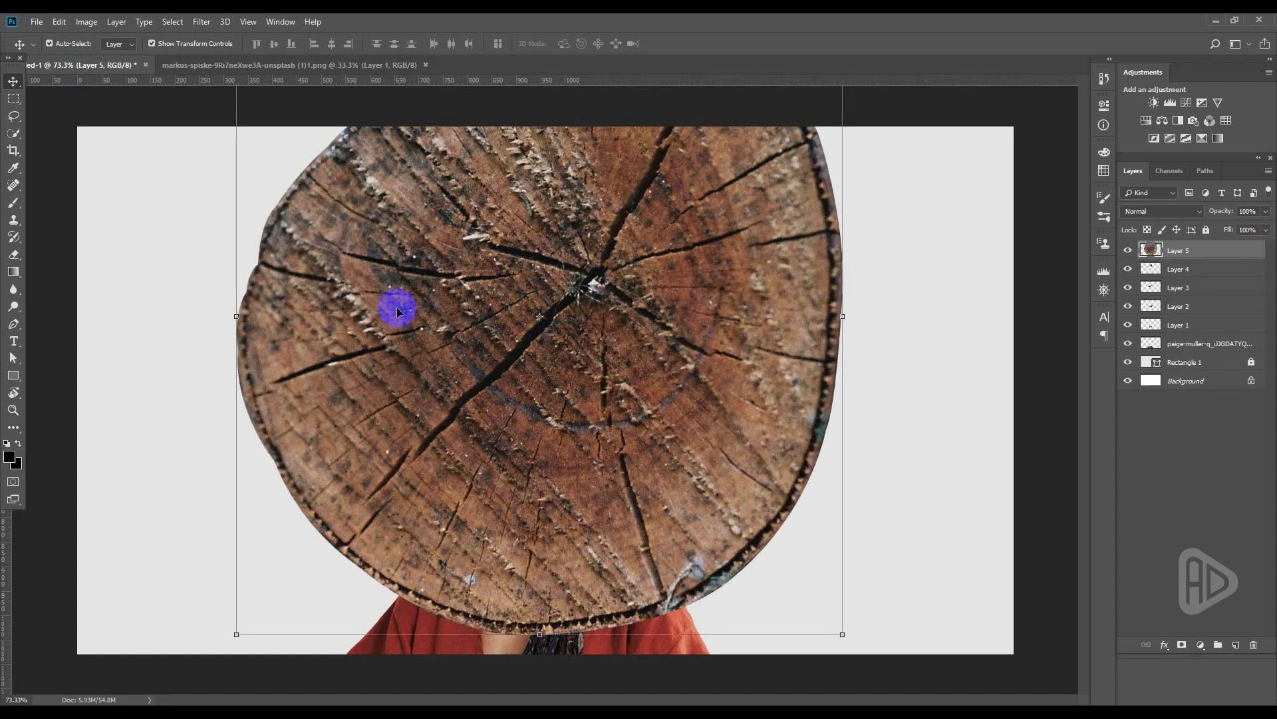
# Scale the wood disc down to roughly the width of the eye slice and apply the transform.
pyautogui.hotkey('ctrl', '-')
pyautogui.moveTo(339, 126); pyautogui.dragTo(645, 382)
pyautogui.press('Return')
pyautogui.scroll(6, 538, 333)
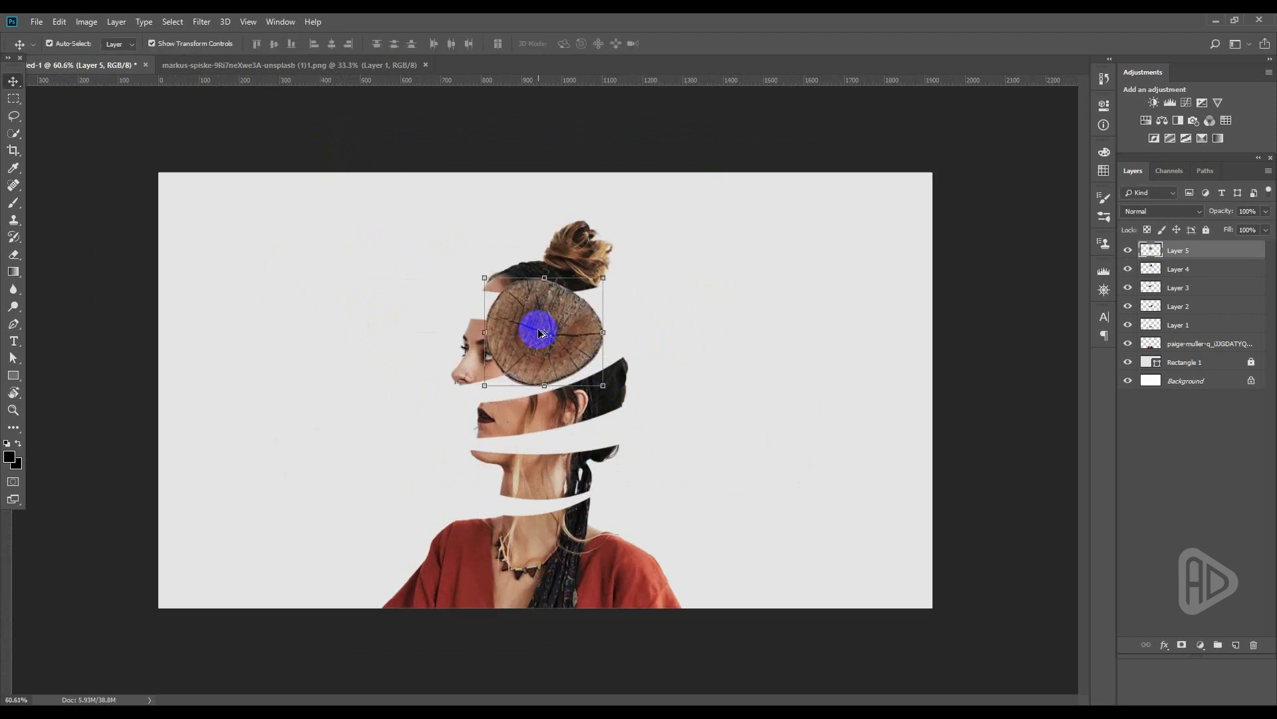
# Place the wood disc over the top of the eye slice and move its layer below Layer 1 in the stack.
pyautogui.moveTo(545, 271); pyautogui.dragTo(521, 264)
pyautogui.moveTo(1192, 252); pyautogui.dragTo(1184, 331)
pyautogui.moveTo(562, 279); pyautogui.dragTo(522, 300)
# Flatten the wood disc to about 36% height, rotate it about -4.67° and fit it as the cut surface on the eye slice.
pyautogui.moveTo(517, 410); pyautogui.dragTo(523, 315)
pyautogui.moveTo(616, 348)
pyautogui.mouseDown()
pyautogui.moveTo(625, 316)
pyautogui.moveTo(634, 329)
pyautogui.mouseUp()
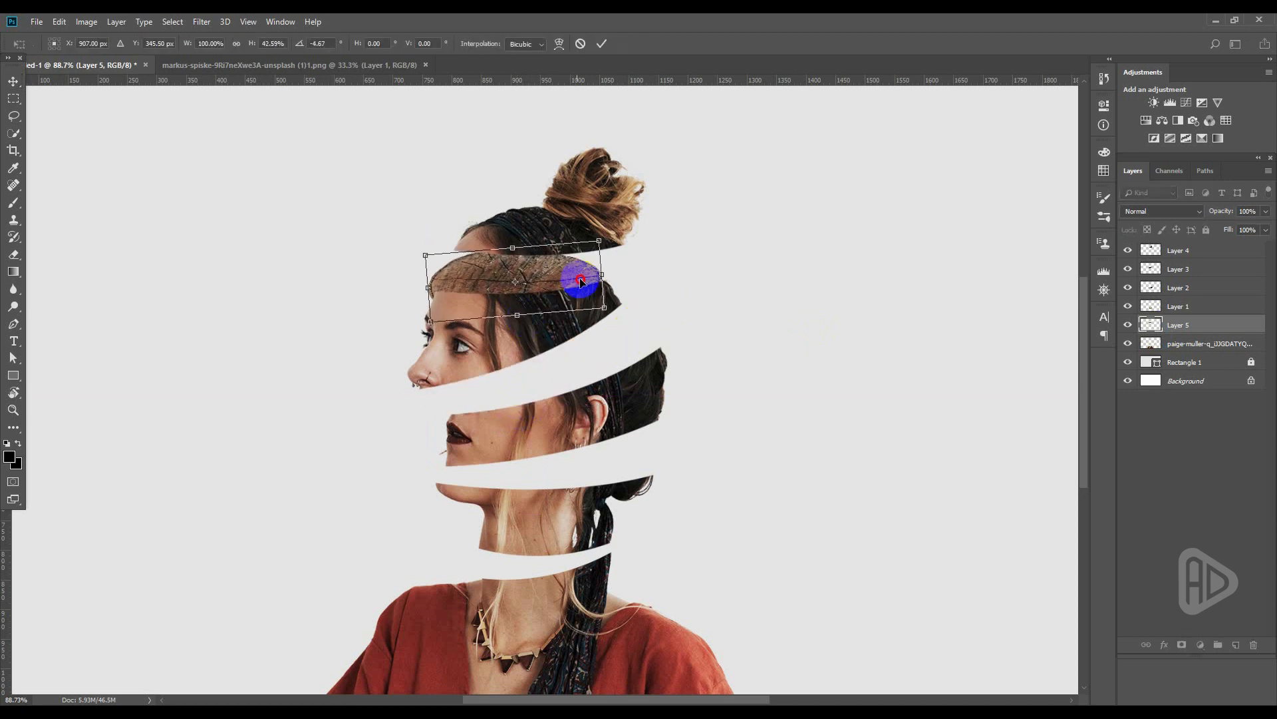
pyautogui.moveTo(425, 256); pyautogui.dragTo(438, 266)
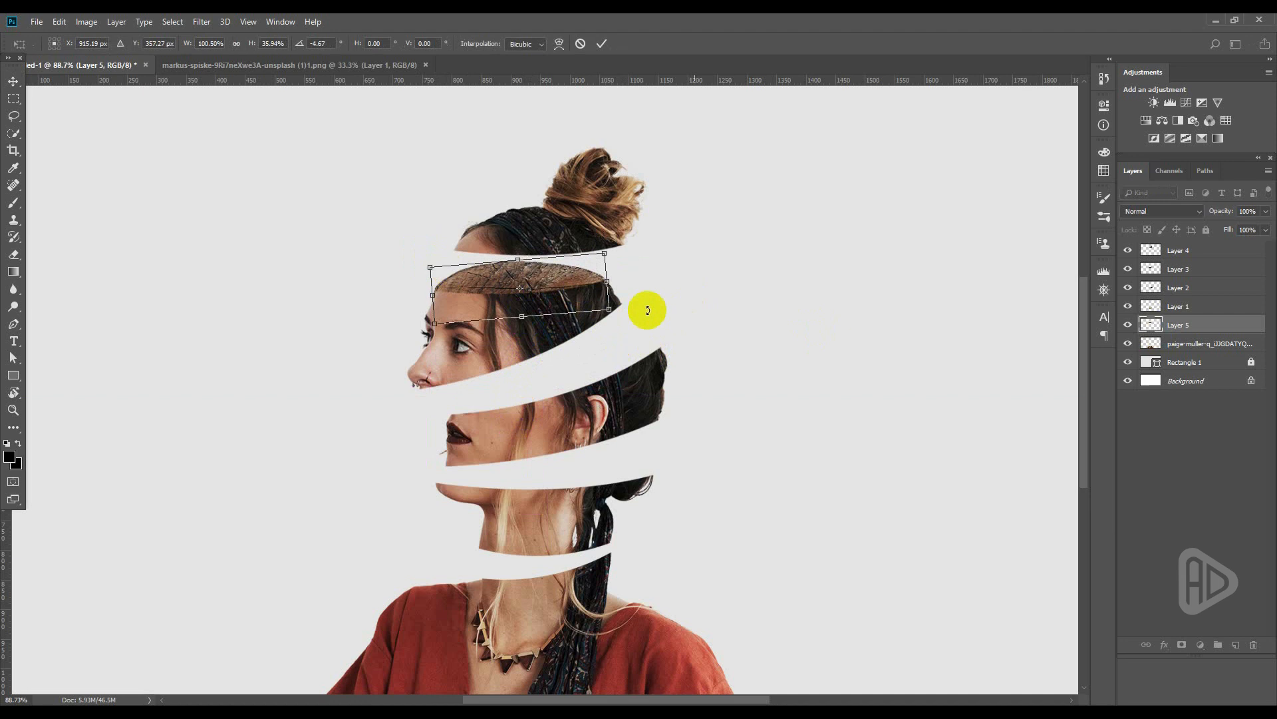
pyautogui.moveTo(616, 312); pyautogui.dragTo(620, 316)
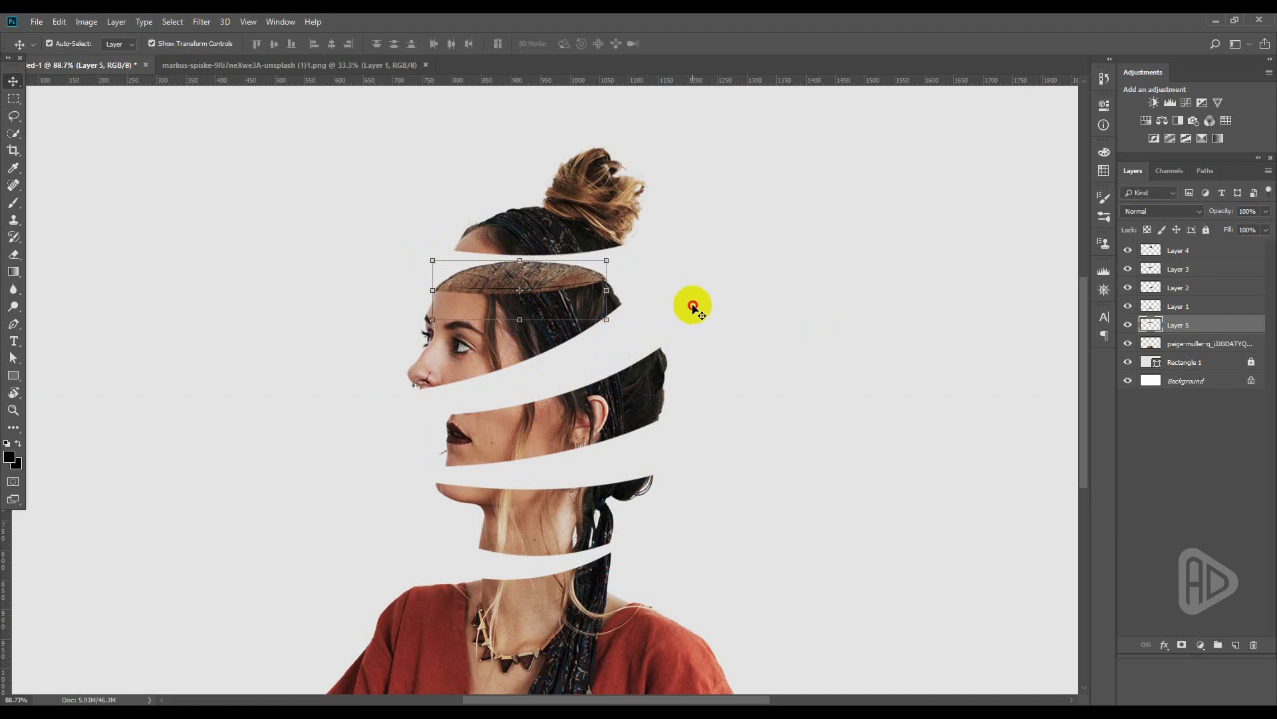
pyautogui.doubleClick(570, 276)
pyautogui.click(555, 285)
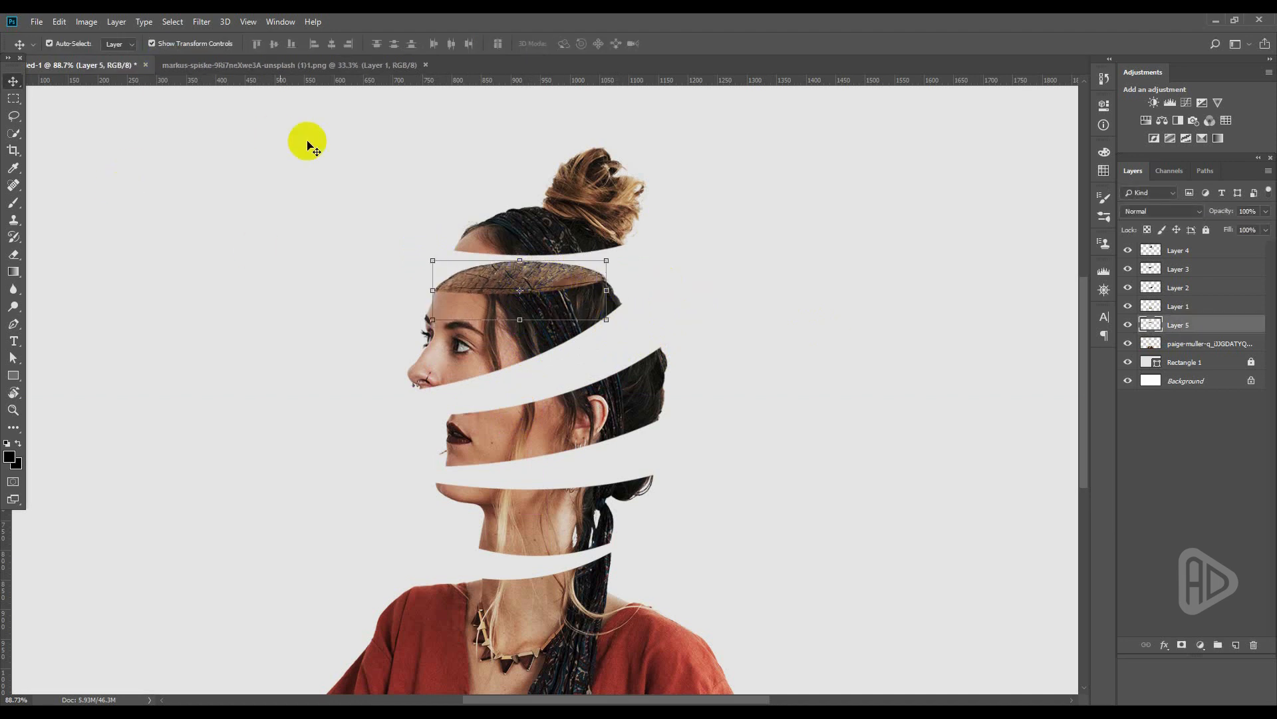
pyautogui.click(496, 271)
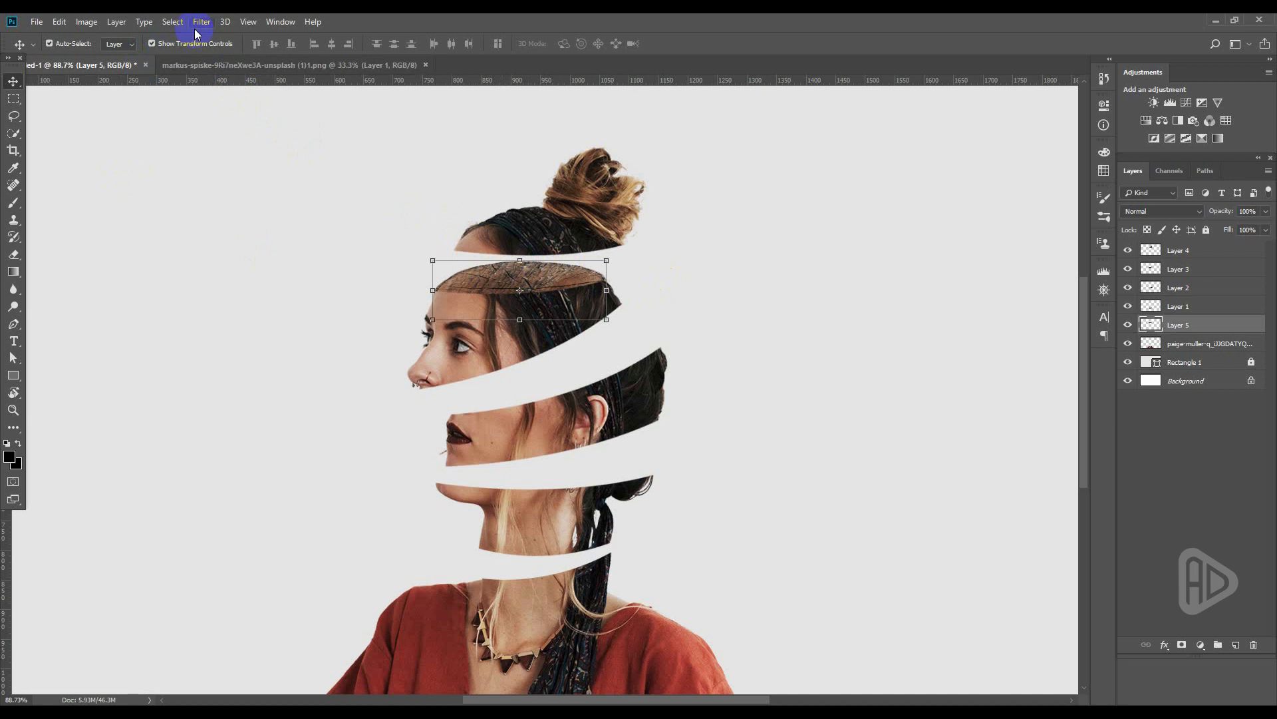
# Warp the wood disc so its right, lower and left edges follow the eye slice's outline, apply the warp and deselect the layer.
pyautogui.click(174, 24)
pyautogui.moveTo(116, 20)
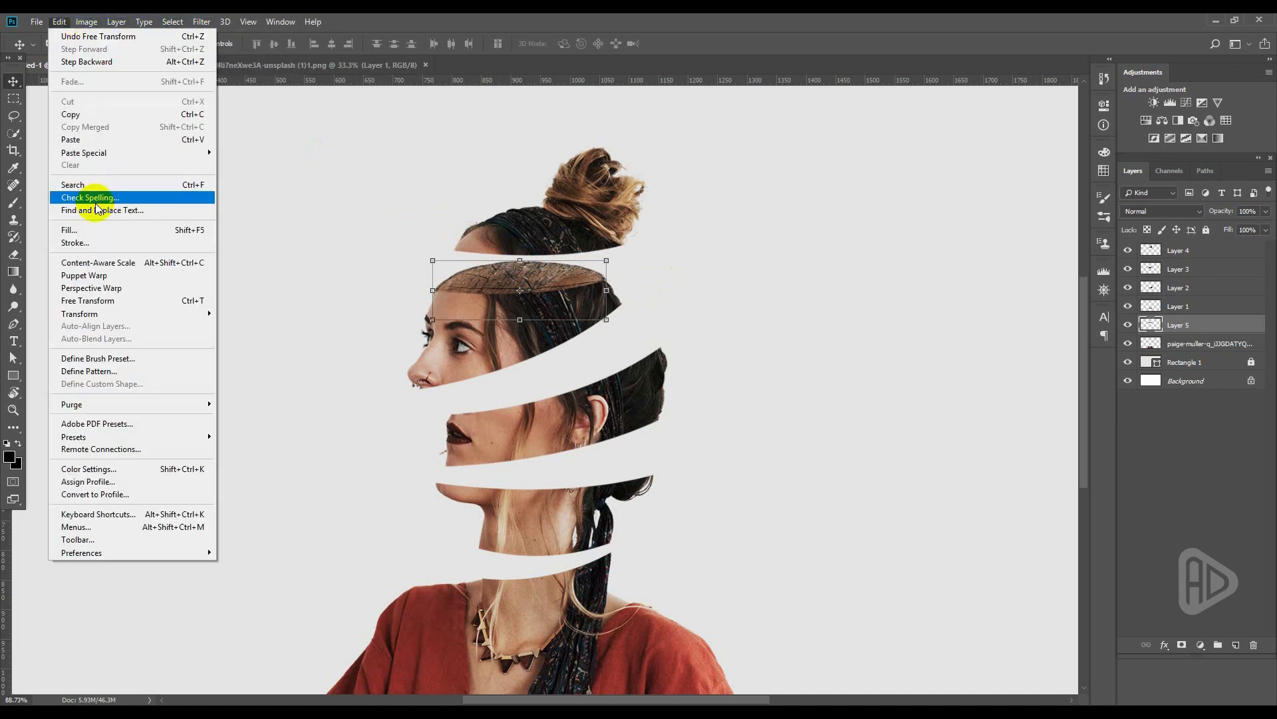
pyautogui.moveTo(83, 314)
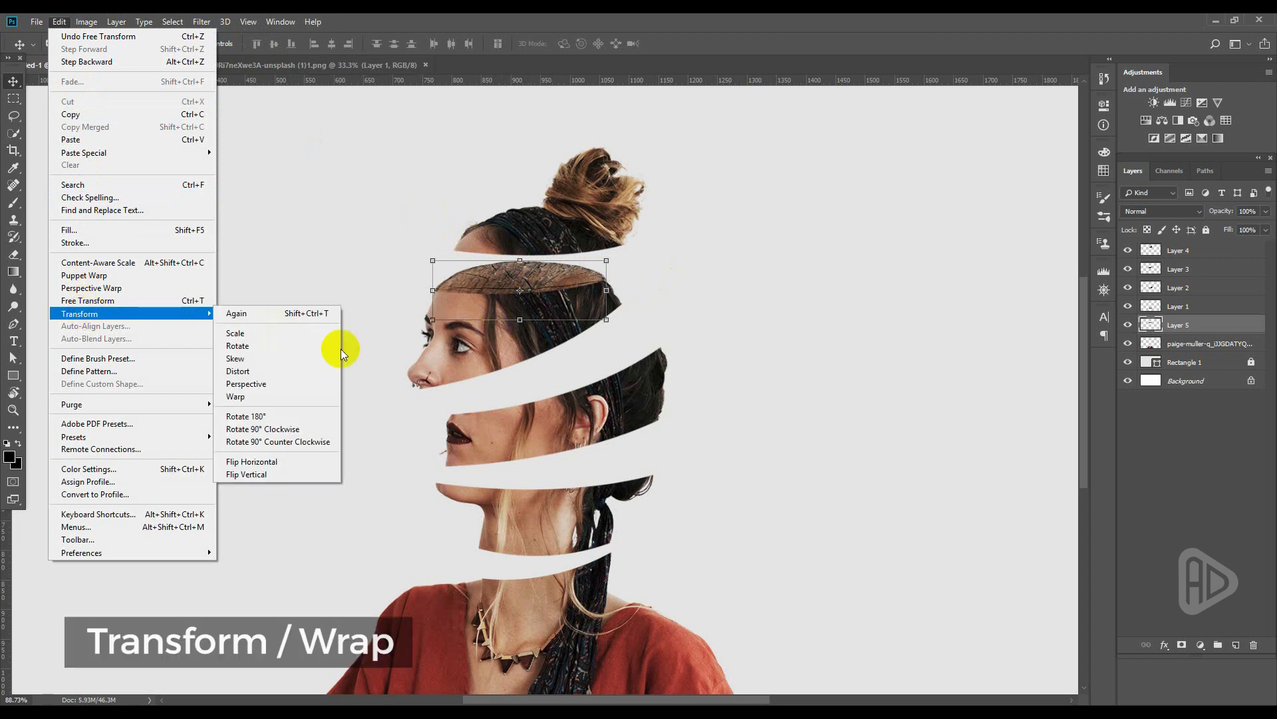
pyautogui.click(253, 396)
pyautogui.scroll(4, 622, 288)
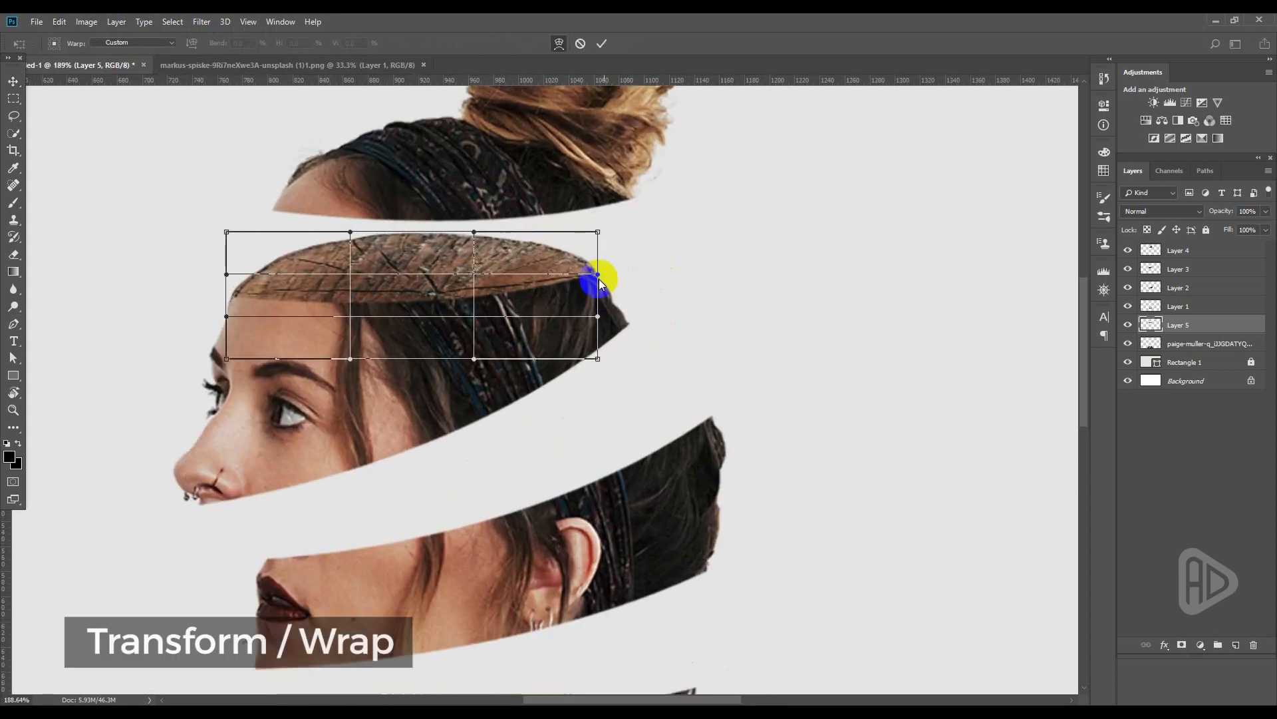
pyautogui.moveTo(597, 276); pyautogui.dragTo(596, 281)
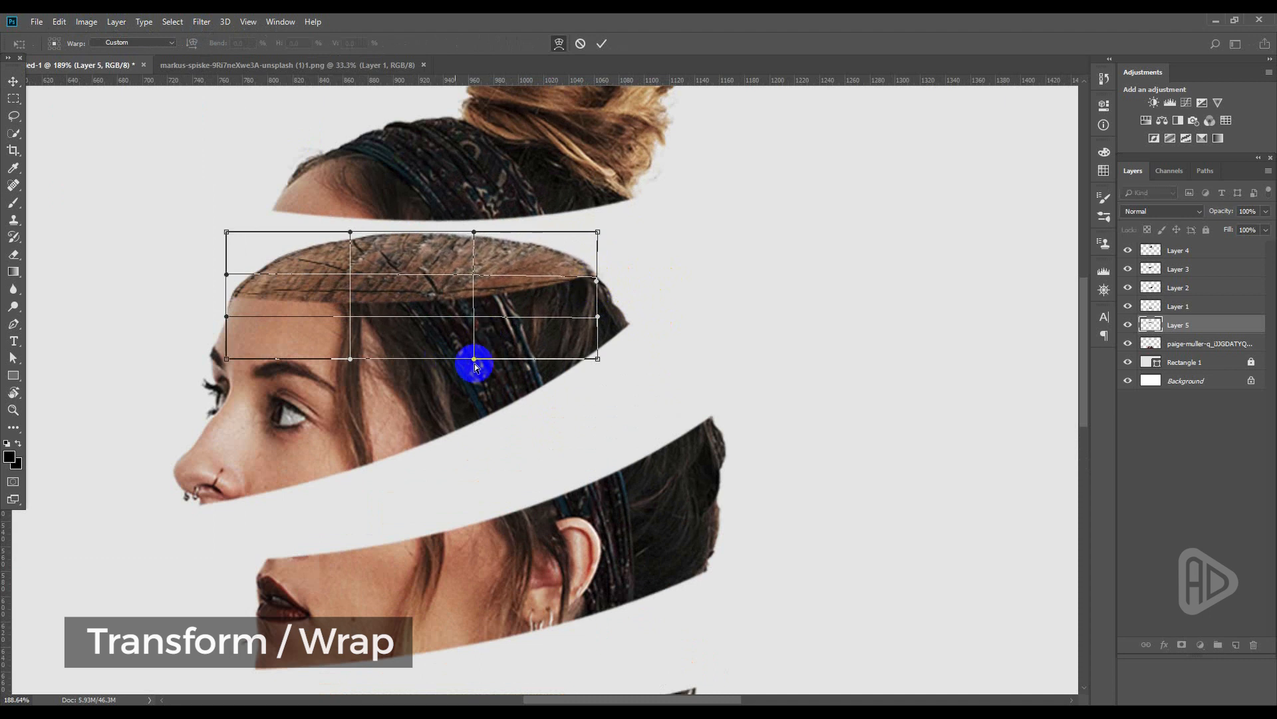
pyautogui.moveTo(475, 363); pyautogui.dragTo(471, 321)
pyautogui.click(346, 359)
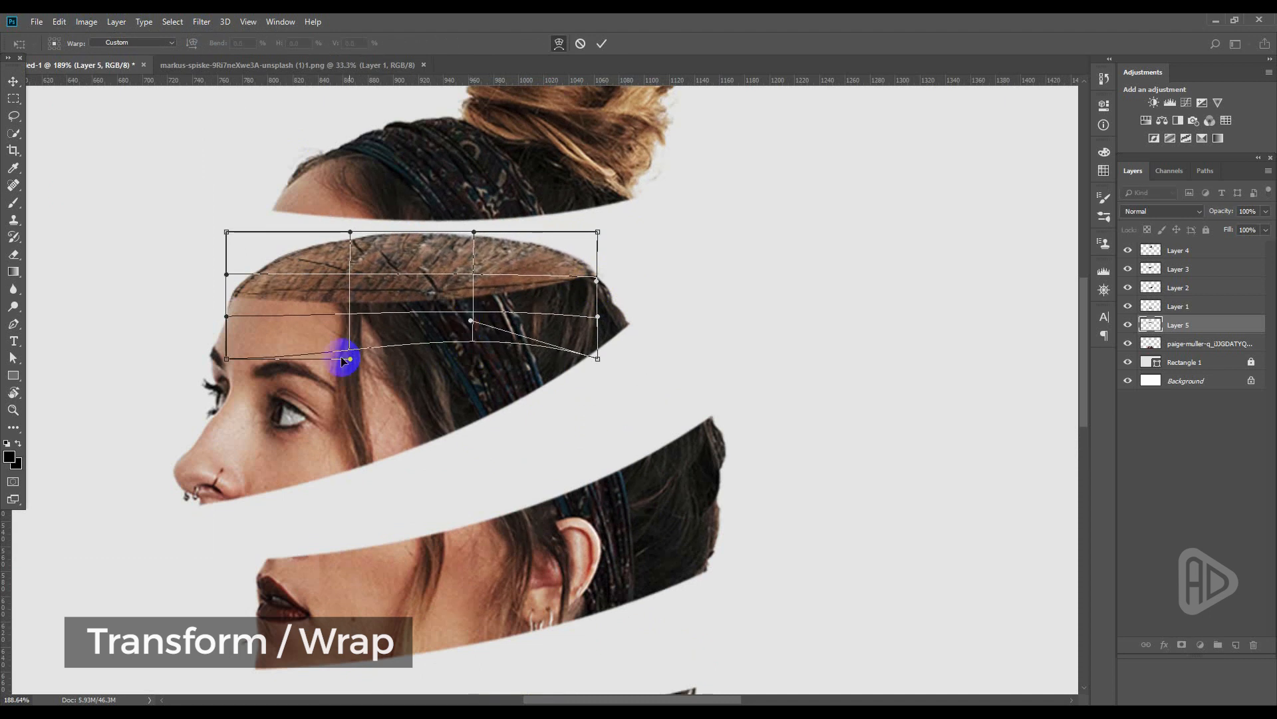
pyautogui.moveTo(226, 359); pyautogui.dragTo(234, 325)
pyautogui.press('Return')
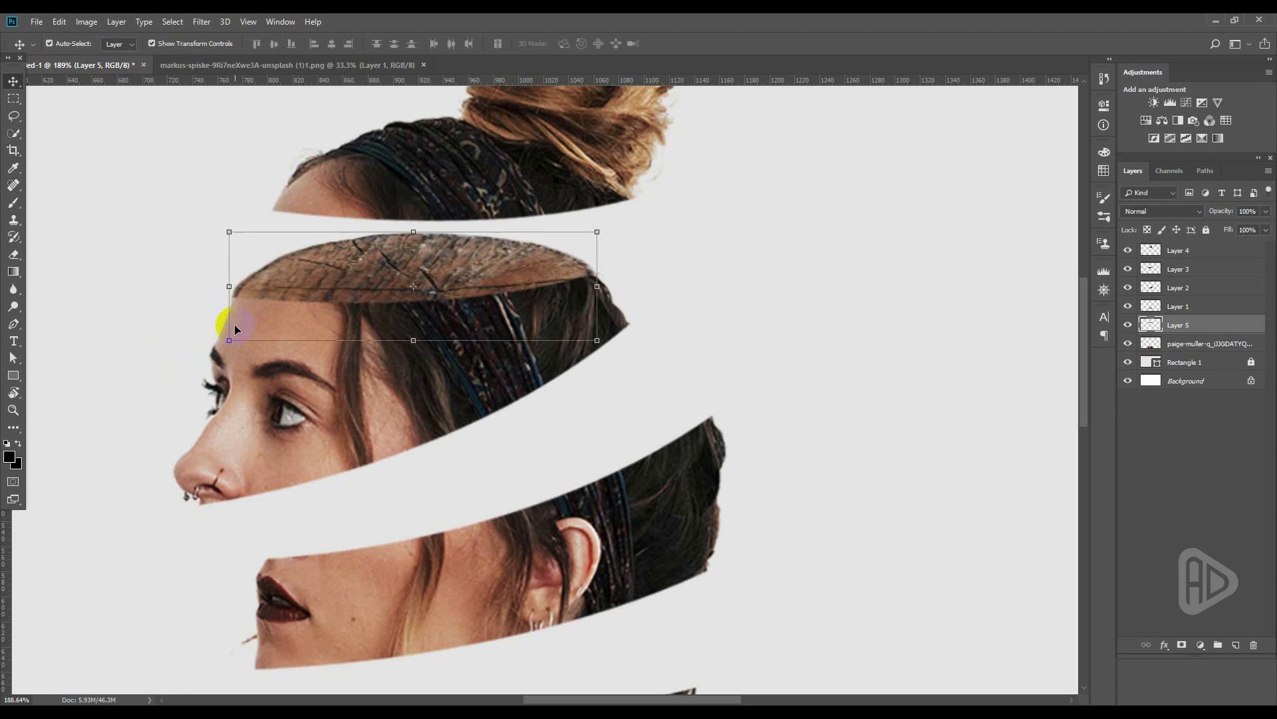
pyautogui.click(758, 336)
pyautogui.scroll(-9, 522, 321)
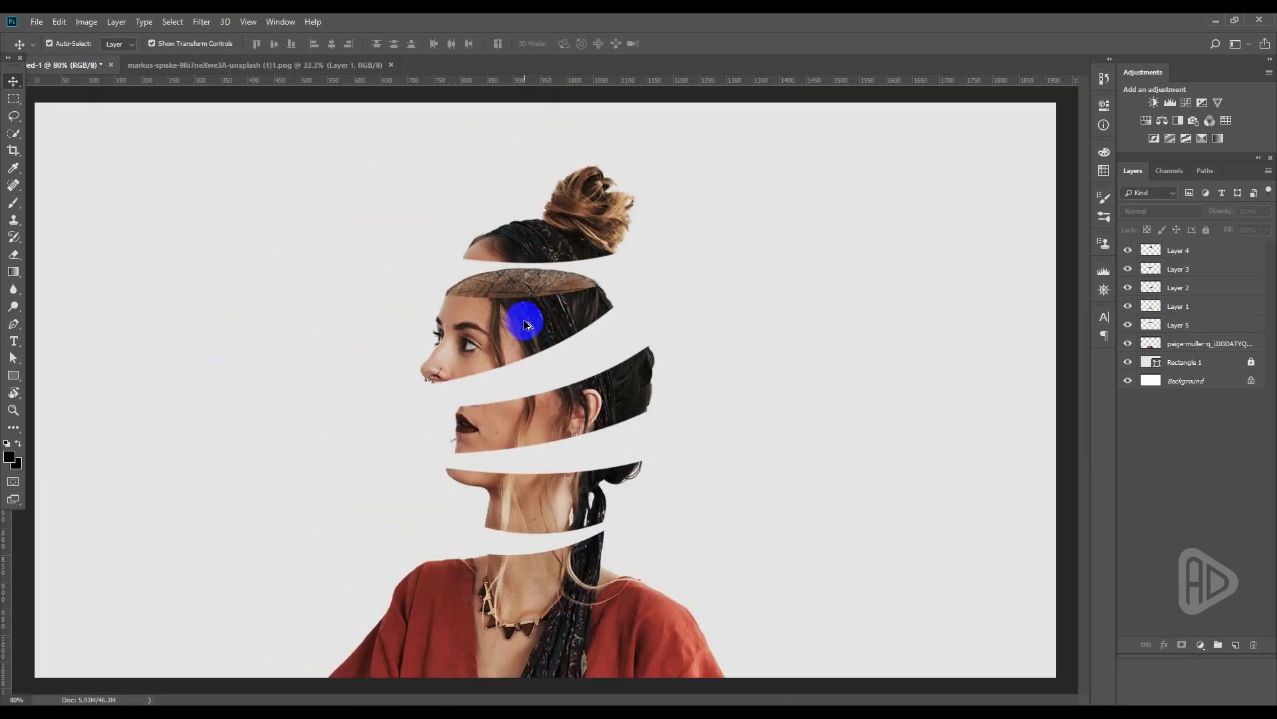
# Duplicate the wood disc, place the copy on top of the mouth slice, rotate it -16.60° and widen it to fit the cut.
pyautogui.click(545, 283)
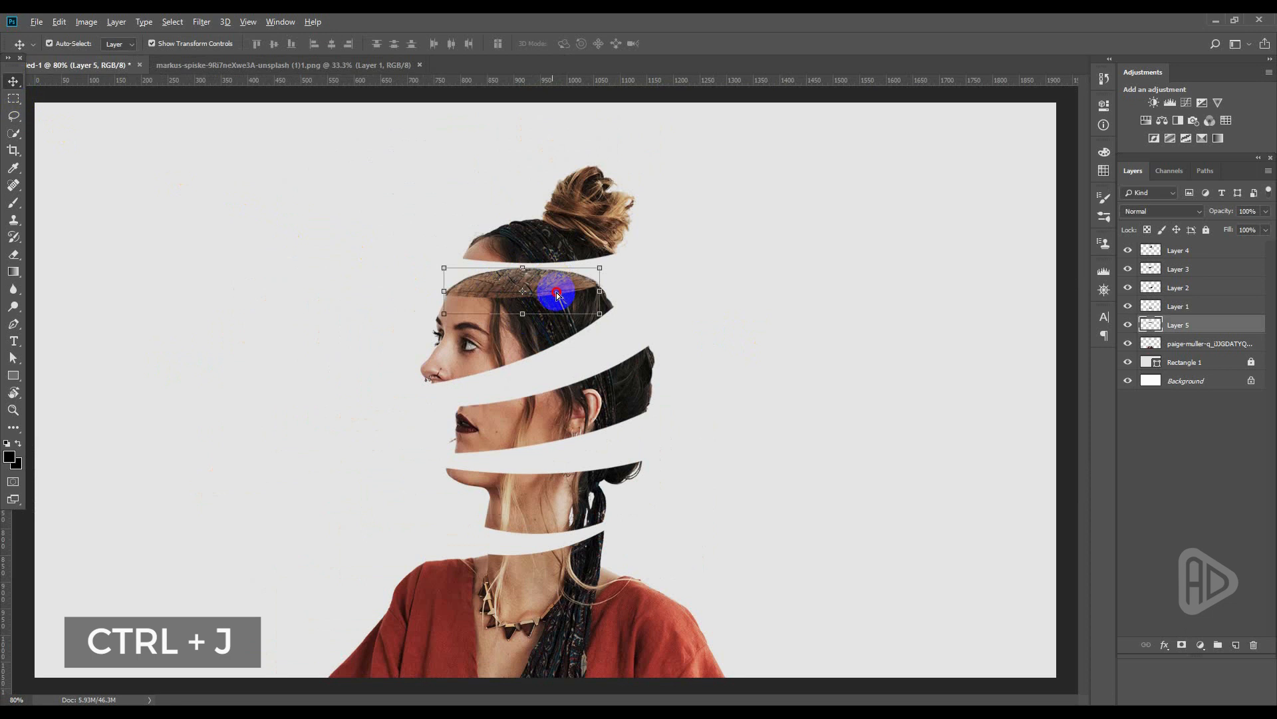
pyautogui.hotkey('ctrl', 'j')
pyautogui.moveTo(558, 295); pyautogui.dragTo(649, 348)
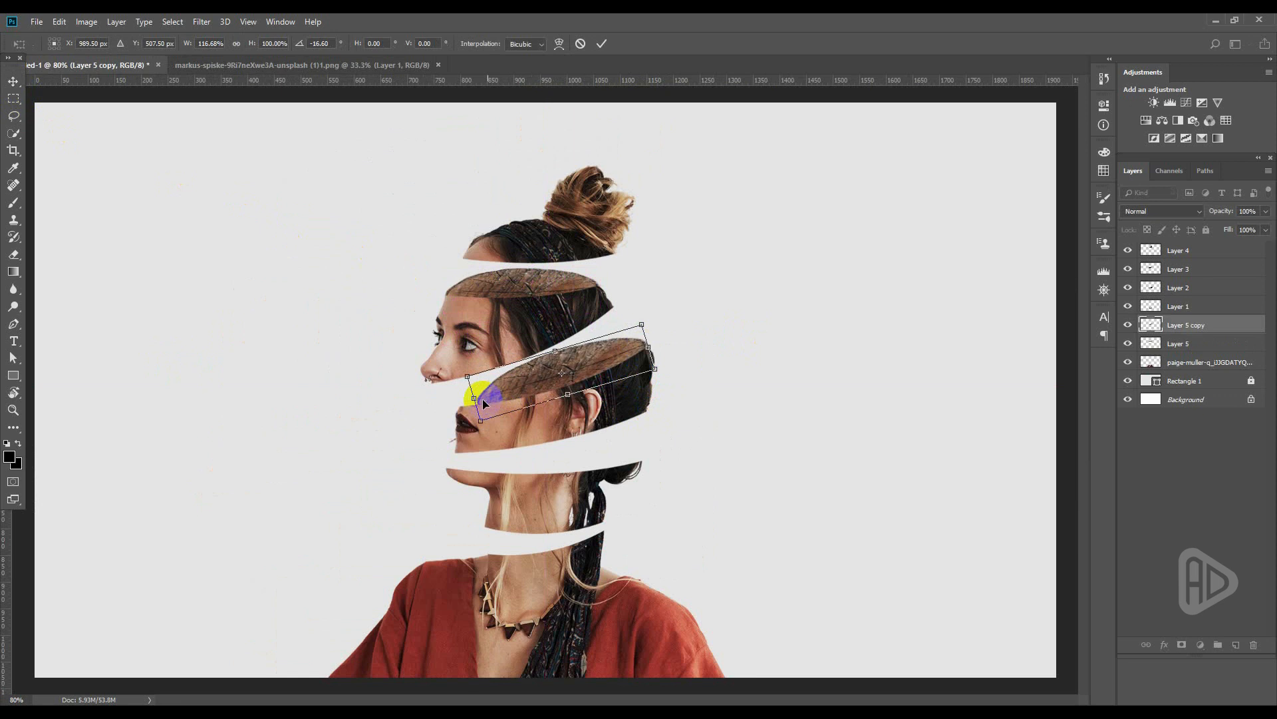
pyautogui.moveTo(472, 401); pyautogui.dragTo(457, 403)
pyautogui.press('Return')
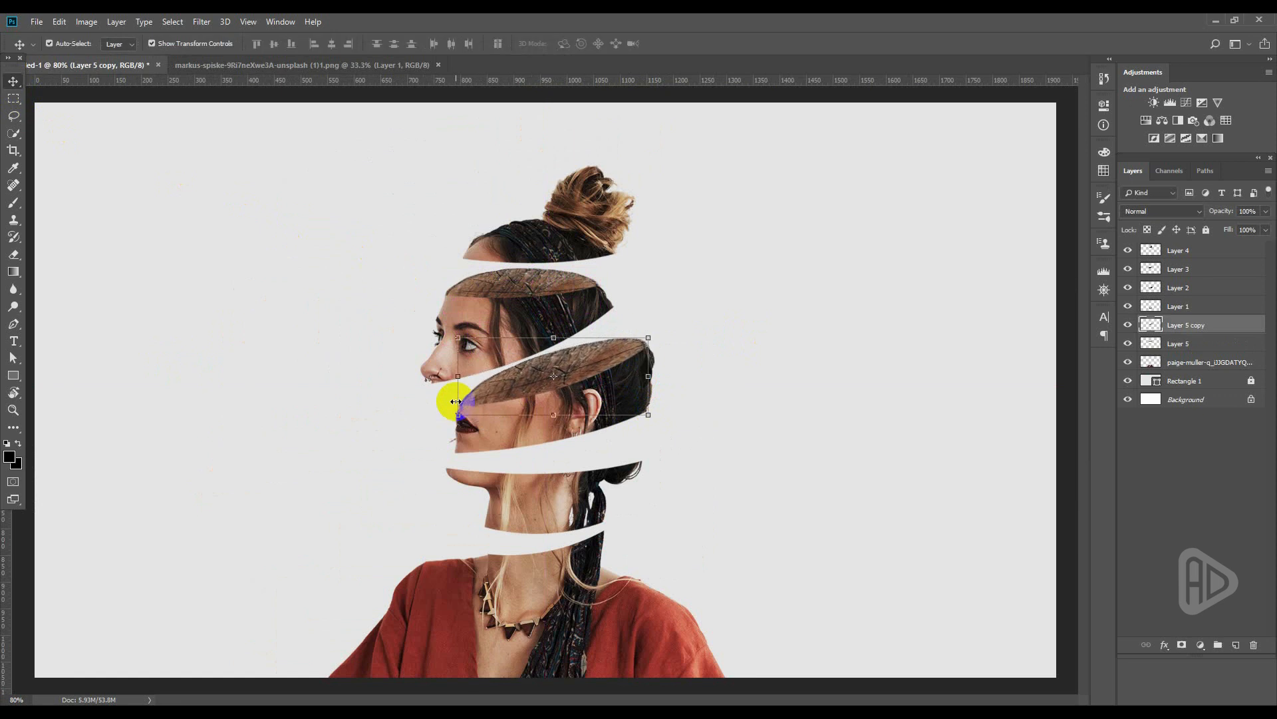
# Stretch the mouth slice's wood disc to 102.74% height, widen it slightly at the back of the head, apply and deselect it.
pyautogui.click(617, 377)
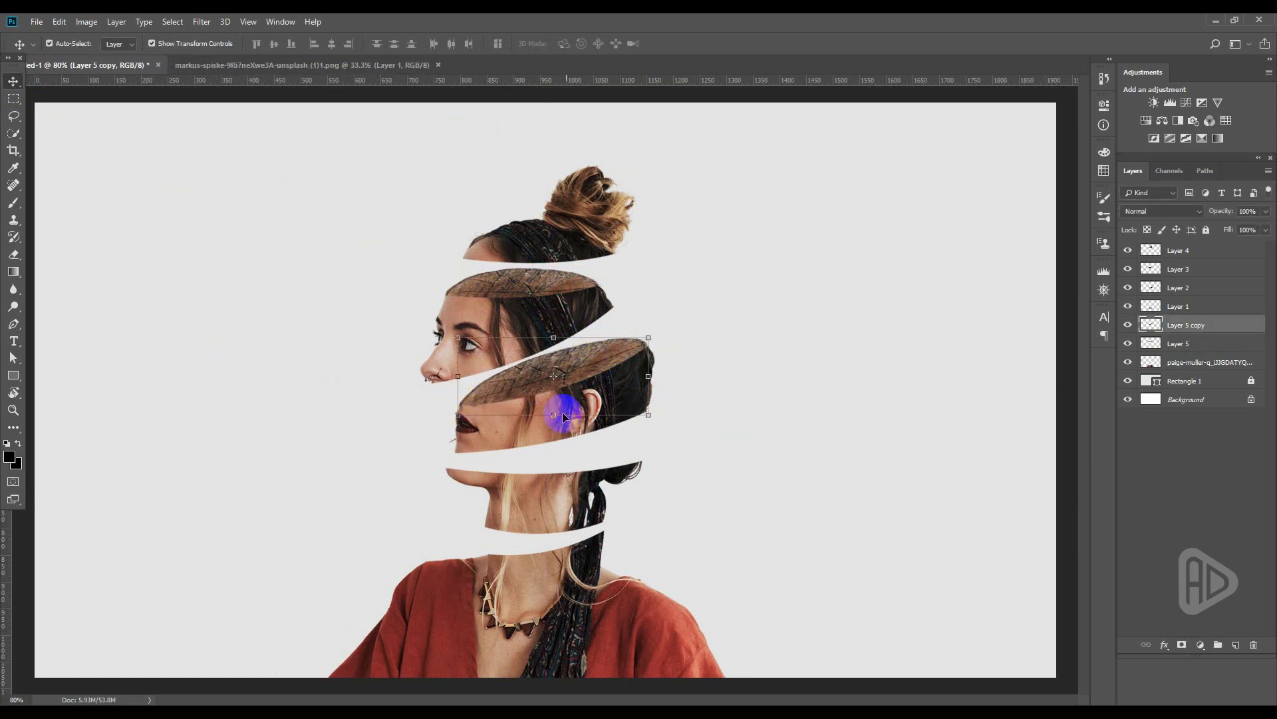
pyautogui.moveTo(558, 415); pyautogui.dragTo(558, 417)
pyautogui.scroll(3, 674, 343)
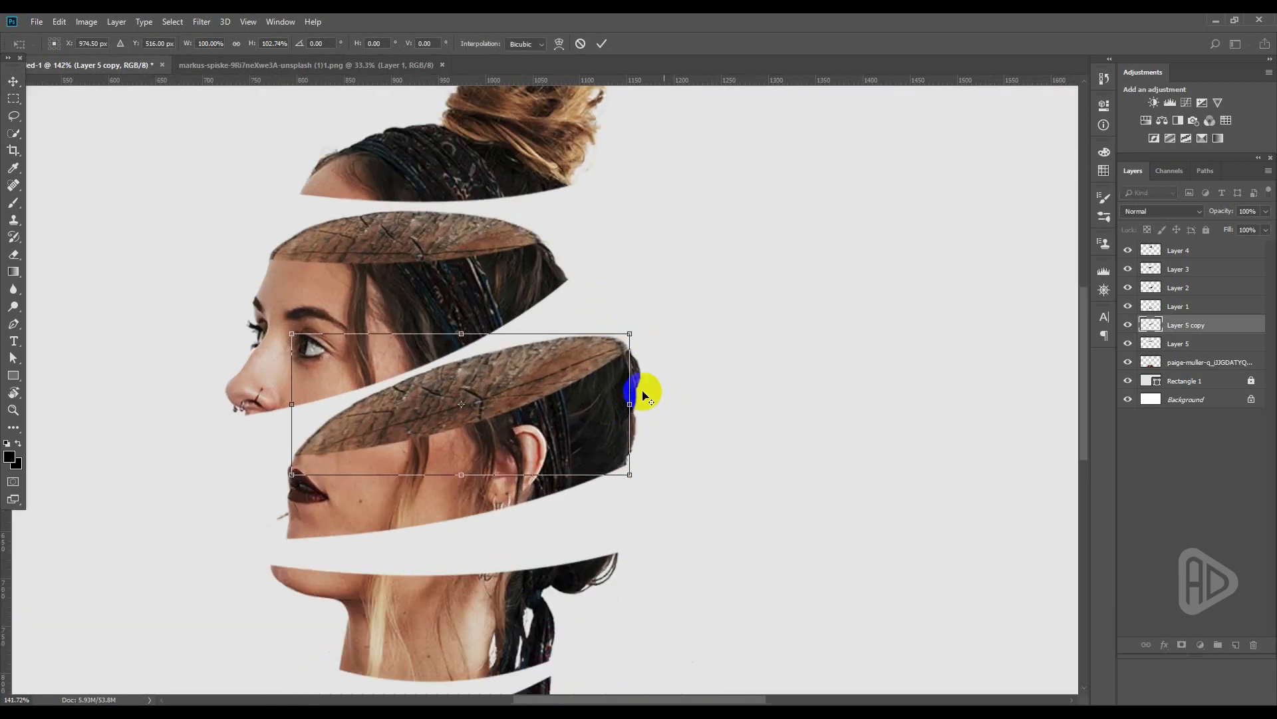
pyautogui.moveTo(630, 404); pyautogui.dragTo(631, 405)
pyautogui.press('Return')
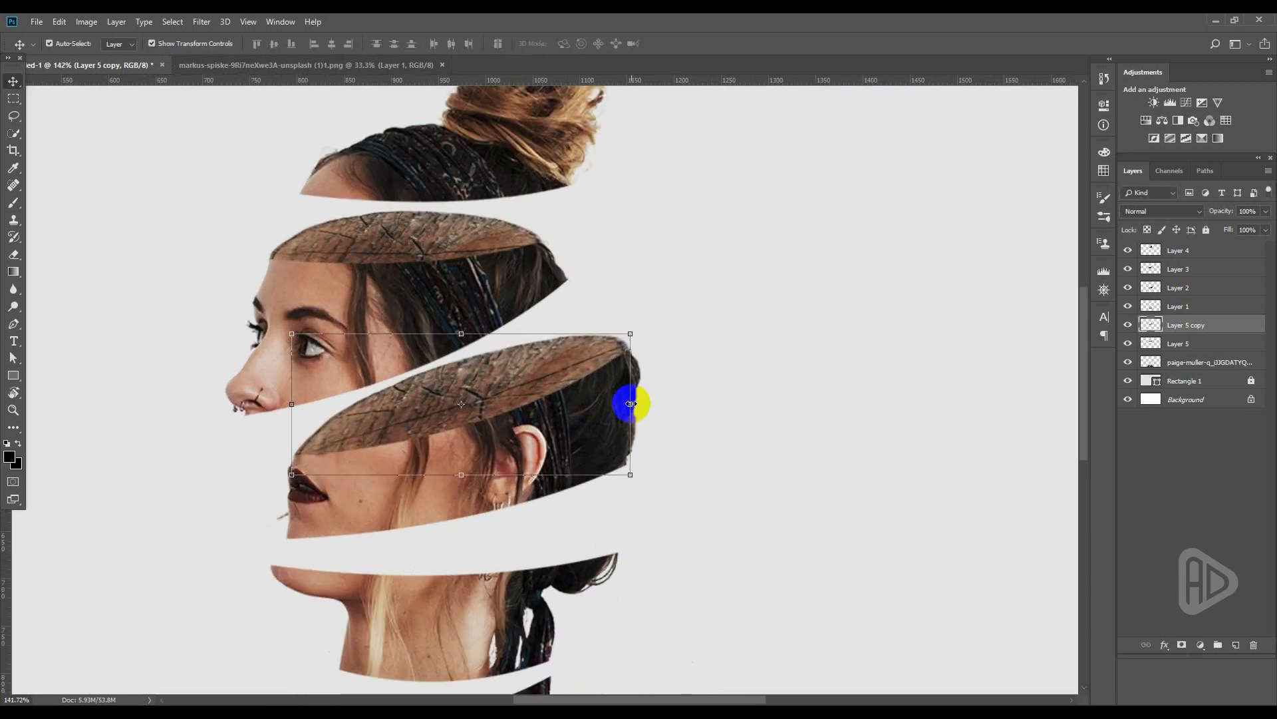
pyautogui.click(753, 427)
pyautogui.scroll(-2, 753, 428)
# Duplicate the mouth slice's wood disc, move one copy onto the top of the neck slice and rotate it about 16° clockwise.
pyautogui.click(579, 379)
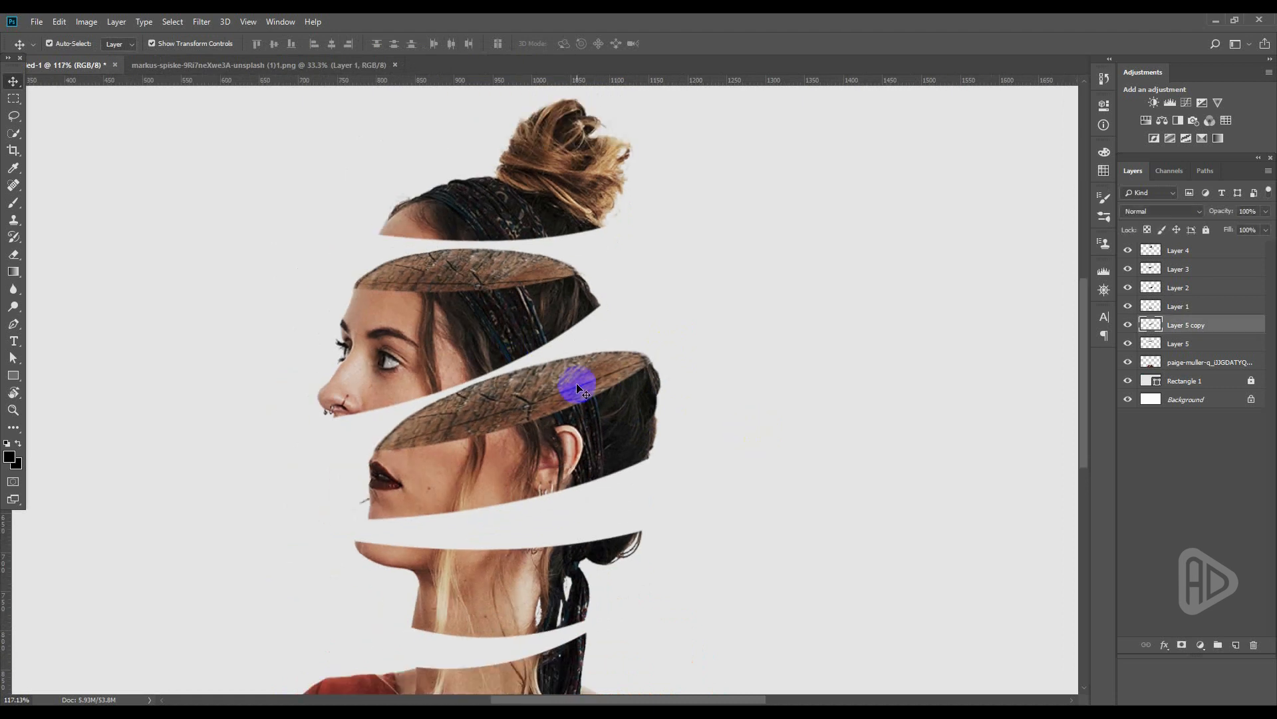
pyautogui.hotkey('ctrl', 'j')
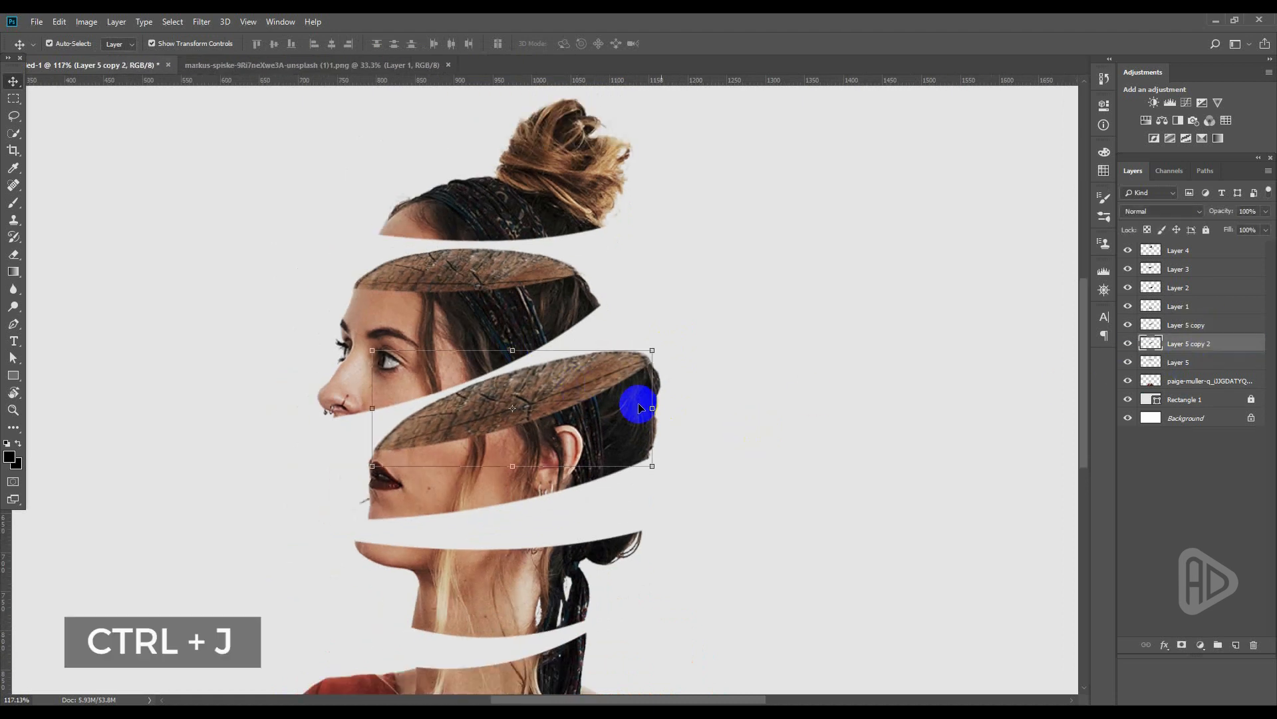
pyautogui.moveTo(600, 370); pyautogui.dragTo(590, 461)
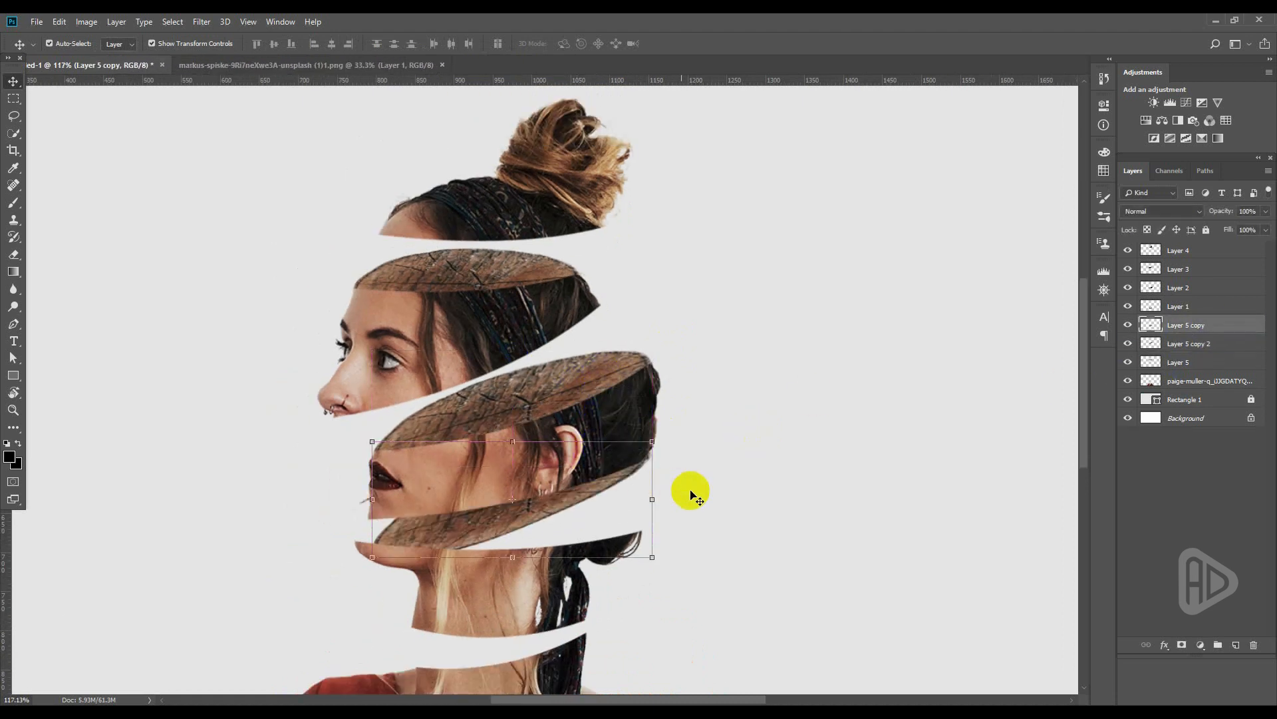
pyautogui.moveTo(660, 432); pyautogui.dragTo(664, 471)
pyautogui.moveTo(576, 509); pyautogui.dragTo(579, 529)
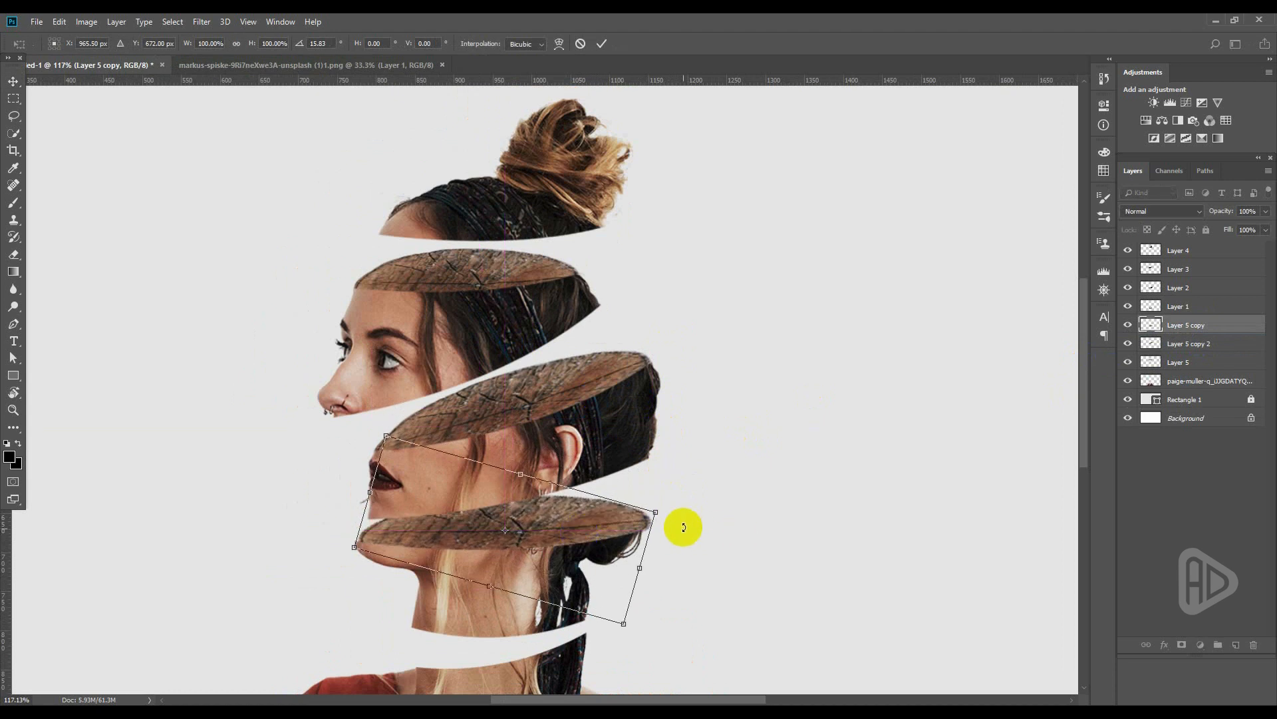
pyautogui.moveTo(653, 516); pyautogui.dragTo(653, 519)
pyautogui.doubleClick(628, 526)
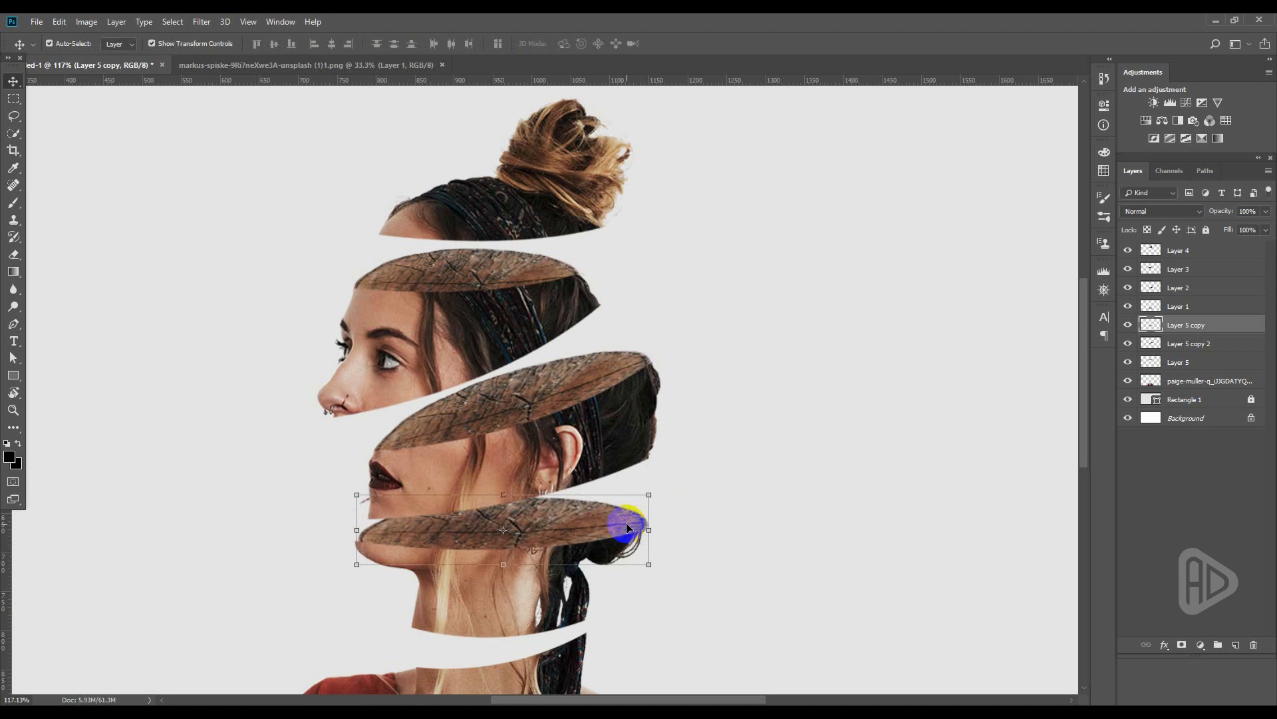
# Nudge the neck slice's wood disc slightly left and down to line up with the jaw cut, and deselect it.
pyautogui.press('Left')
pyautogui.press('Left')
pyautogui.press('Left')
pyautogui.press('Down')
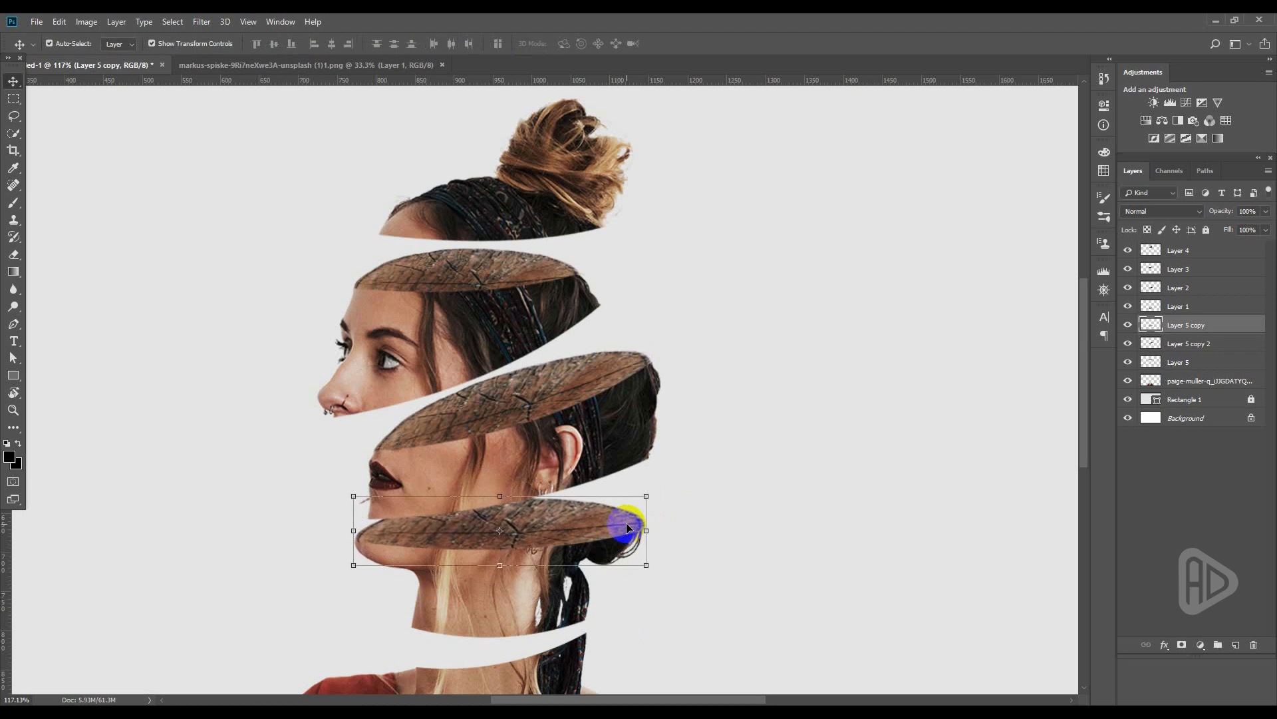
pyautogui.press('Down')
pyautogui.click(795, 514)
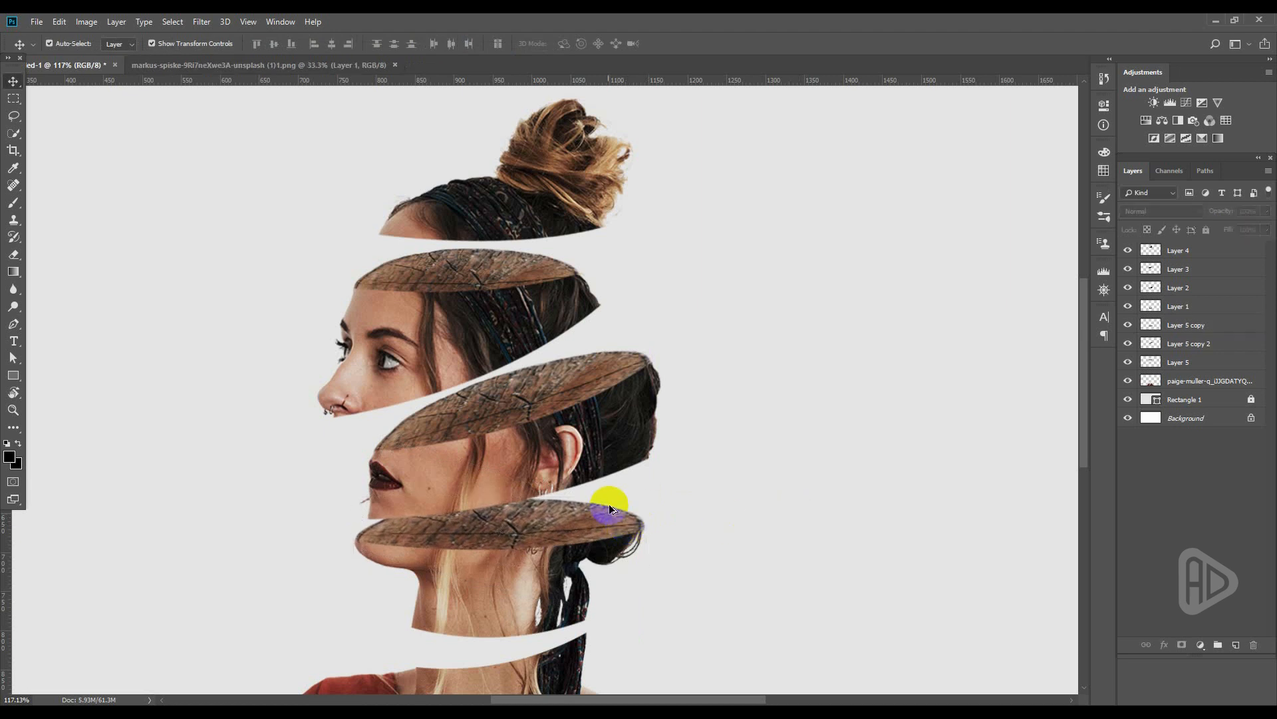
# Duplicate the neck slice's wood disc and move one copy down onto the open cut at the base of the neck.
pyautogui.scroll(-2, 613, 505)
pyautogui.click(568, 468)
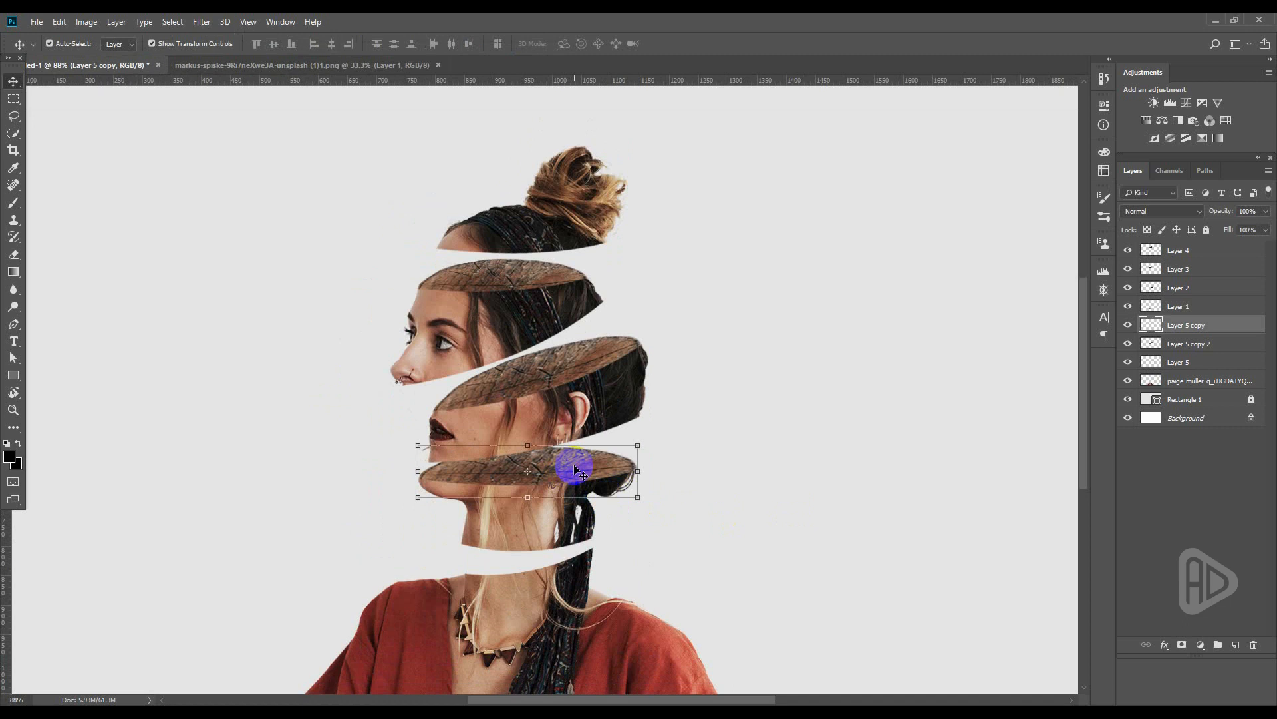
pyautogui.click(613, 469)
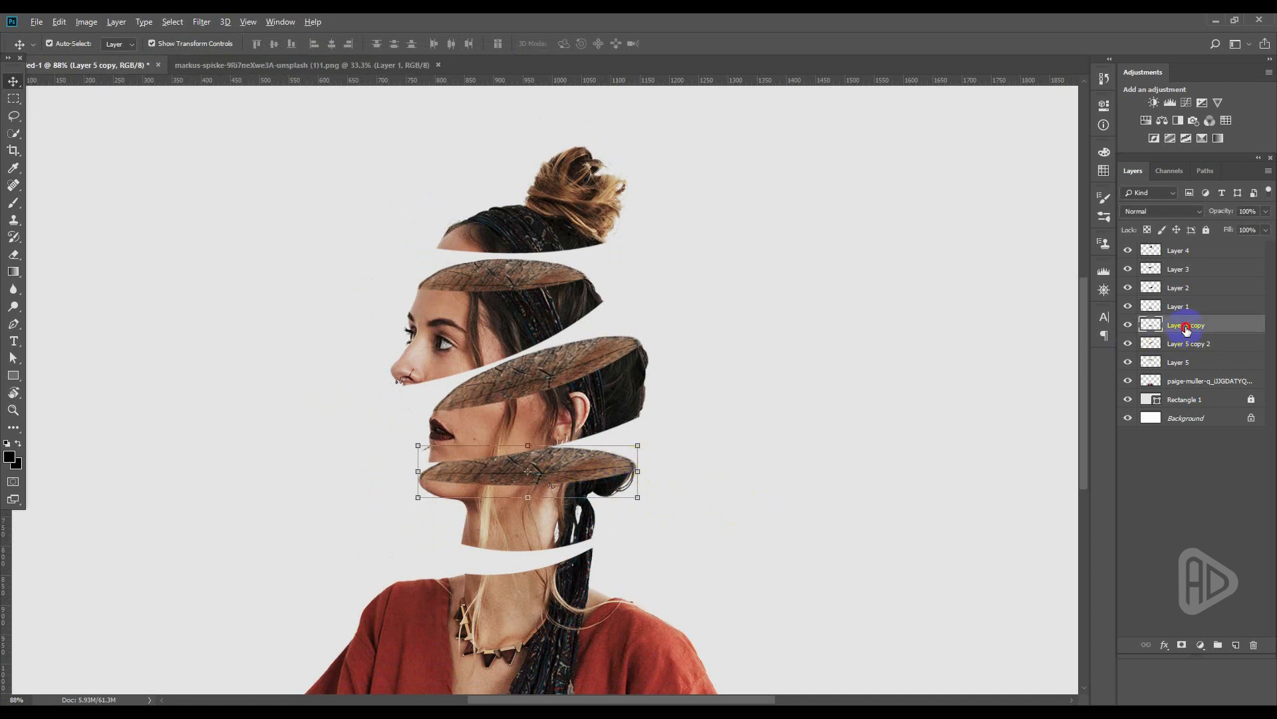
pyautogui.hotkey('ctrl', 'j')
pyautogui.moveTo(551, 473); pyautogui.dragTo(571, 587)
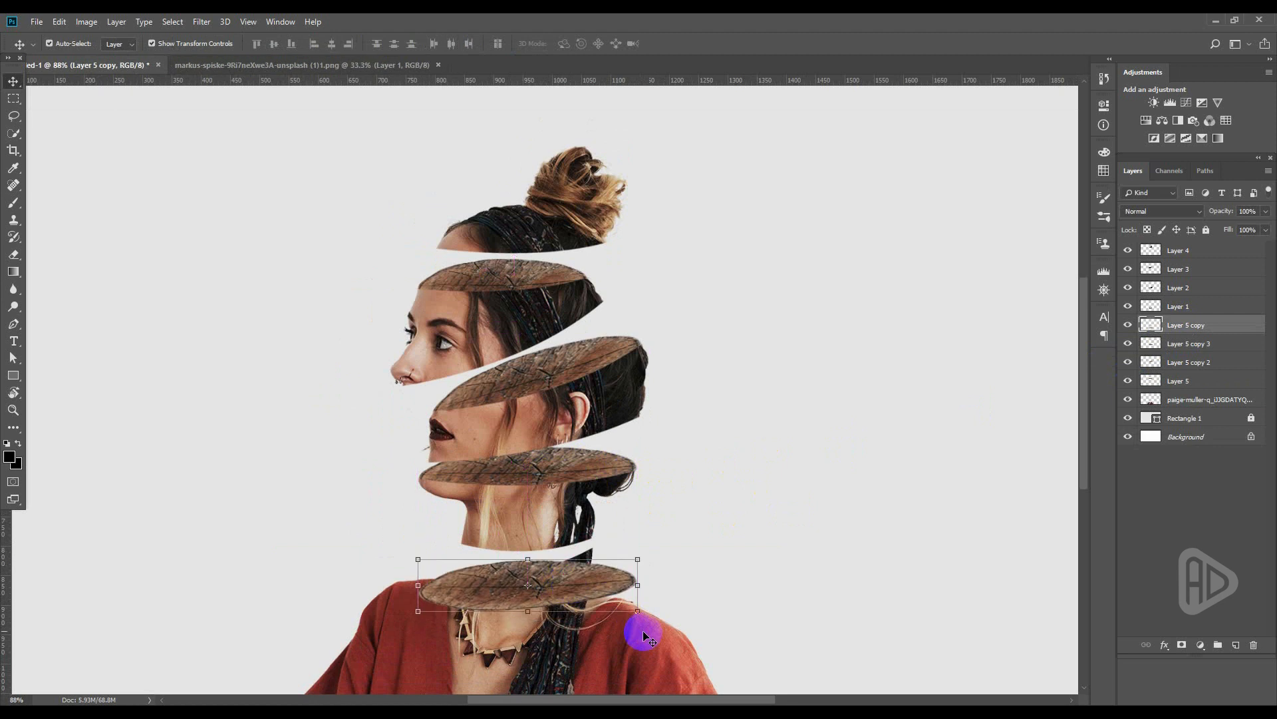
# Shrink the lowest wood disc to about 66% height, tilt it about -4.67°, and place its layer beneath the original portrait layer.
pyautogui.moveTo(645, 622); pyautogui.dragTo(640, 576)
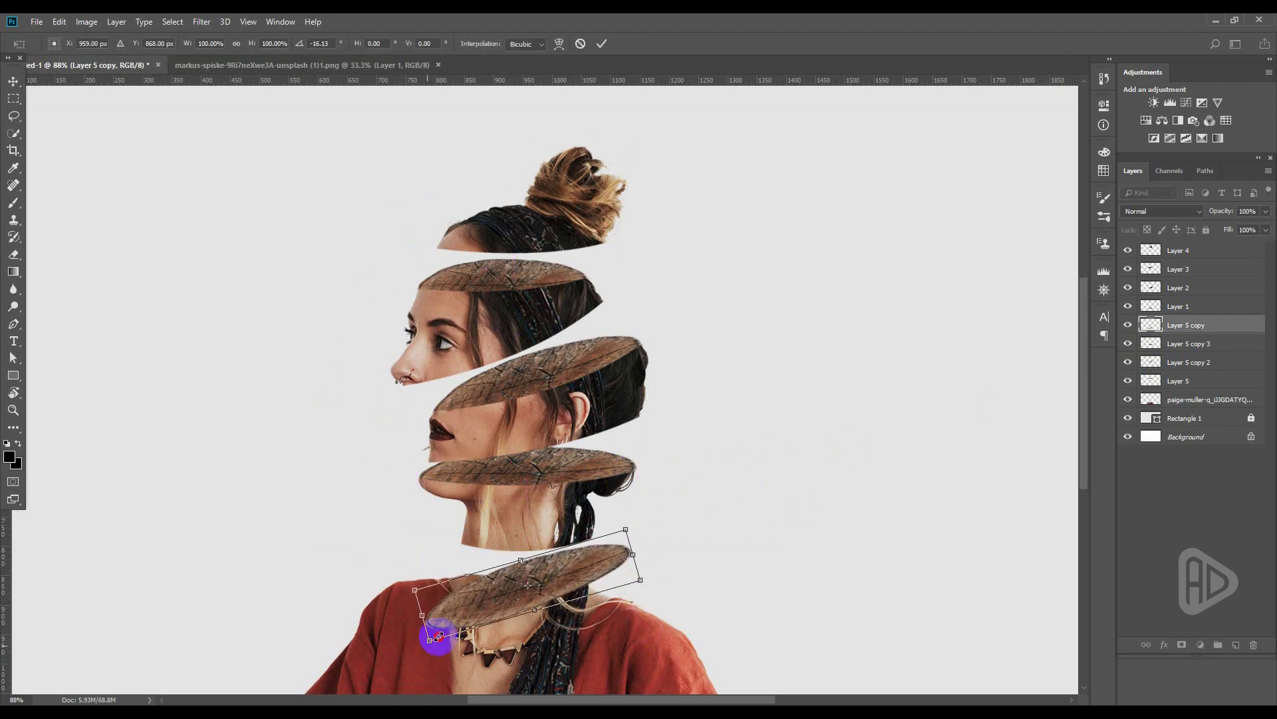
pyautogui.moveTo(436, 637); pyautogui.dragTo(465, 612)
pyautogui.moveTo(650, 578); pyautogui.dragTo(554, 567)
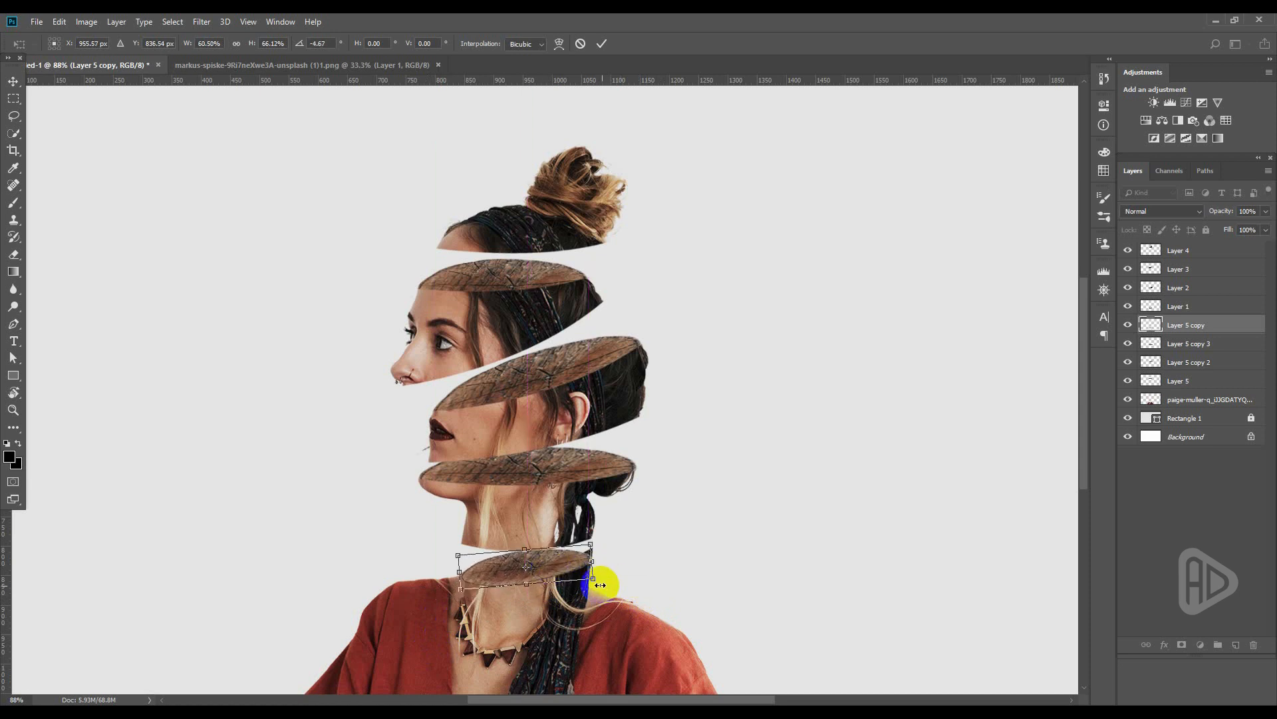
pyautogui.press('Return')
pyautogui.moveTo(1188, 326); pyautogui.dragTo(1175, 406)
pyautogui.click(739, 536)
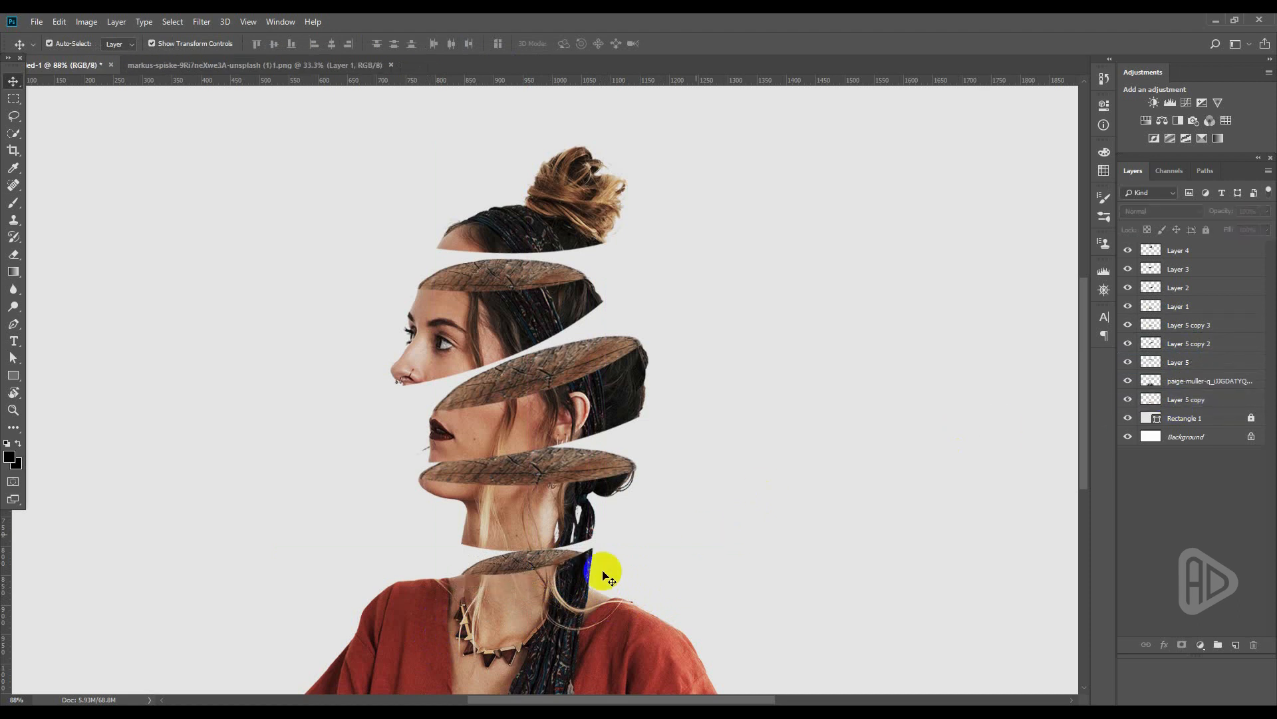
# Refine the lowest wood disc's position, size and tilt so its edge follows the neck base cut, apply and deselect it.
pyautogui.moveTo(556, 559); pyautogui.dragTo(608, 549)
pyautogui.scroll(5, 514, 554)
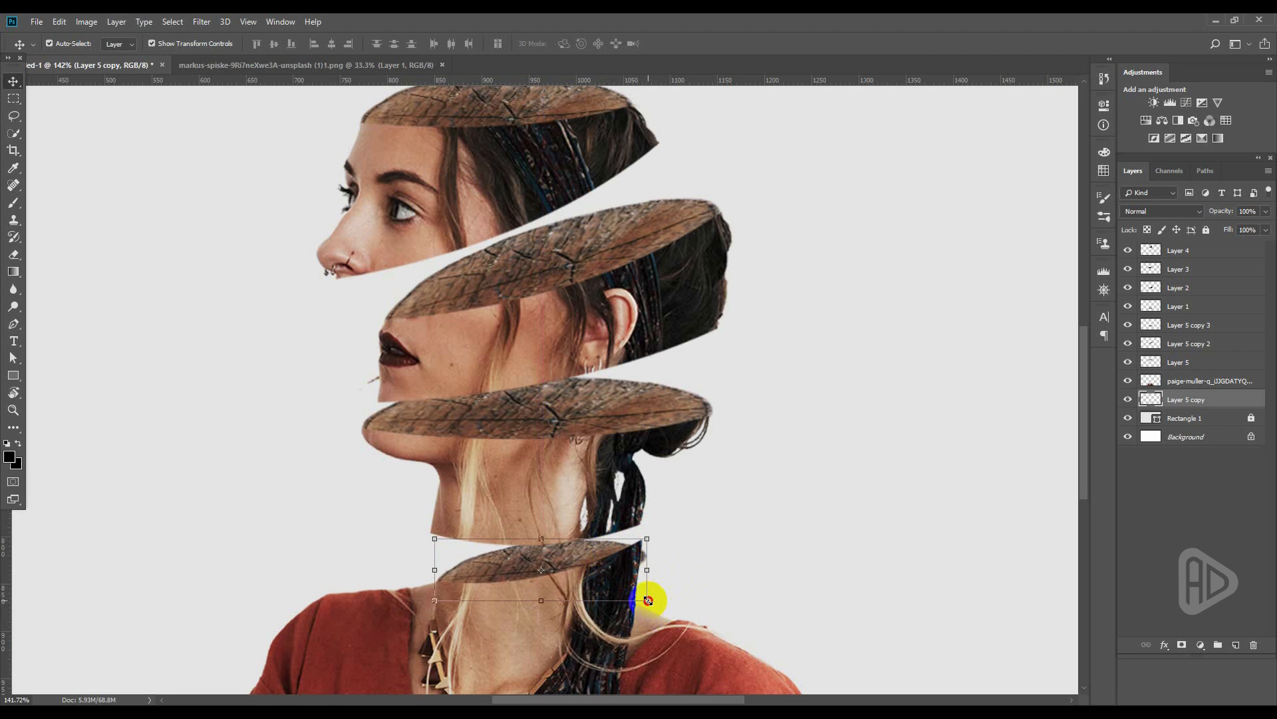
pyautogui.moveTo(648, 600)
pyautogui.mouseDown()
pyautogui.moveTo(650, 585)
pyautogui.moveTo(648, 595)
pyautogui.mouseUp()
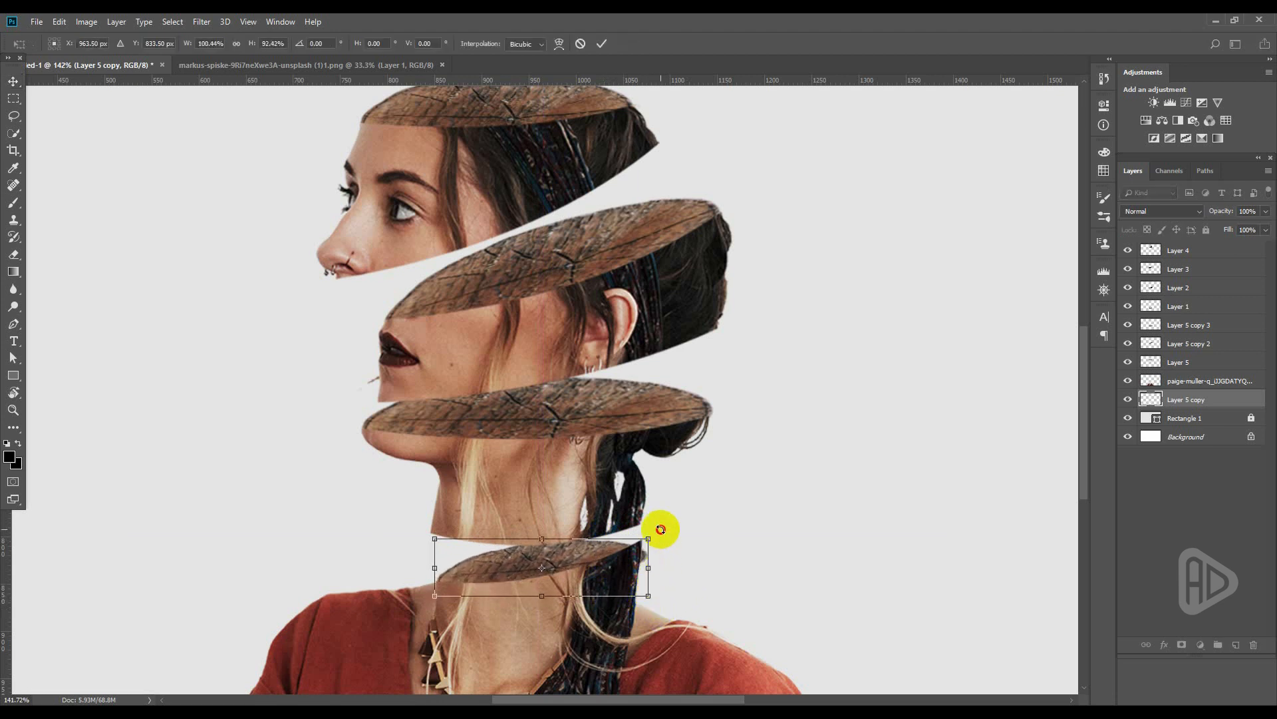
pyautogui.moveTo(661, 529); pyautogui.dragTo(643, 556)
pyautogui.moveTo(435, 581); pyautogui.dragTo(425, 580)
pyautogui.press('Return')
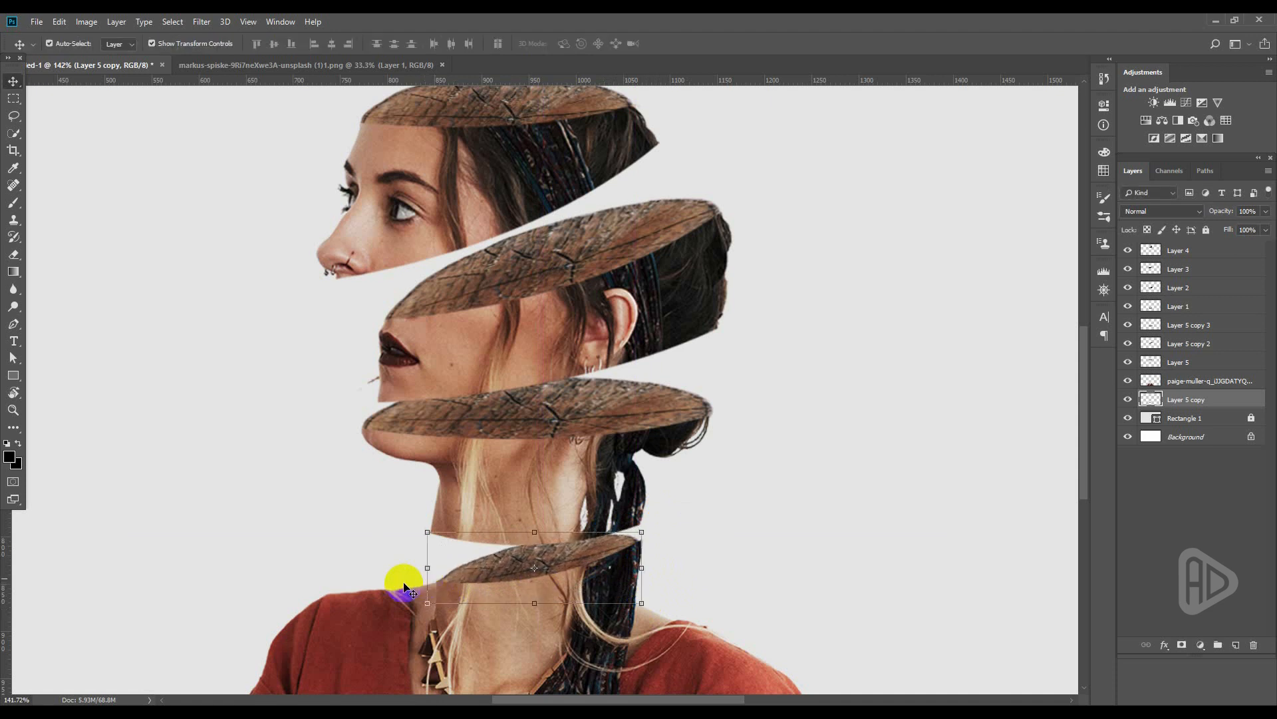
pyautogui.scroll(-3, 404, 585)
pyautogui.click(363, 525)
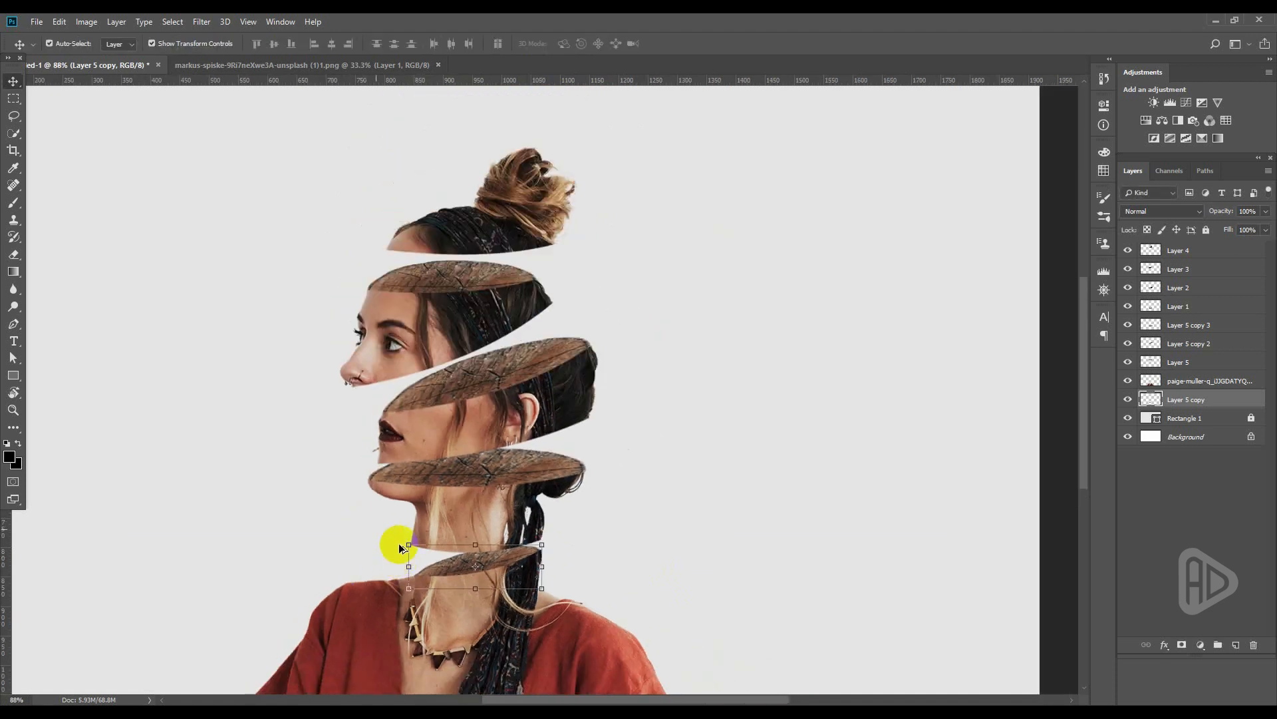
# Rotate the hair bun slice -2.46° and lower it toward the forehead disc, and shift the top two slices with their disc slightly right.
pyautogui.scroll(-1, 685, 528)
pyautogui.moveTo(556, 231); pyautogui.dragTo(544, 237)
pyautogui.moveTo(648, 270); pyautogui.dragTo(645, 261)
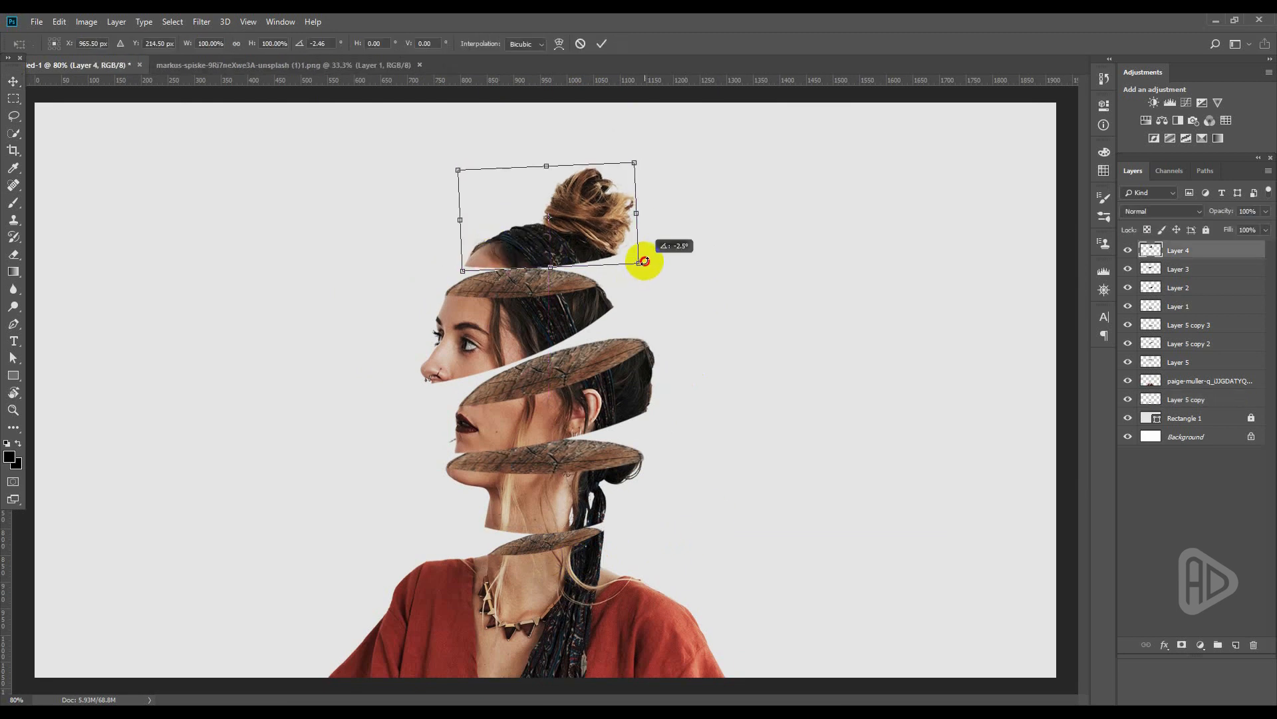
pyautogui.moveTo(514, 244); pyautogui.dragTo(495, 250)
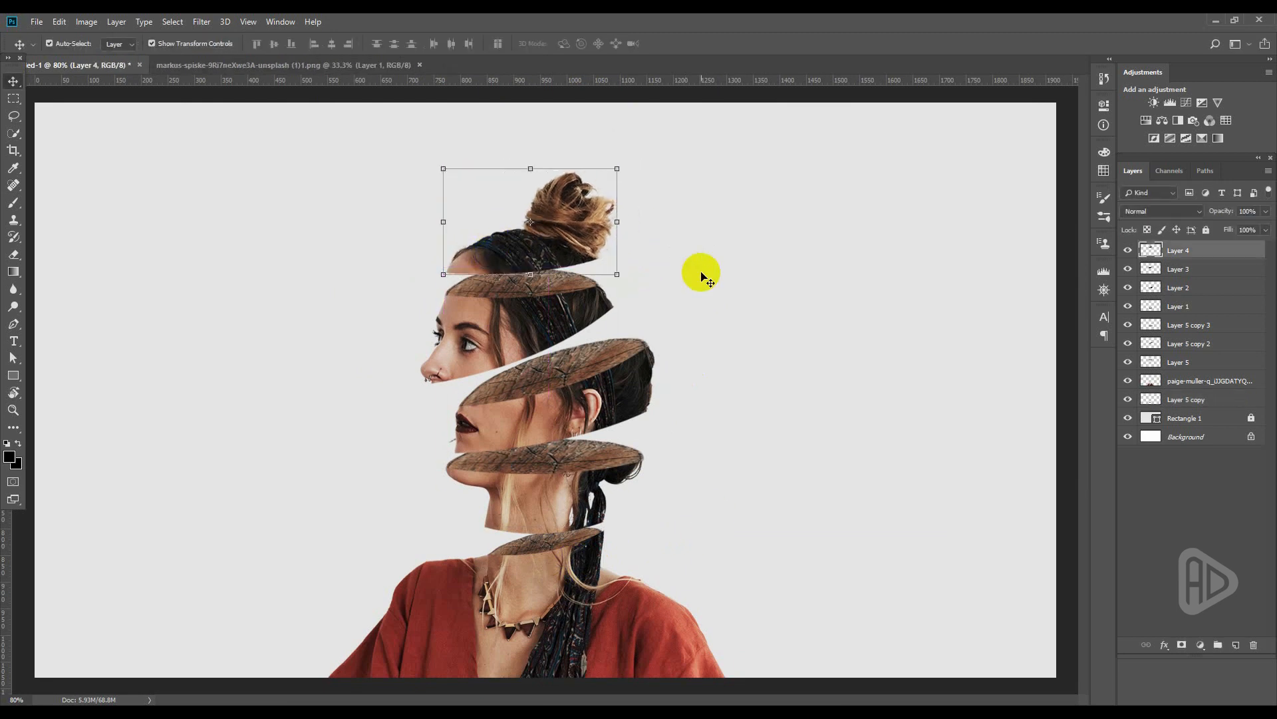
pyautogui.press('Return')
pyautogui.moveTo(370, 162); pyautogui.dragTo(554, 329)
pyautogui.click(695, 303)
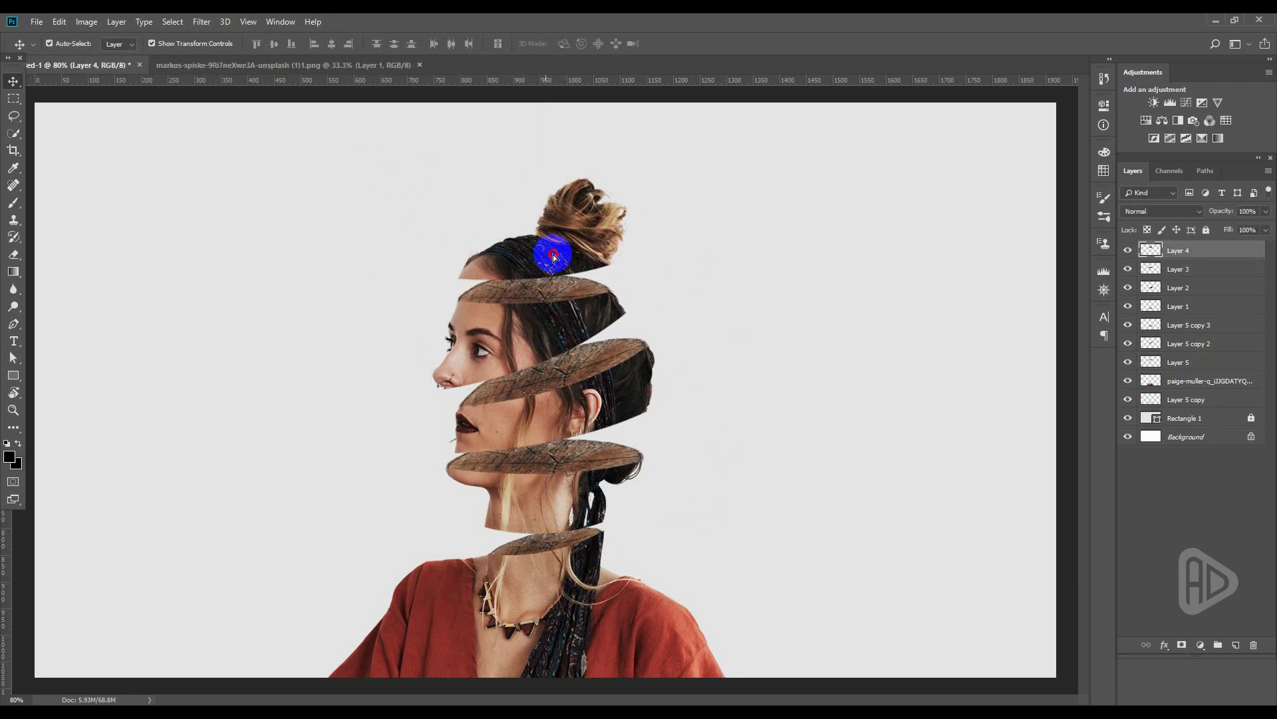
# Move the hair bun slice slightly left and down, rotate it -6.63°, and apply the transform.
pyautogui.moveTo(550, 251); pyautogui.dragTo(522, 262)
pyautogui.hotkey('ctrl', 't')
pyautogui.moveTo(629, 278); pyautogui.dragTo(626, 276)
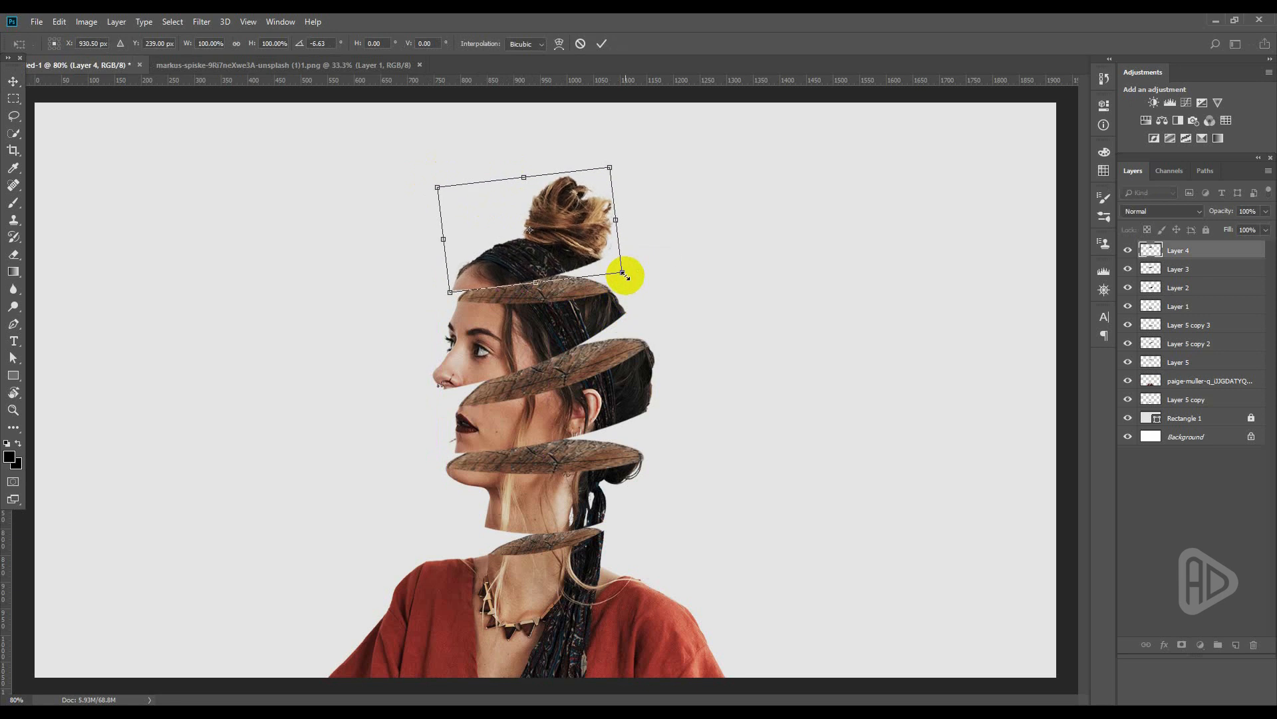
pyautogui.click(676, 285)
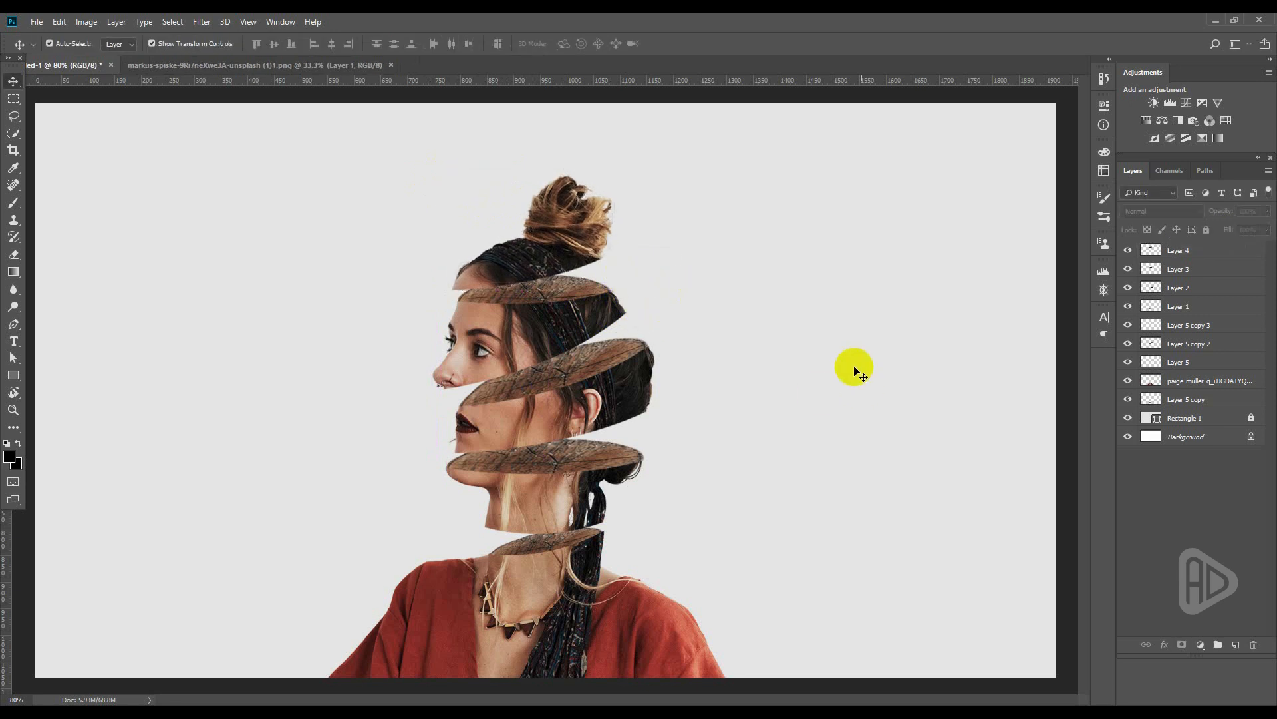
# Select the forehead slice's wood disc and set up a 60 px Soft Round black brush with 30% opacity.
pyautogui.click(580, 300)
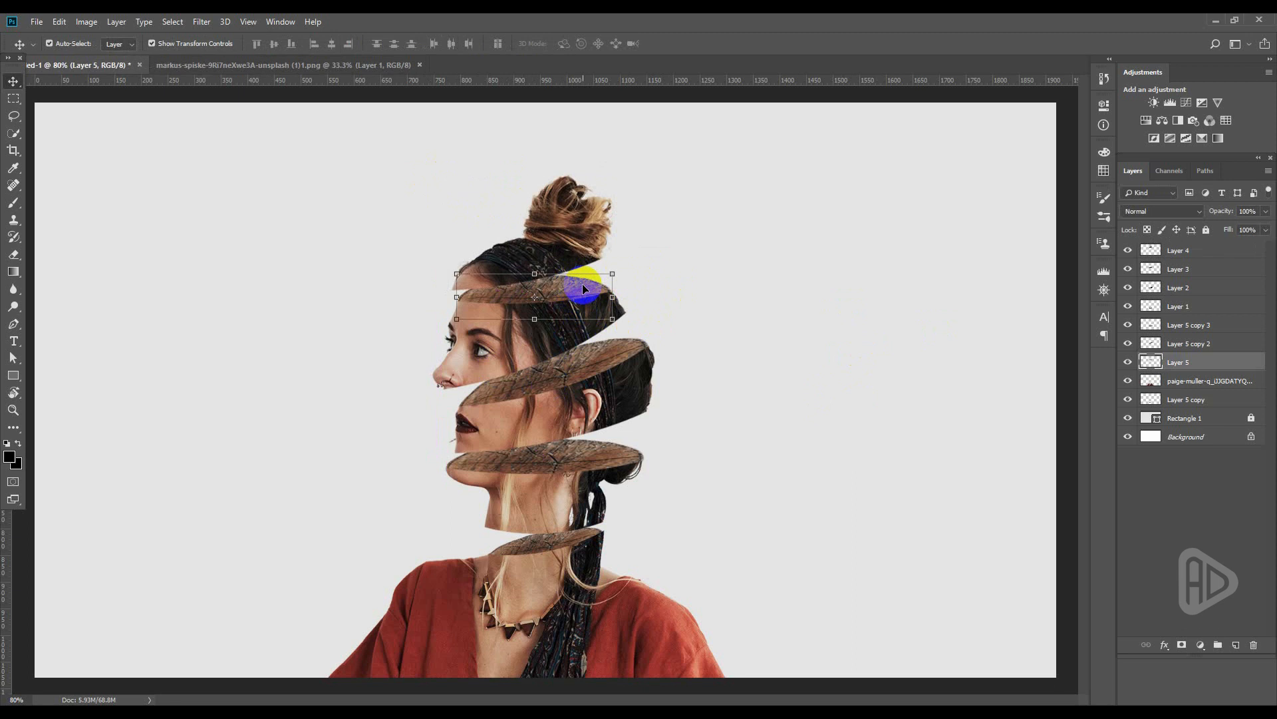
pyautogui.click(16, 204)
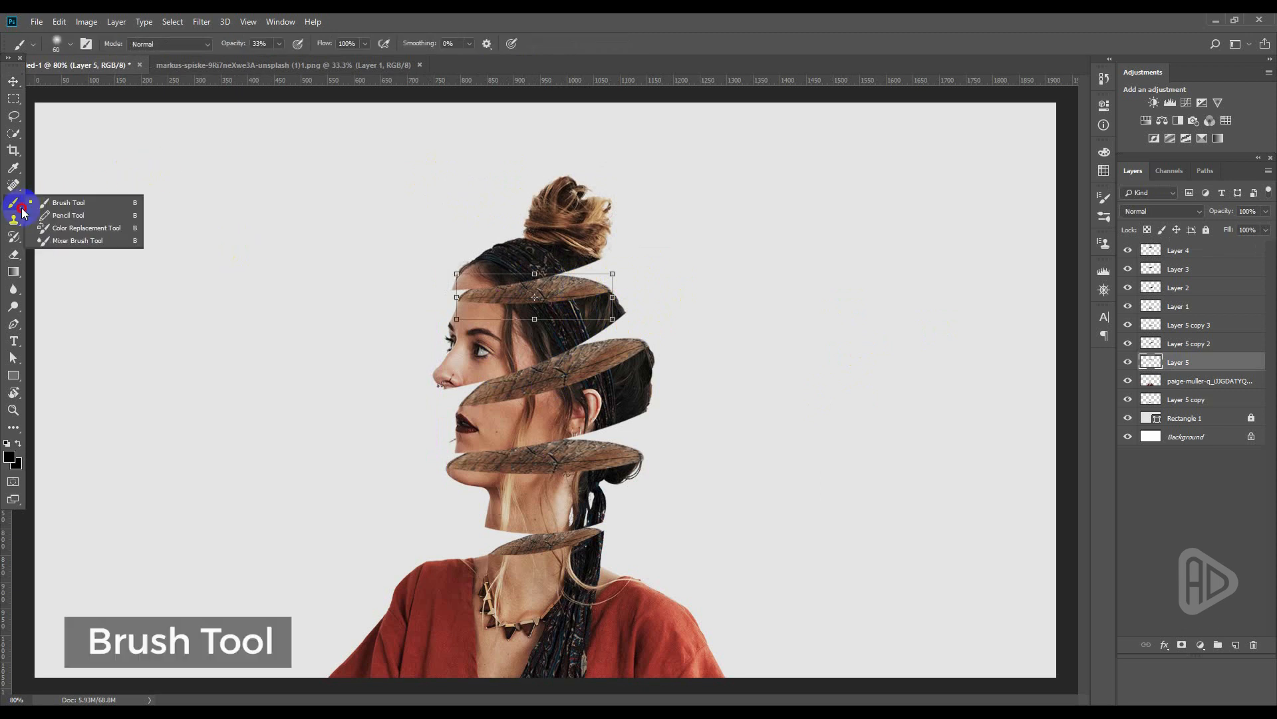
pyautogui.click(76, 203)
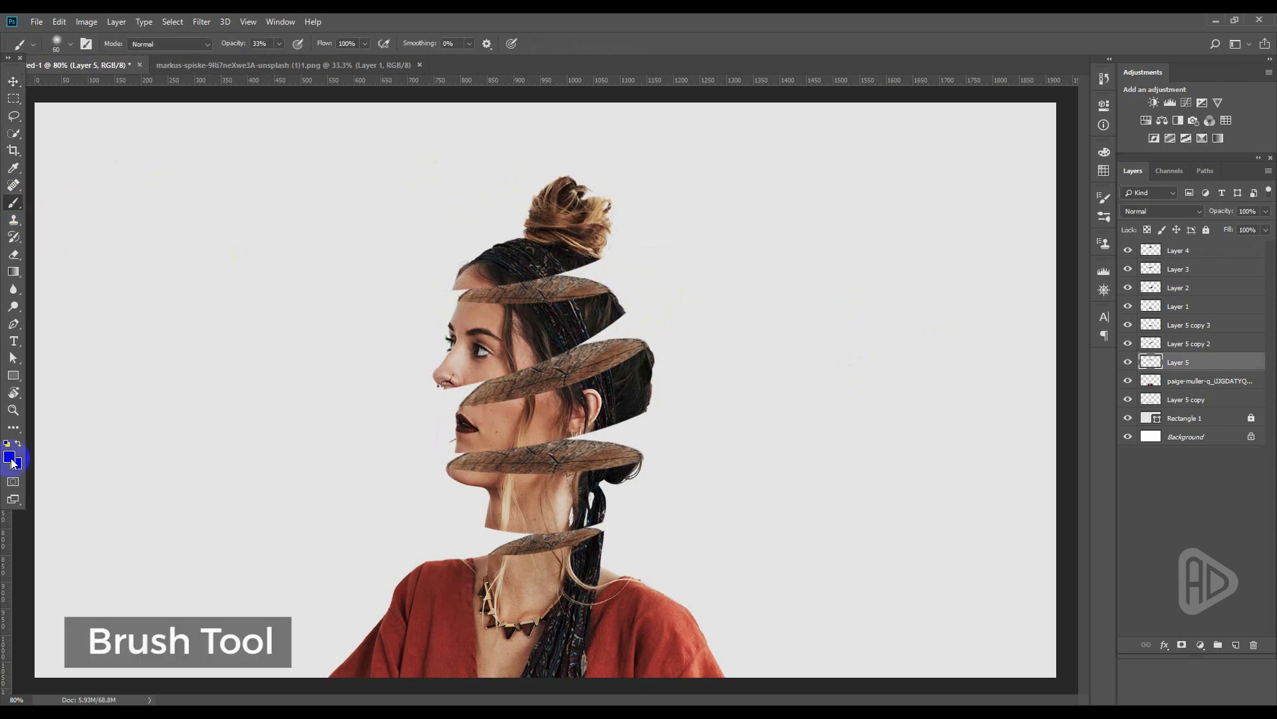
pyautogui.click(71, 45)
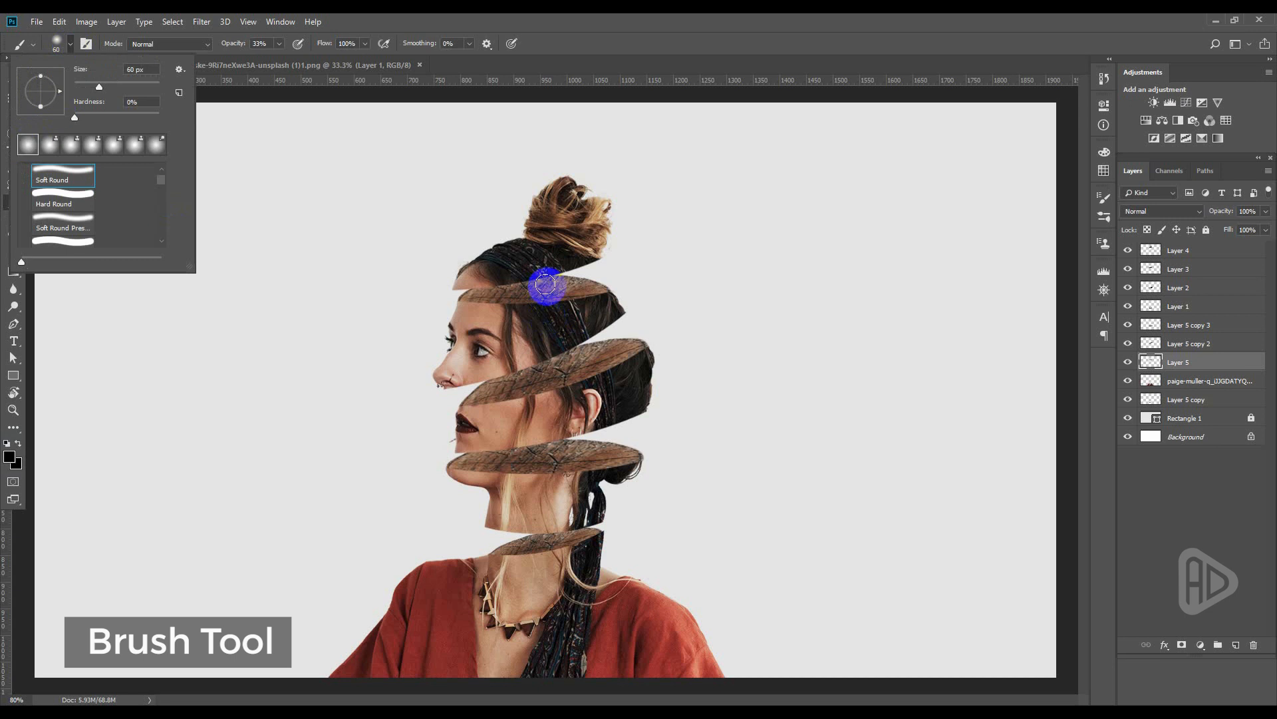
pyautogui.click(278, 50)
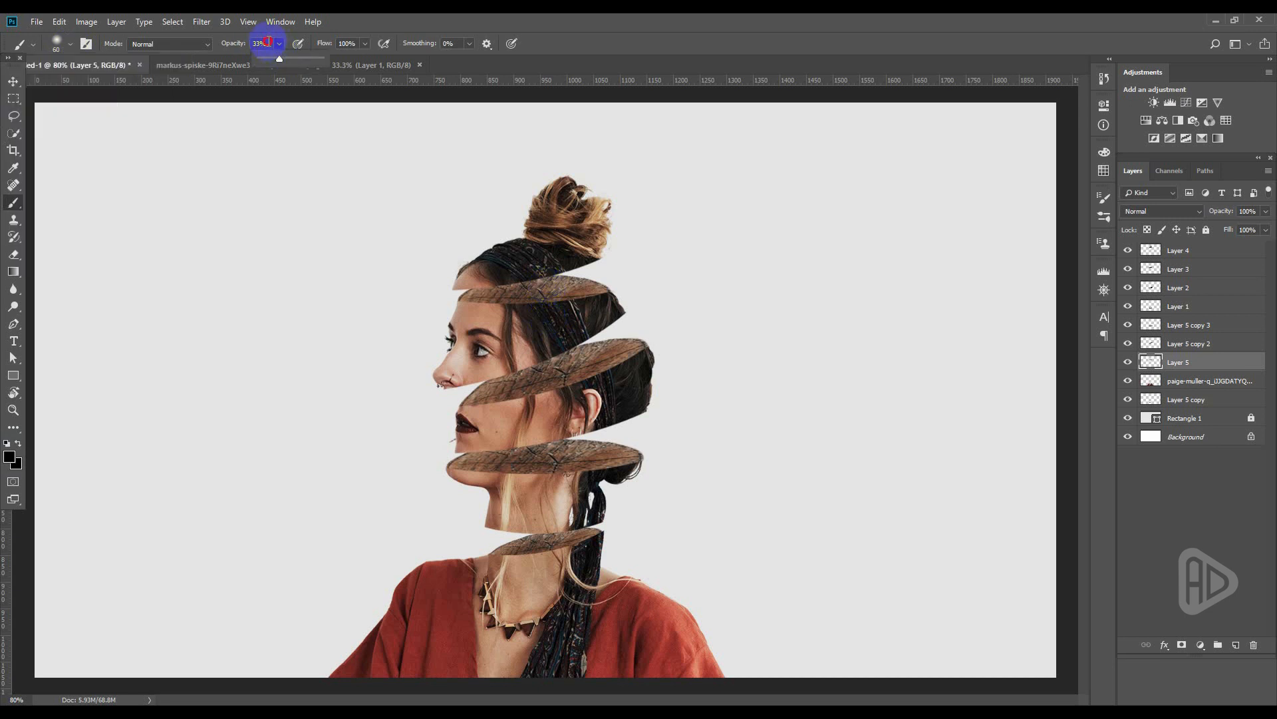
pyautogui.click(261, 43)
pyautogui.write('30')
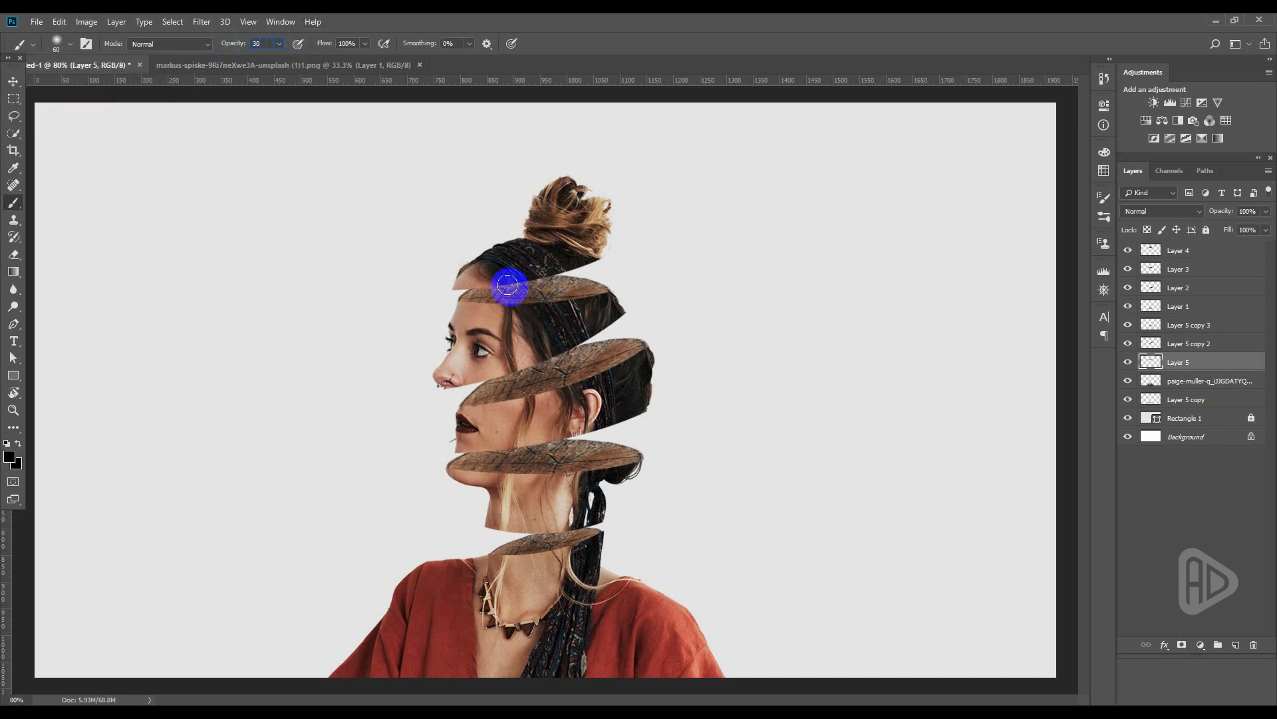
# Load the forehead wood disc's outline as a selection, brush black shading over its front and upper area, and deselect.
pyautogui.moveTo(474, 288)
pyautogui.mouseDown()
pyautogui.moveTo(560, 276)
pyautogui.moveTo(546, 275)
pyautogui.moveTo(521, 277)
pyautogui.moveTo(560, 291)
pyautogui.mouseUp()
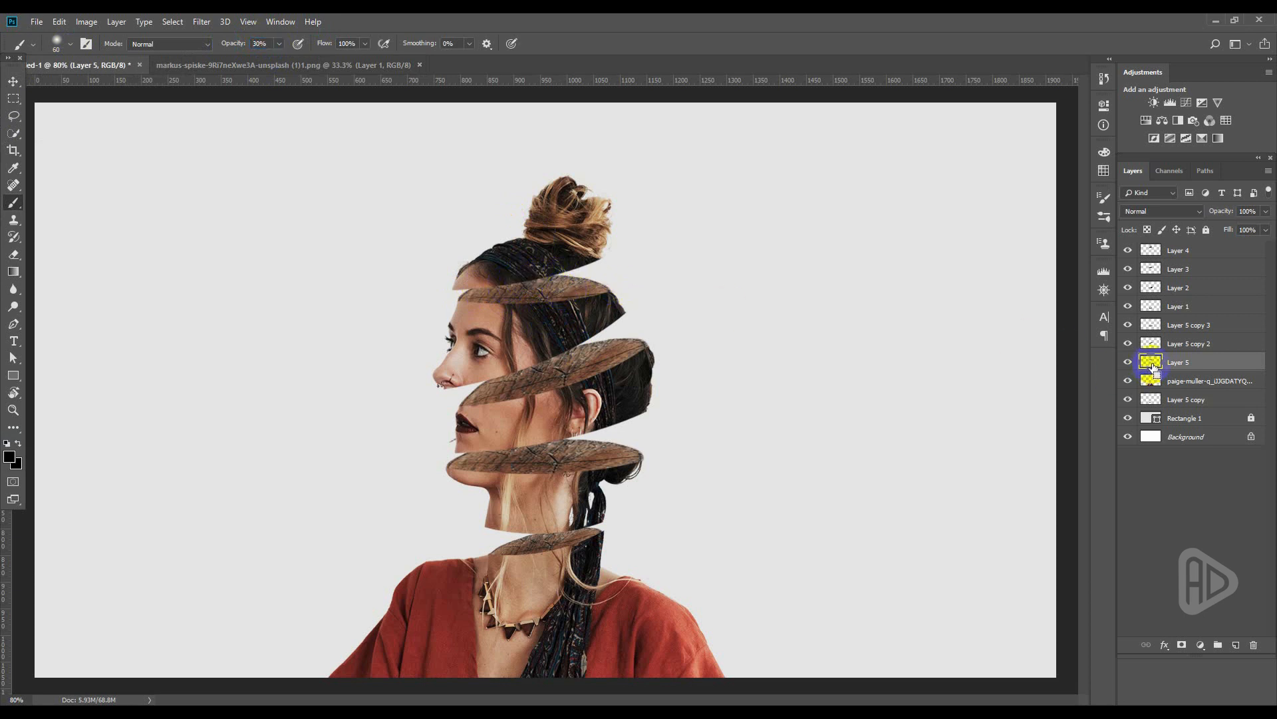
pyautogui.keyDown('ctrl'); pyautogui.click(1154, 367); pyautogui.keyUp('ctrl')
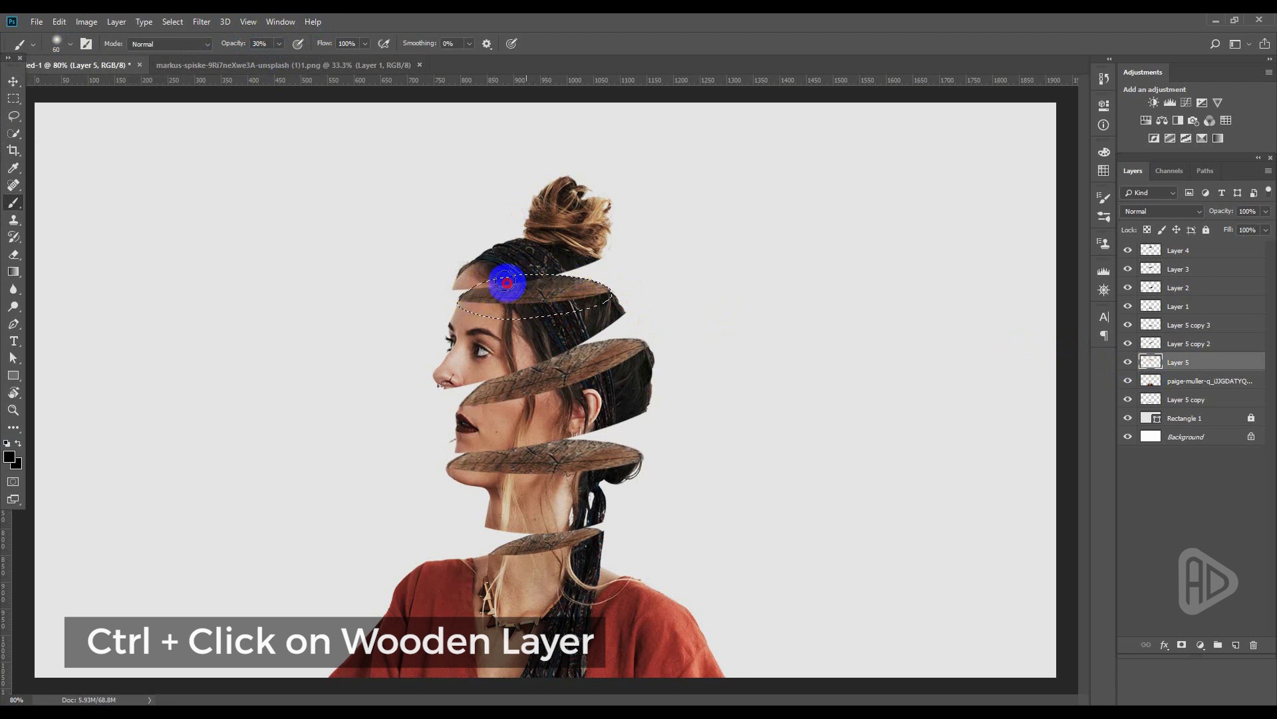
pyautogui.moveTo(506, 280)
pyautogui.mouseDown()
pyautogui.moveTo(469, 292)
pyautogui.moveTo(549, 271)
pyautogui.moveTo(526, 275)
pyautogui.moveTo(616, 276)
pyautogui.moveTo(583, 272)
pyautogui.mouseUp()
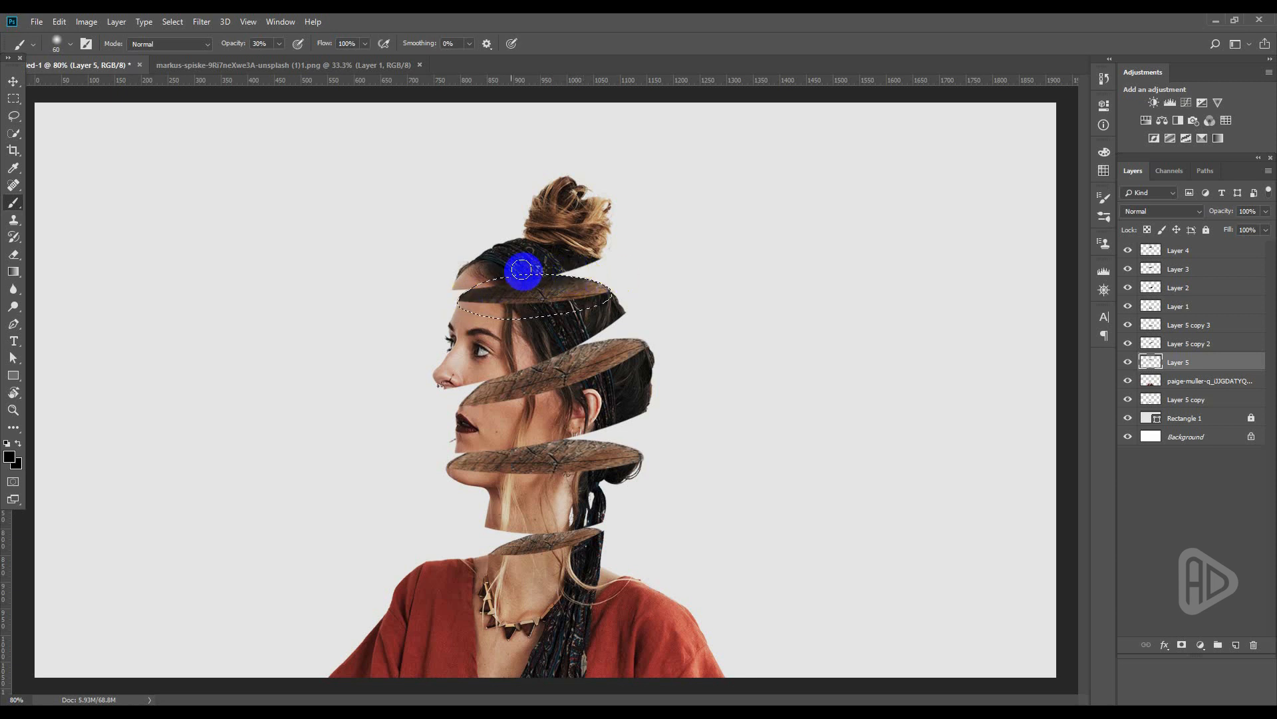
pyautogui.moveTo(545, 277)
pyautogui.mouseDown()
pyautogui.moveTo(494, 293)
pyautogui.moveTo(555, 283)
pyautogui.moveTo(572, 306)
pyautogui.mouseUp()
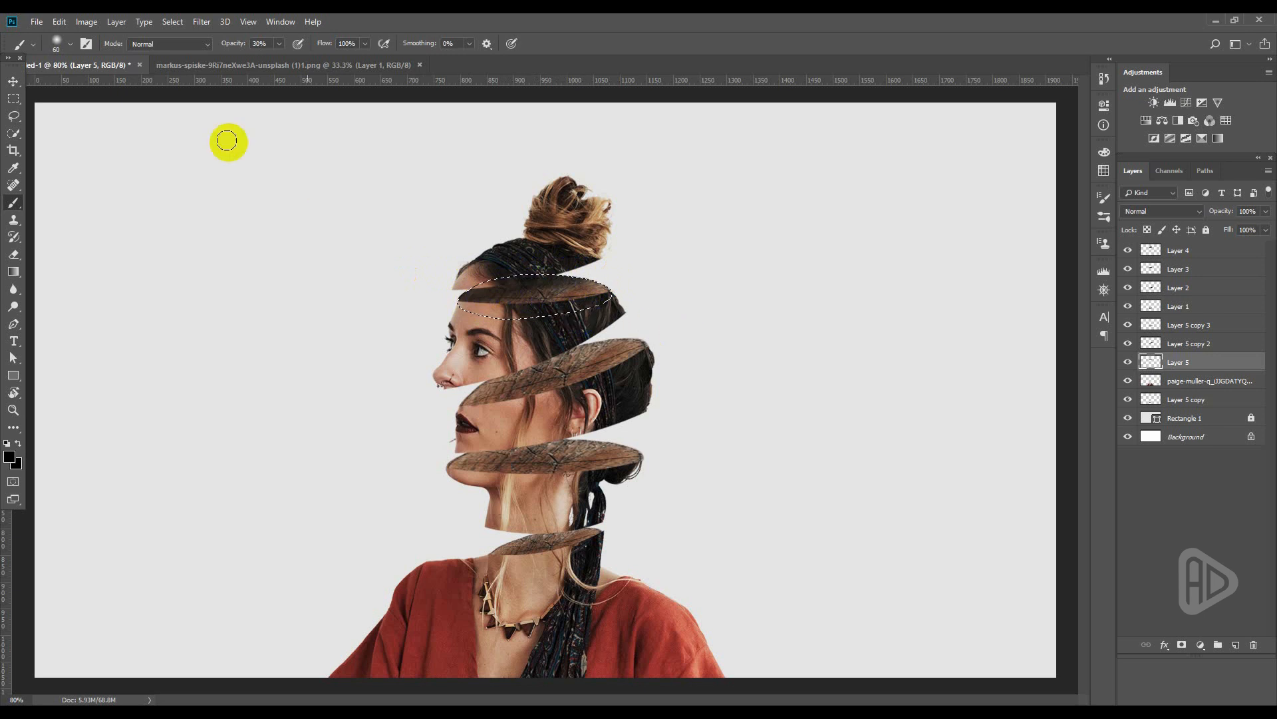
pyautogui.click(183, 29)
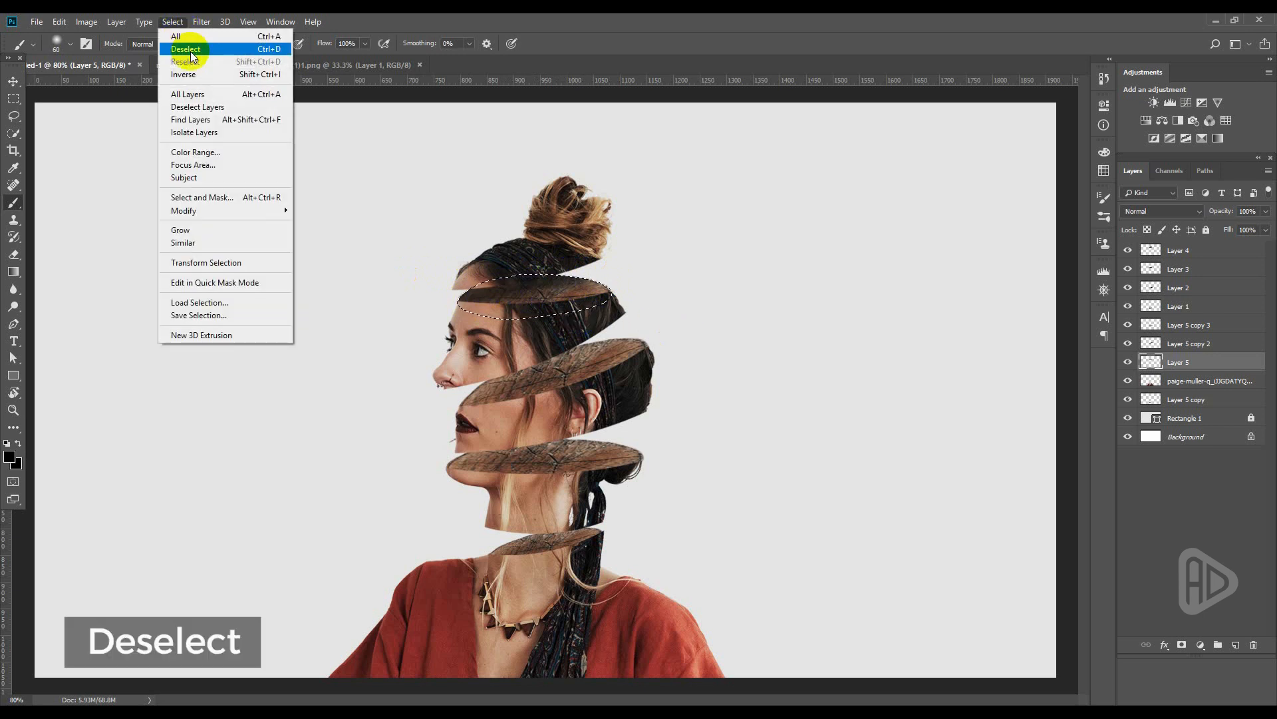
pyautogui.click(191, 53)
# Shade the mouth slice's wood disc with the black brush inside its own outline selection, and deselect.
pyautogui.click(16, 81)
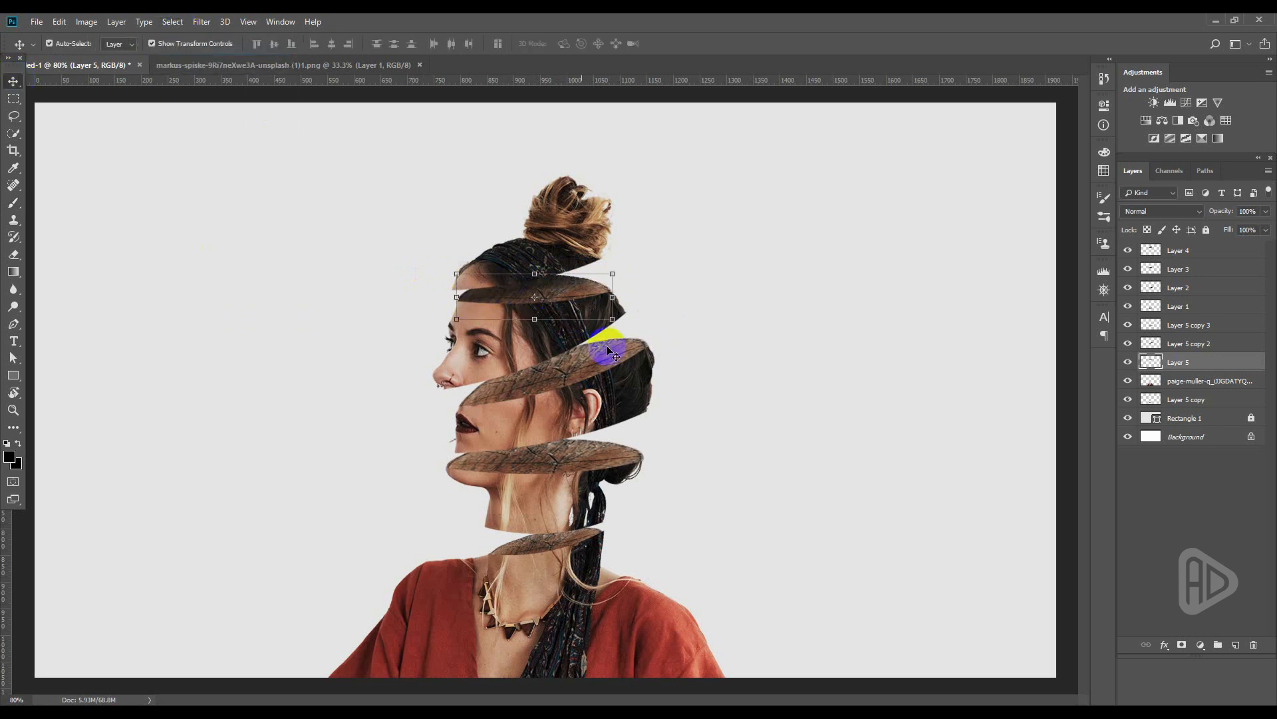
pyautogui.click(609, 346)
pyautogui.click(13, 203)
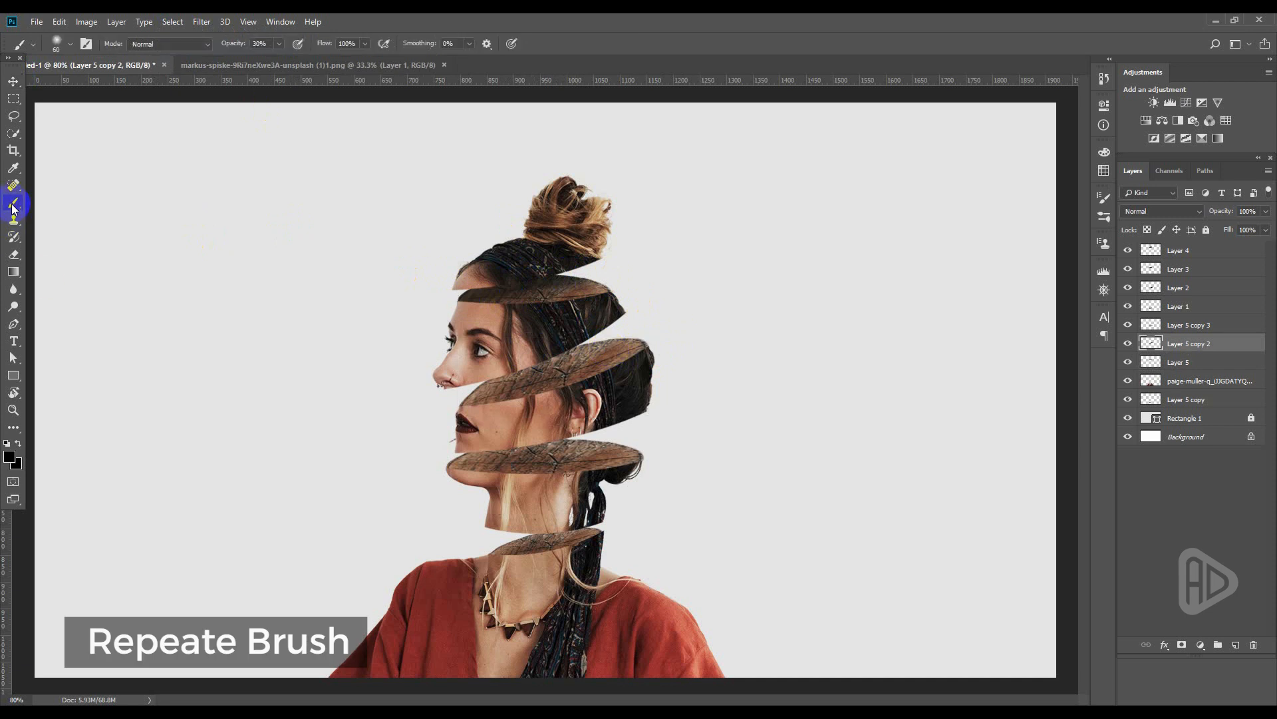
pyautogui.keyDown('ctrl'); pyautogui.click(1151, 344); pyautogui.keyUp('ctrl')
pyautogui.moveTo(543, 362)
pyautogui.mouseDown()
pyautogui.moveTo(571, 342)
pyautogui.moveTo(611, 345)
pyautogui.moveTo(537, 358)
pyautogui.moveTo(590, 343)
pyautogui.moveTo(495, 385)
pyautogui.moveTo(610, 347)
pyautogui.moveTo(523, 350)
pyautogui.moveTo(601, 344)
pyautogui.moveTo(461, 388)
pyautogui.moveTo(619, 344)
pyautogui.moveTo(461, 391)
pyautogui.moveTo(625, 332)
pyautogui.moveTo(510, 354)
pyautogui.moveTo(598, 343)
pyautogui.mouseUp()
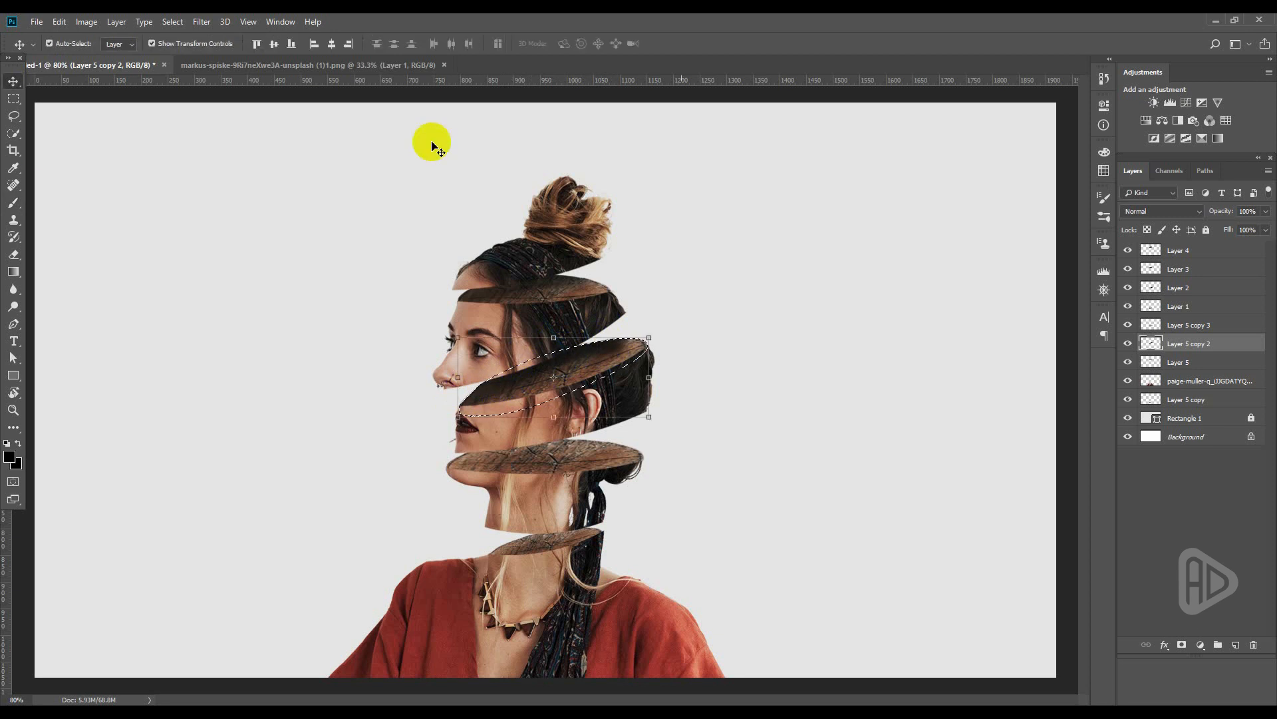
pyautogui.click(173, 21)
pyautogui.click(180, 50)
# Load the outline of the wood disc above the chin and neck slice, brush black shading across it, and deselect.
pyautogui.press('v')
pyautogui.click(592, 459)
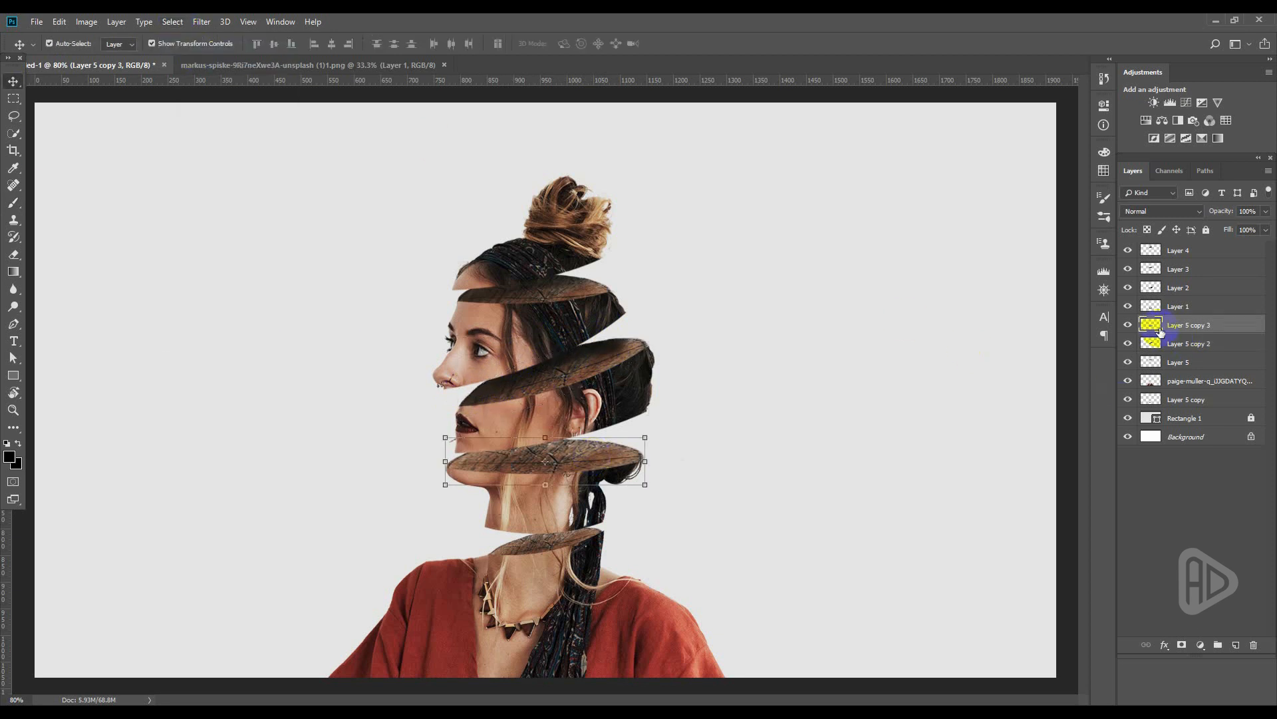
pyautogui.keyDown('ctrl'); pyautogui.click(1151, 325); pyautogui.keyUp('ctrl')
pyautogui.click(20, 208)
pyautogui.moveTo(465, 459)
pyautogui.mouseDown()
pyautogui.moveTo(585, 447)
pyautogui.moveTo(564, 438)
pyautogui.moveTo(650, 442)
pyautogui.moveTo(584, 448)
pyautogui.mouseUp()
pyautogui.click(14, 80)
pyautogui.click(177, 23)
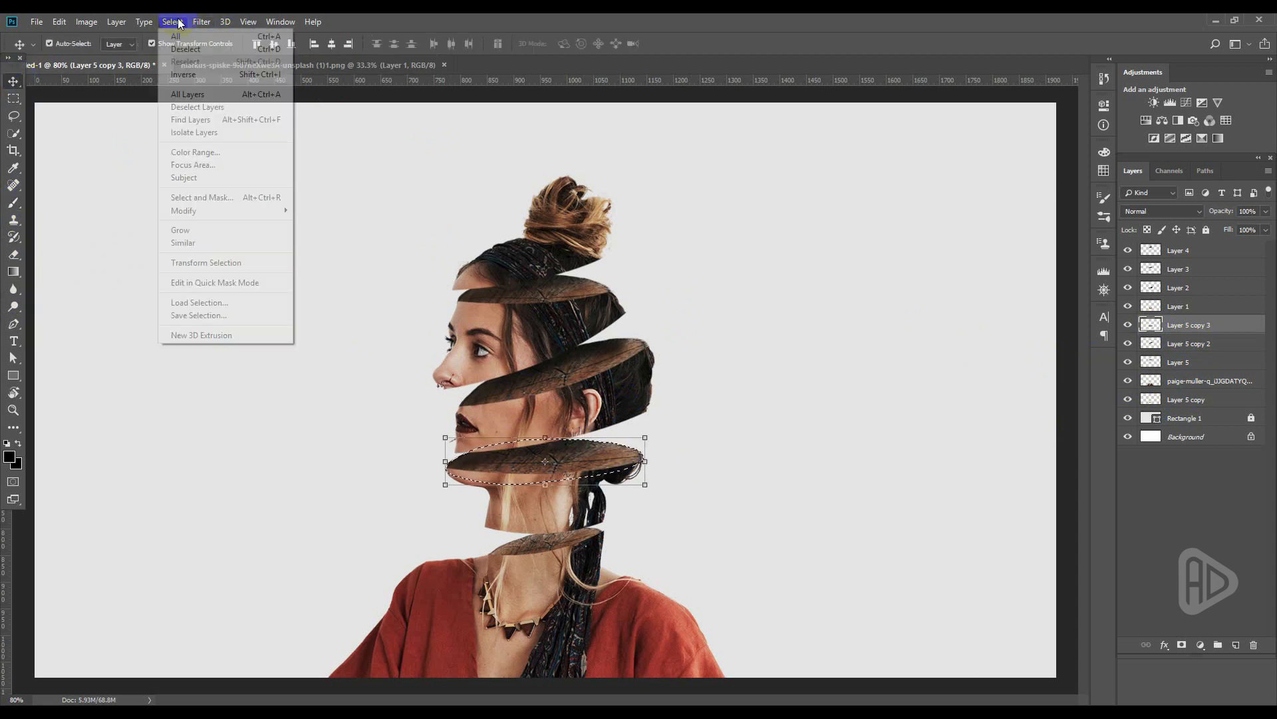
pyautogui.click(182, 50)
# Darken the lowest wood disc at the neck base with black brush strokes inside its outline selection, and clear the selection.
pyautogui.click(544, 548)
pyautogui.keyDown('ctrl'); pyautogui.click(1151, 399); pyautogui.keyUp('ctrl')
pyautogui.click(14, 204)
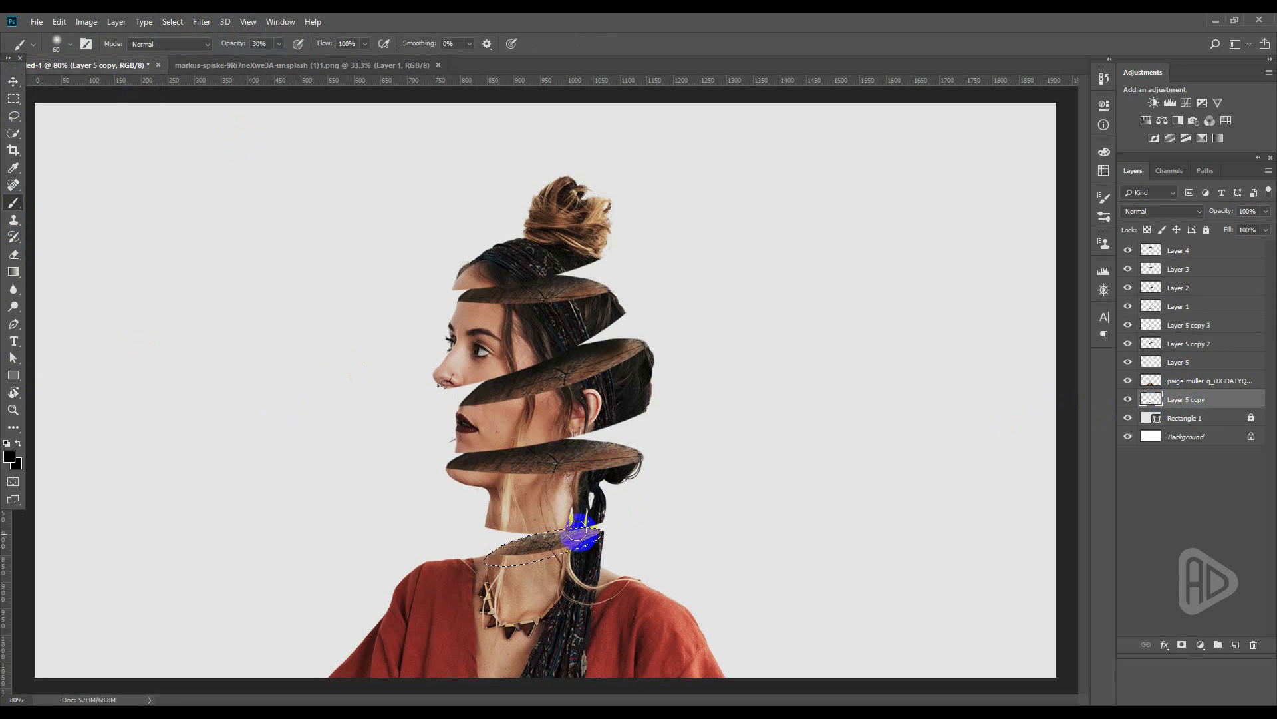
pyautogui.moveTo(583, 530)
pyautogui.mouseDown()
pyautogui.moveTo(529, 528)
pyautogui.moveTo(675, 533)
pyautogui.mouseUp()
pyautogui.moveTo(544, 539); pyautogui.dragTo(530, 539)
pyautogui.click(13, 81)
pyautogui.click(172, 21)
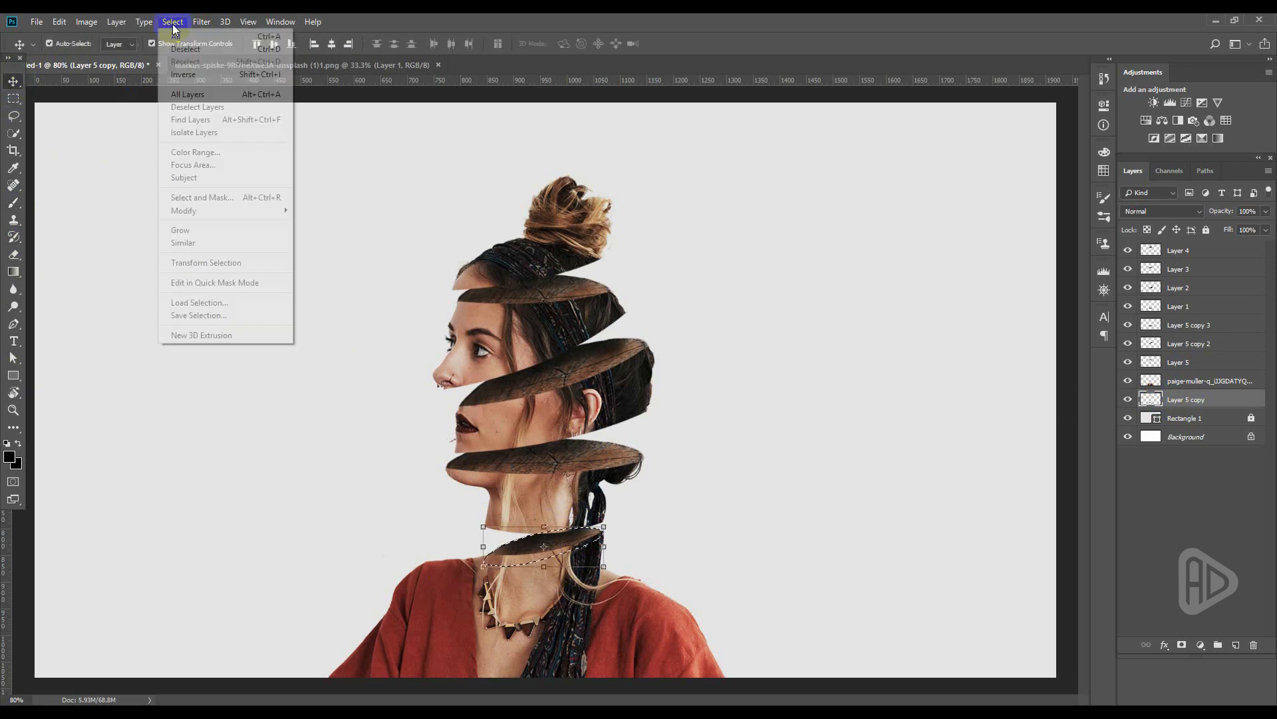
pyautogui.click(181, 49)
pyautogui.click(874, 459)
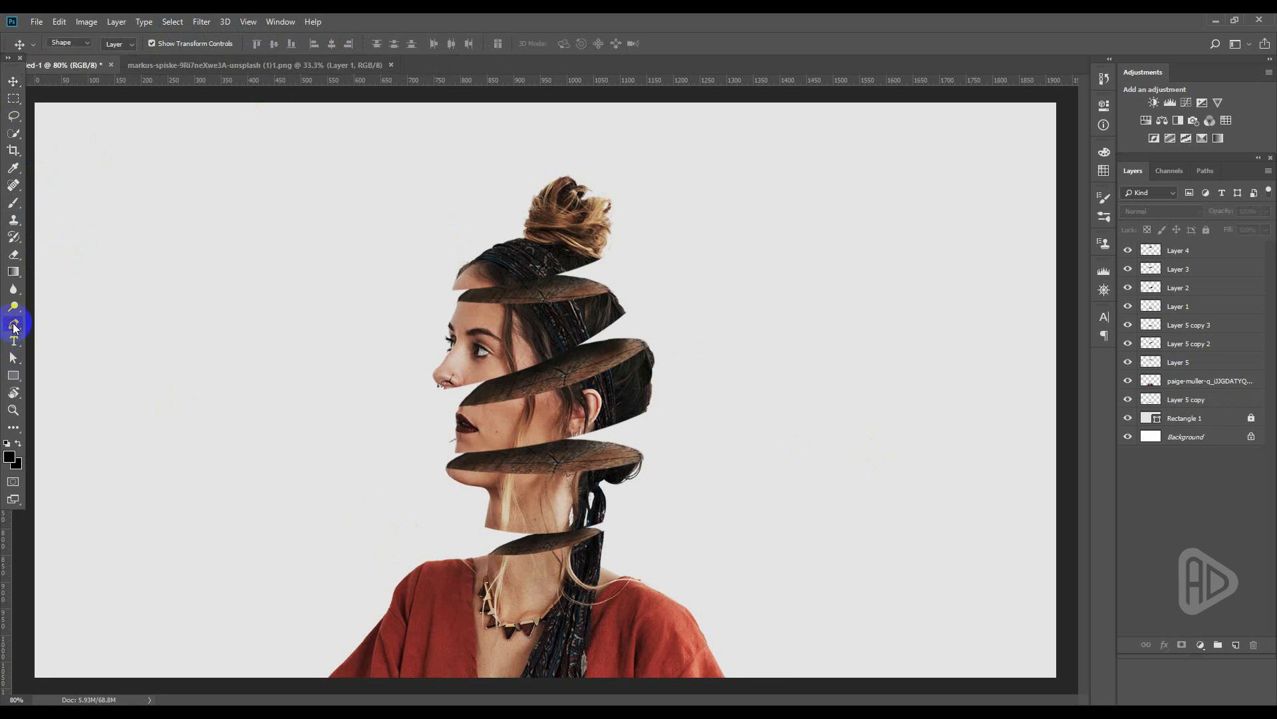
# Set up the Pen tool in Shape mode with no fill and a black 3 px stroke.
pyautogui.click(14, 325)
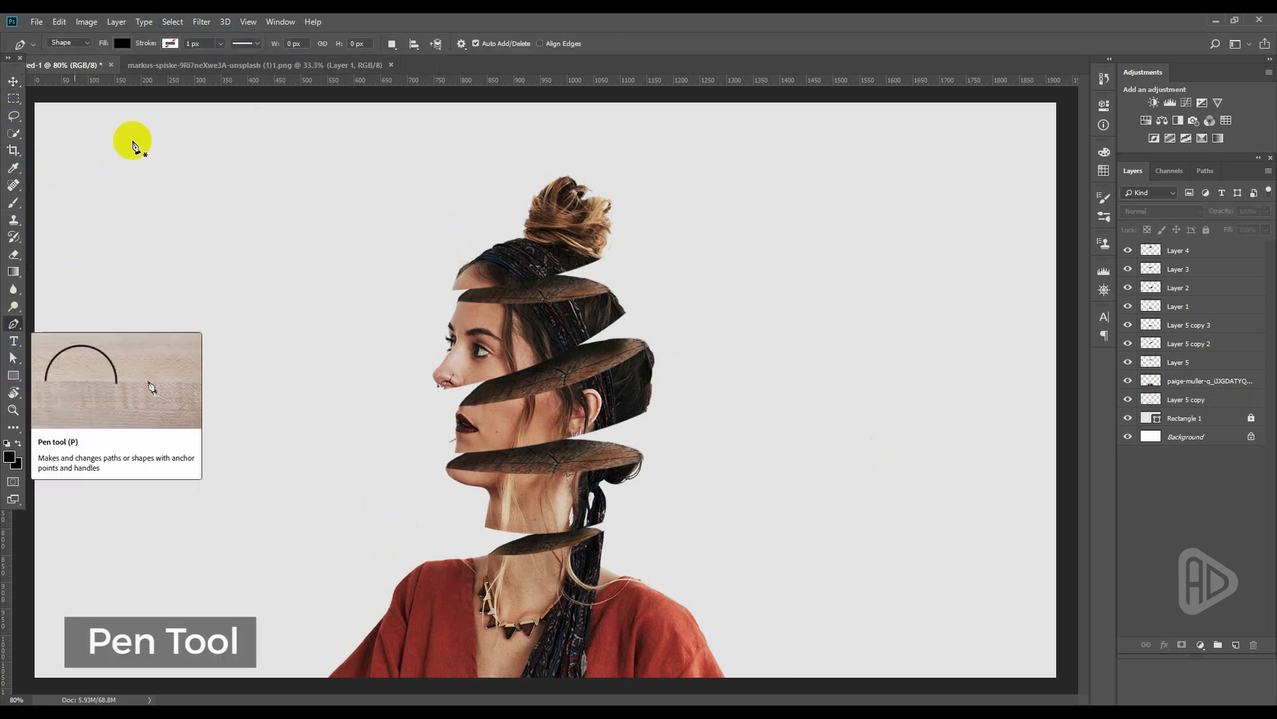
pyautogui.click(120, 43)
pyautogui.click(65, 70)
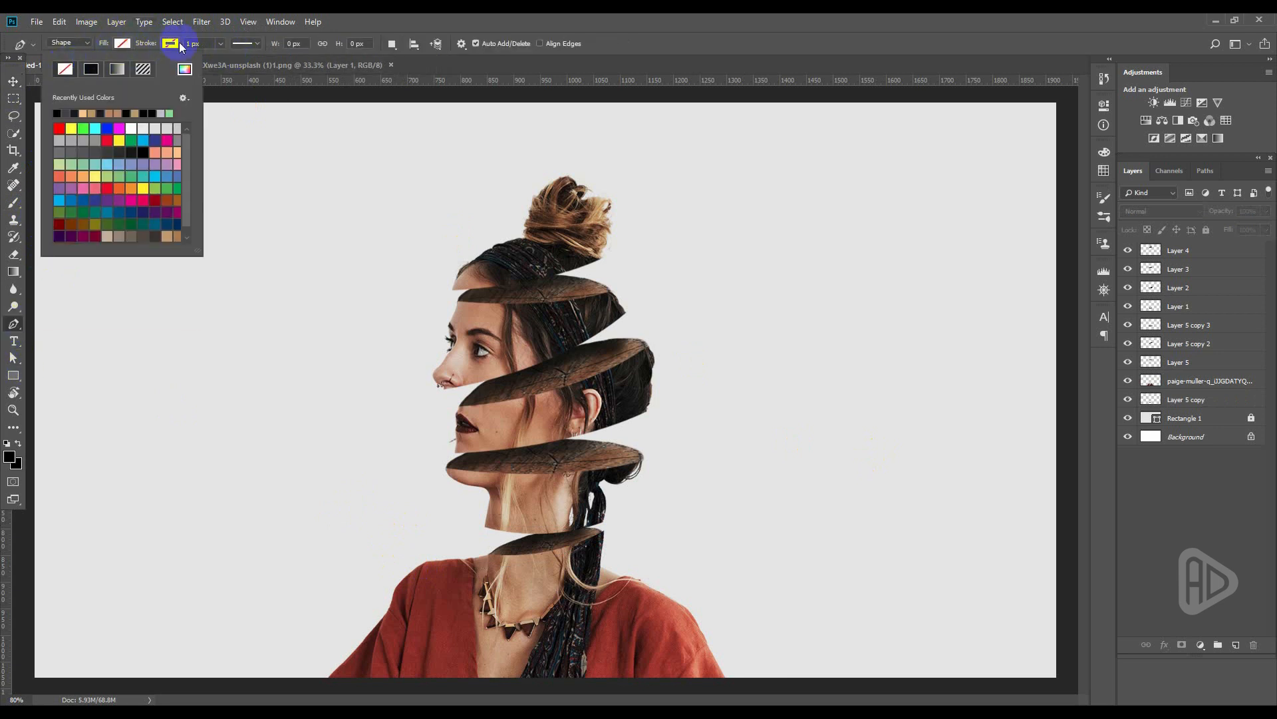
pyautogui.click(176, 44)
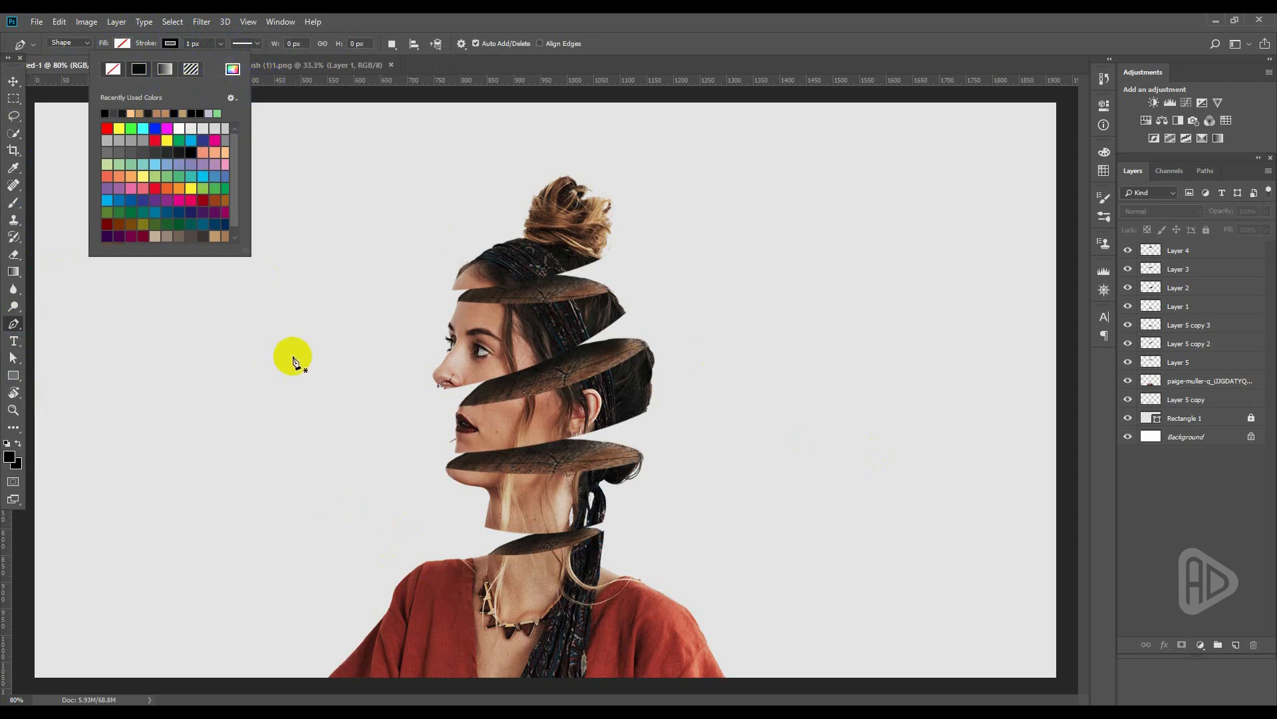
pyautogui.click(203, 42)
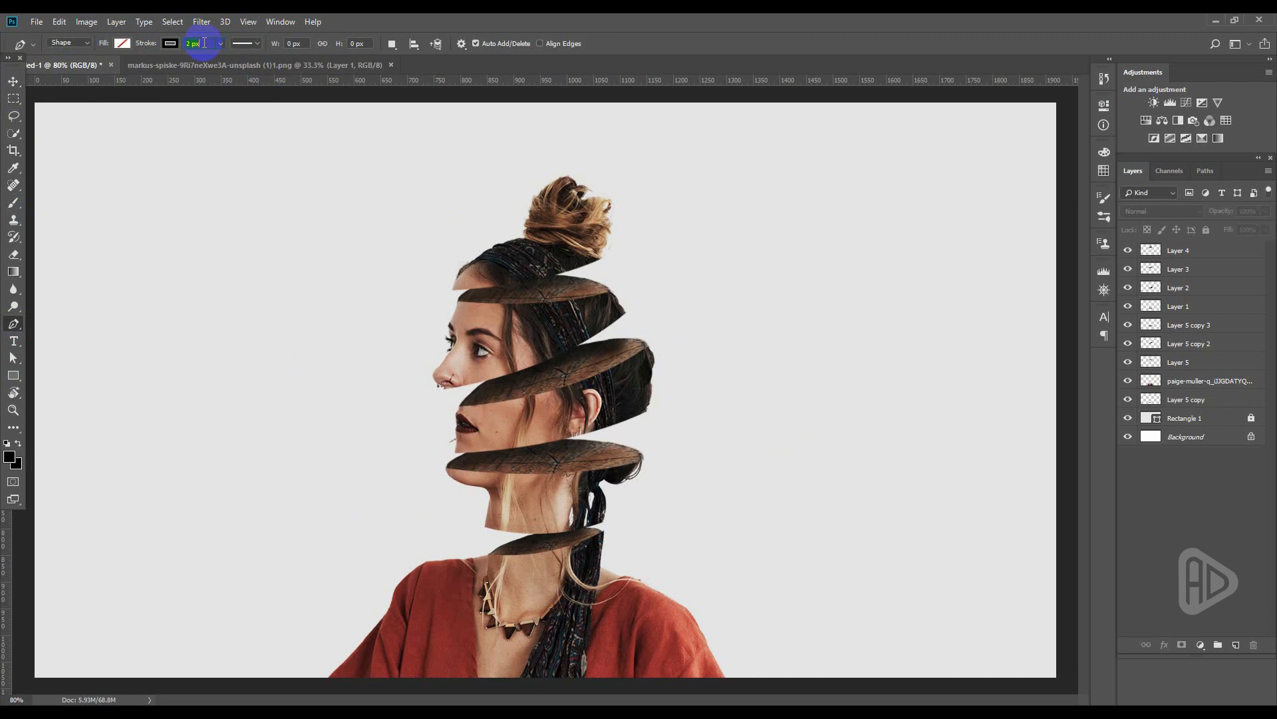
pyautogui.click(611, 548)
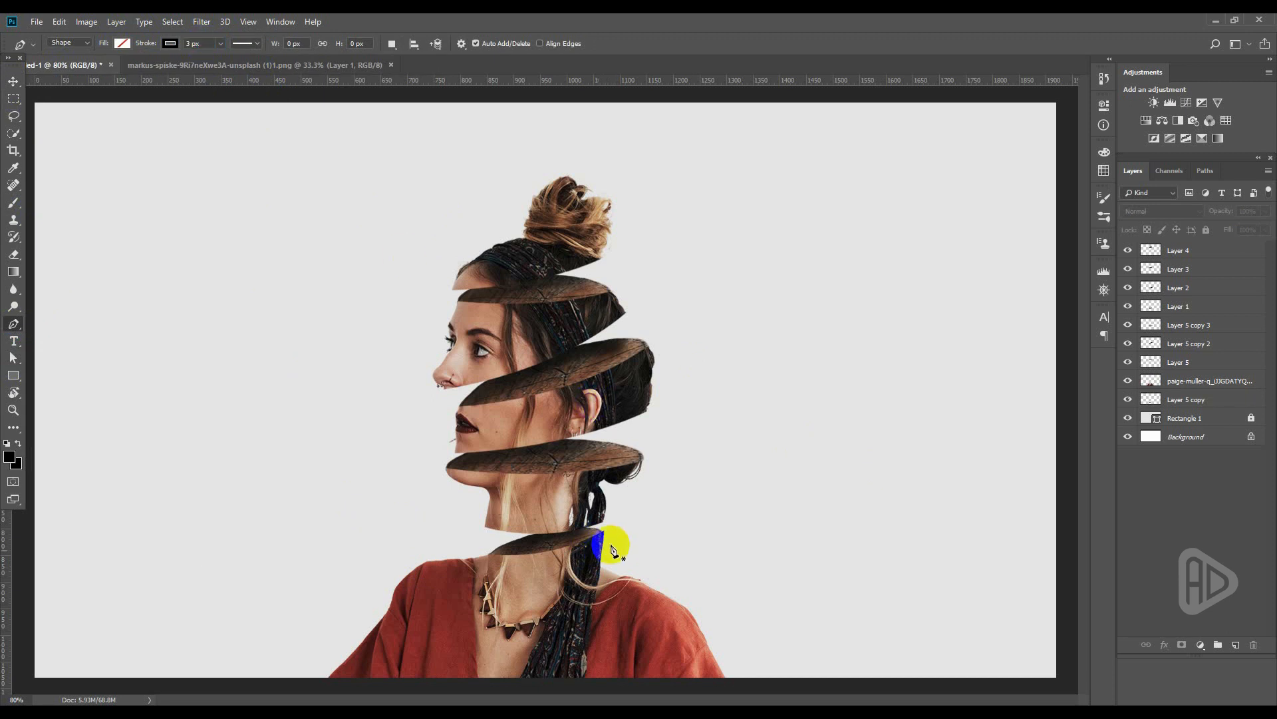
# Trace a curved pen outline around the back tip, lower edge and front tip of the lowest wood disc at the neck base.
pyautogui.scroll(17, 579, 550)
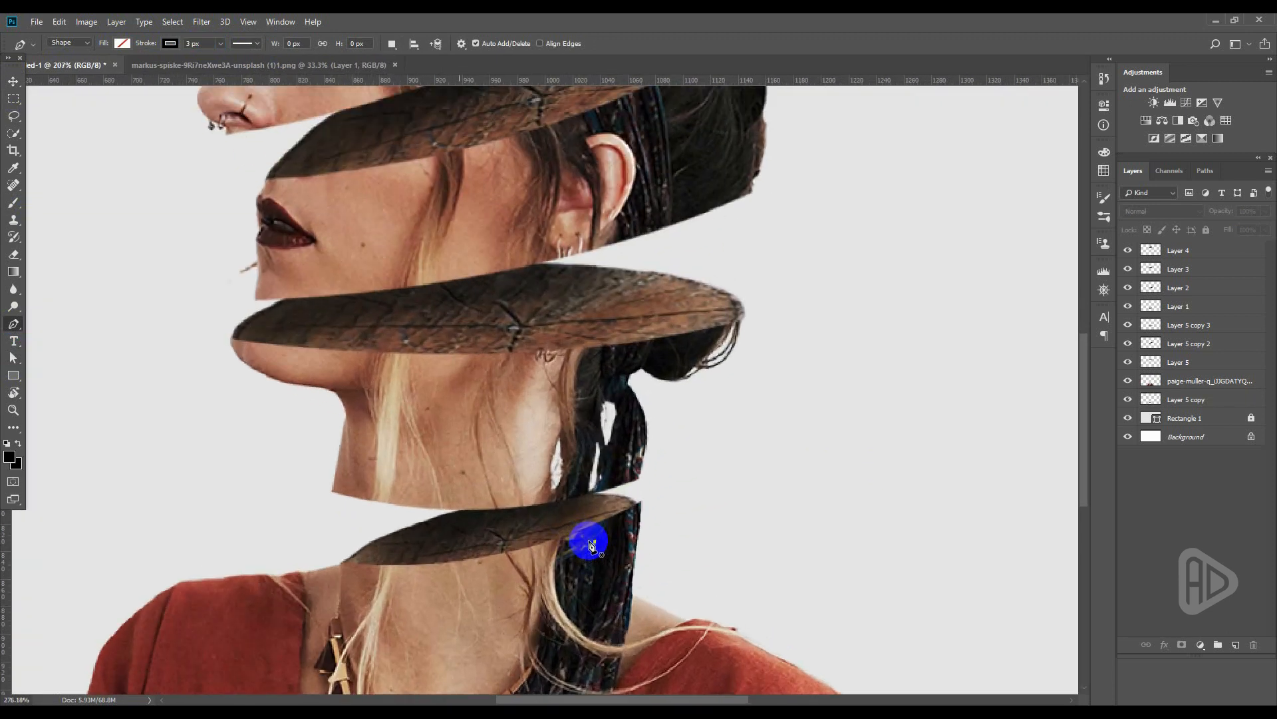
pyautogui.scroll(2, 602, 482)
pyautogui.scroll(-3, 588, 448)
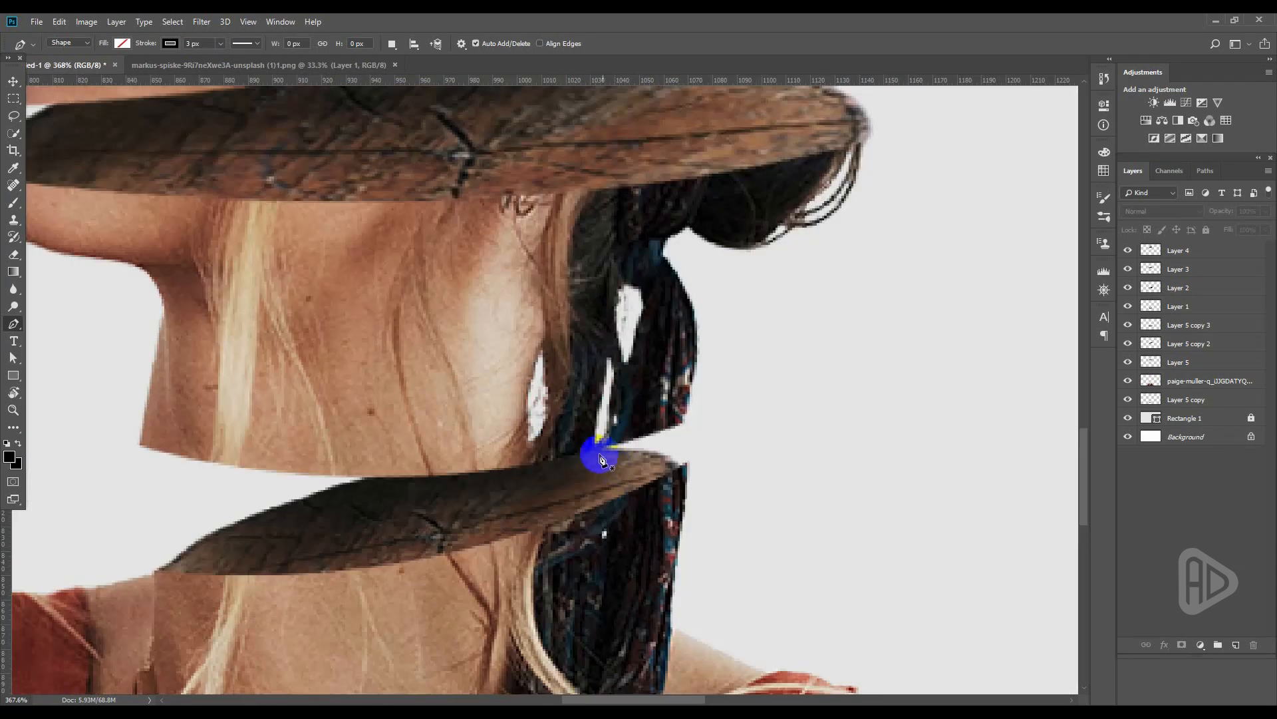
pyautogui.click(658, 461)
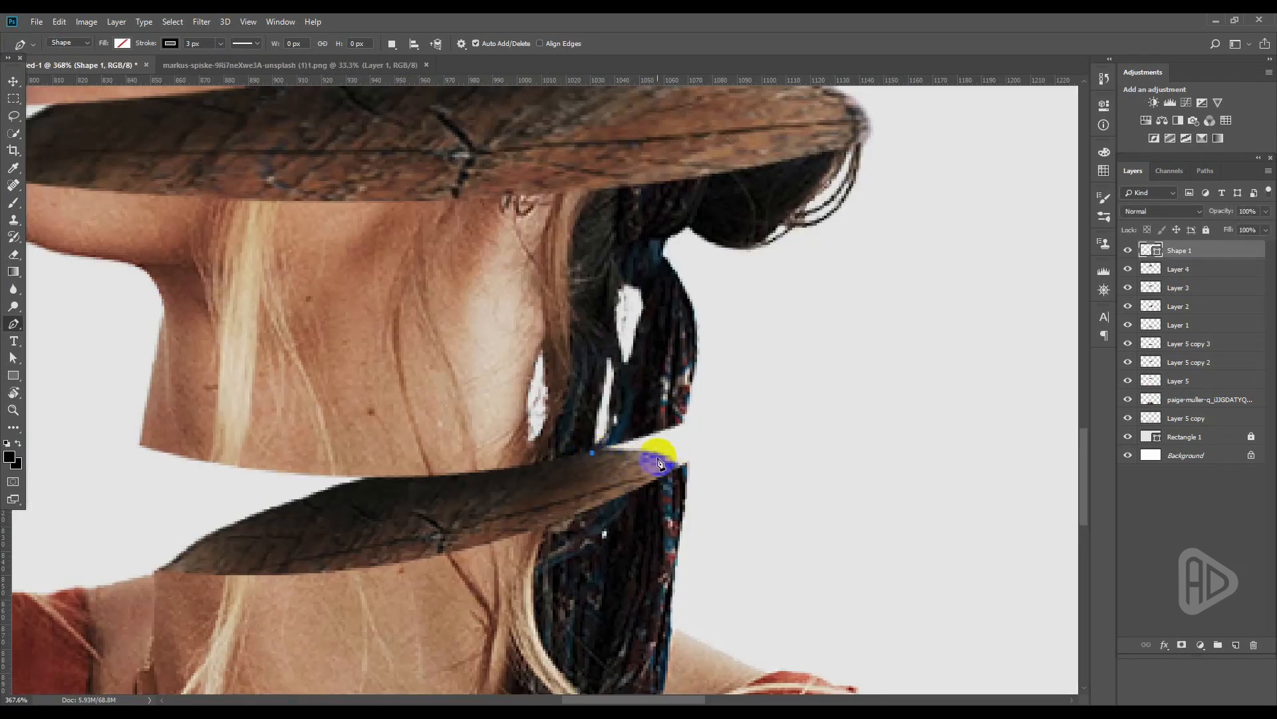
pyautogui.moveTo(673, 475)
pyautogui.mouseDown()
pyautogui.moveTo(662, 466)
pyautogui.moveTo(626, 497)
pyautogui.moveTo(641, 499)
pyautogui.mouseUp()
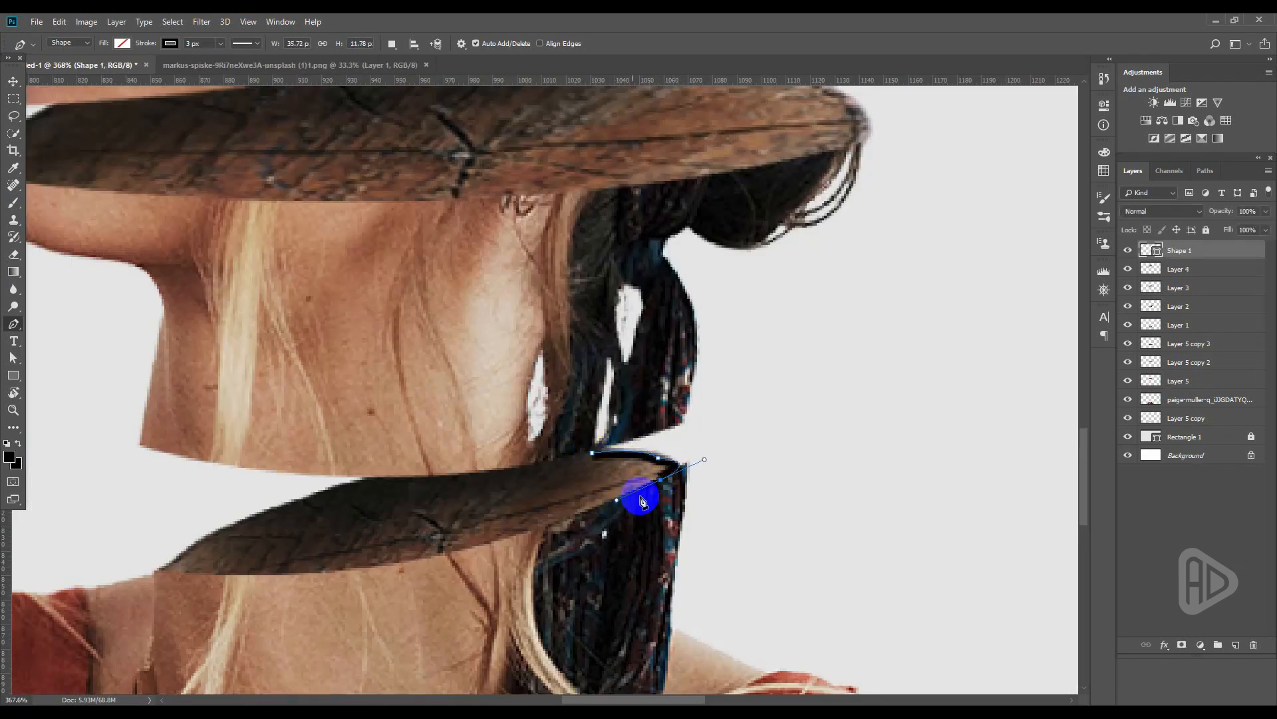
pyautogui.moveTo(382, 565); pyautogui.dragTo(66, 564)
pyautogui.keyDown('alt'); pyautogui.click(381, 565); pyautogui.keyUp('alt')
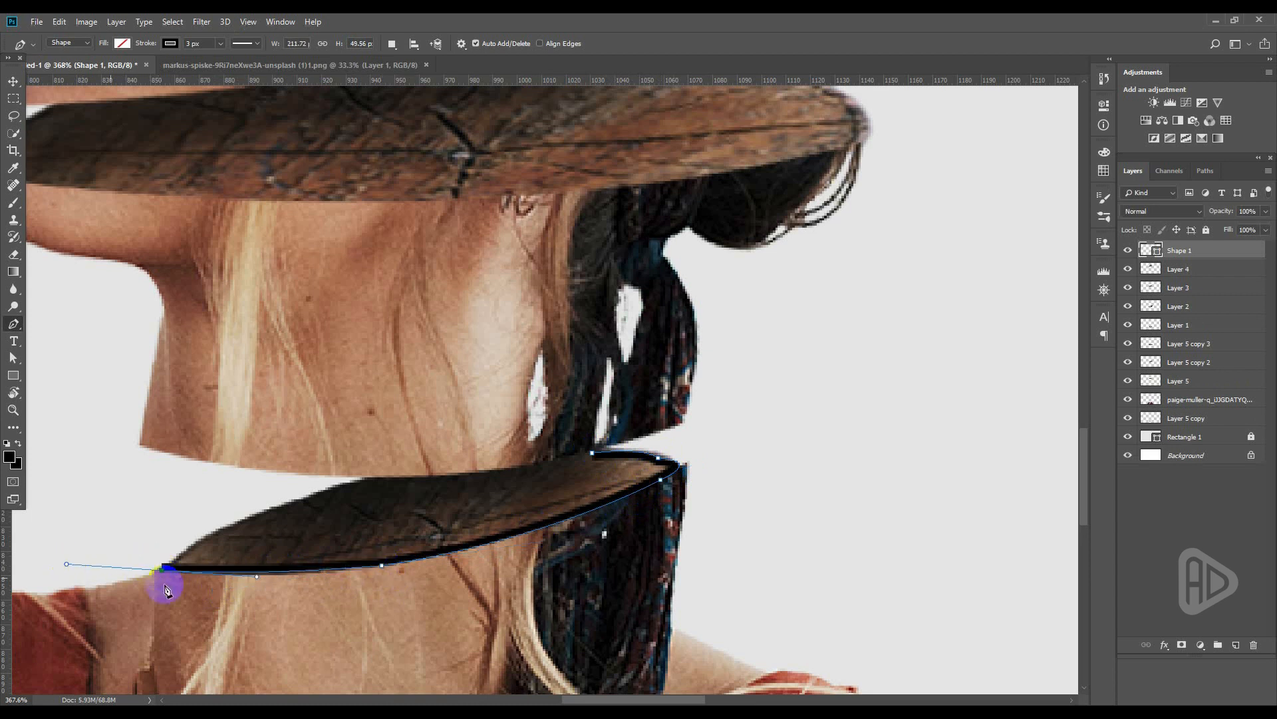
pyautogui.keyDown('alt'); pyautogui.click(163, 571); pyautogui.keyUp('alt')
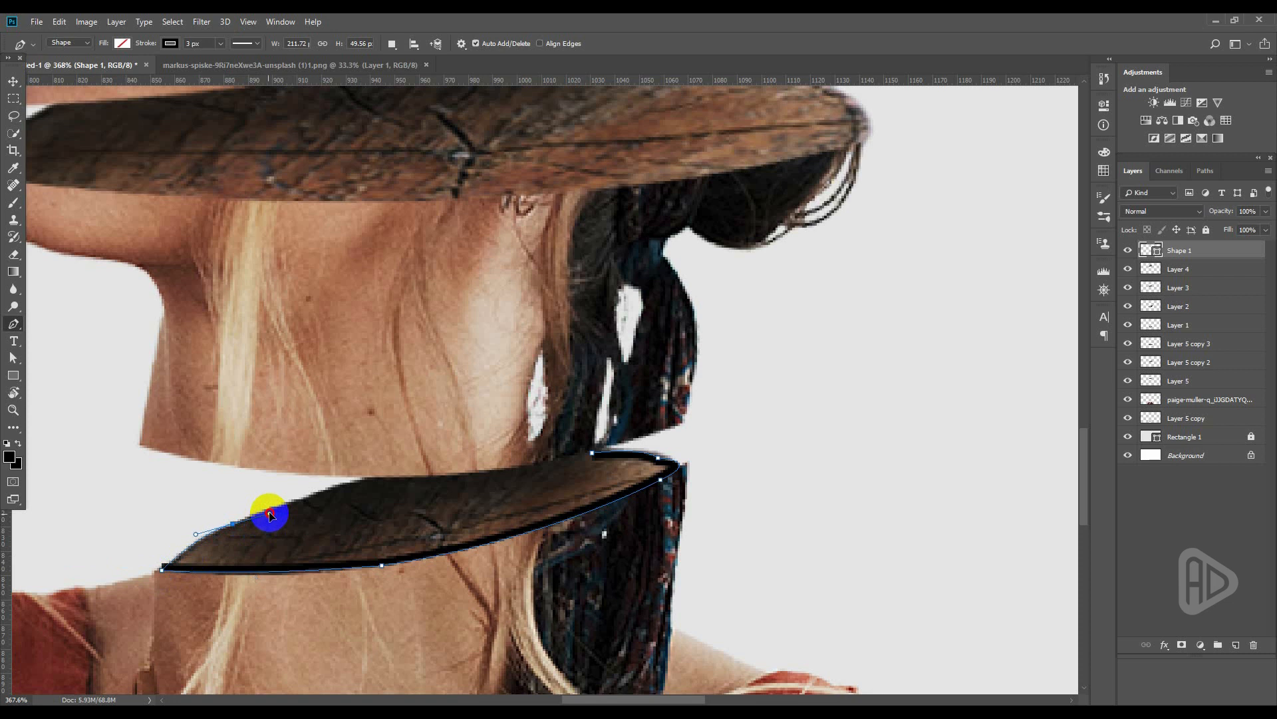
pyautogui.moveTo(270, 513); pyautogui.dragTo(252, 531)
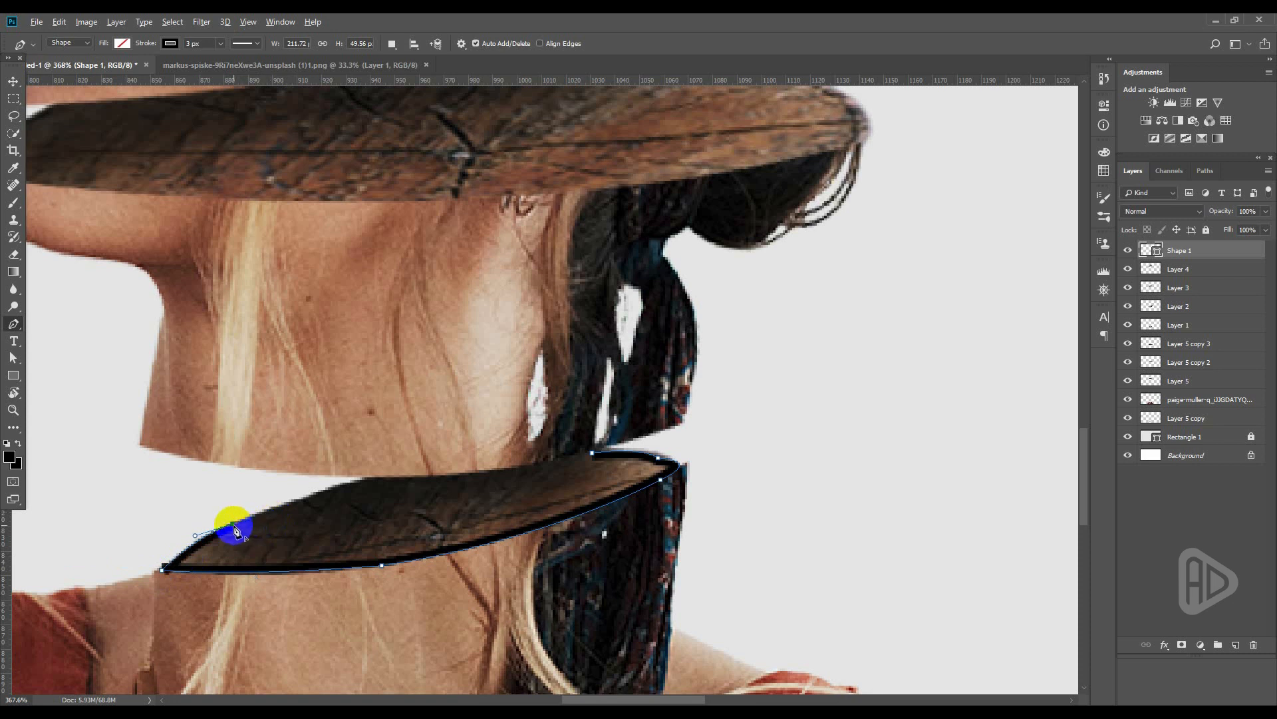
# Set the outline's stroke options to center alignment and round caps.
pyautogui.click(241, 43)
pyautogui.click(199, 188)
pyautogui.click(243, 184)
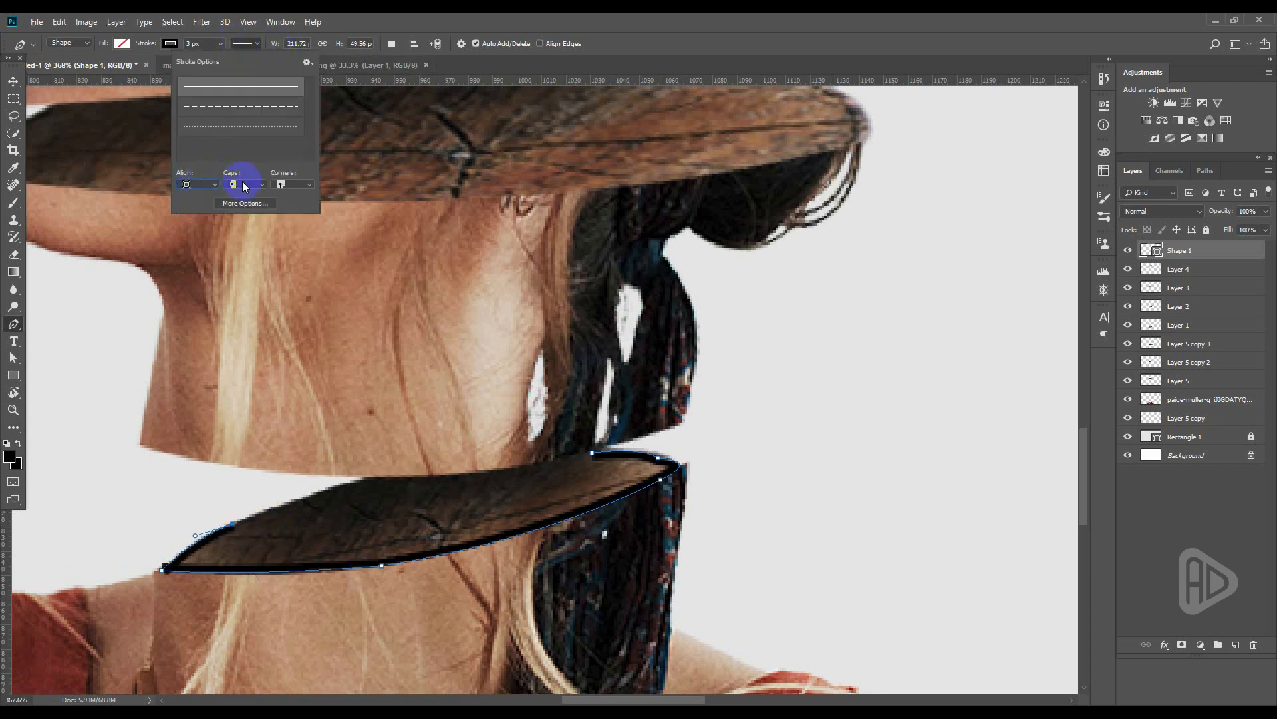
pyautogui.click(242, 184)
pyautogui.click(242, 208)
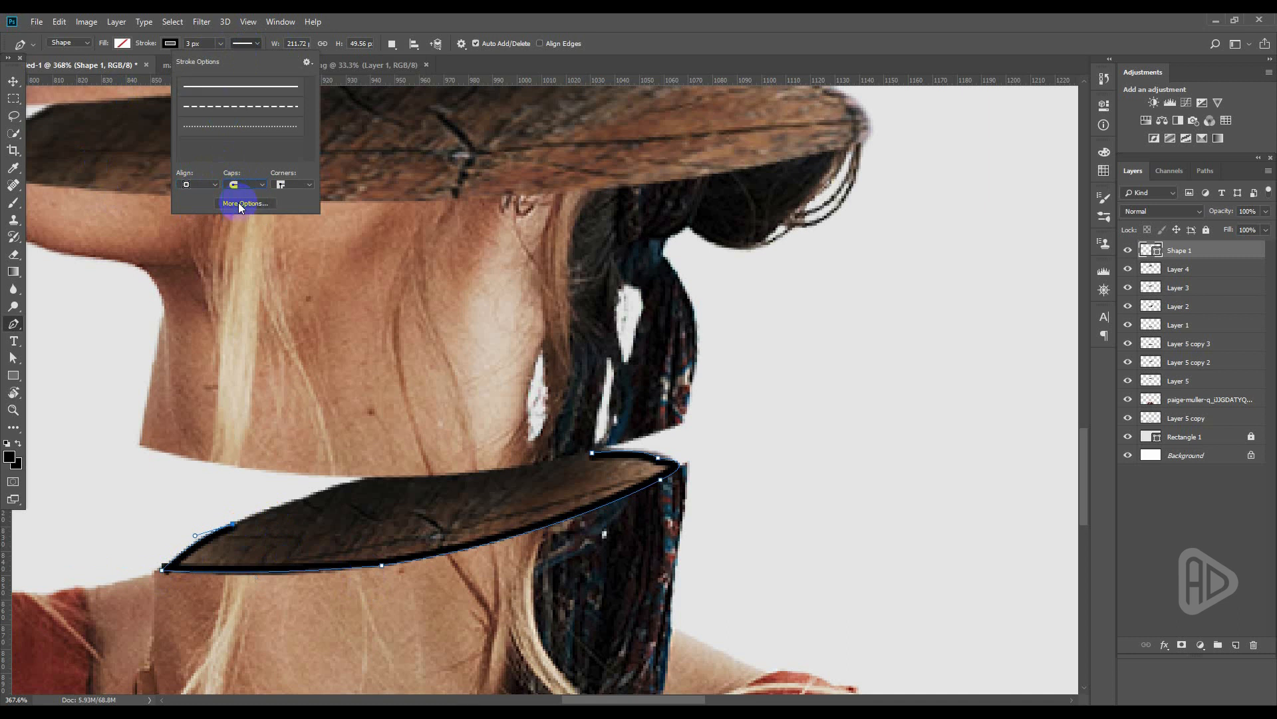
pyautogui.click(282, 186)
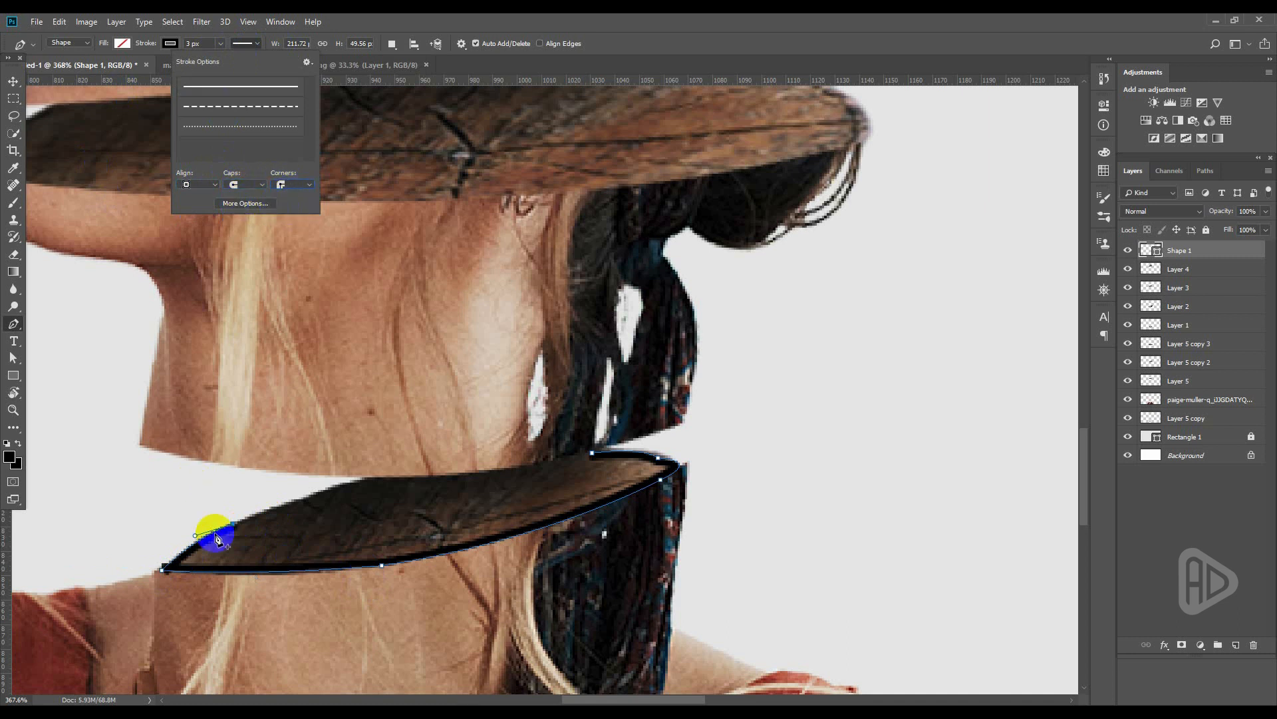
pyautogui.click(199, 184)
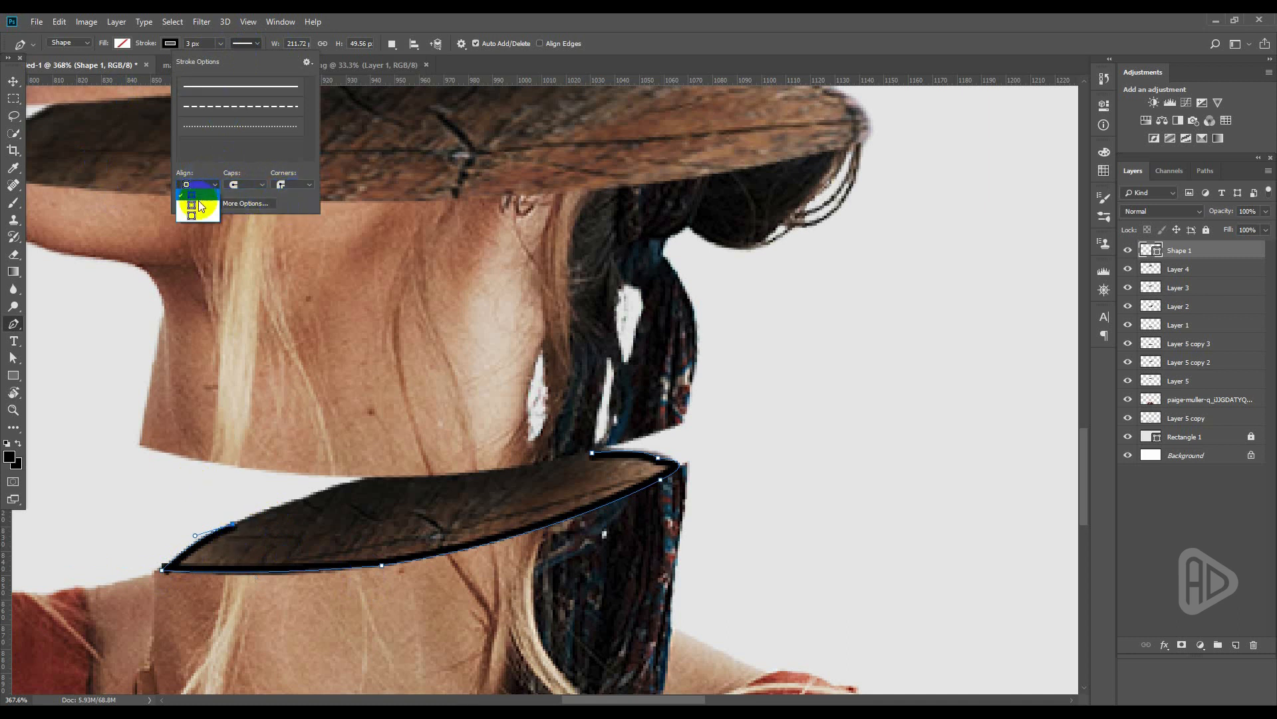
# Extend the neck-base outline from its front end along the disc's upper edge, finish the path and deselect it.
pyautogui.click(232, 527)
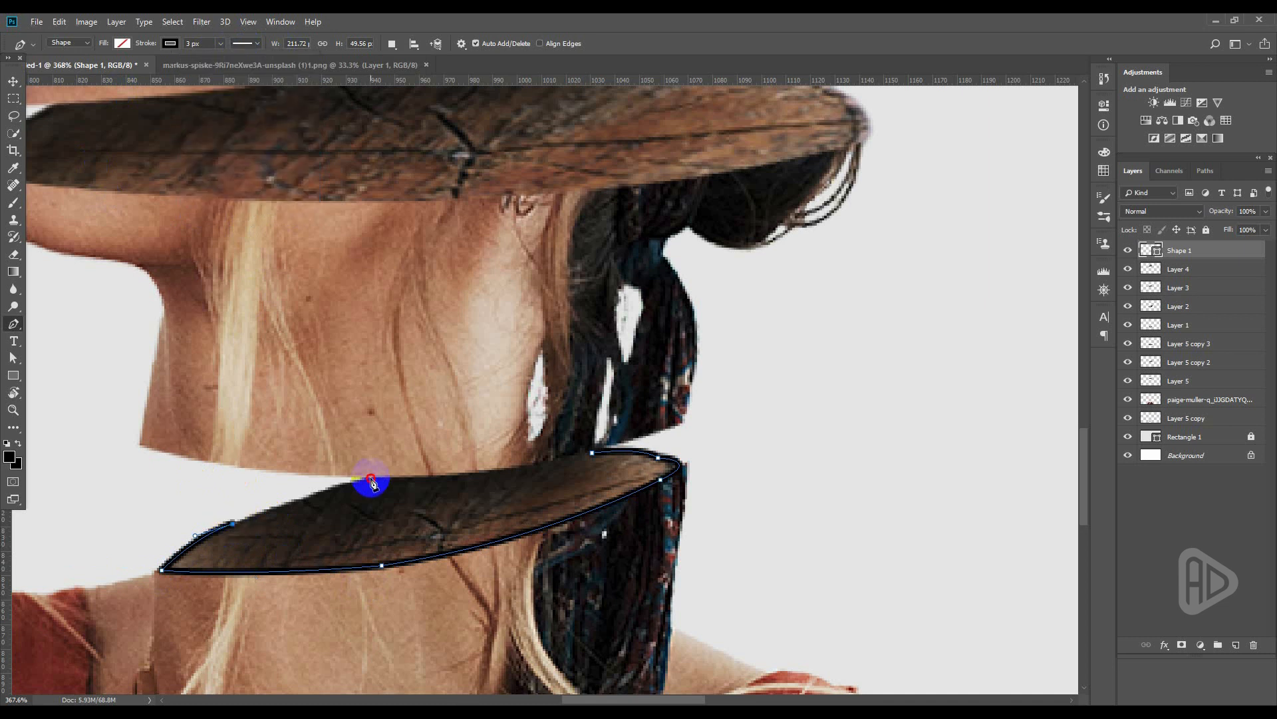
pyautogui.moveTo(441, 461); pyautogui.dragTo(442, 460)
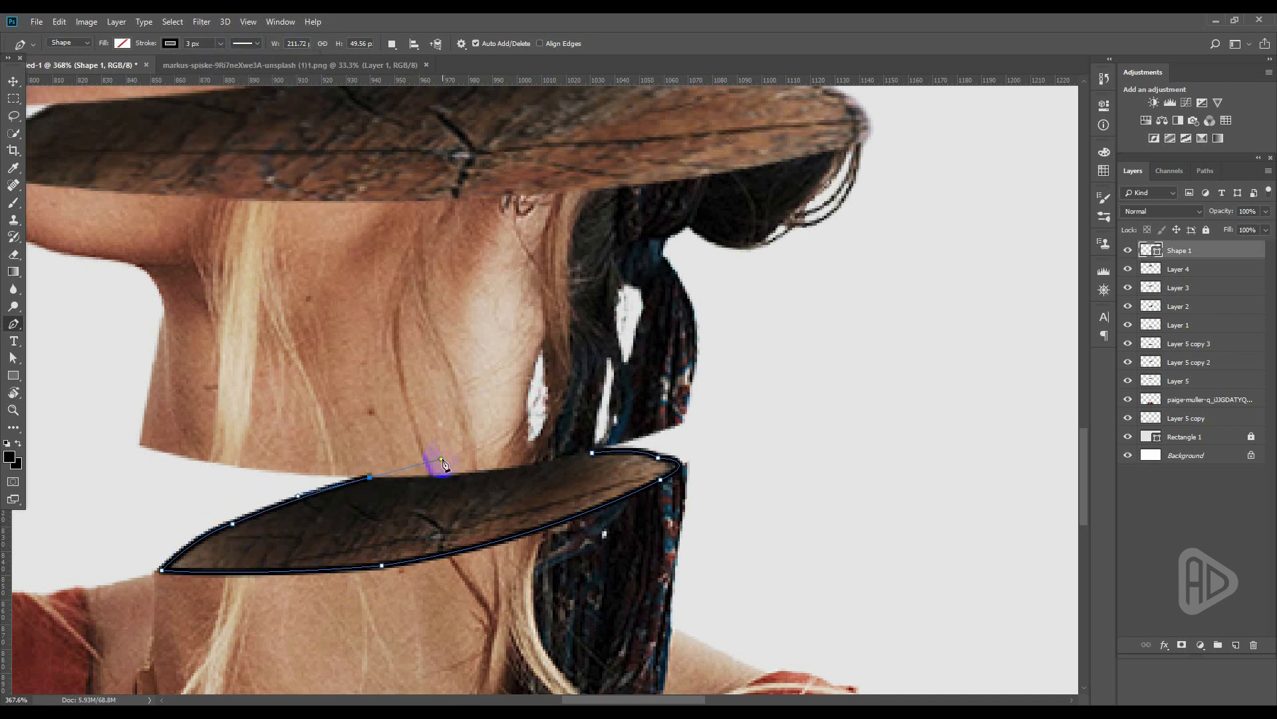
pyautogui.click(15, 82)
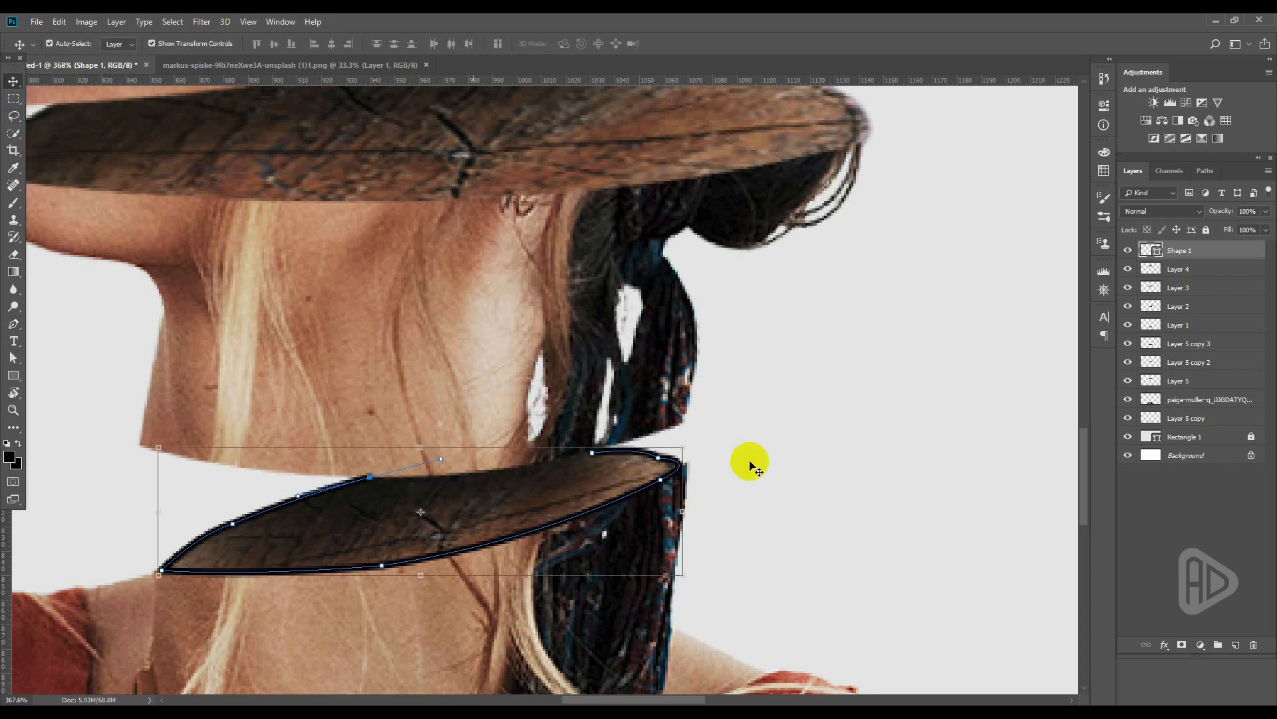
pyautogui.scroll(-2, 687, 442)
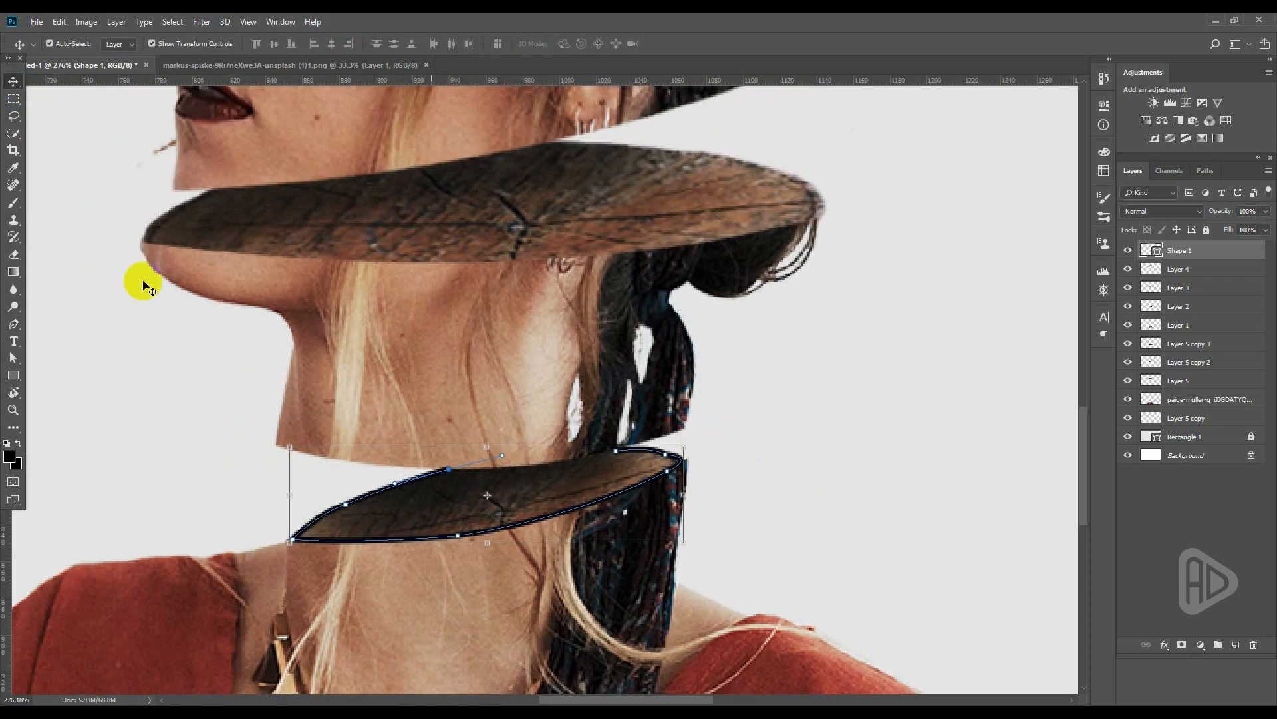
pyautogui.click(522, 471)
pyautogui.scroll(-5, 522, 471)
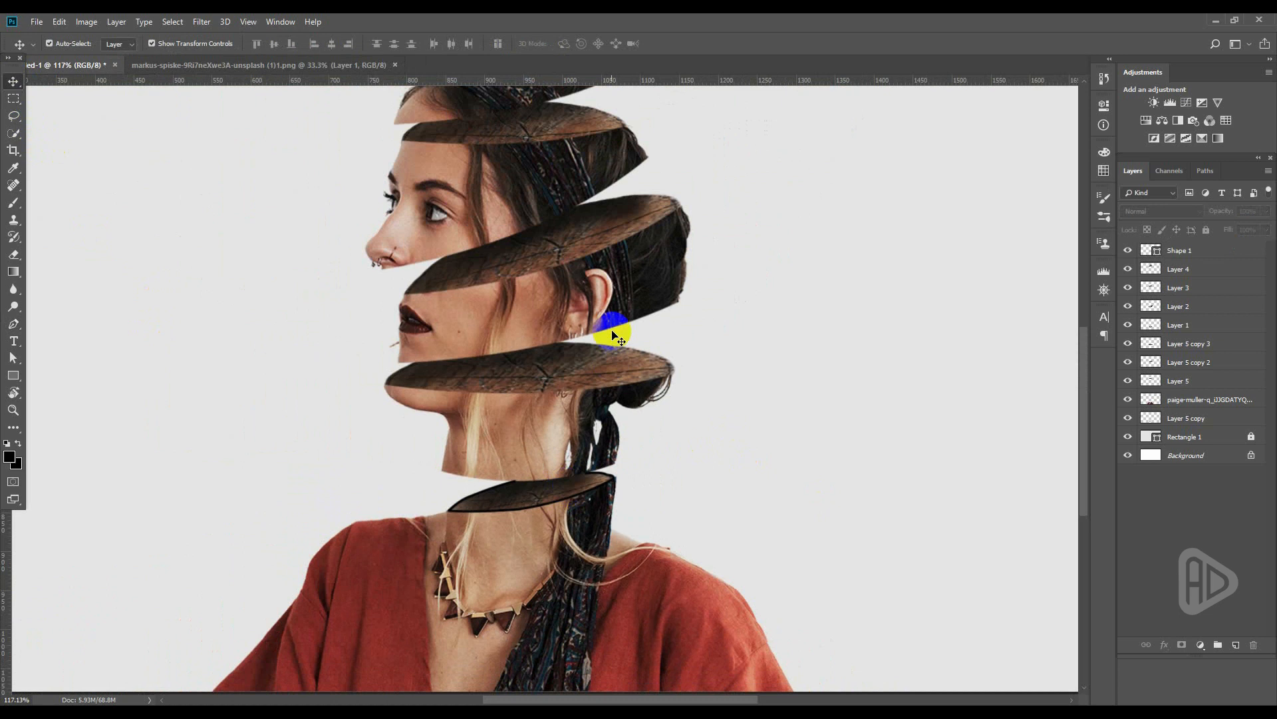
# Move the Shape 1 outline layer directly below Layer 5, set its opacity to 70%, and deselect it.
pyautogui.click(560, 504)
pyautogui.click(1205, 256)
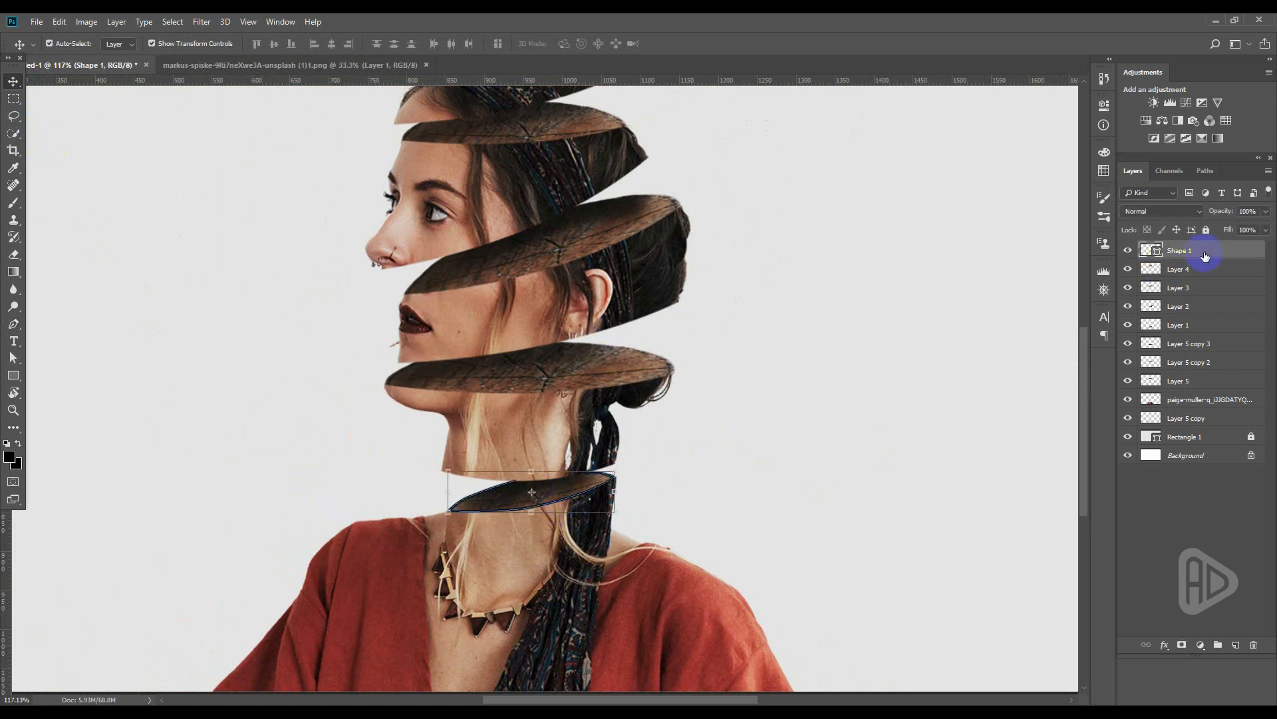
pyautogui.moveTo(1205, 257); pyautogui.dragTo(1189, 392)
pyautogui.click(818, 397)
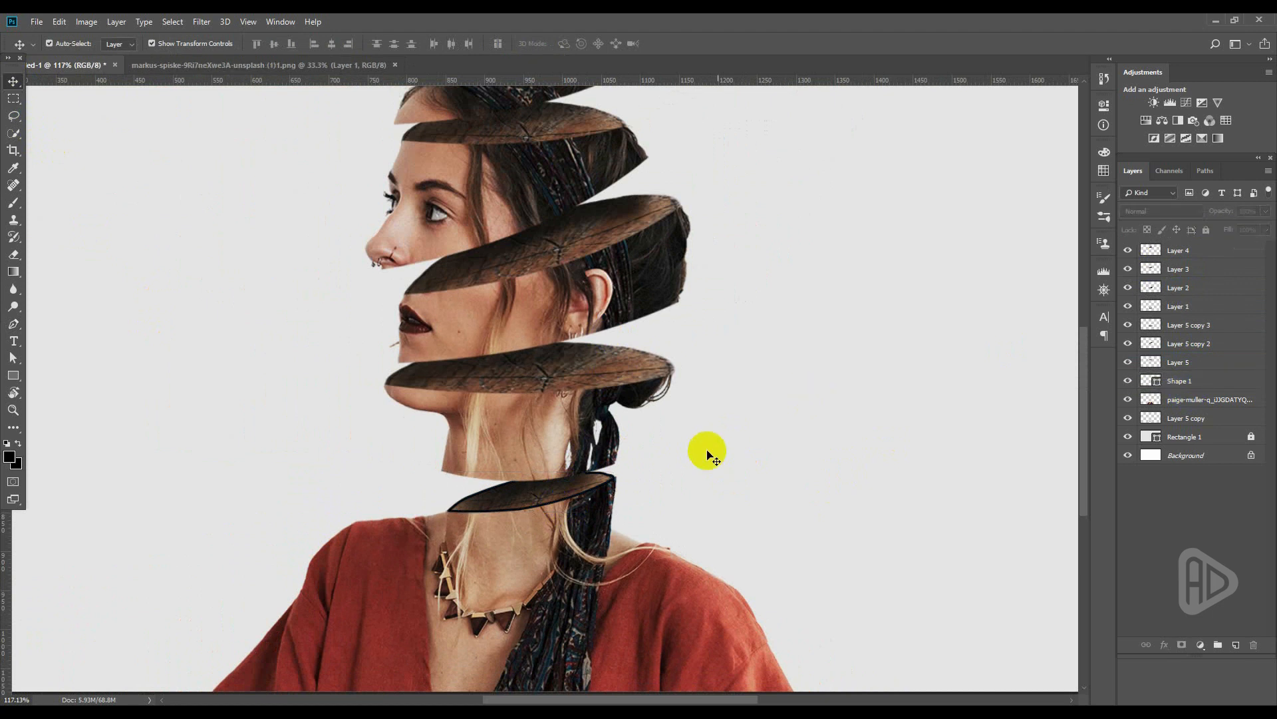
pyautogui.click(537, 512)
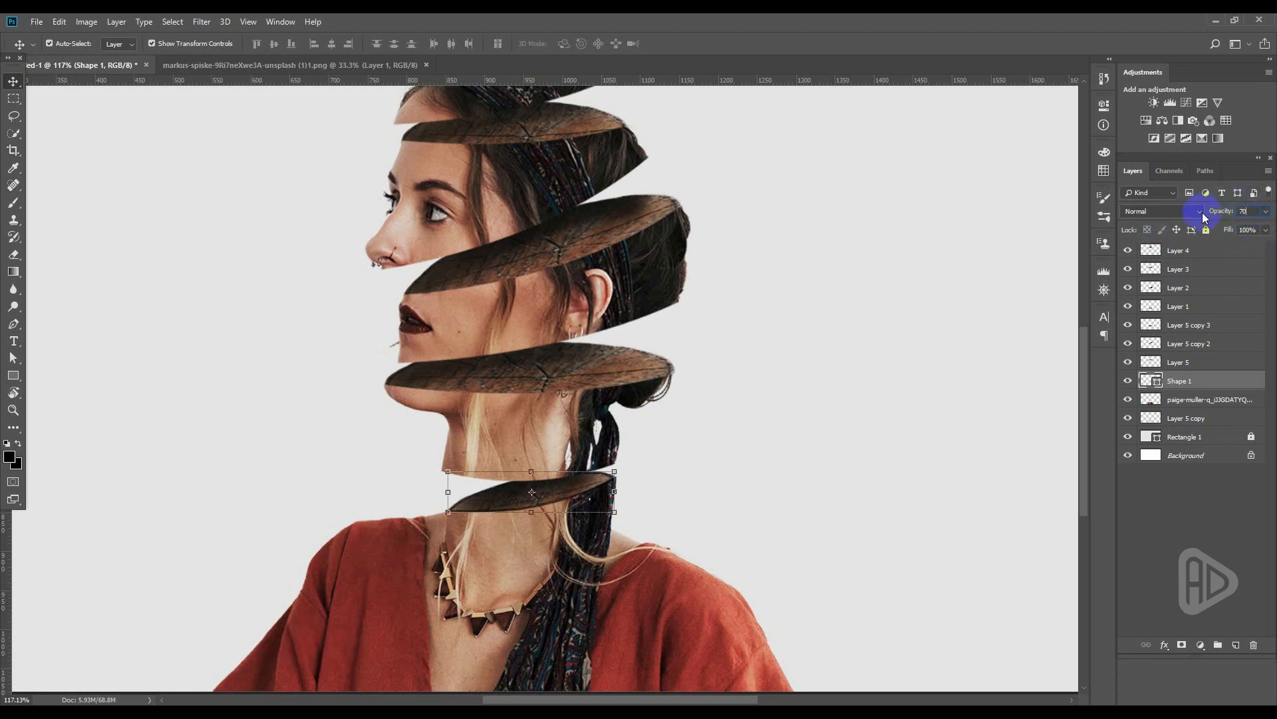
pyautogui.click(731, 433)
# Trace an unfilled black 3 px pen outline around the back end and lower edge of the wood disc above the chin.
pyautogui.scroll(3, 671, 395)
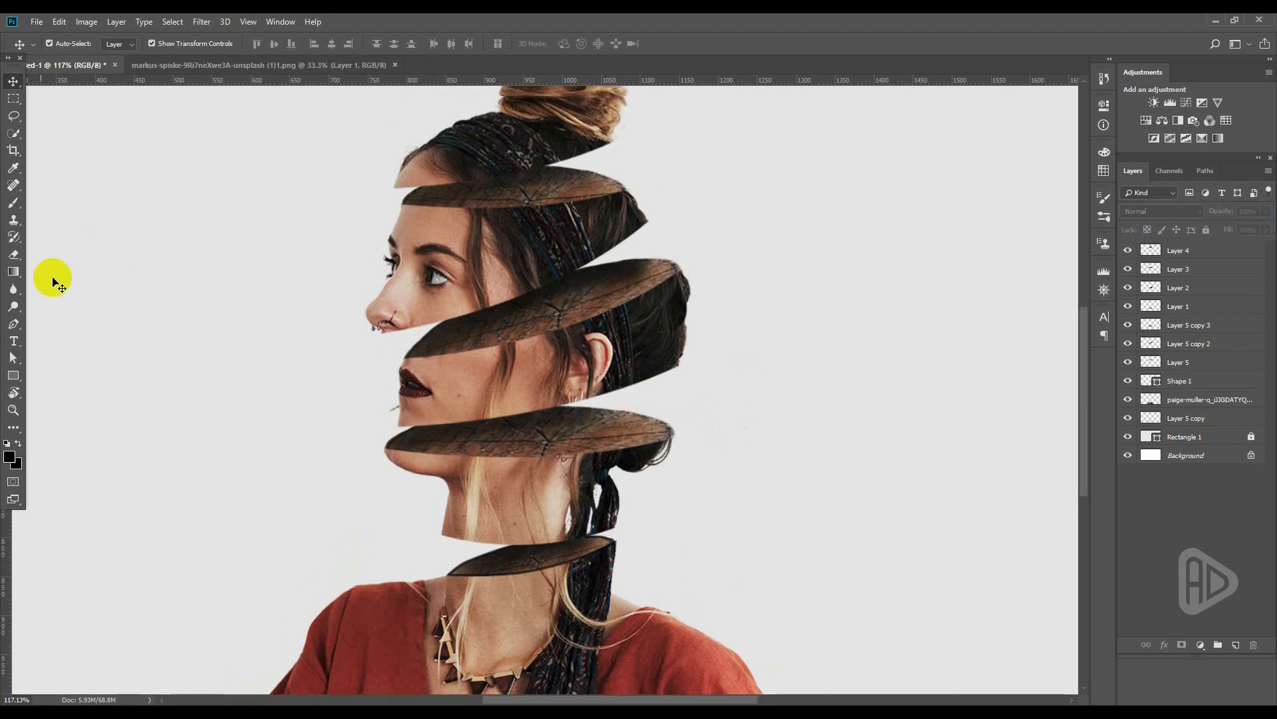
pyautogui.click(13, 324)
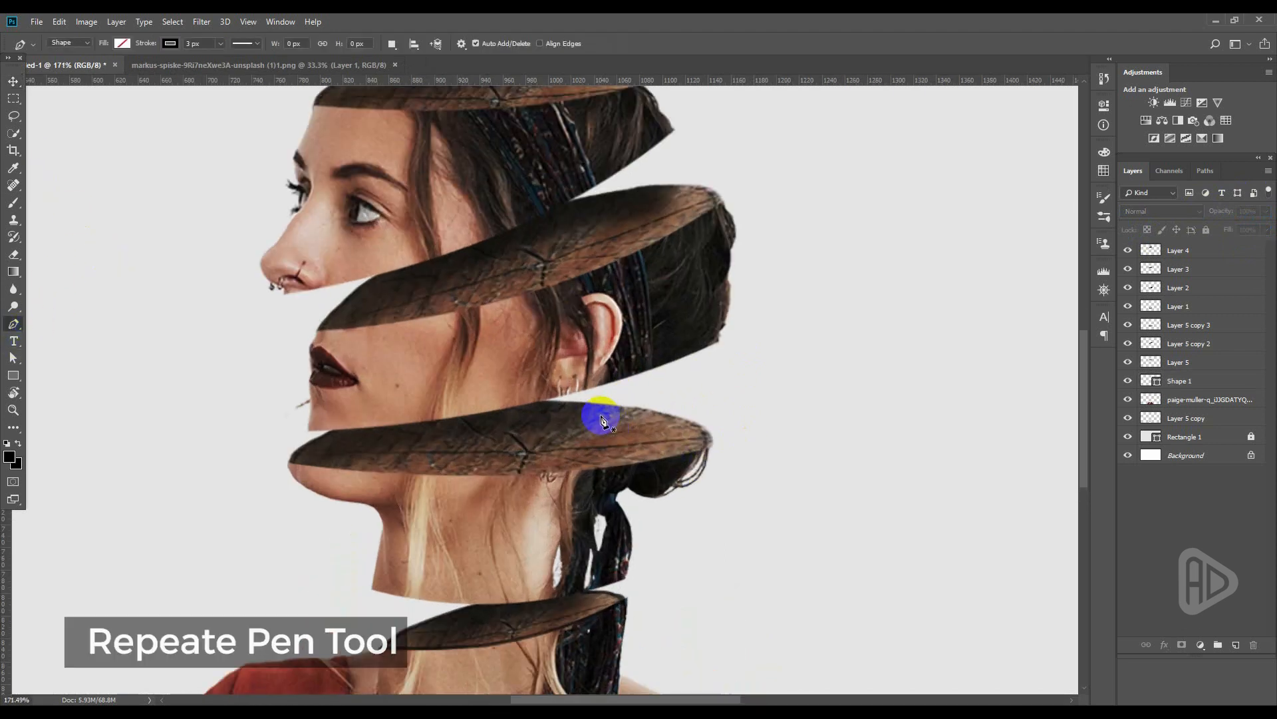
pyautogui.click(534, 400)
pyautogui.scroll(1, 656, 432)
pyautogui.moveTo(629, 405); pyautogui.dragTo(733, 455)
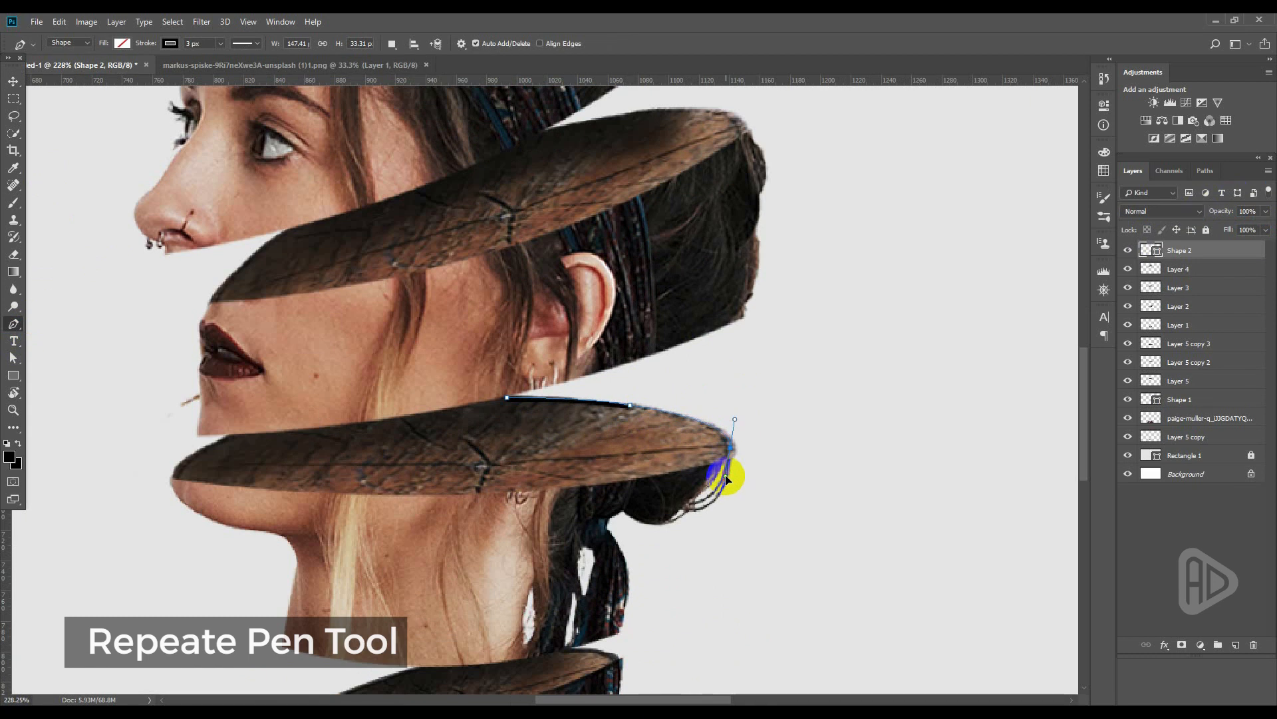
pyautogui.keyDown('alt'); pyautogui.click(730, 448); pyautogui.keyUp('alt')
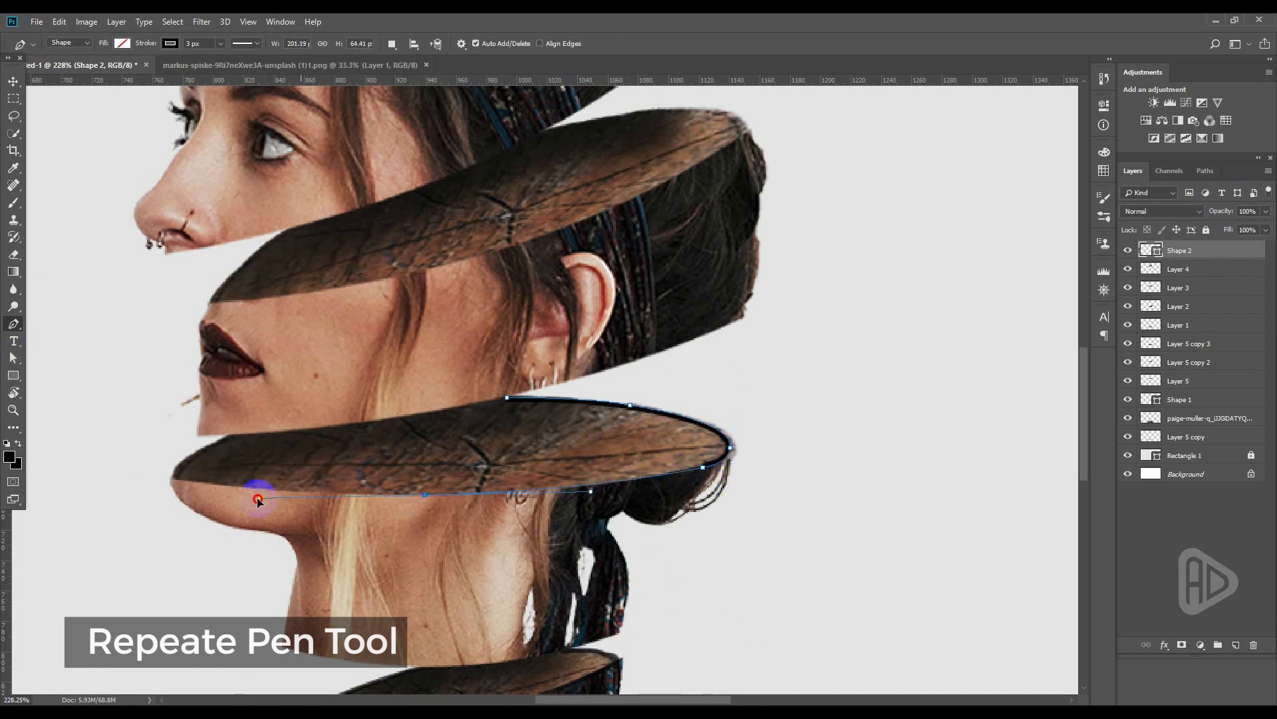
pyautogui.moveTo(259, 499); pyautogui.dragTo(259, 497)
pyautogui.keyDown('alt'); pyautogui.click(425, 495); pyautogui.keyUp('alt')
# Continue the chin disc's outline around its front tip onto the upper edge, and select the back-end anchor for refining the curve.
pyautogui.moveTo(172, 476); pyautogui.dragTo(122, 462)
pyautogui.keyDown('alt'); pyautogui.click(171, 477); pyautogui.keyUp('alt')
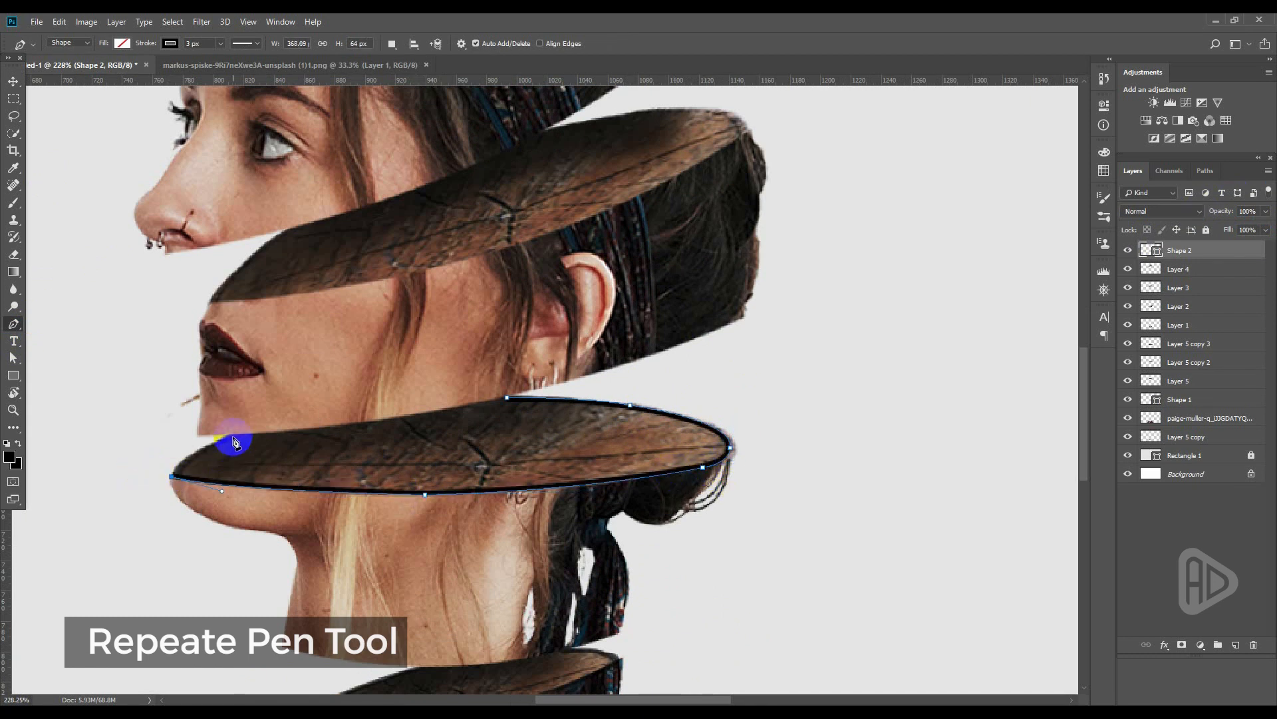
pyautogui.keyDown('alt'); pyautogui.click(237, 437); pyautogui.keyUp('alt')
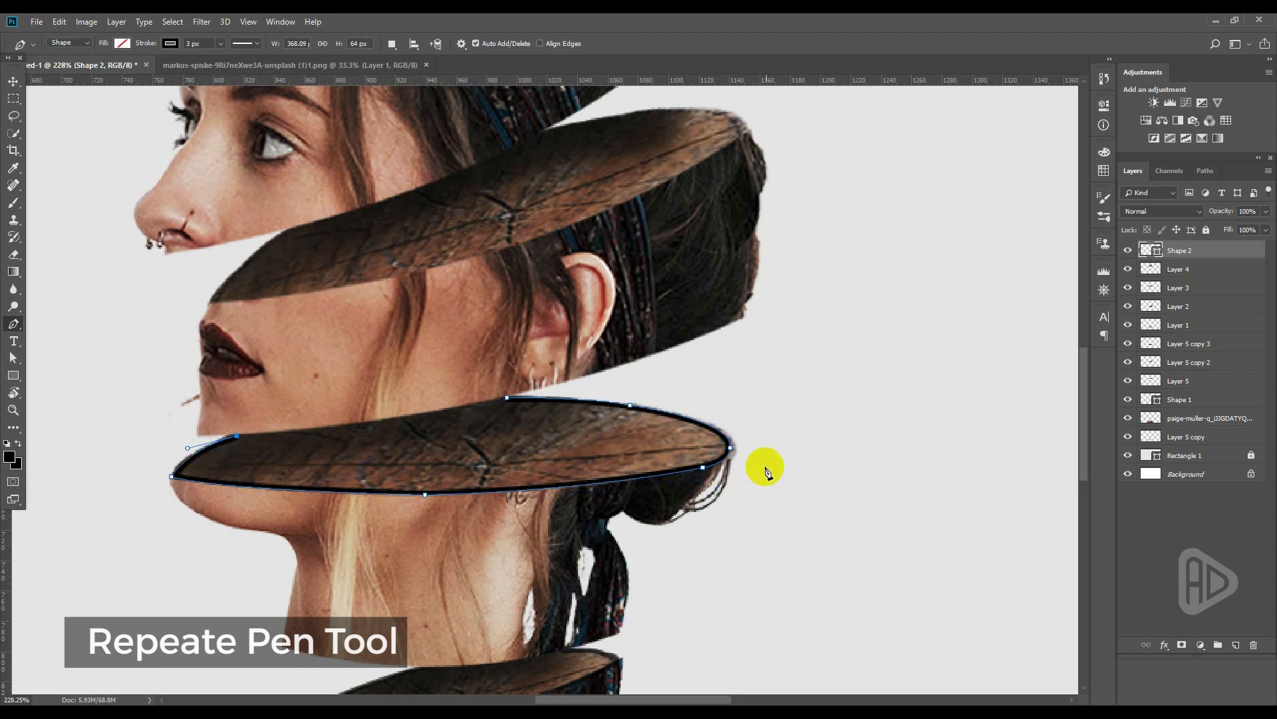
pyautogui.moveTo(13, 358); pyautogui.dragTo(50, 369)
pyautogui.click(734, 452)
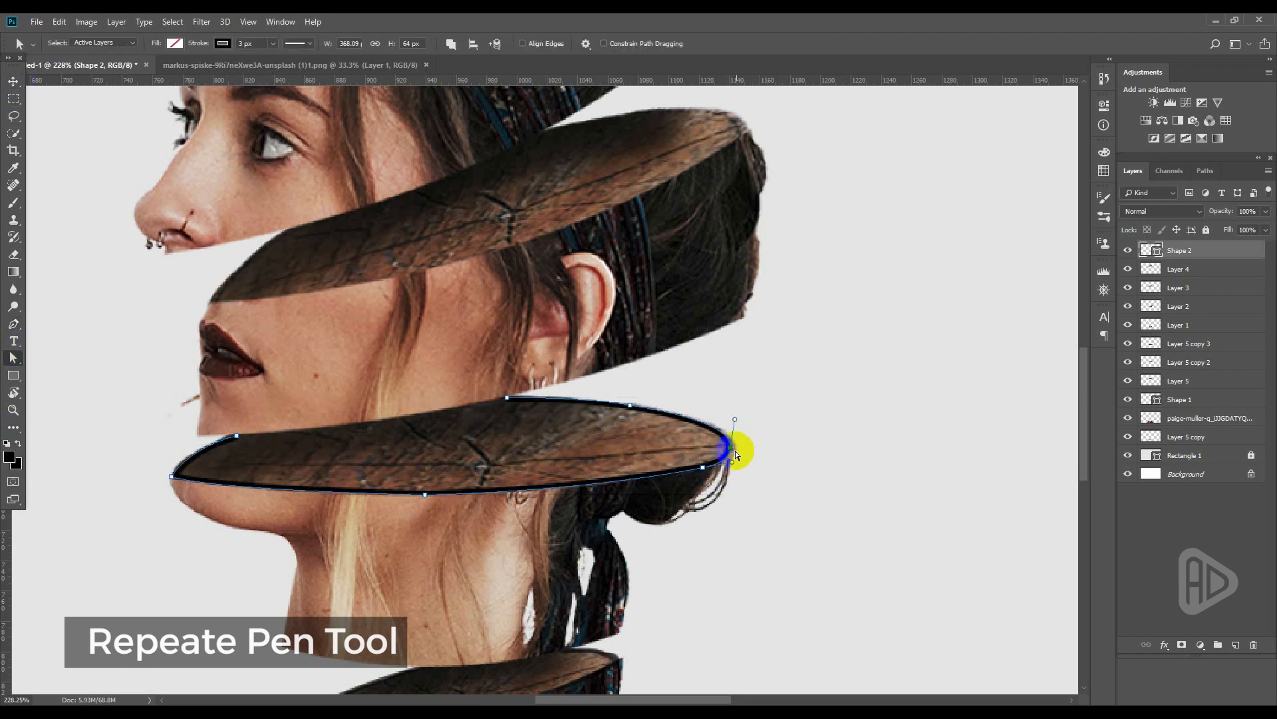
pyautogui.click(14, 81)
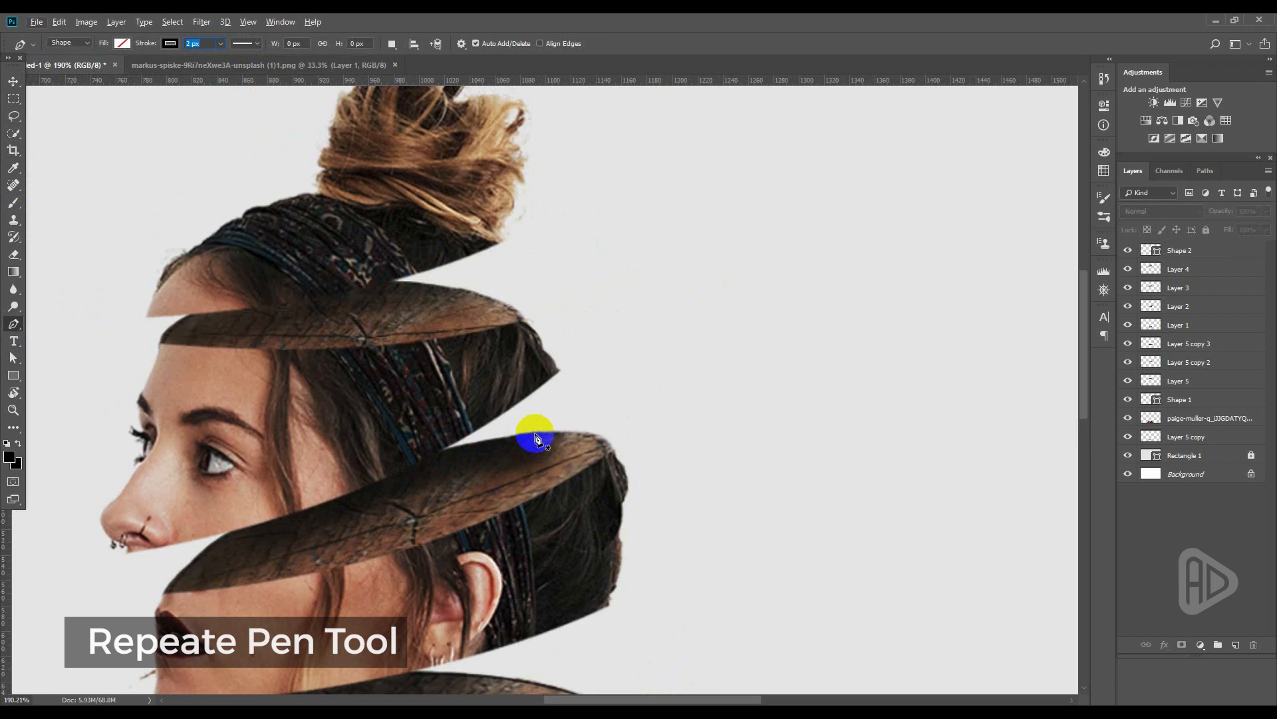
# Trace a black 2 px pen outline around the back tip, lower edge and front tip of the mouth slice's wood disc.
pyautogui.click(532, 432)
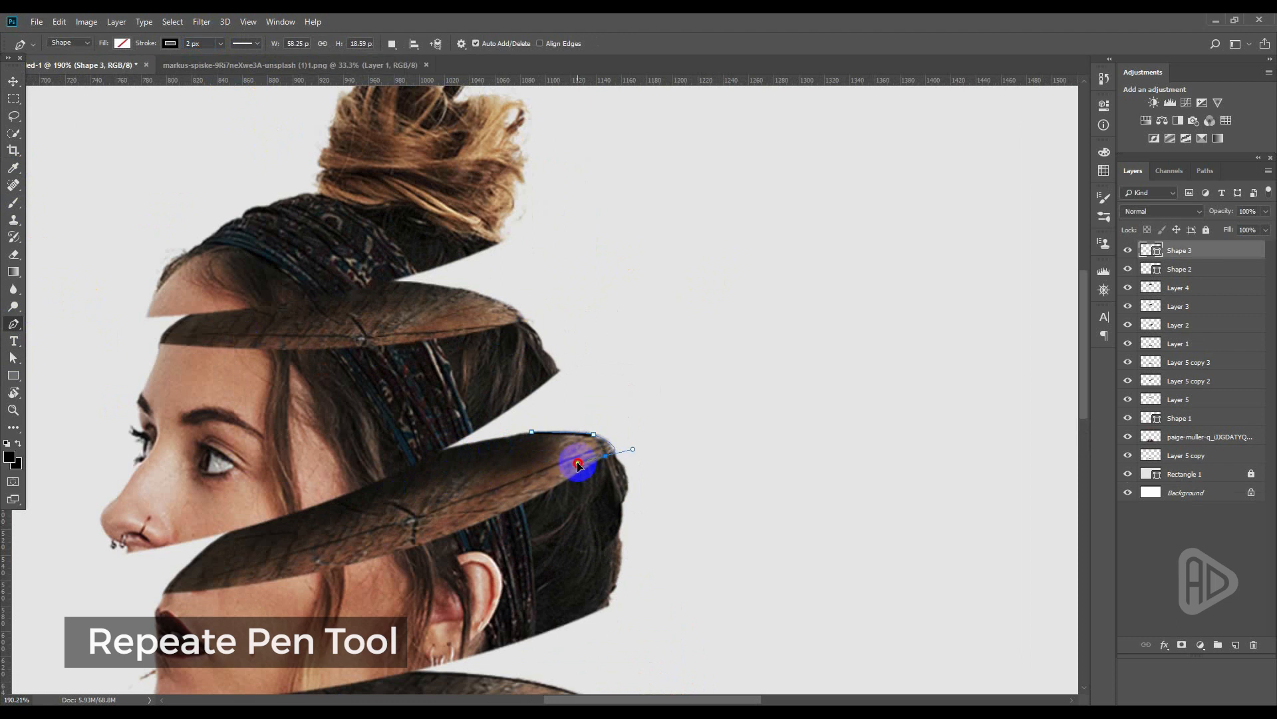
pyautogui.moveTo(436, 539)
pyautogui.mouseDown()
pyautogui.moveTo(414, 536)
pyautogui.moveTo(422, 551)
pyautogui.mouseUp()
pyautogui.moveTo(203, 589); pyautogui.dragTo(255, 517)
pyautogui.keyDown('alt'); pyautogui.click(164, 592); pyautogui.keyUp('alt')
pyautogui.scroll(3, 182, 566)
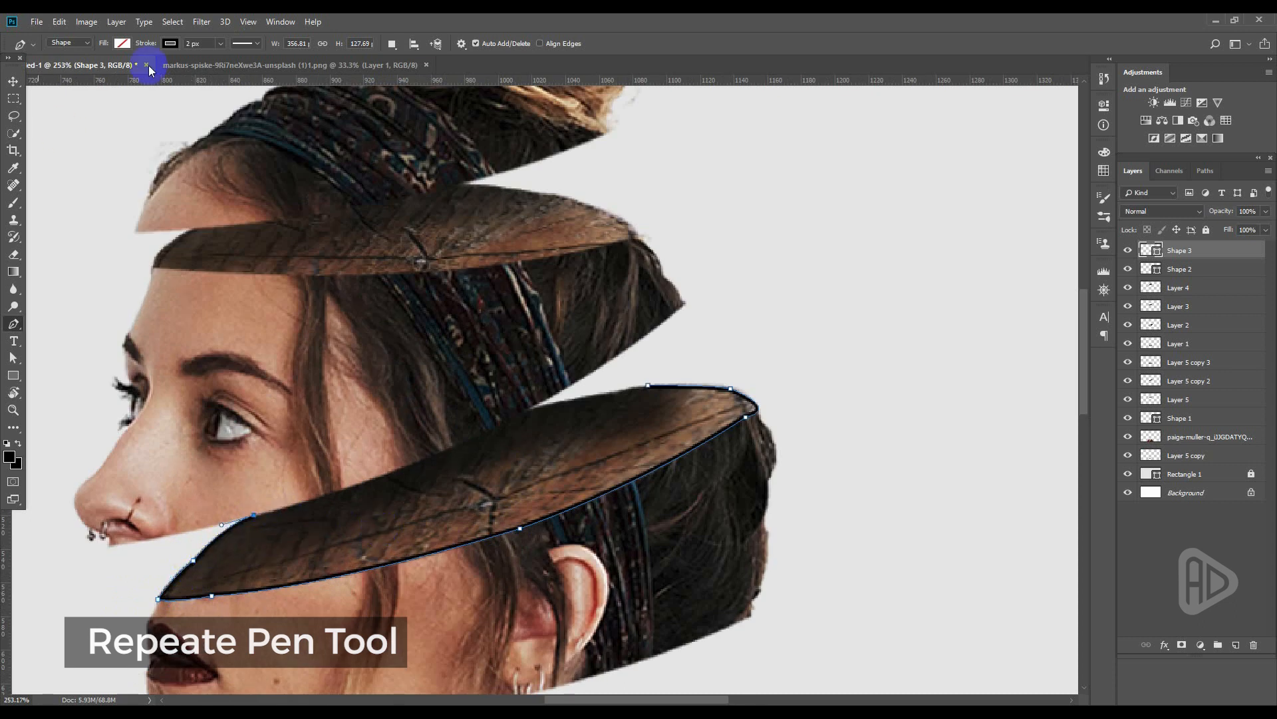
# Lower the opacity of the mouth disc's outline layer and deselect it.
pyautogui.click(12, 82)
pyautogui.moveTo(1222, 212); pyautogui.dragTo(1150, 202)
pyautogui.click(854, 406)
pyautogui.scroll(-9, 853, 405)
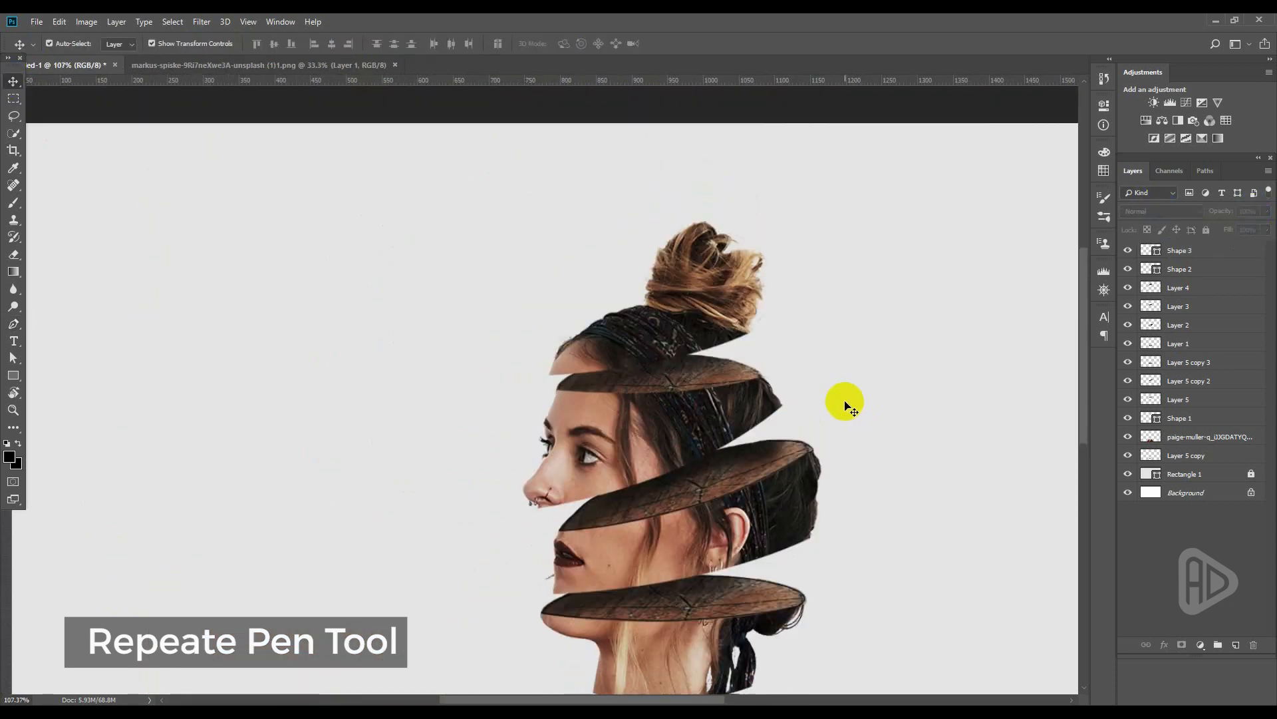
# Trace a black 2 px pen outline around the forehead slice's wood disc, from the back tip along the lower edge to the front tip.
pyautogui.scroll(9, 818, 392)
pyautogui.press('p')
pyautogui.moveTo(573, 376); pyautogui.dragTo(664, 432)
pyautogui.keyDown('alt'); pyautogui.click(605, 383); pyautogui.keyUp('alt')
pyautogui.keyDown('alt'); pyautogui.click(643, 391); pyautogui.keyUp('alt')
pyautogui.keyDown('alt'); pyautogui.click(681, 429); pyautogui.keyUp('alt')
pyautogui.moveTo(561, 453); pyautogui.dragTo(483, 461)
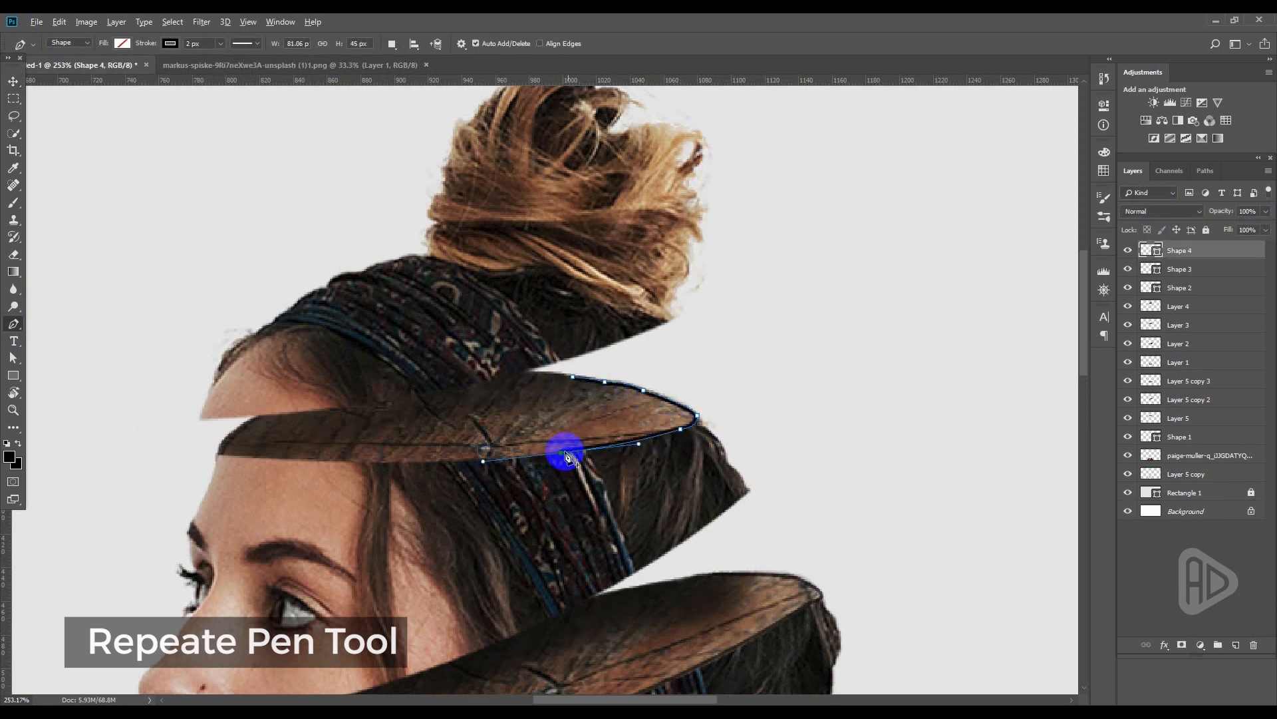
pyautogui.keyDown('alt'); pyautogui.click(562, 453); pyautogui.keyUp('alt')
pyautogui.moveTo(394, 465)
pyautogui.mouseDown()
pyautogui.moveTo(373, 461)
pyautogui.moveTo(393, 462)
pyautogui.mouseUp()
pyautogui.moveTo(220, 454); pyautogui.dragTo(189, 447)
pyautogui.keyDown('alt'); pyautogui.click(220, 454); pyautogui.keyUp('alt')
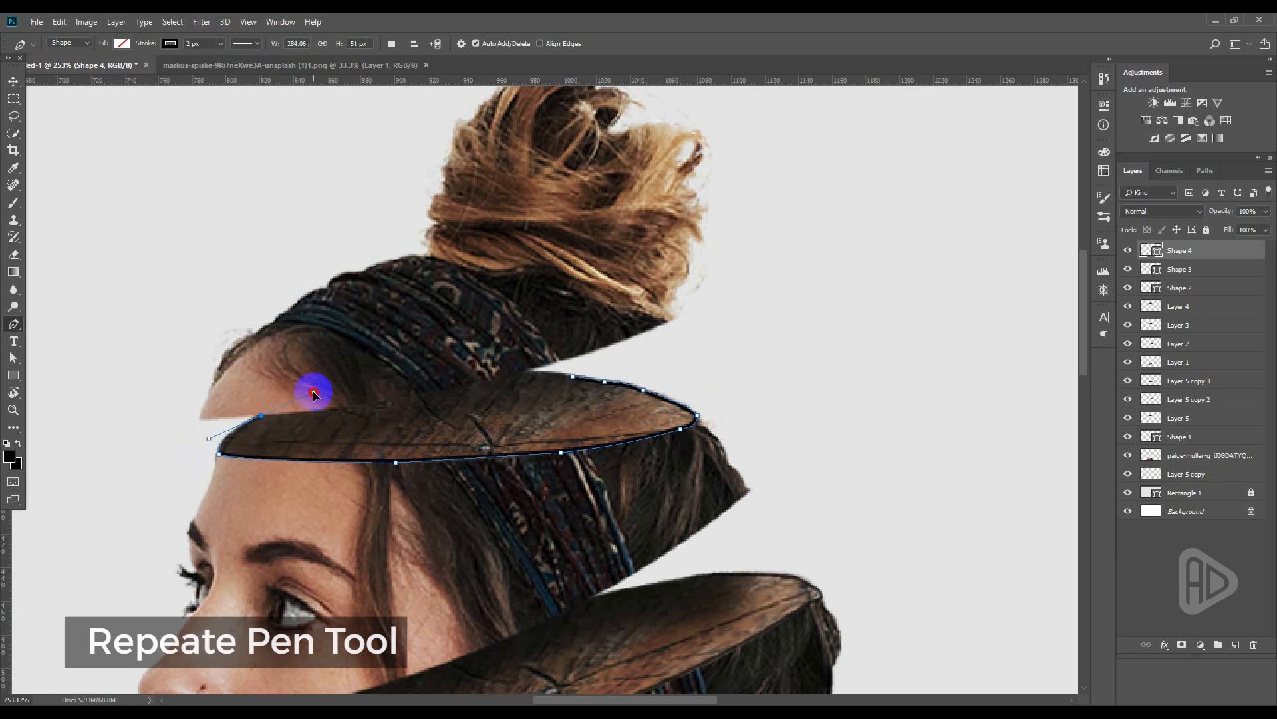
# Set the forehead disc outline layer's opacity to 70% and deselect it.
pyautogui.write('v')
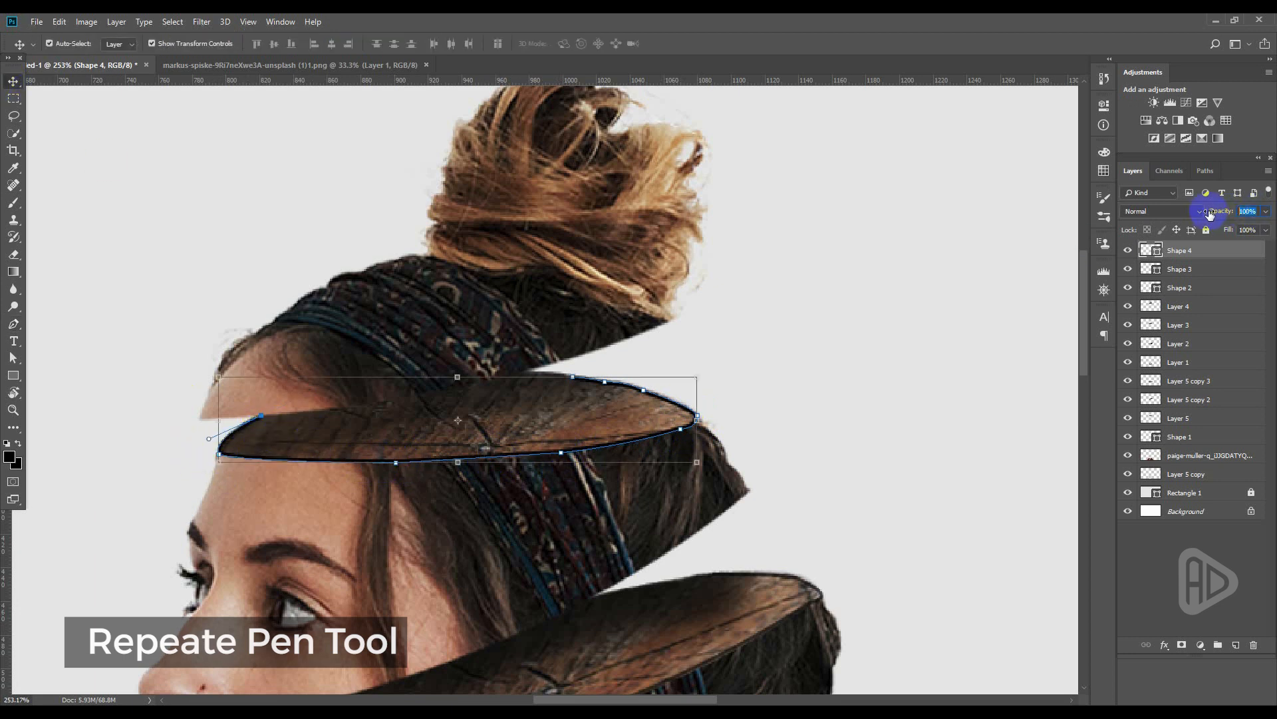
pyautogui.write('80')
pyautogui.press('Return')
pyautogui.click(181, 172)
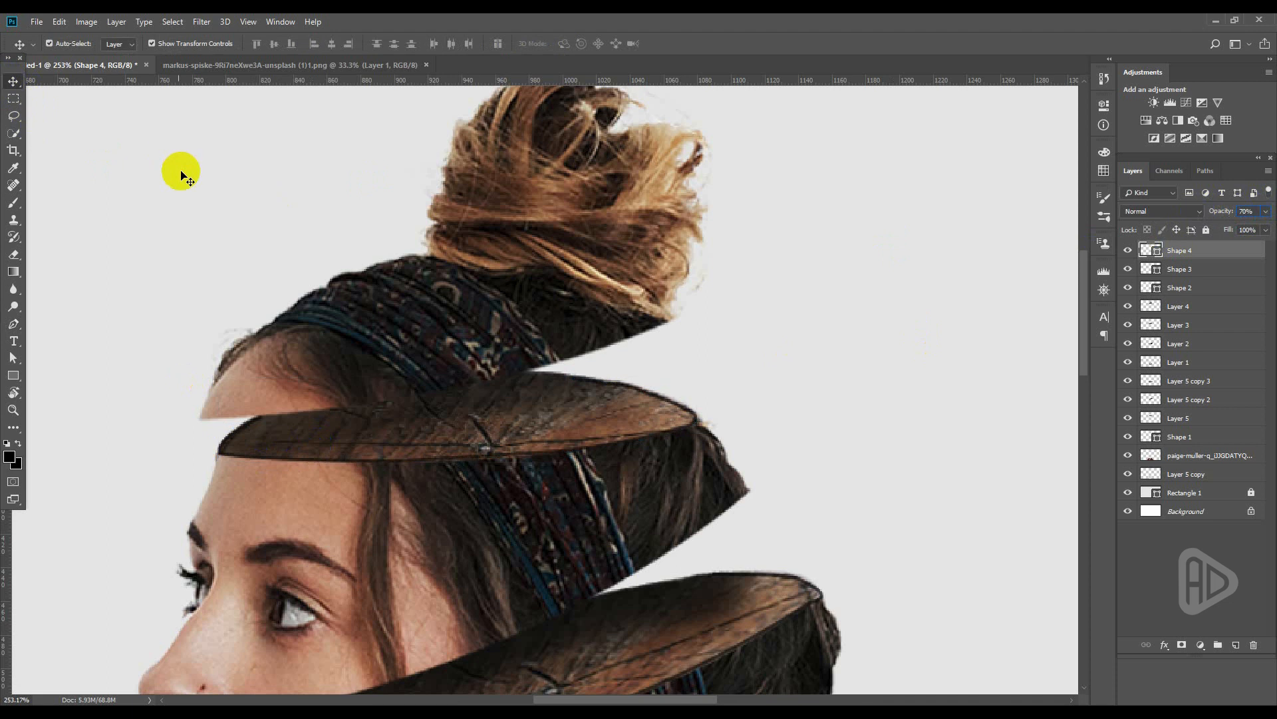
# Open the blossom image han-chenxu-s87ngBxo4xg-unsplash2.png from the images folder as its own document and select its layer.
pyautogui.scroll(-10, 805, 413)
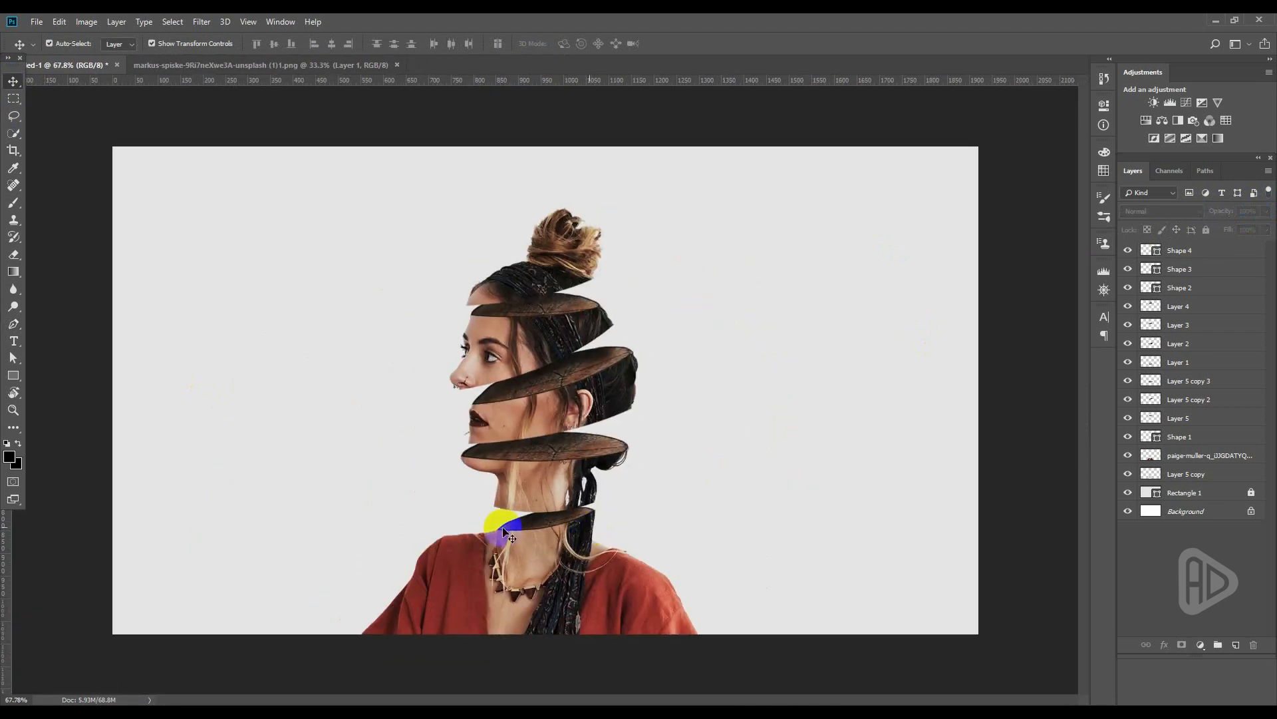
pyautogui.click(373, 713)
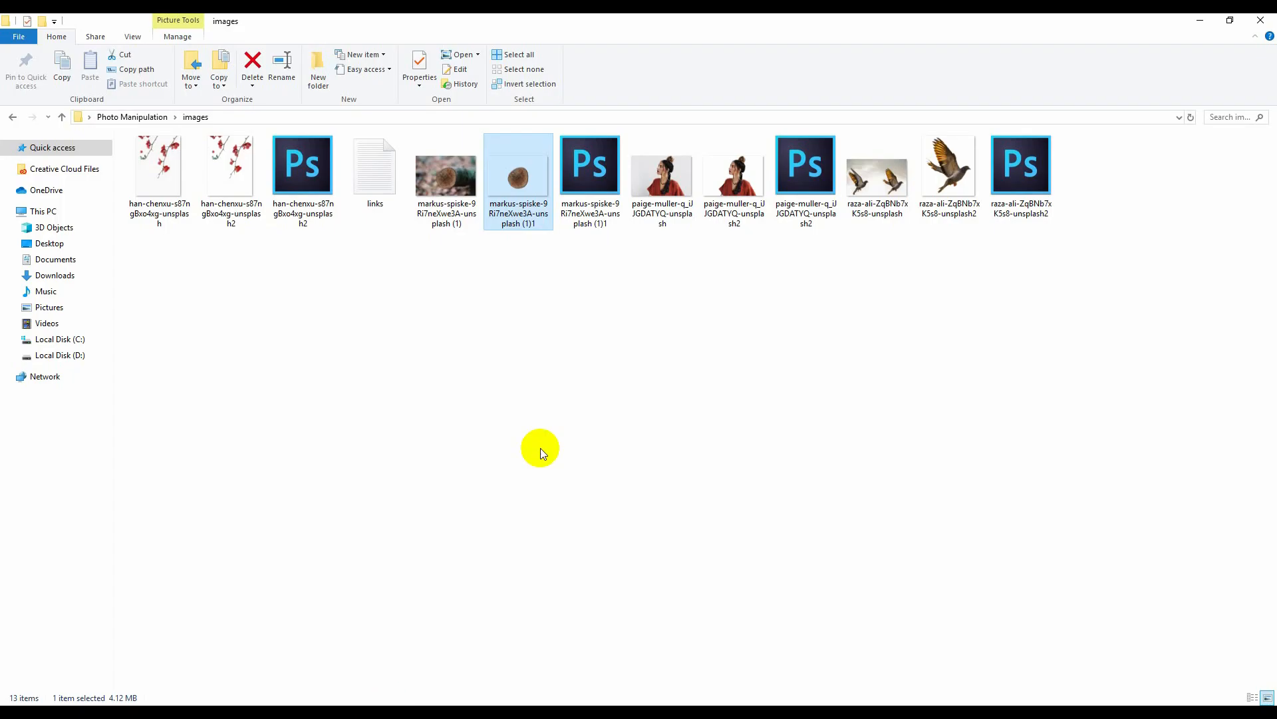
pyautogui.click(597, 368)
pyautogui.moveTo(239, 165); pyautogui.dragTo(562, 50)
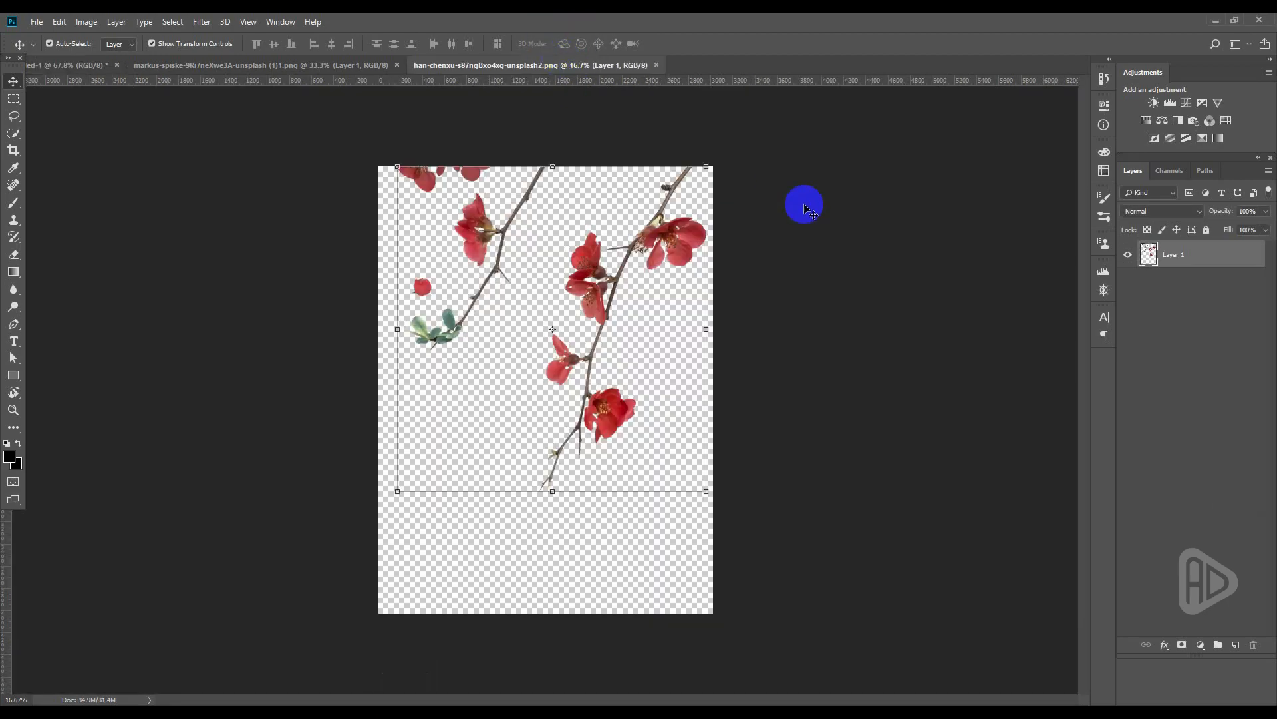
pyautogui.click(707, 223)
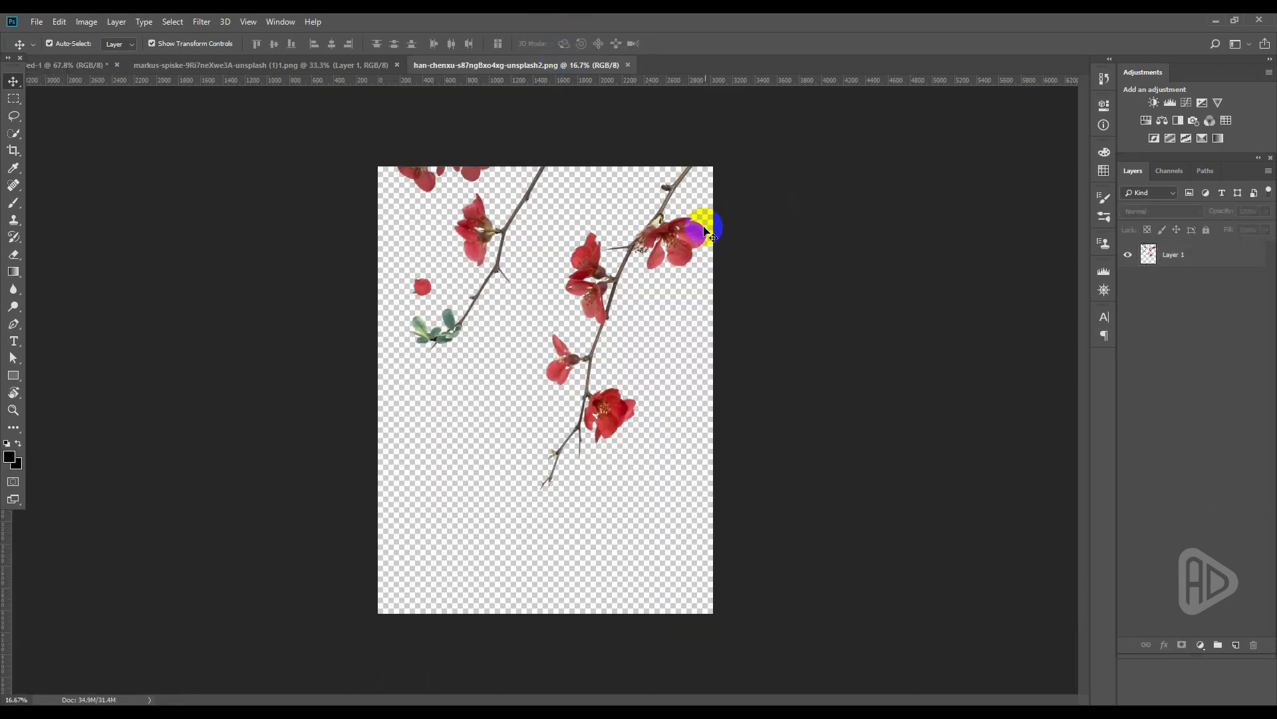
pyautogui.click(688, 230)
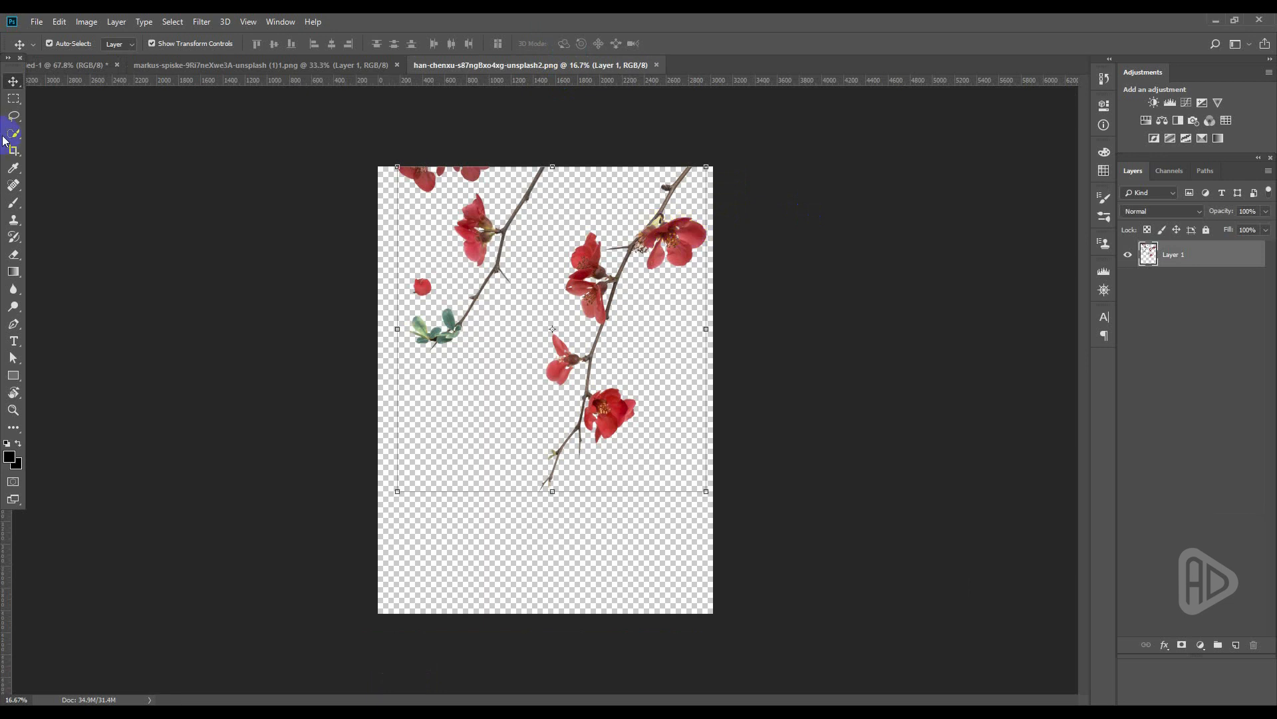
# Lasso the long blossom branch on the image's right side, then copy and paste it onto a new layer.
pyautogui.press('l')
pyautogui.moveTo(596, 161)
pyautogui.mouseDown()
pyautogui.moveTo(502, 367)
pyautogui.moveTo(508, 485)
pyautogui.moveTo(546, 515)
pyautogui.moveTo(699, 440)
pyautogui.moveTo(729, 345)
pyautogui.moveTo(731, 246)
pyautogui.mouseUp()
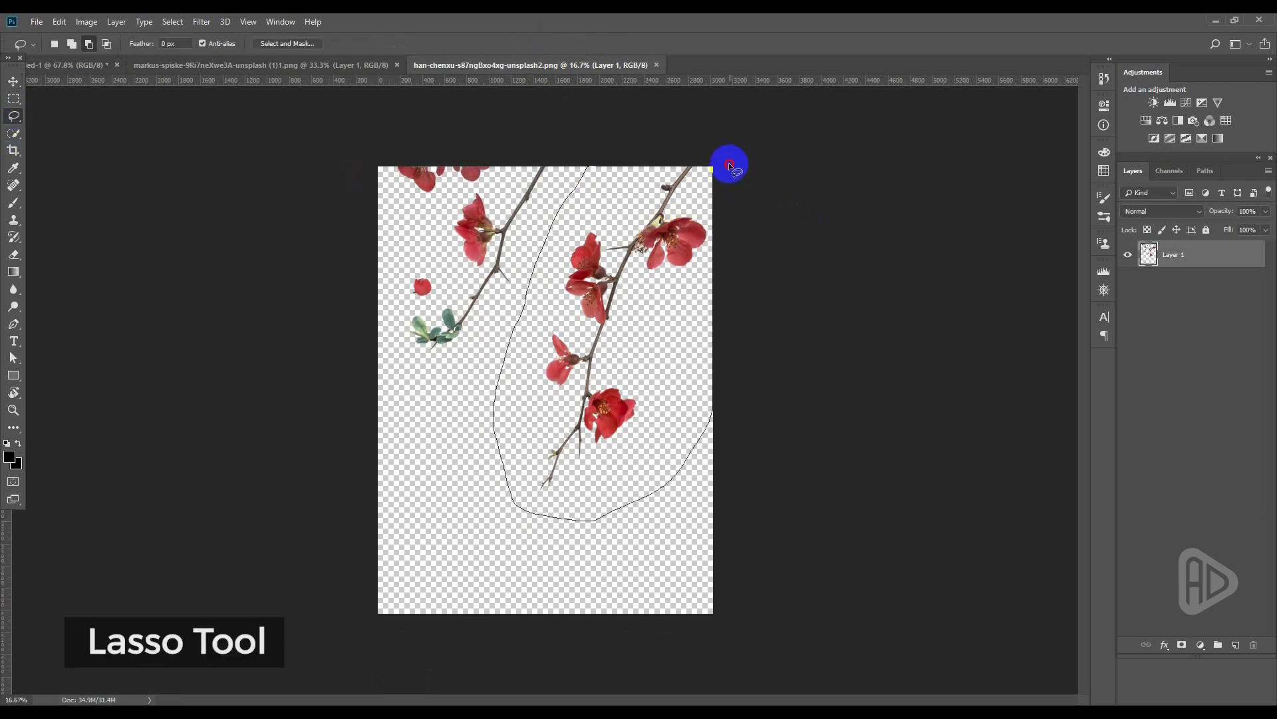
pyautogui.moveTo(589, 167); pyautogui.dragTo(783, 183)
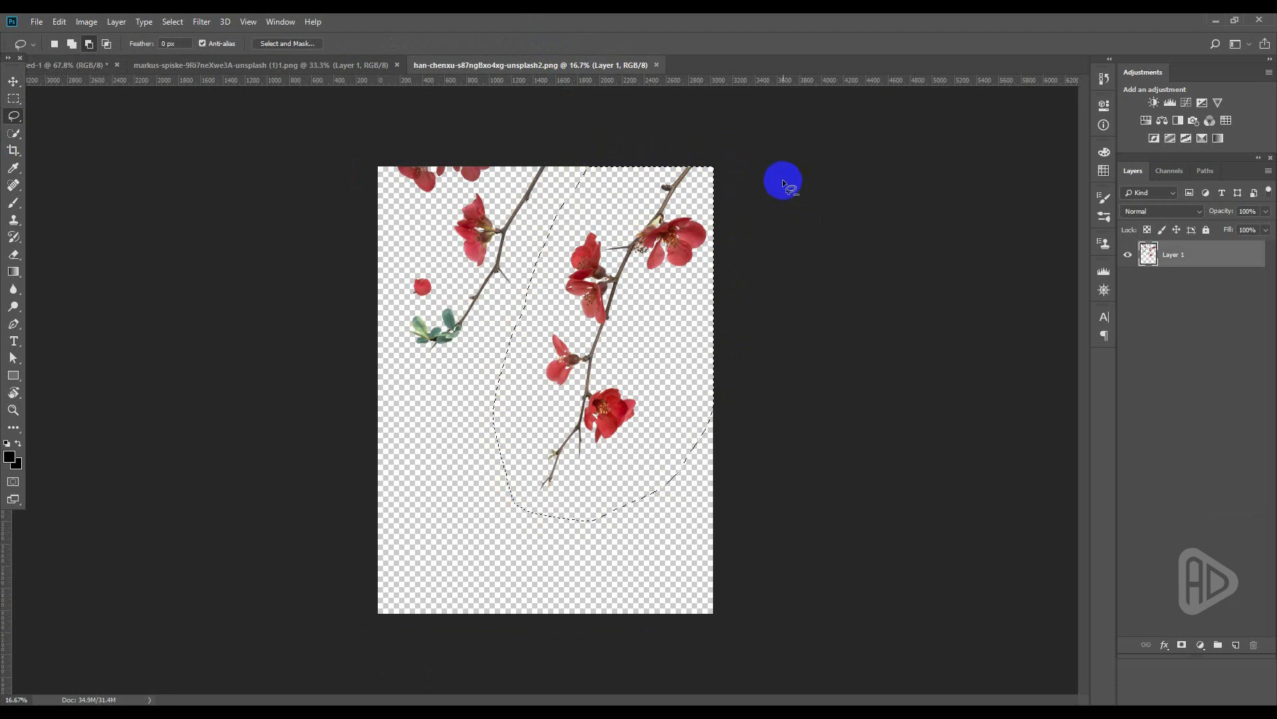
pyautogui.click(59, 21)
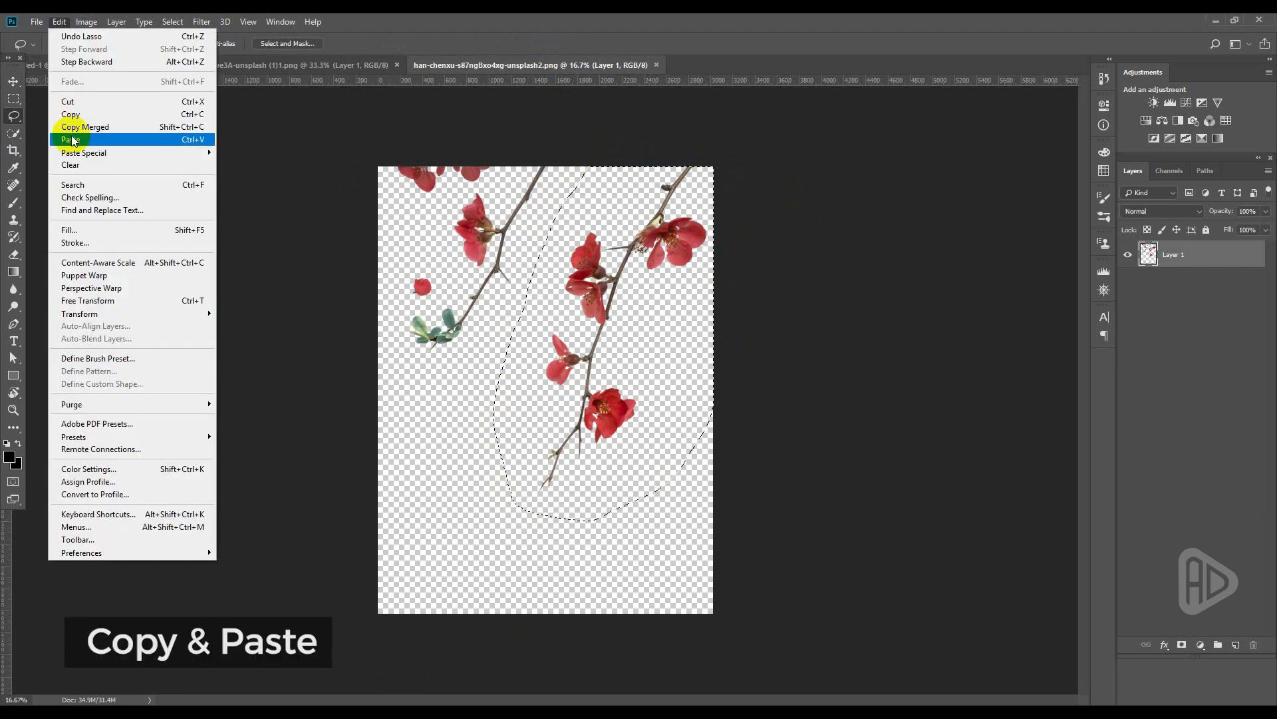
pyautogui.click(69, 113)
pyautogui.click(59, 22)
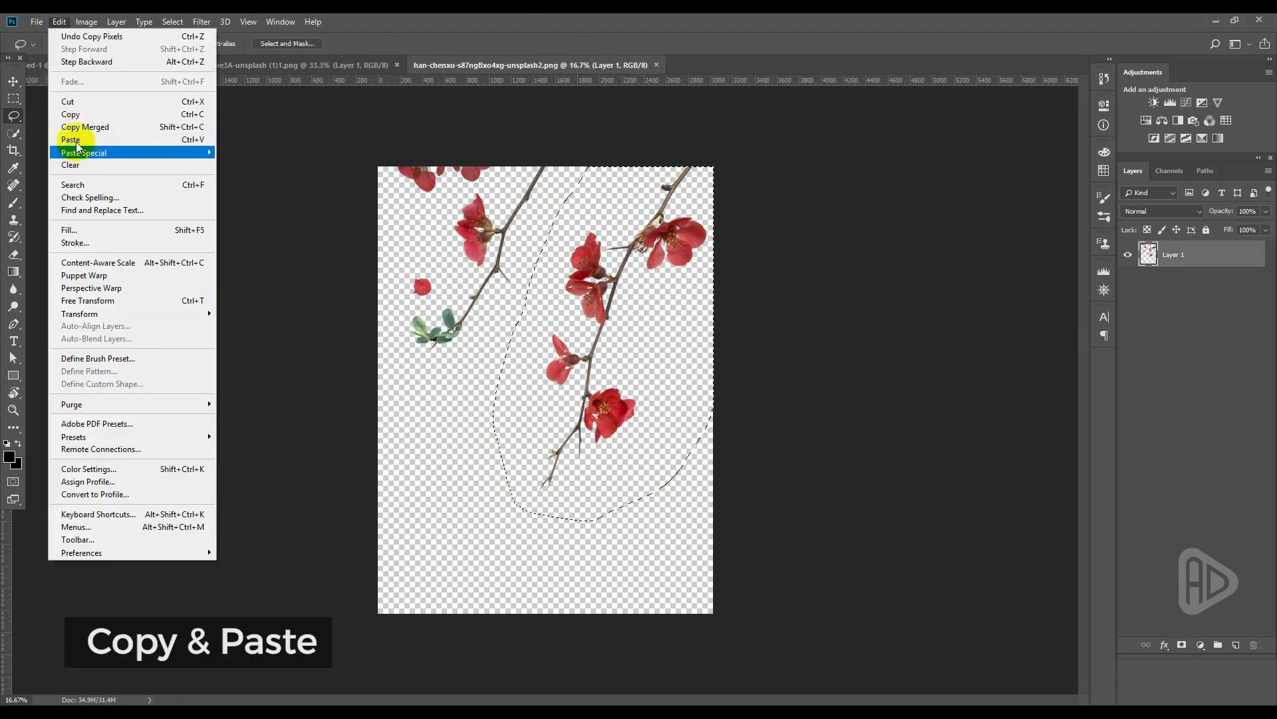
pyautogui.click(74, 141)
# Move the pasted branch into the sliced-head composition and scale it to about 10%, placed in front of the hair bun.
pyautogui.click(13, 81)
pyautogui.moveTo(569, 265); pyautogui.dragTo(499, 257)
pyautogui.scroll(-3, 500, 257)
pyautogui.scroll(-2, 500, 256)
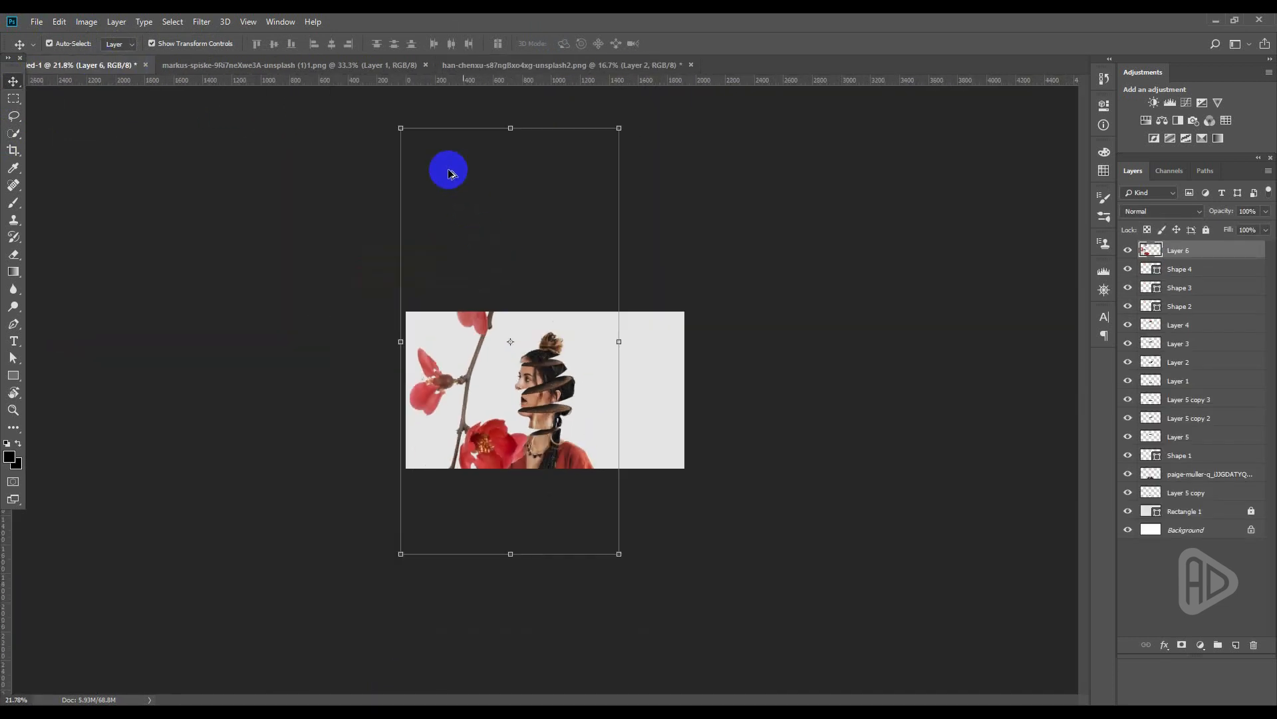
pyautogui.moveTo(401, 125); pyautogui.dragTo(509, 333)
pyautogui.scroll(5, 509, 333)
pyautogui.scroll(1, 499, 183)
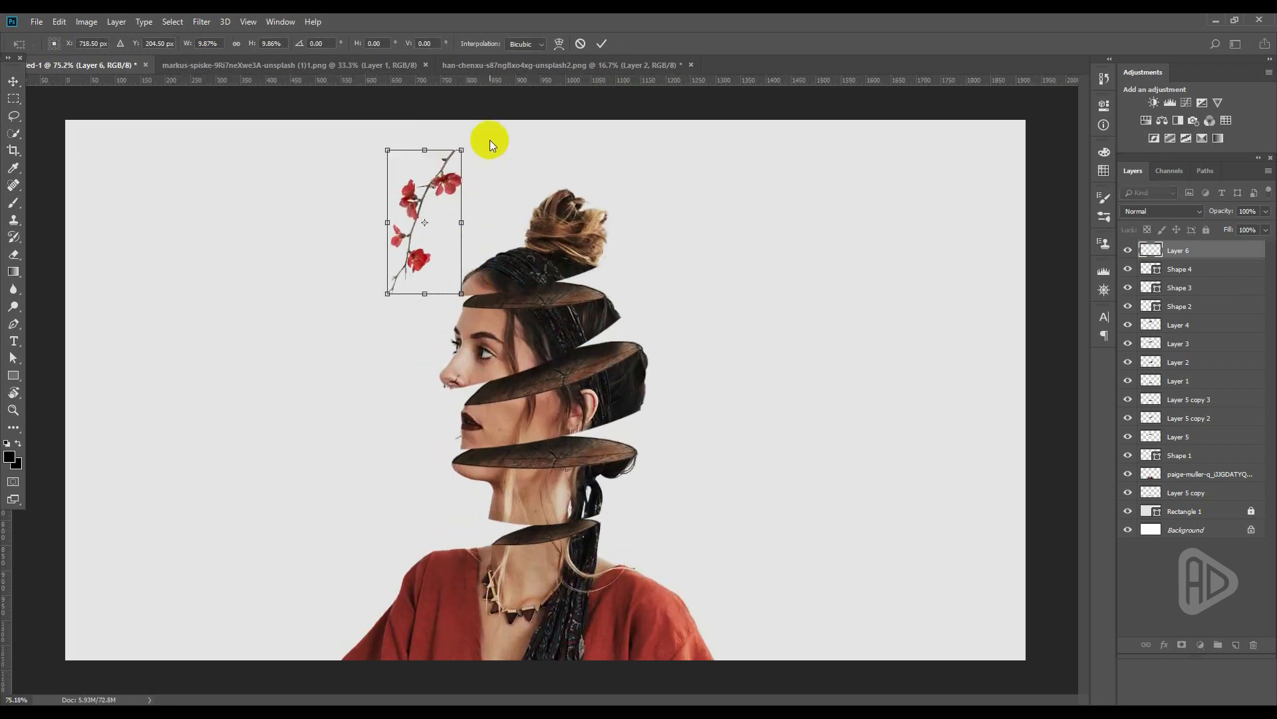
pyautogui.hotkey('alt', 'space')
pyautogui.press('Escape')
pyautogui.press('Return')
pyautogui.click(527, 149)
pyautogui.click(557, 227)
pyautogui.click(625, 163)
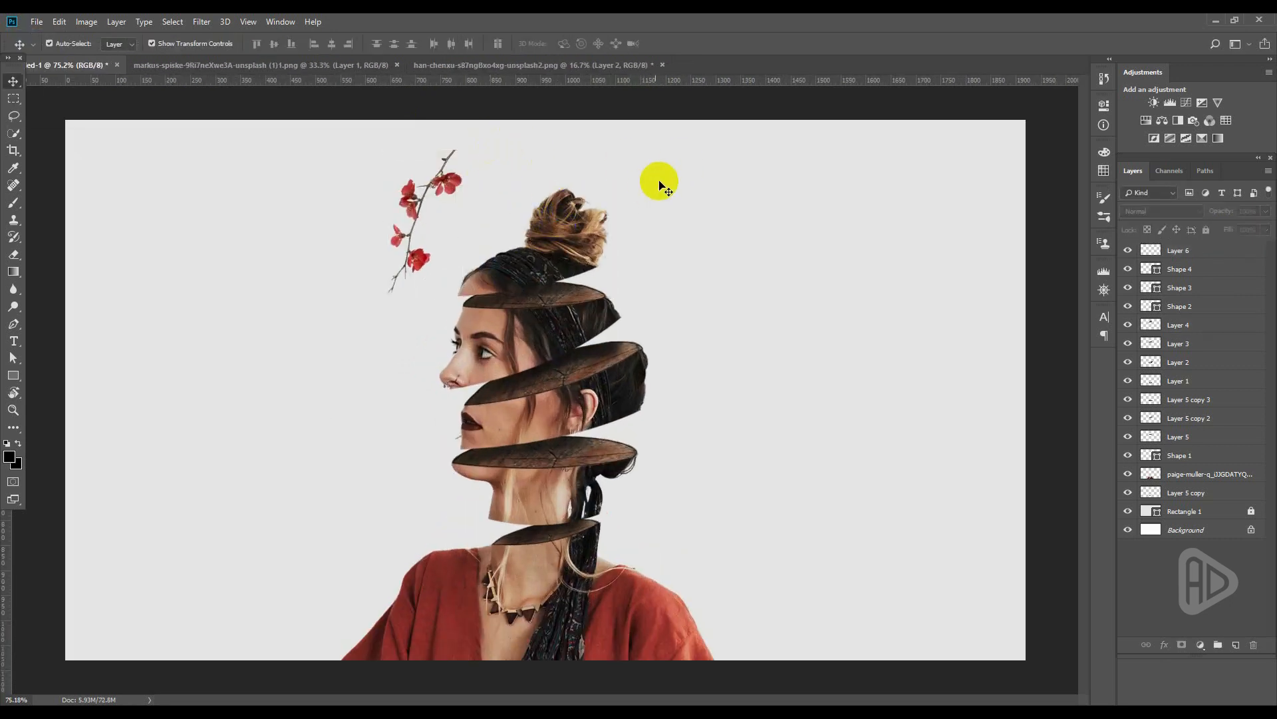
# Shift the top head slice with the bun slightly up and back, and rotate it about 1.7° clockwise.
pyautogui.moveTo(660, 180); pyautogui.dragTo(531, 271)
pyautogui.moveTo(517, 274); pyautogui.dragTo(529, 268)
pyautogui.hotkey('ctrl', 't')
pyautogui.moveTo(656, 265); pyautogui.dragTo(640, 306)
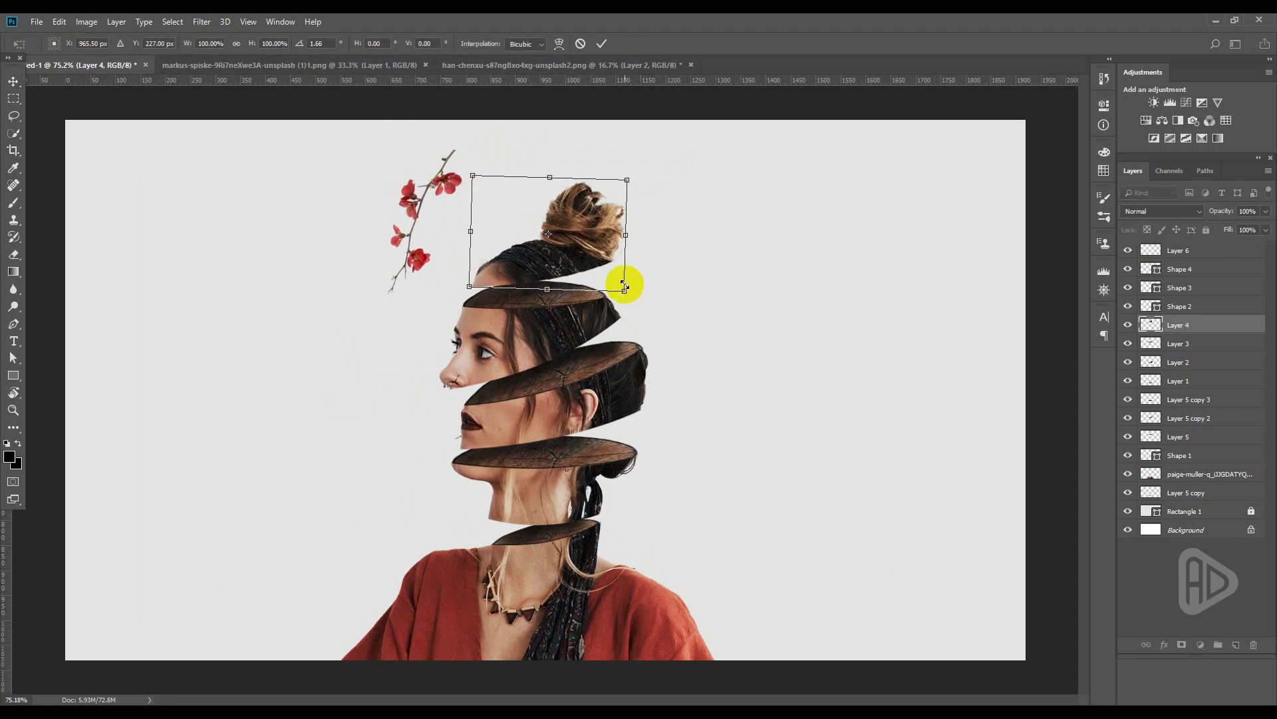
pyautogui.press('Return')
pyautogui.click(684, 324)
# Rotate the small blossom branch to lean outward and place its base on the front tip of the forehead disc.
pyautogui.moveTo(467, 187); pyautogui.dragTo(469, 311)
pyautogui.click(448, 181)
pyautogui.press('Return')
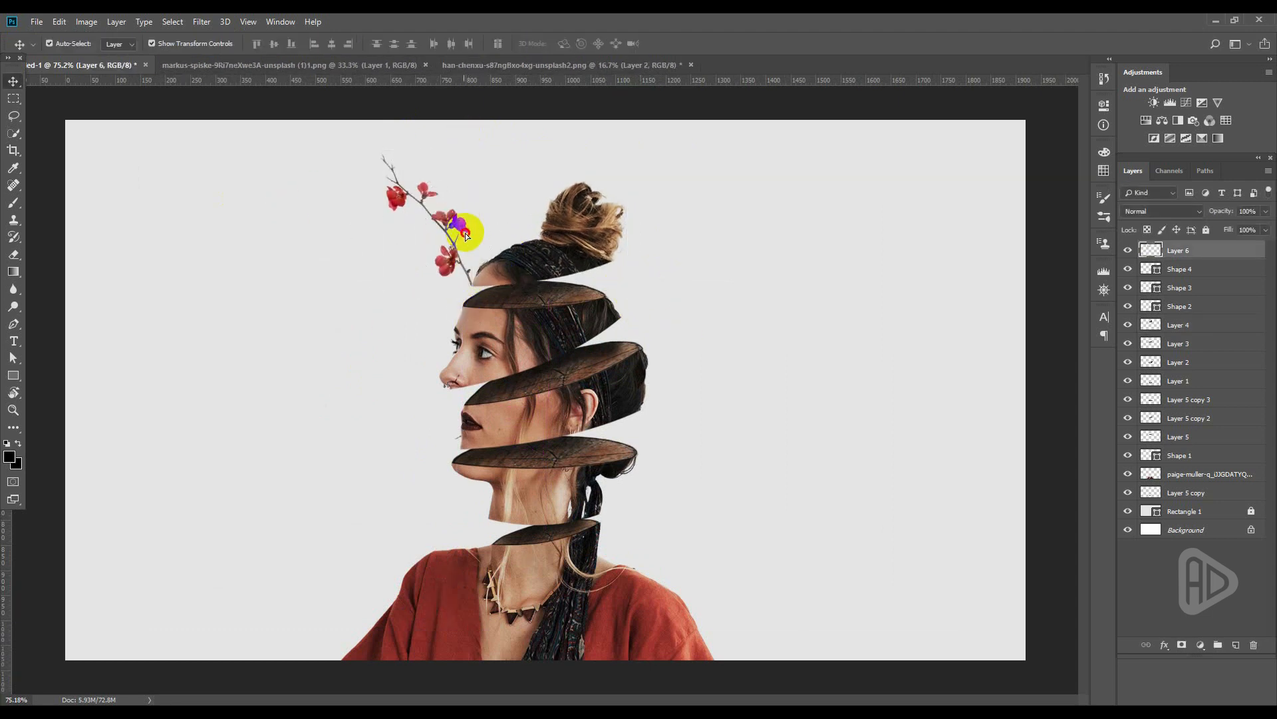
pyautogui.moveTo(464, 229); pyautogui.dragTo(465, 245)
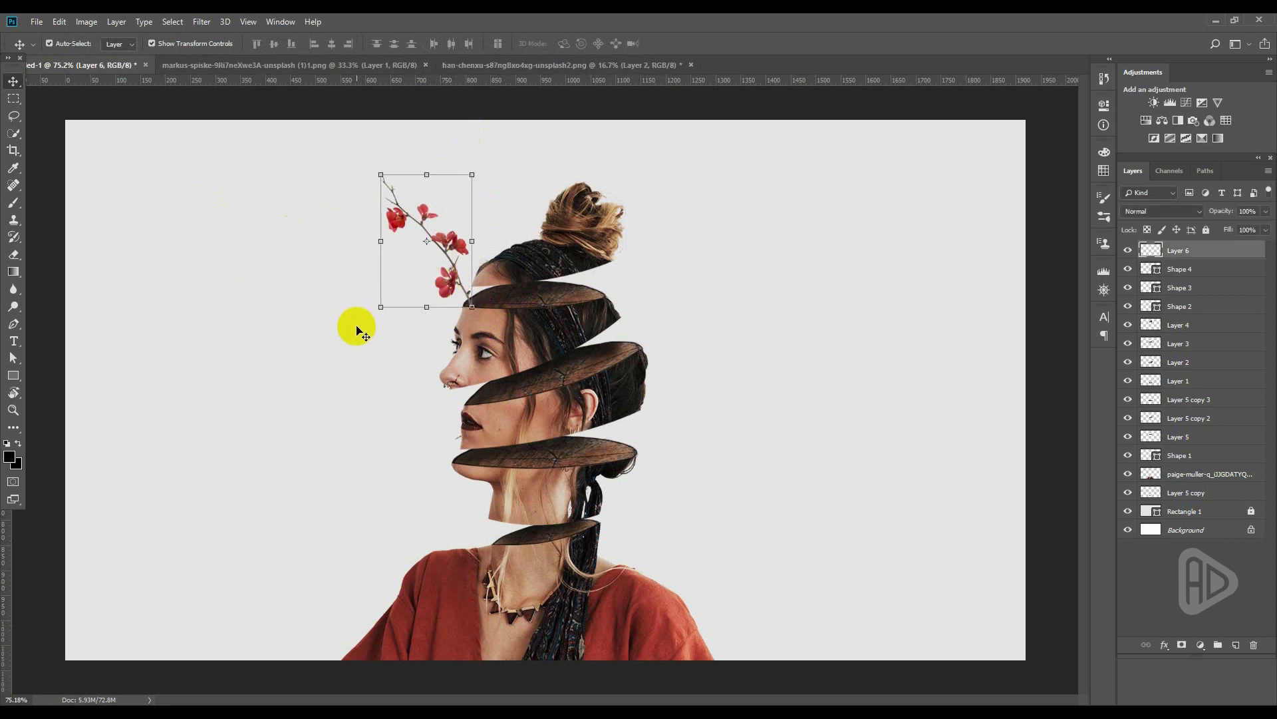
pyautogui.click(320, 318)
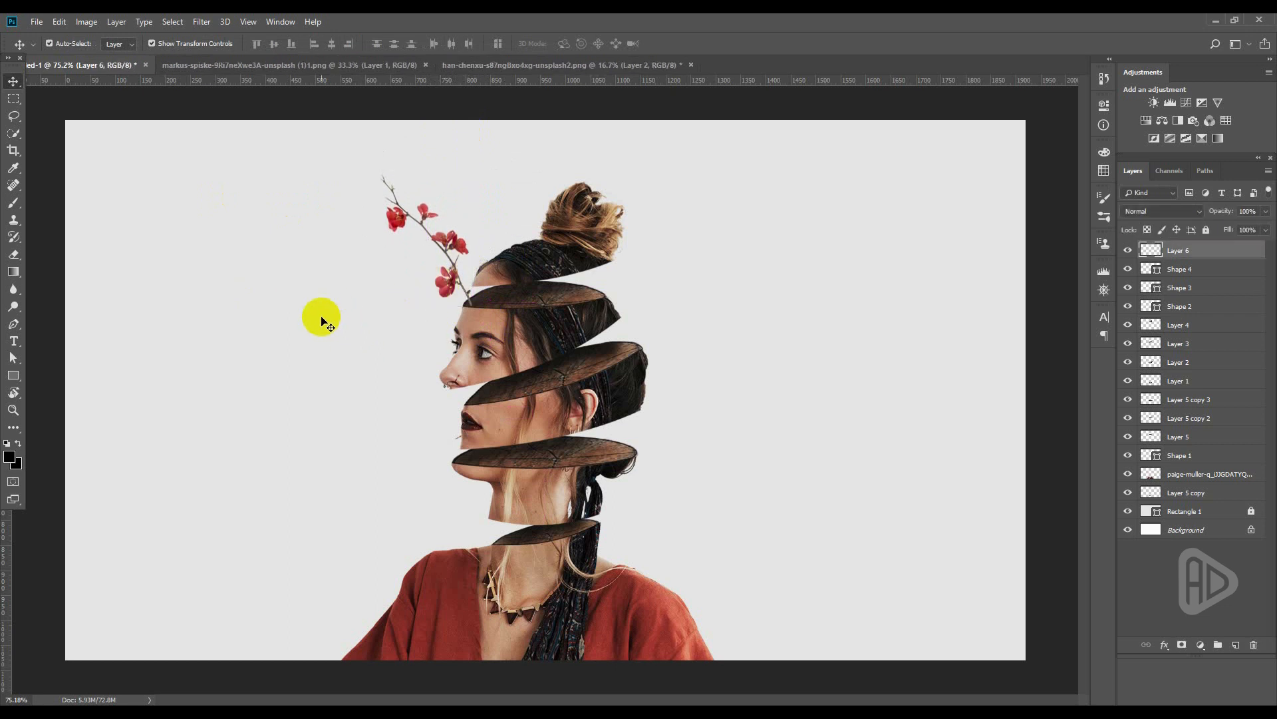
# In the blossom document, lasso the leafy branch with the single flower on Layer 1 and copy and paste it onto a new layer.
pyautogui.click(461, 65)
pyautogui.click(1151, 279)
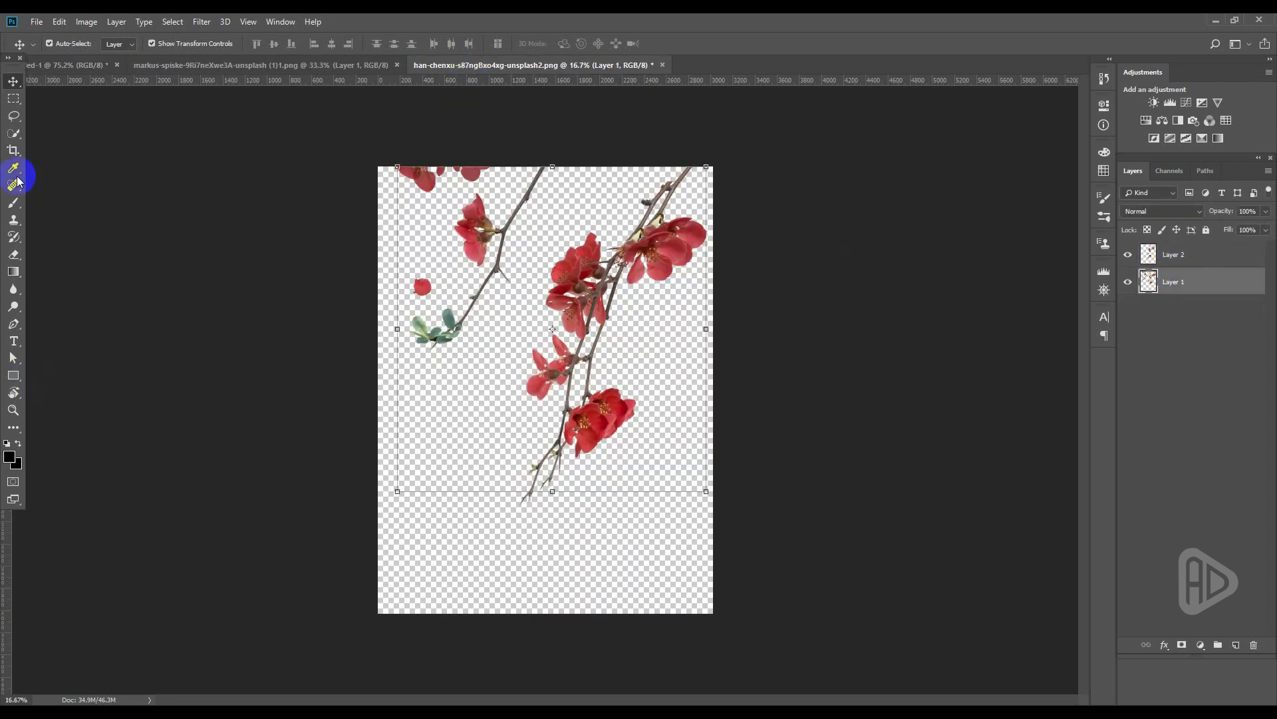
pyautogui.click(14, 115)
pyautogui.moveTo(513, 160)
pyautogui.mouseDown()
pyautogui.moveTo(461, 197)
pyautogui.moveTo(393, 352)
pyautogui.moveTo(442, 372)
pyautogui.moveTo(524, 288)
pyautogui.moveTo(551, 208)
pyautogui.moveTo(519, 161)
pyautogui.mouseUp()
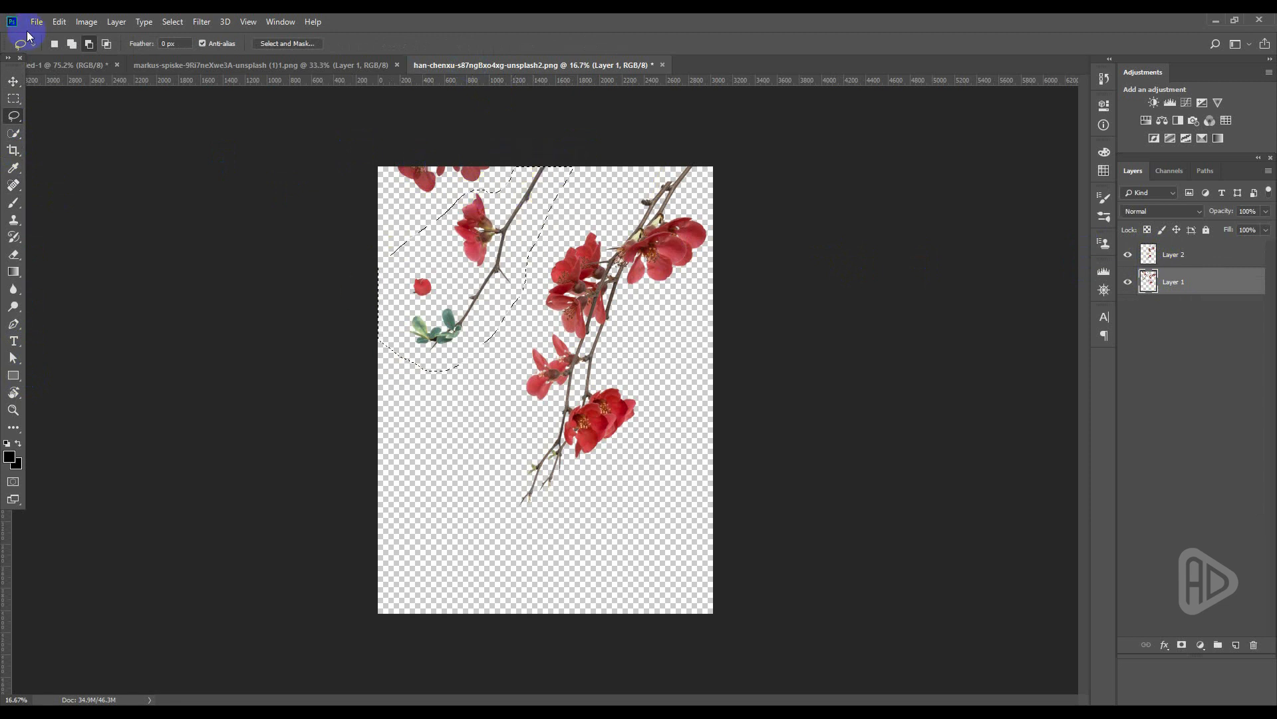
pyautogui.click(59, 21)
pyautogui.click(77, 140)
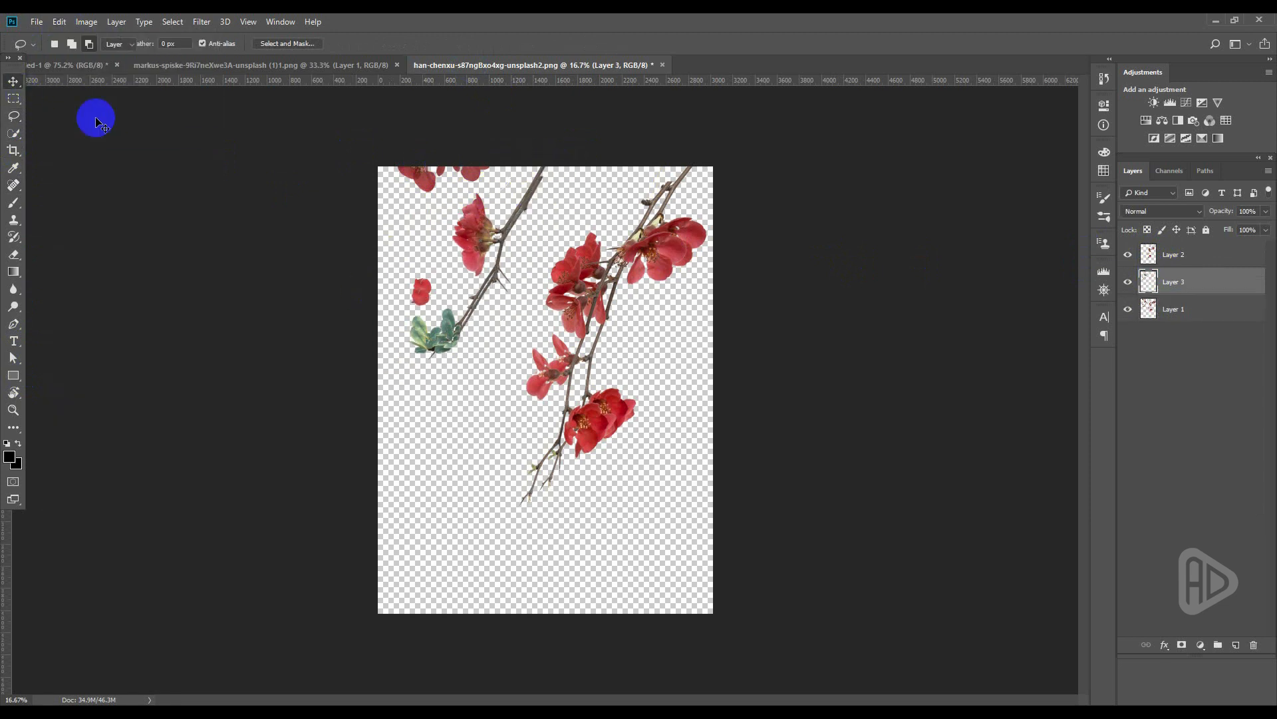
# Move the leafy branch into the sliced-head composition and scale it down to about 44%.
pyautogui.press('v')
pyautogui.moveTo(479, 230); pyautogui.dragTo(663, 305)
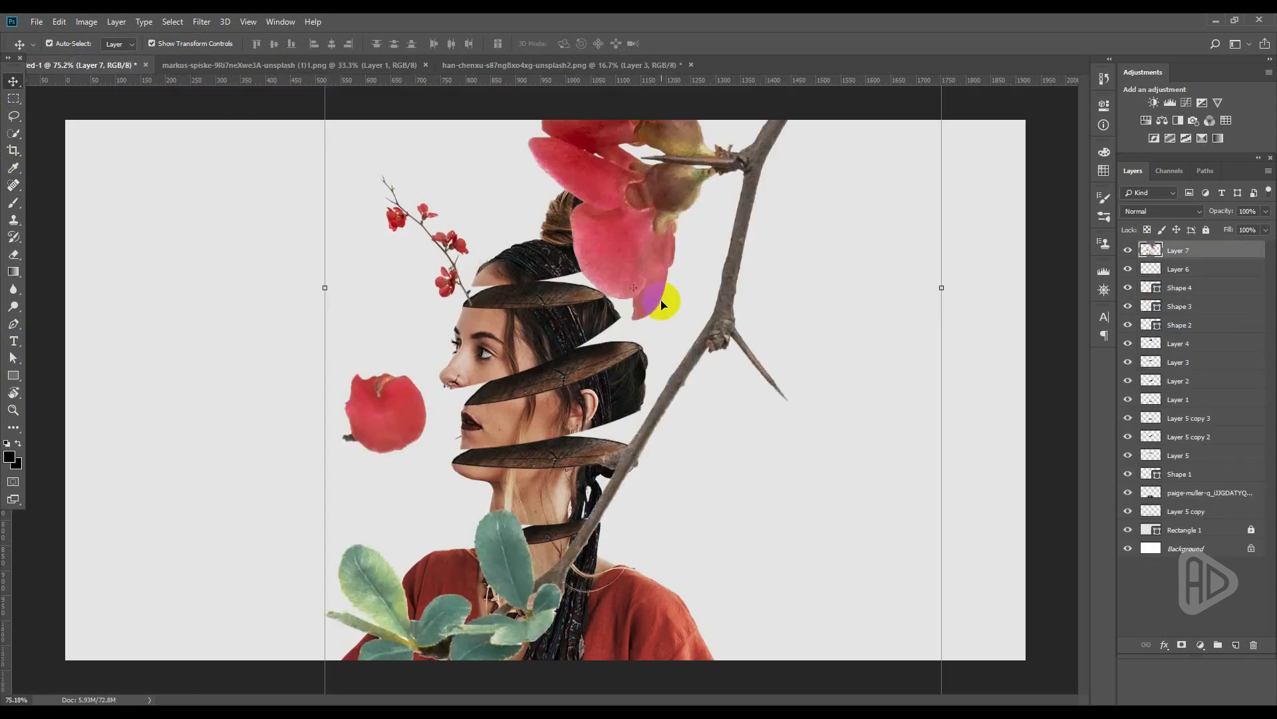
pyautogui.scroll(-7, 664, 303)
pyautogui.moveTo(746, 548); pyautogui.dragTo(656, 433)
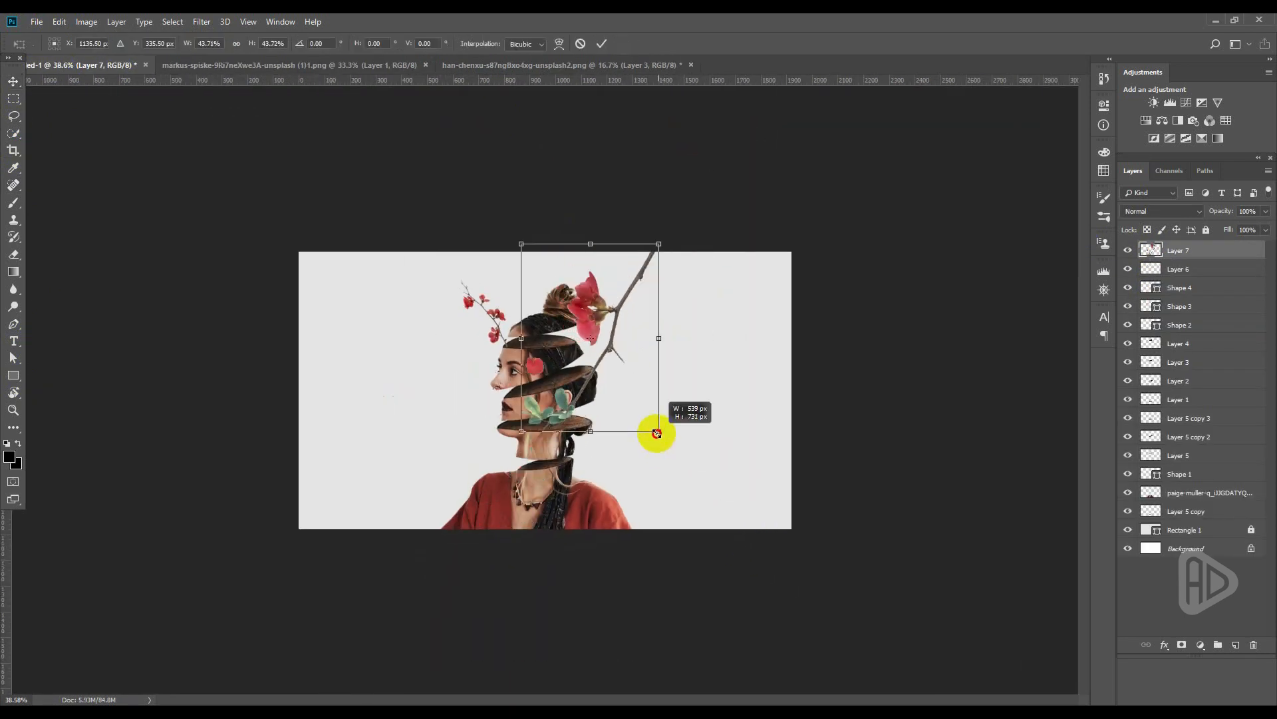
pyautogui.press('Return')
# Scale the leafy branch to about 55%, turn it about 179°, and place it rising from the mouth slice disc's back end.
pyautogui.scroll(1, 664, 290)
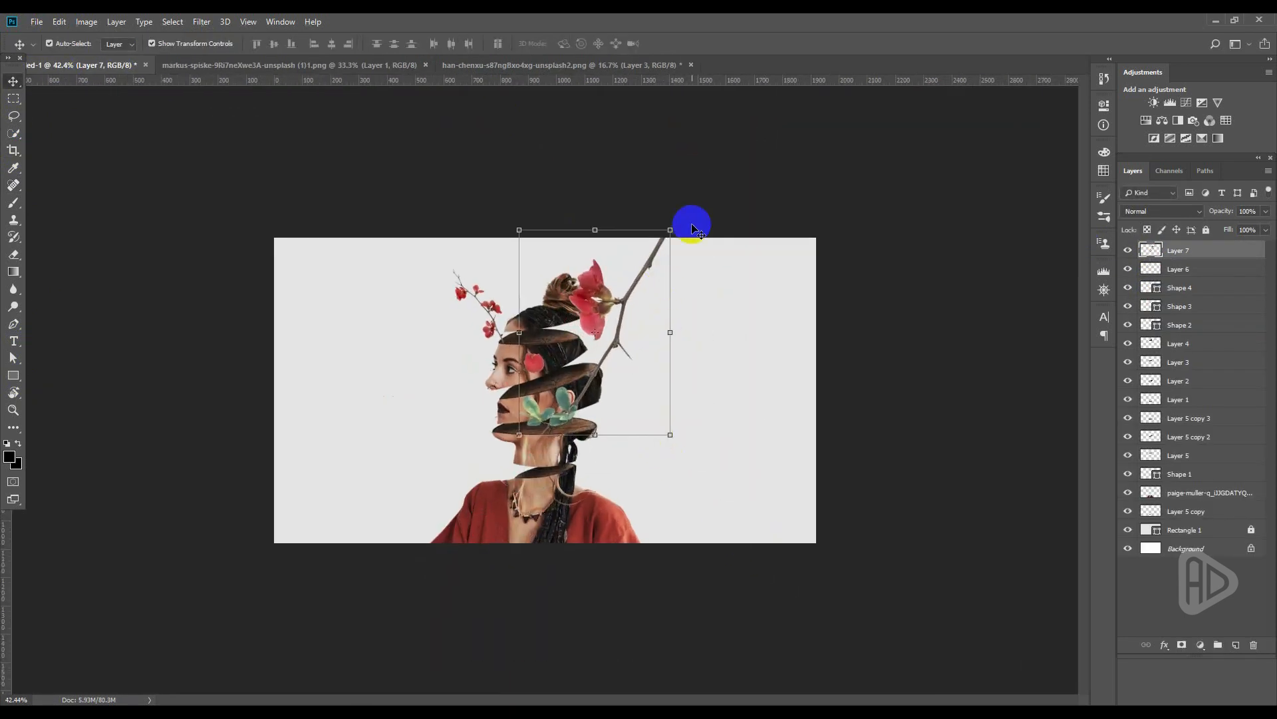
pyautogui.moveTo(684, 227); pyautogui.dragTo(522, 427)
pyautogui.moveTo(516, 233); pyautogui.dragTo(541, 293)
pyautogui.moveTo(627, 288); pyautogui.dragTo(662, 276)
pyautogui.scroll(3, 672, 279)
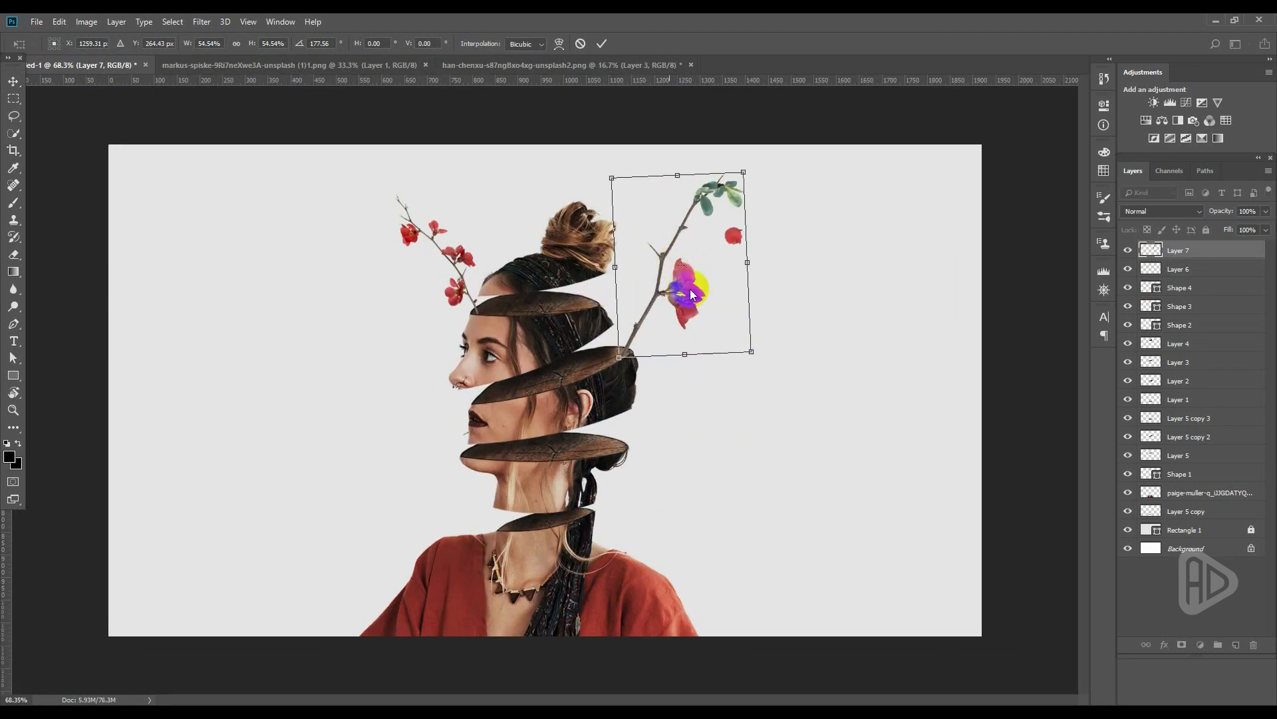
pyautogui.moveTo(764, 166); pyautogui.dragTo(764, 166)
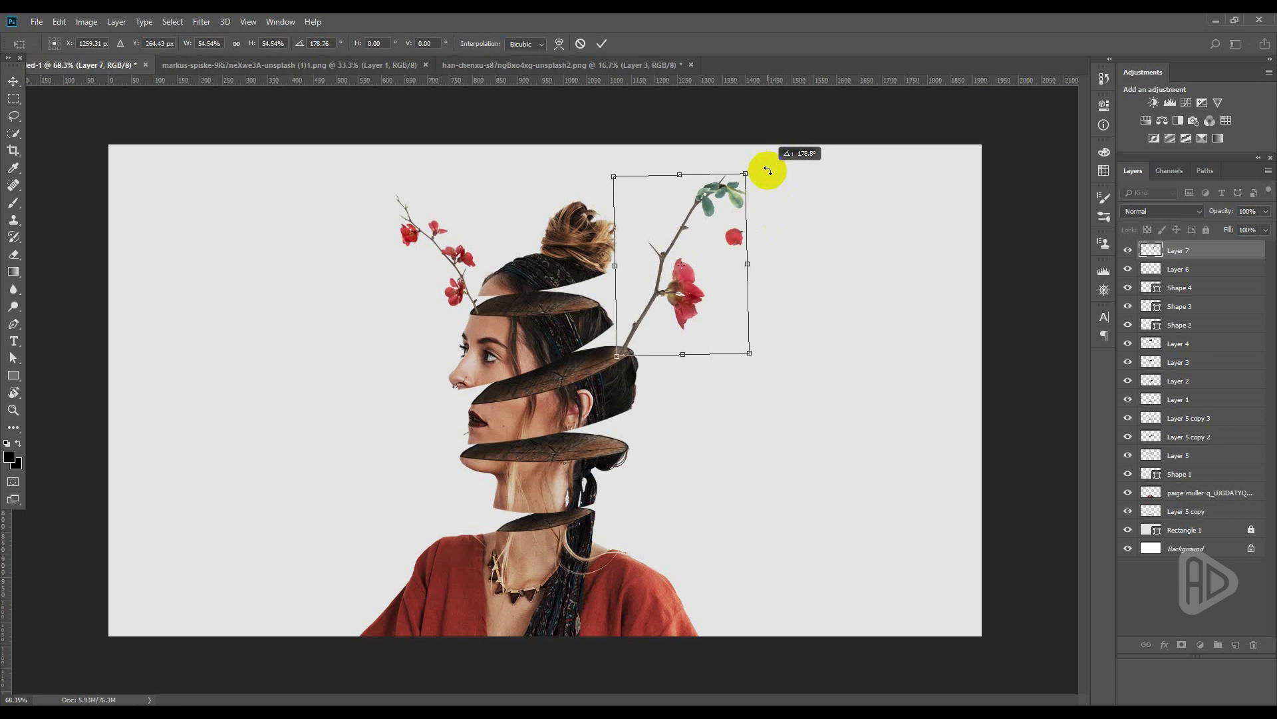
pyautogui.press('Return')
# Seat the leafy branch's base on the back end of the mouth slice's disc, rotate it about 2.4° clockwise and deselect it.
pyautogui.scroll(1, 680, 273)
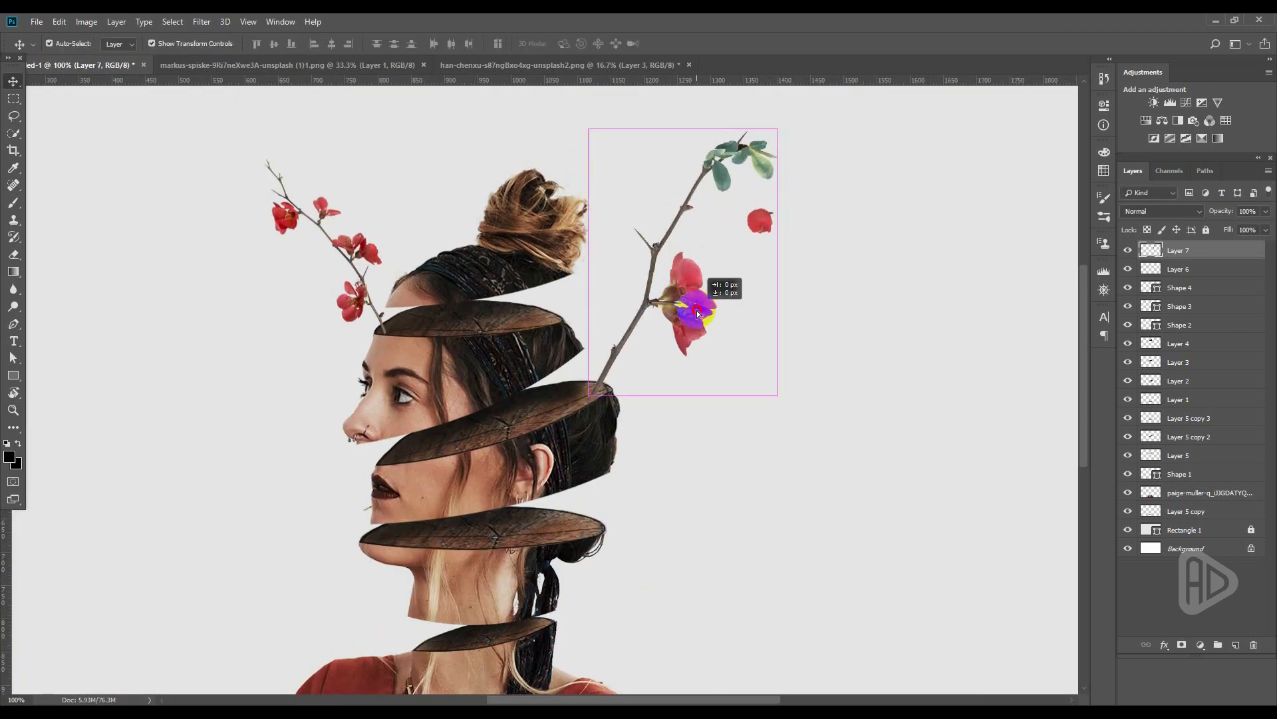
pyautogui.scroll(3, 621, 377)
pyautogui.moveTo(596, 361); pyautogui.dragTo(574, 396)
pyautogui.click(637, 402)
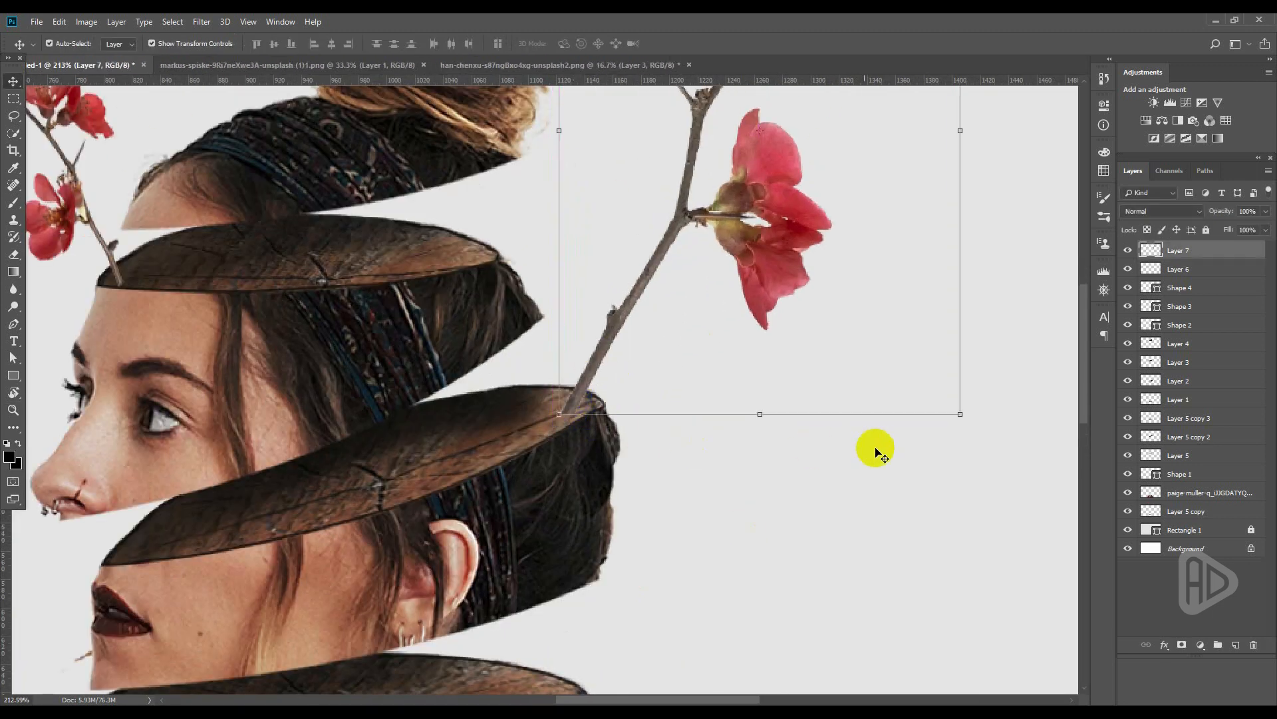
pyautogui.scroll(-3, 616, 442)
pyautogui.moveTo(796, 160); pyautogui.dragTo(800, 163)
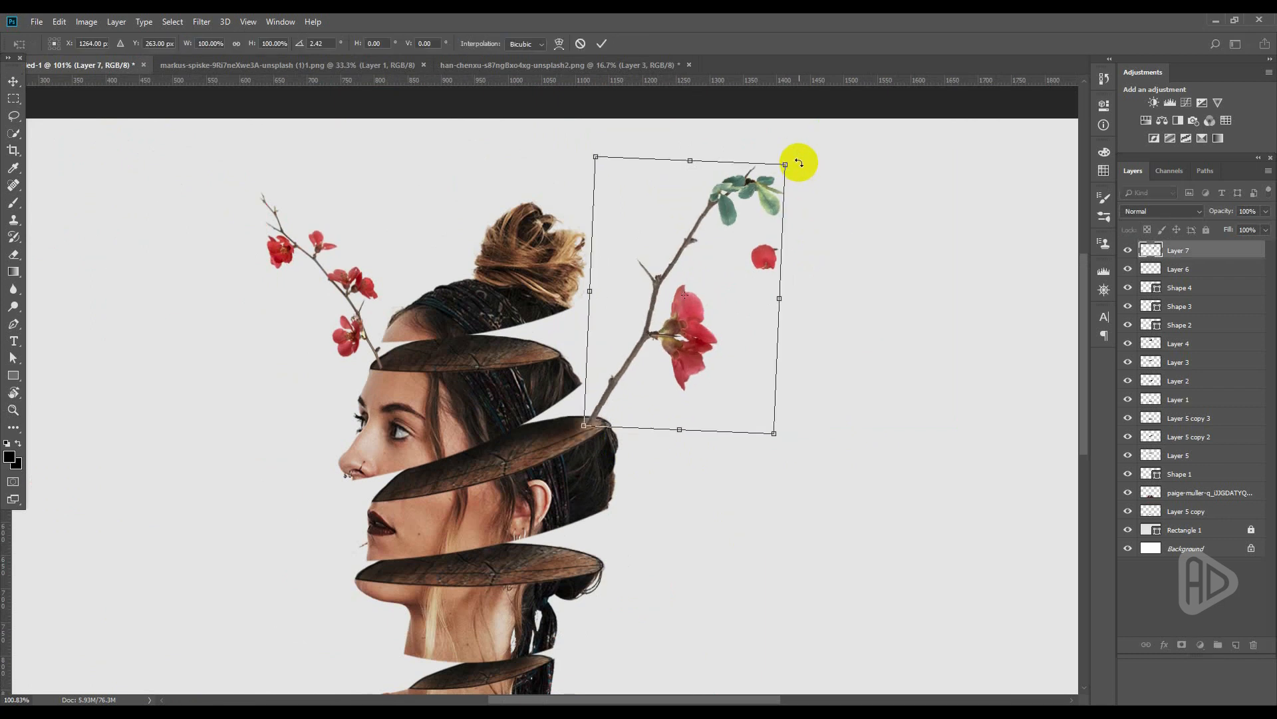
pyautogui.press('Return')
pyautogui.scroll(-3, 680, 366)
pyautogui.click(740, 433)
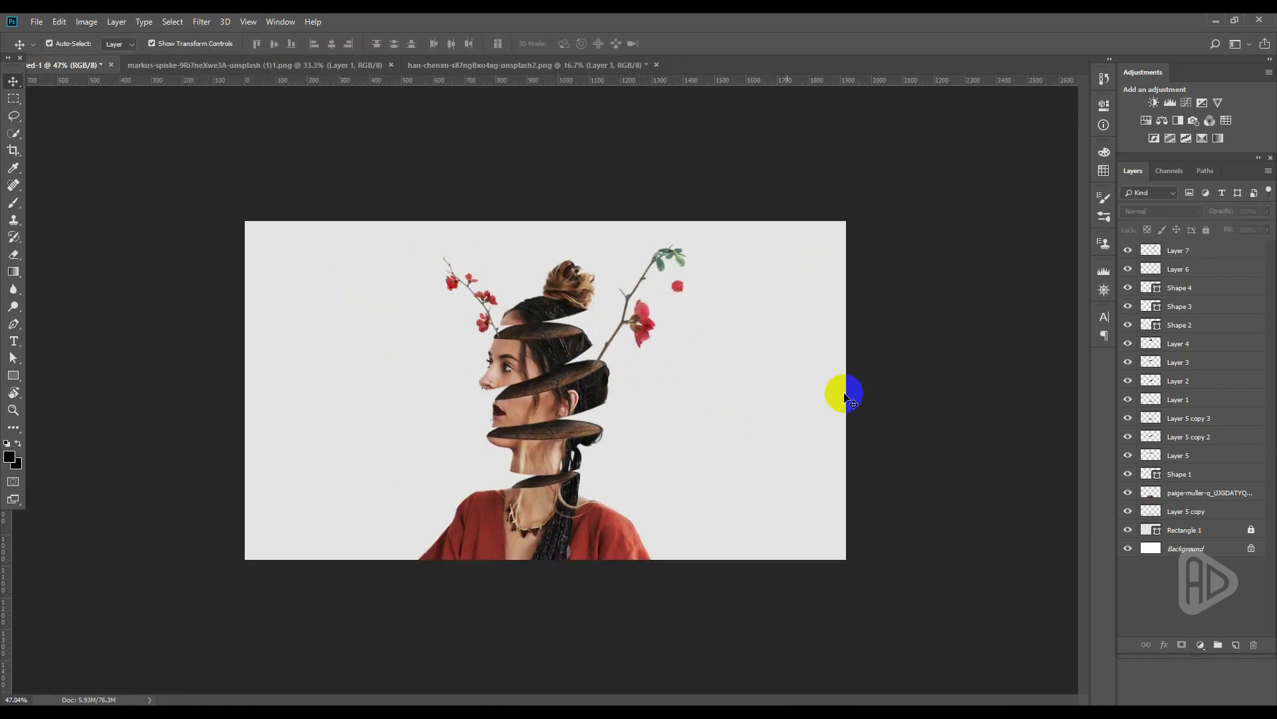
# Darken the base of the blossom branch on Layer 6 with the Burn tool where it meets the forehead wood disc.
pyautogui.scroll(3, 600, 331)
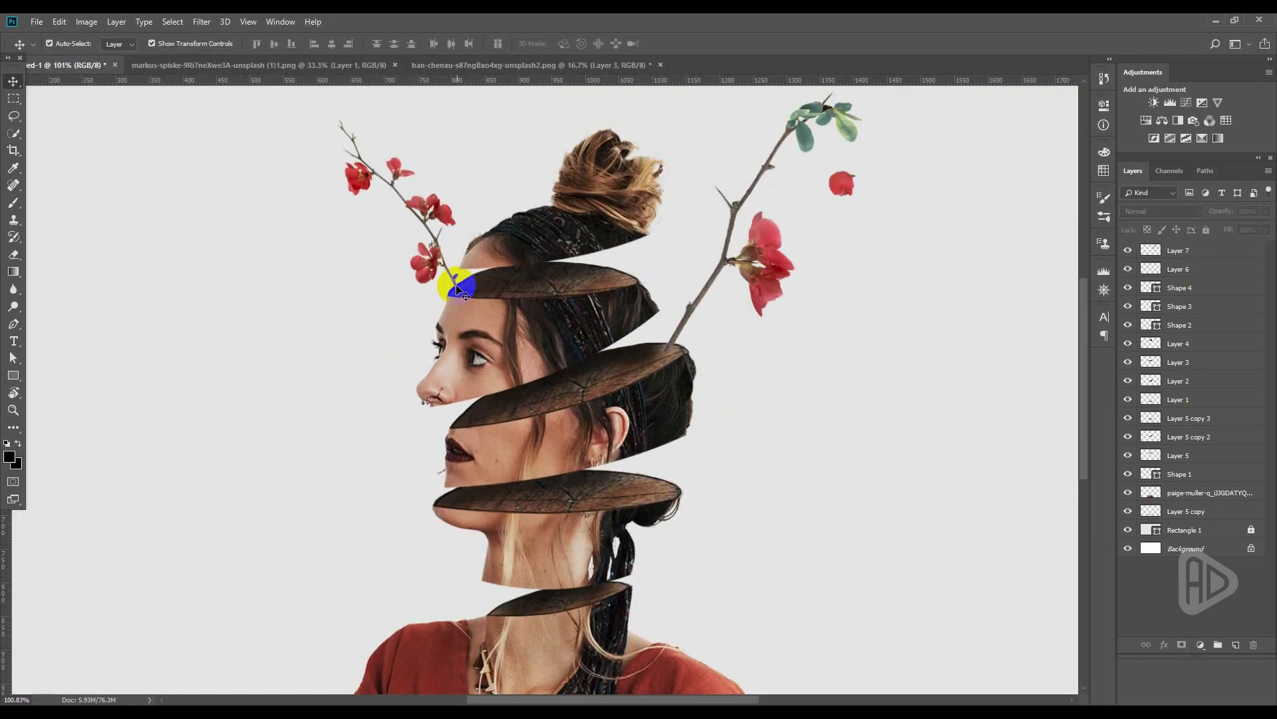
pyautogui.click(457, 287)
pyautogui.scroll(5, 456, 288)
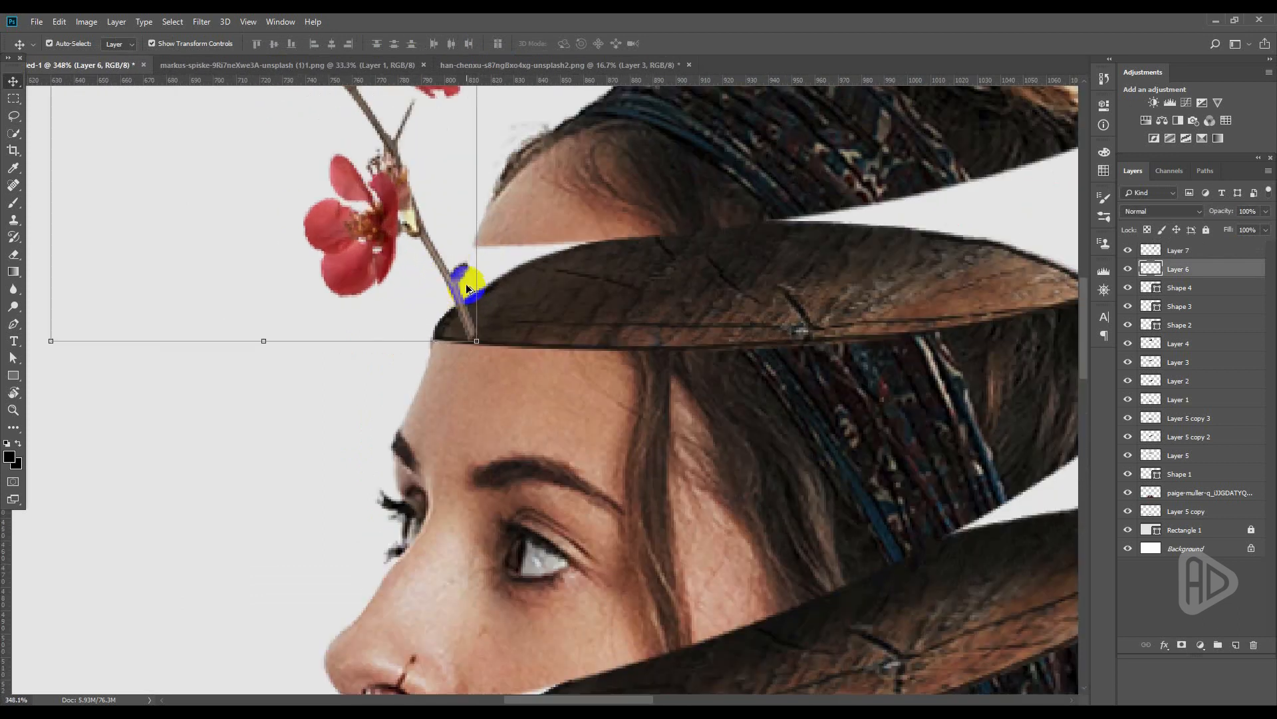
pyautogui.click(15, 291)
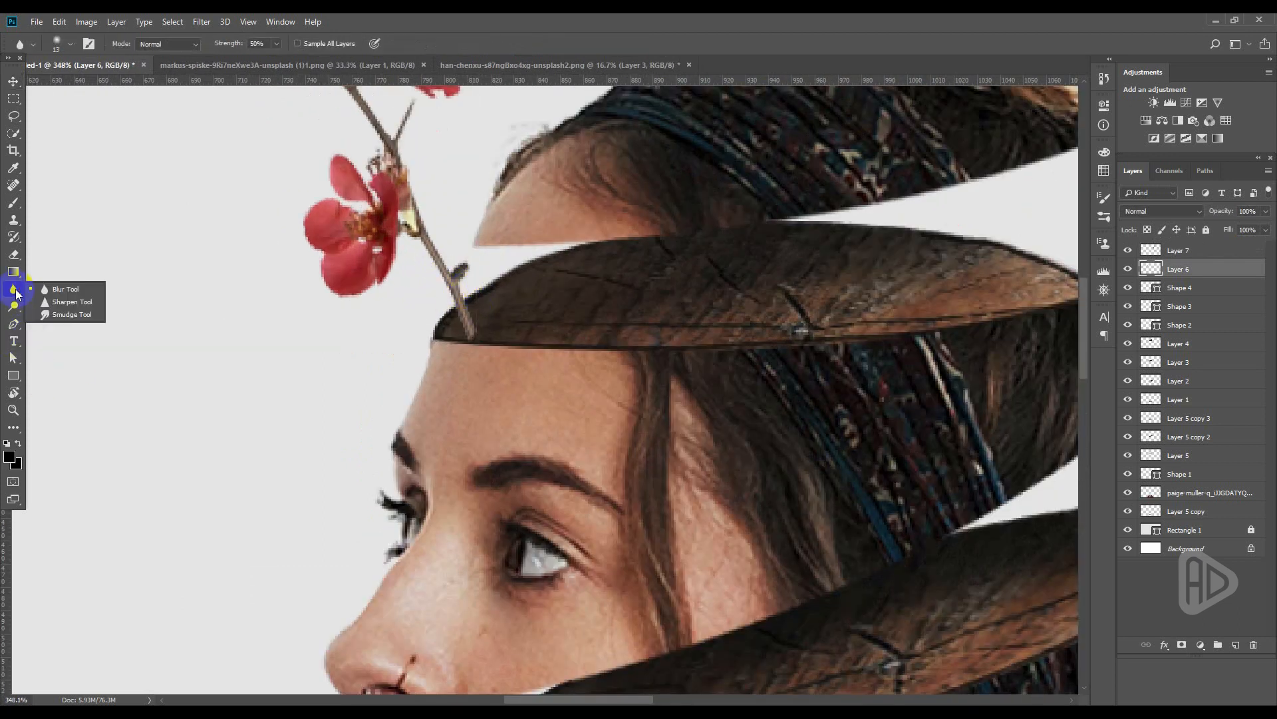
pyautogui.click(15, 307)
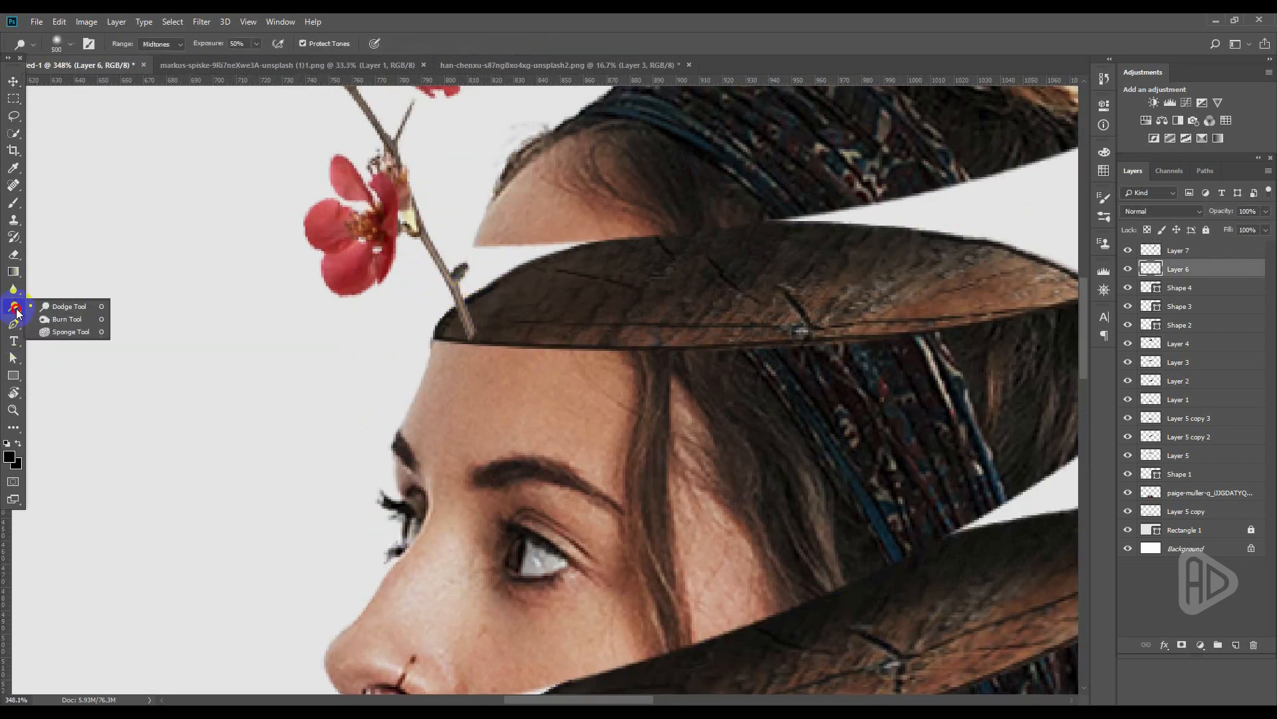
pyautogui.click(67, 320)
pyautogui.moveTo(456, 330)
pyautogui.mouseDown()
pyautogui.moveTo(467, 306)
pyautogui.moveTo(471, 334)
pyautogui.moveTo(541, 352)
pyautogui.mouseUp()
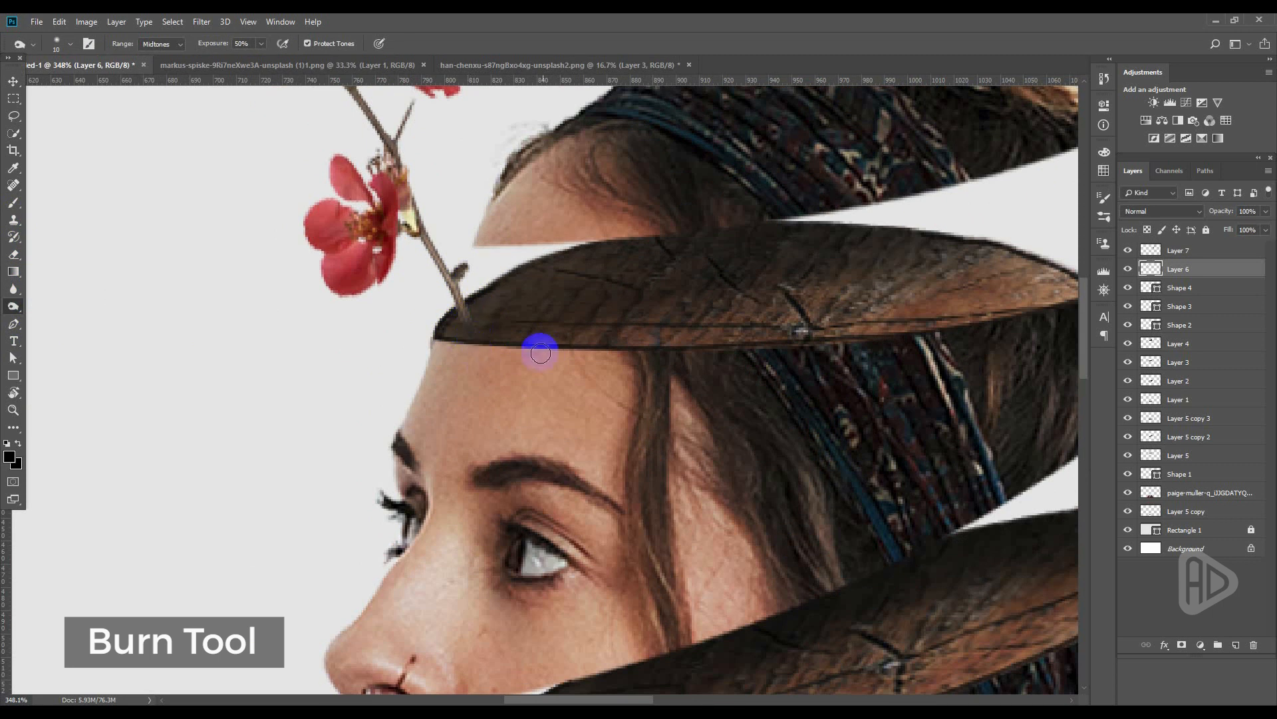
# Burn the base of the leafy branch on Layer 7 where it meets the back end of the mouth slice's disc.
pyautogui.moveTo(924, 313); pyautogui.dragTo(608, 327)
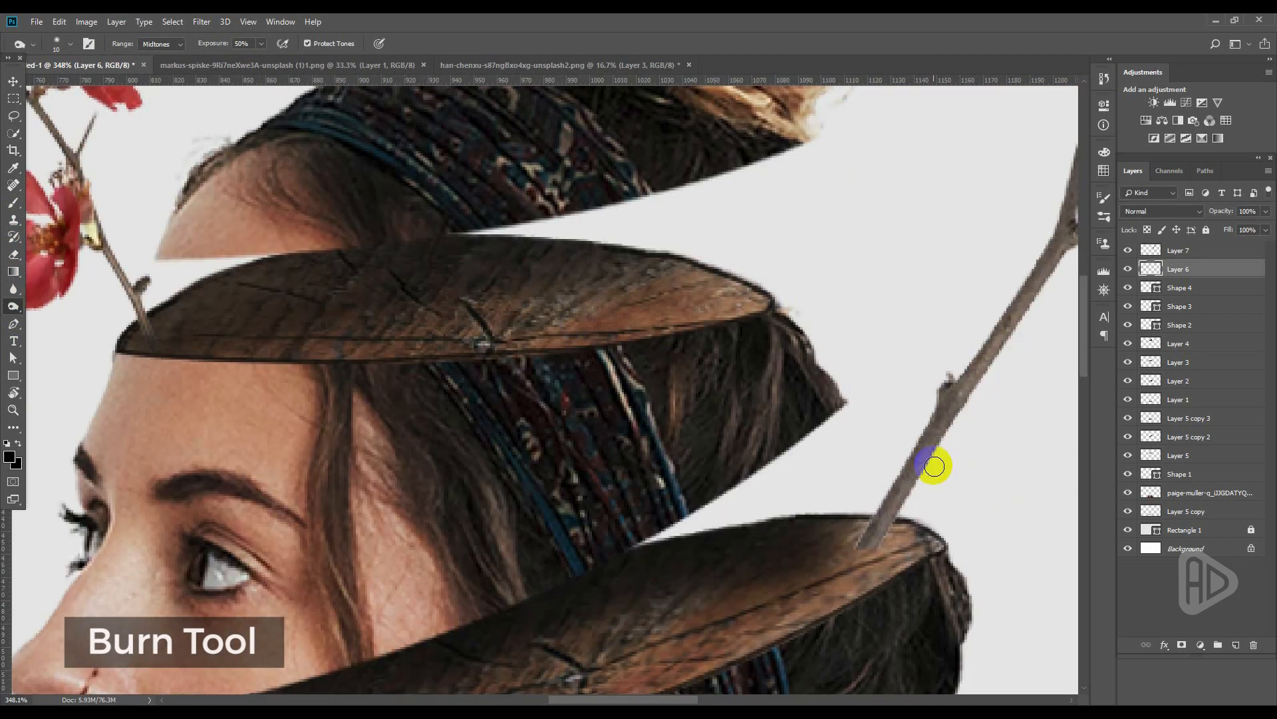
pyautogui.click(13, 81)
pyautogui.click(875, 508)
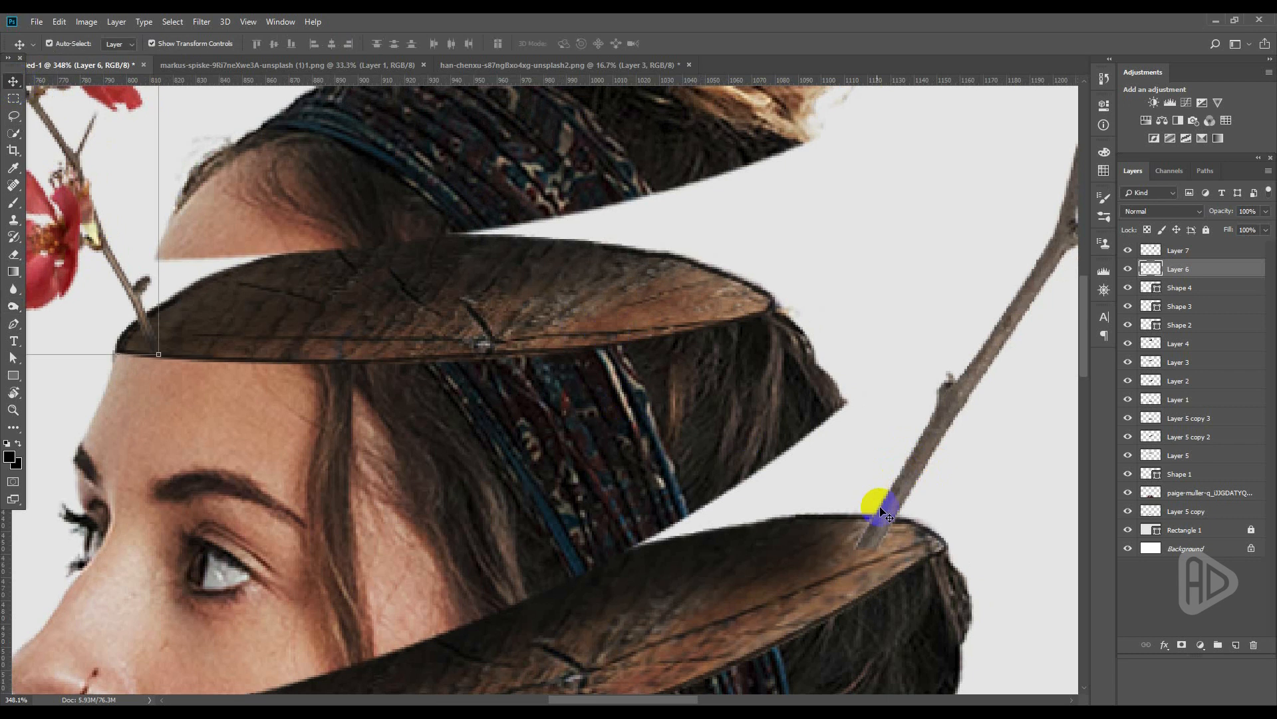
pyautogui.click(16, 310)
pyautogui.moveTo(845, 532)
pyautogui.mouseDown()
pyautogui.moveTo(873, 534)
pyautogui.moveTo(874, 546)
pyautogui.moveTo(879, 535)
pyautogui.moveTo(875, 549)
pyautogui.moveTo(887, 527)
pyautogui.moveTo(853, 567)
pyautogui.moveTo(873, 534)
pyautogui.mouseUp()
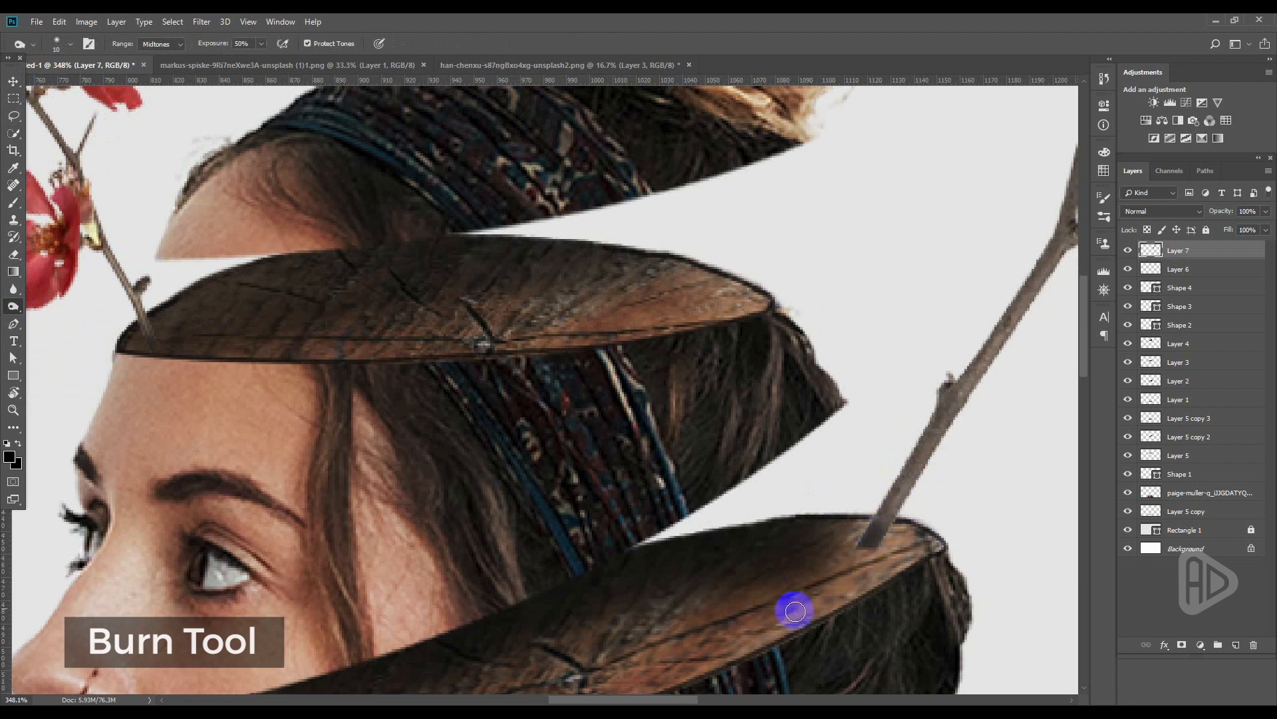
# Nudge the leafy branch slightly toward the face along the mouth slice's disc and deselect it.
pyautogui.press('v')
pyautogui.moveTo(882, 518); pyautogui.dragTo(863, 518)
pyautogui.scroll(-5, 776, 547)
pyautogui.scroll(-4, 783, 557)
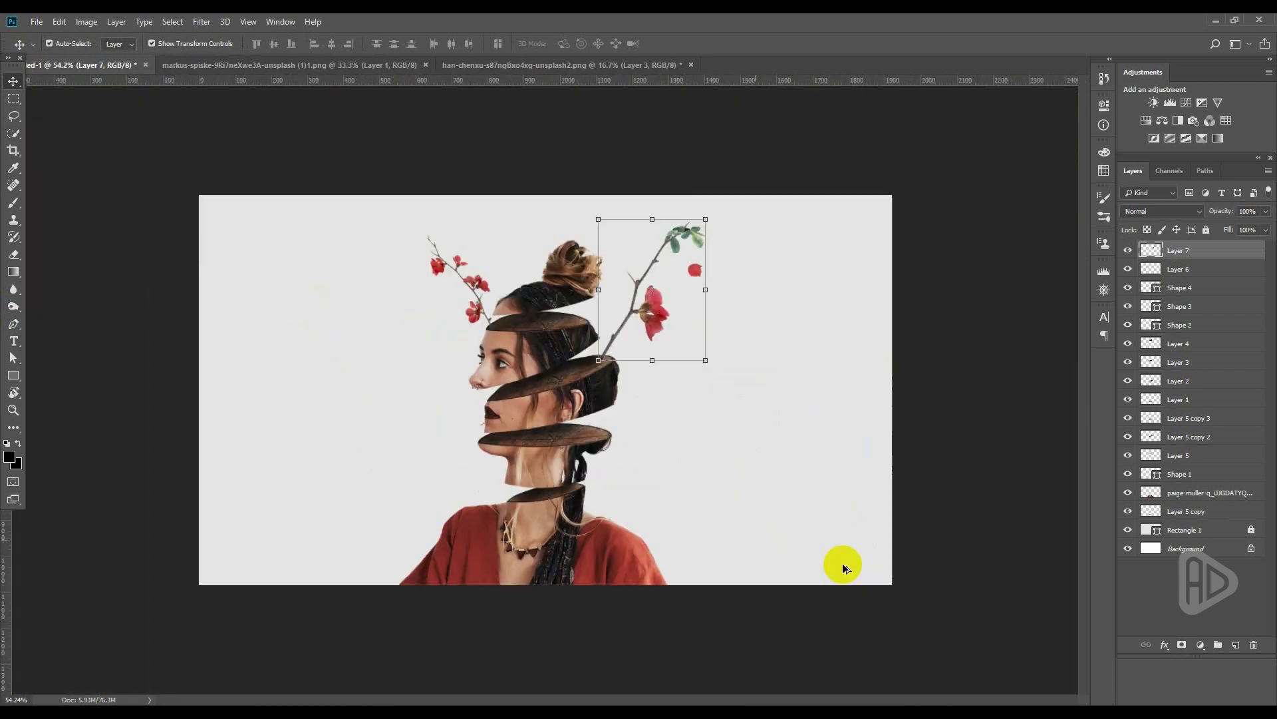
pyautogui.click(939, 549)
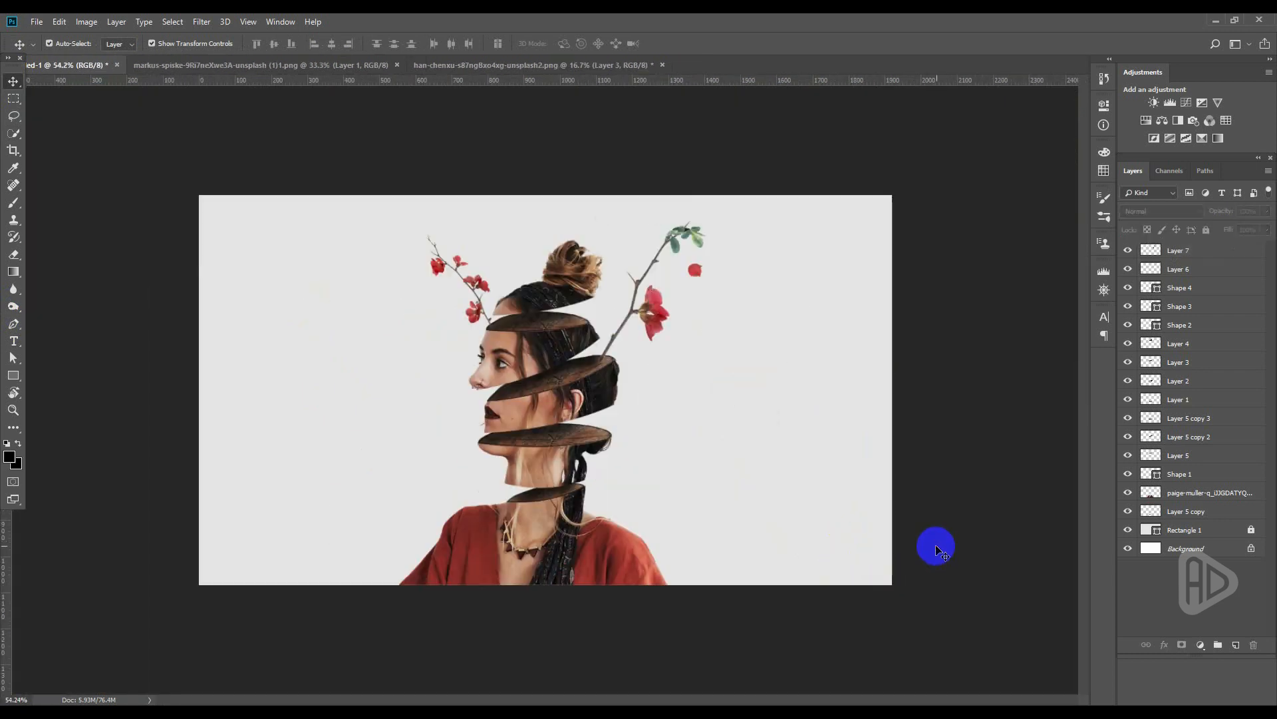
# Place the single flying bird cutout from the images folder, scaled down, between the hair bun and the leafy branch's tip, and deselect it.
pyautogui.scroll(-2, 935, 546)
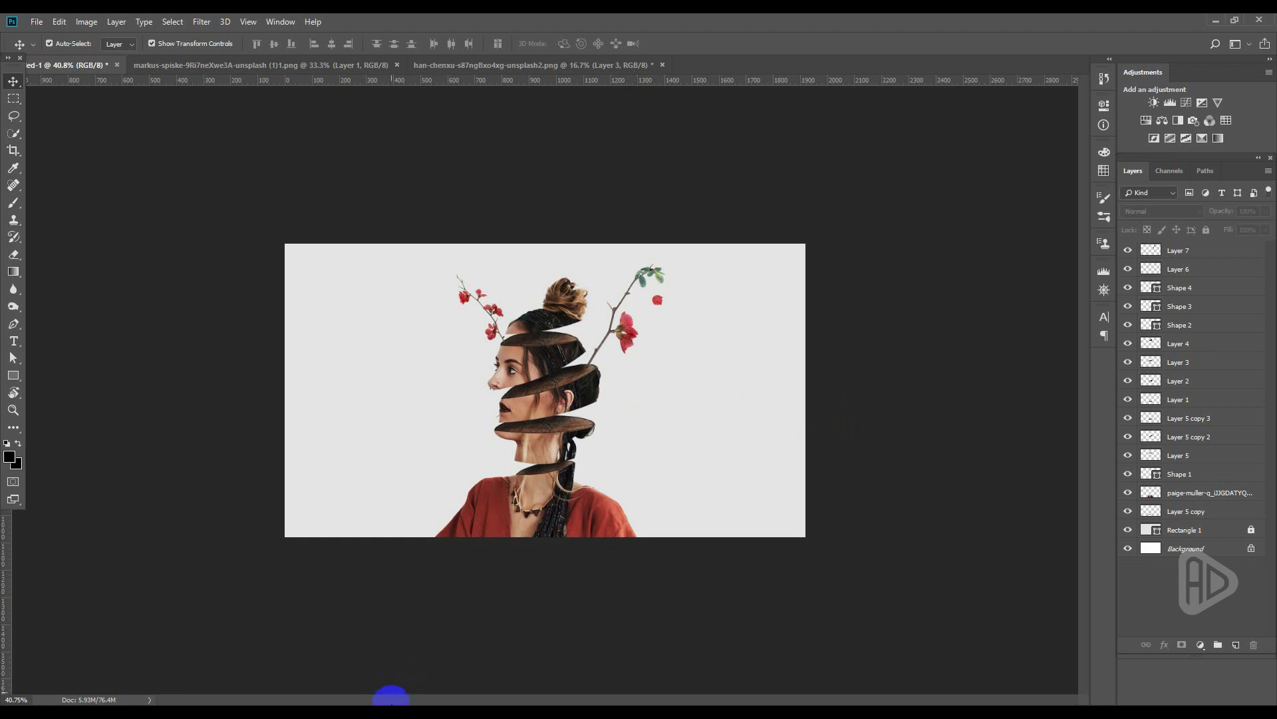
pyautogui.click(391, 695)
pyautogui.click(931, 176)
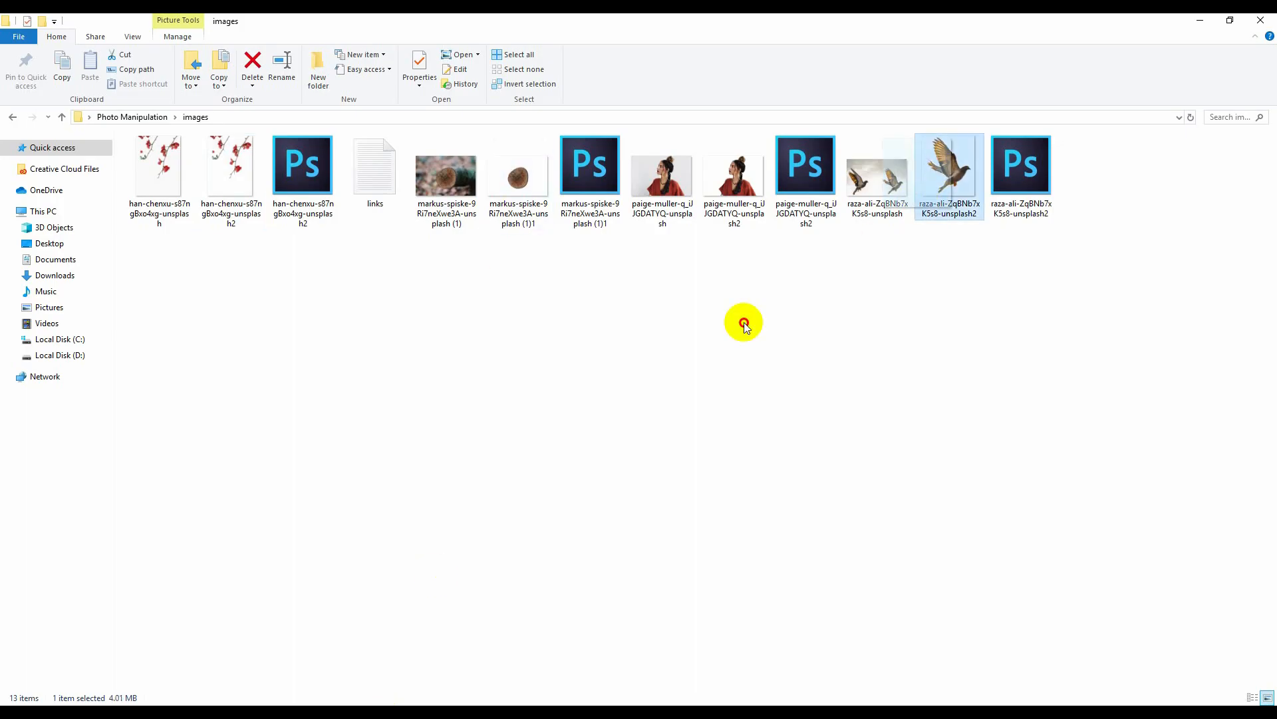
pyautogui.moveTo(744, 324); pyautogui.dragTo(556, 270)
pyautogui.moveTo(433, 248); pyautogui.dragTo(587, 252)
pyautogui.press('Return')
pyautogui.hotkey('ctrl', 't')
pyautogui.press('Return')
pyautogui.click(689, 343)
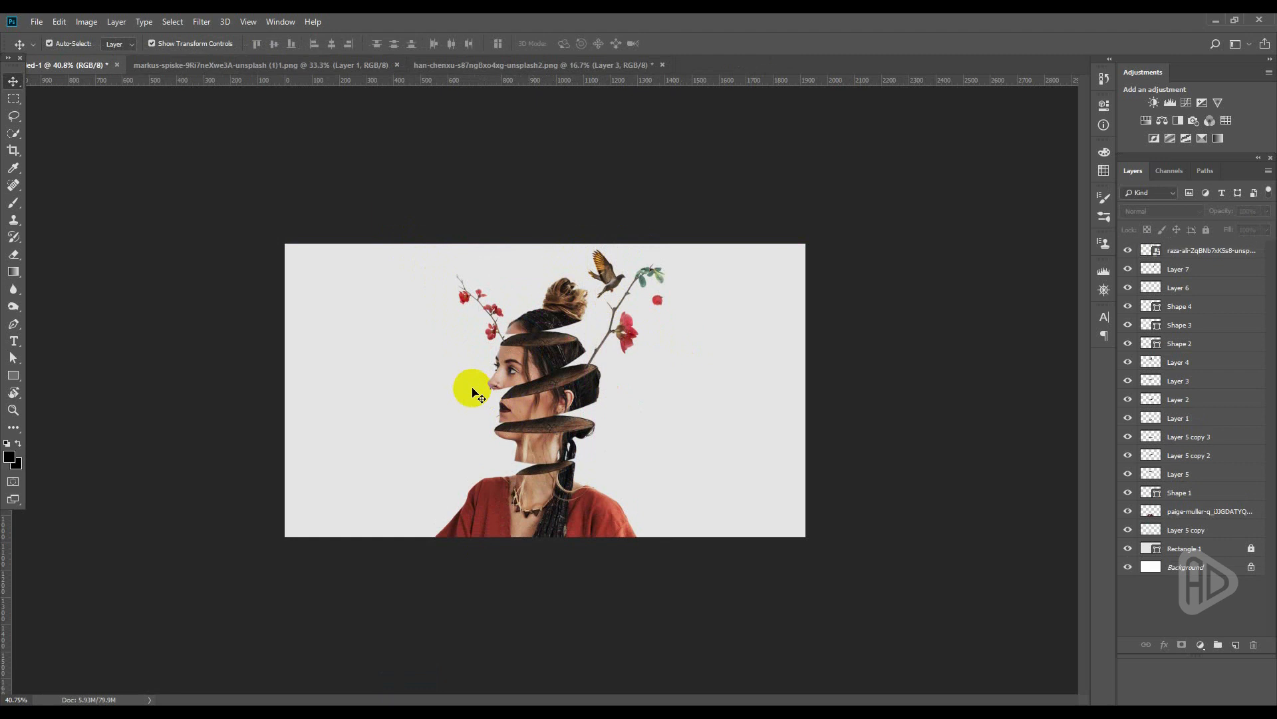
# Shift the top two head slices, their disc and the blossom branch slightly forward together.
pyautogui.moveTo(418, 252); pyautogui.dragTo(565, 354)
pyautogui.moveTo(567, 349); pyautogui.dragTo(562, 349)
pyautogui.click(666, 383)
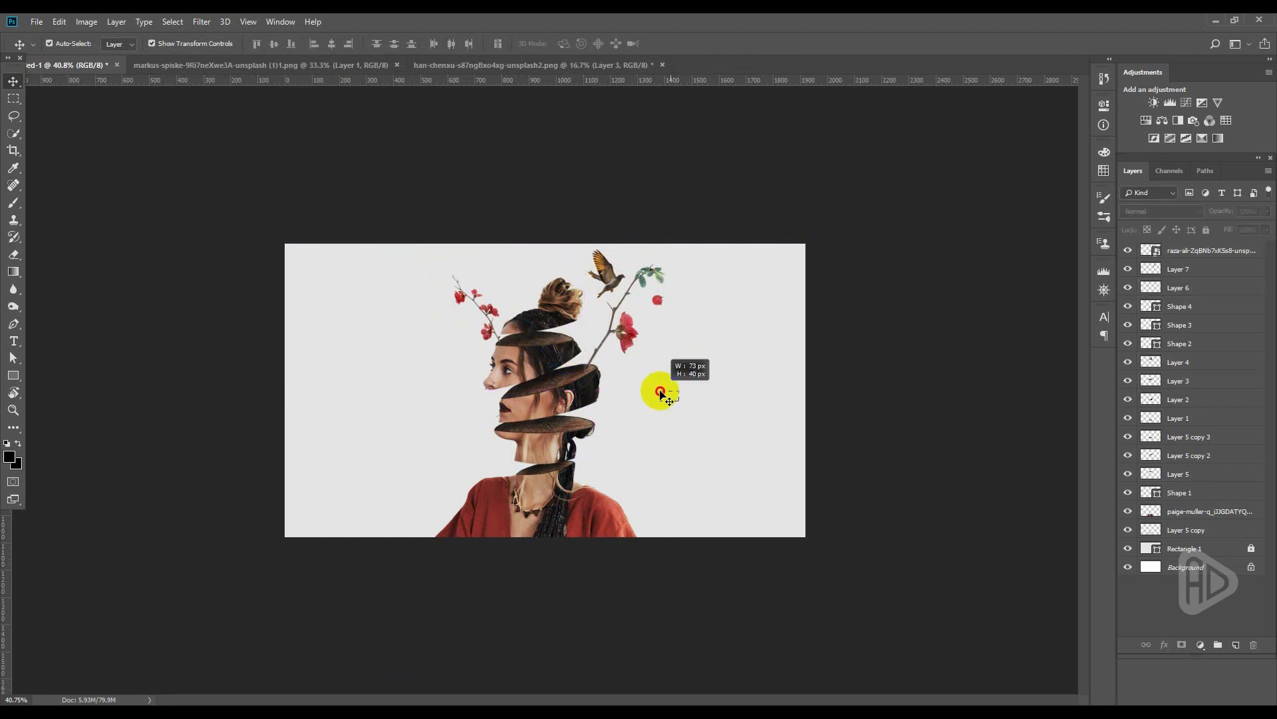
# Move the top slice with the hair bun slightly toward the back of the head.
pyautogui.moveTo(541, 286); pyautogui.dragTo(596, 340)
pyautogui.click(696, 388)
pyautogui.press('Return')
pyautogui.click(672, 392)
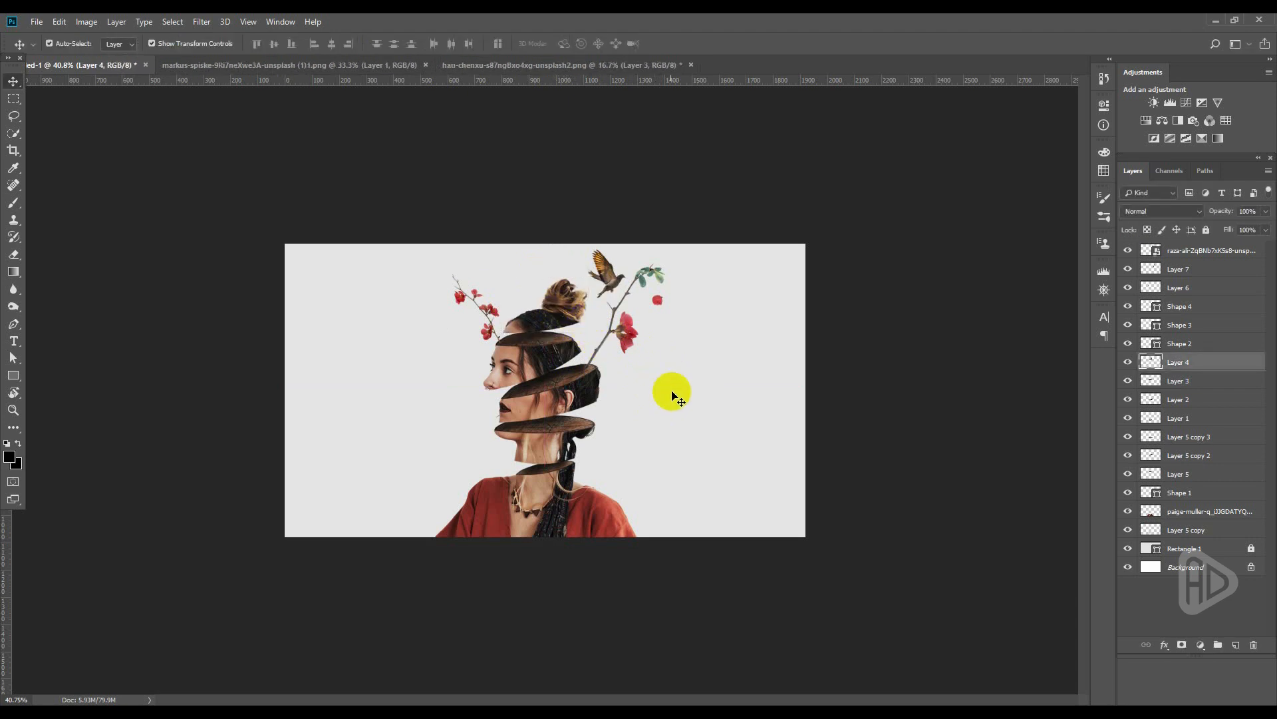
# Adjust the chin slice and its wood disc with Free Transform, shifting them slightly toward the front of the face.
pyautogui.moveTo(483, 447); pyautogui.dragTo(521, 444)
pyautogui.moveTo(602, 466); pyautogui.dragTo(598, 462)
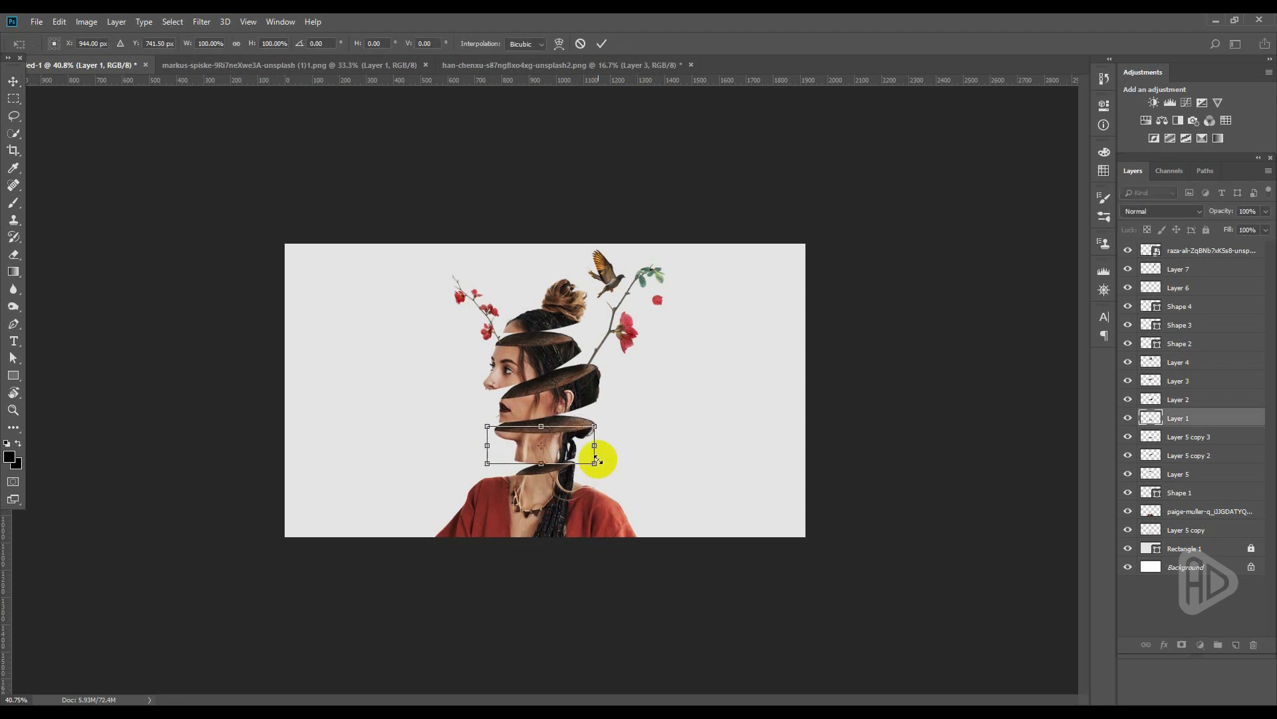
pyautogui.press('Return')
pyautogui.click(630, 440)
pyautogui.moveTo(635, 420); pyautogui.dragTo(590, 437)
pyautogui.moveTo(636, 445); pyautogui.dragTo(602, 402)
pyautogui.press('Return')
pyautogui.click(668, 436)
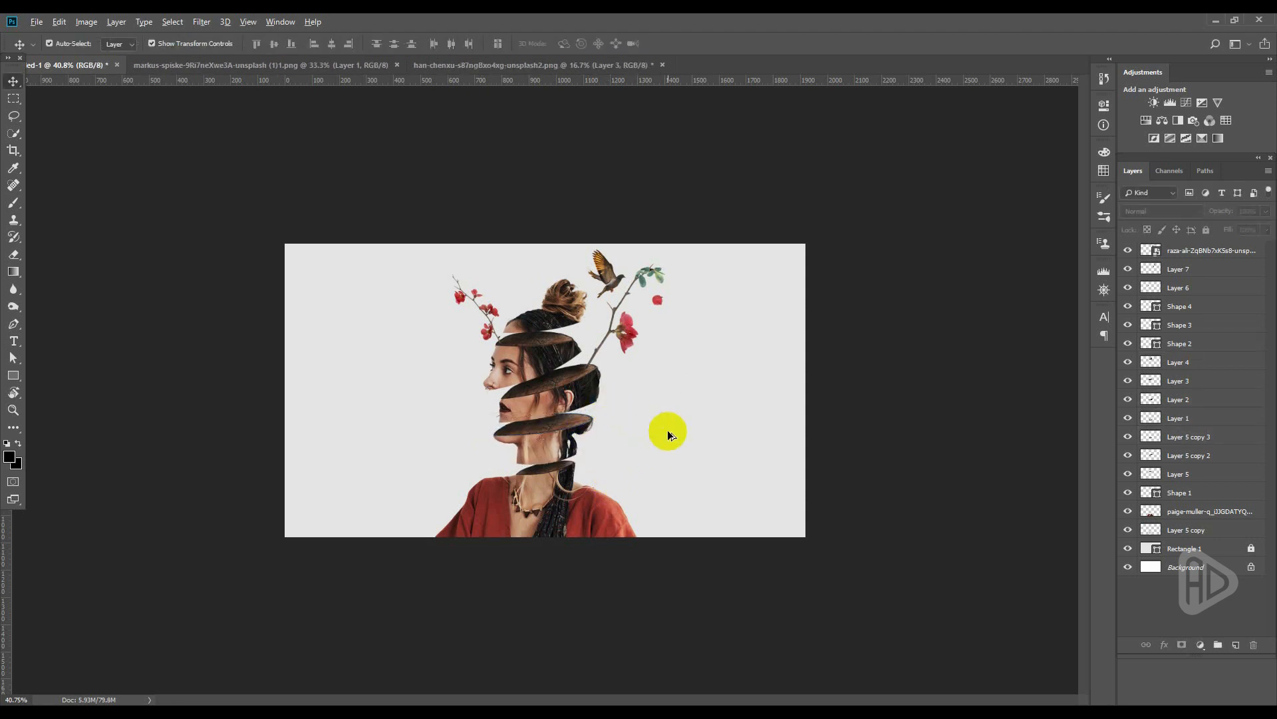
# Add a Drop Shadow layer style to the bust layer, using the Multiply blend mode and black.
pyautogui.scroll(1, 668, 430)
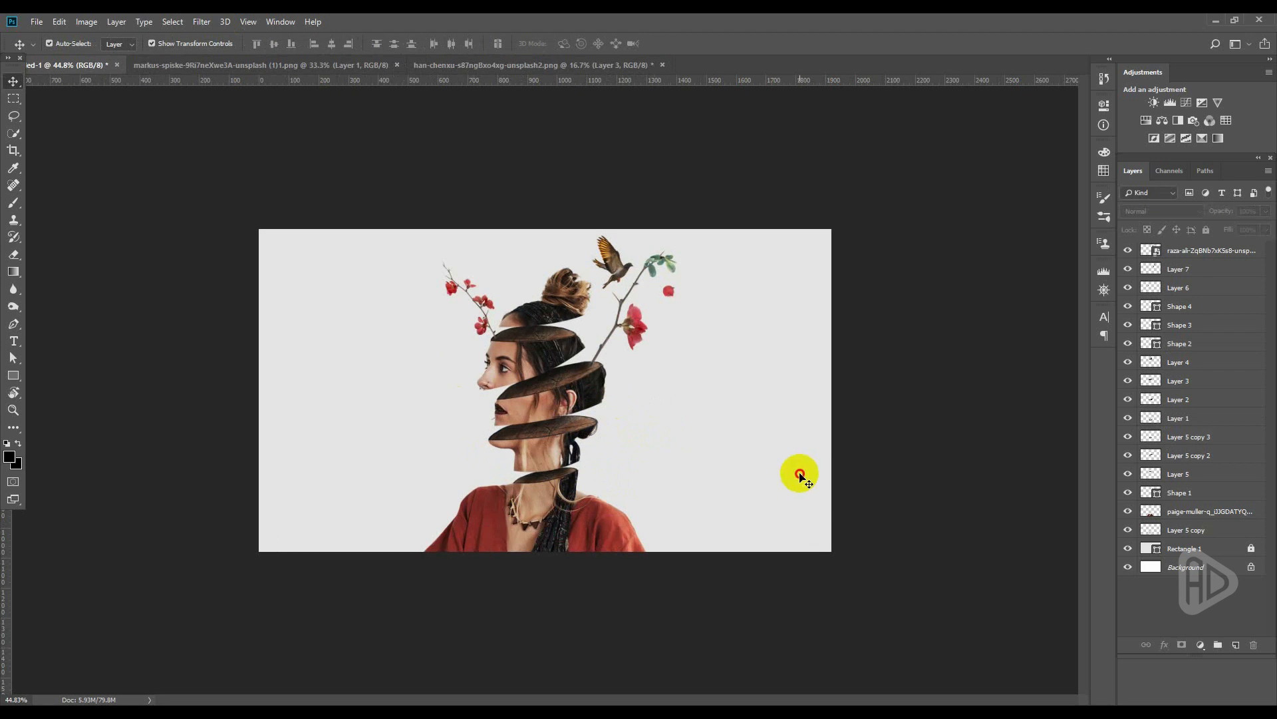
pyautogui.scroll(2, 616, 529)
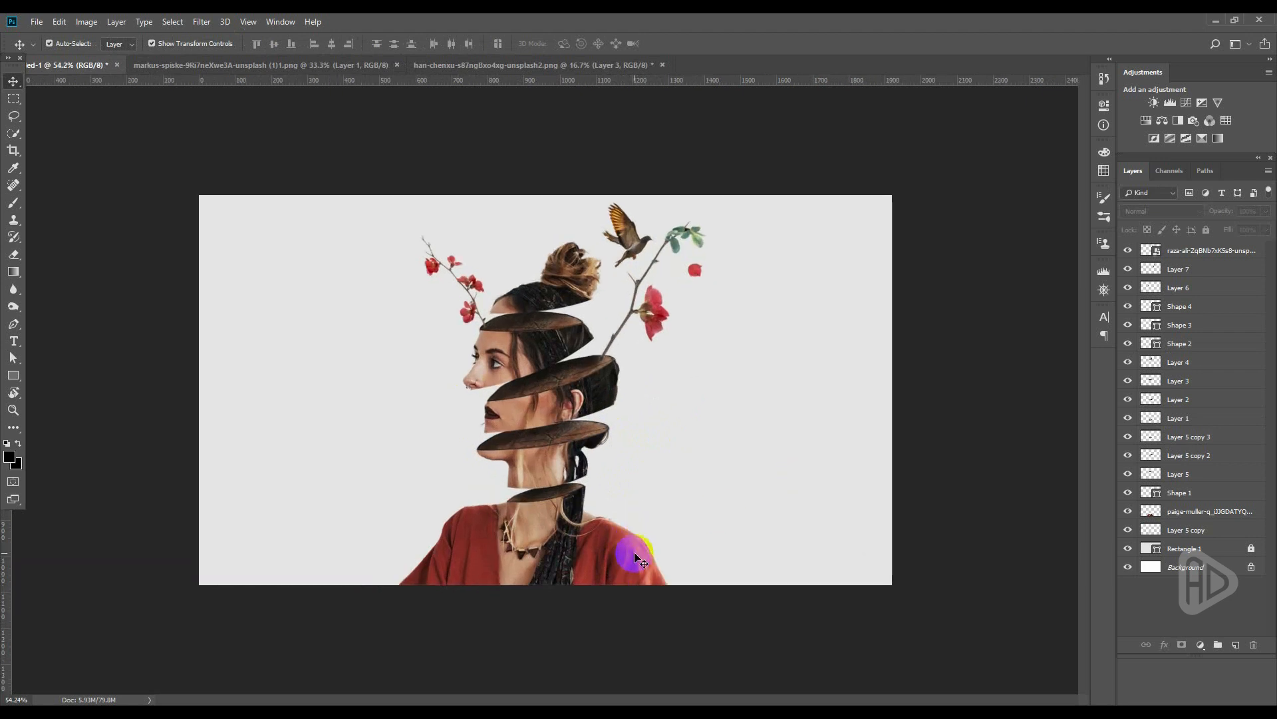
pyautogui.click(626, 558)
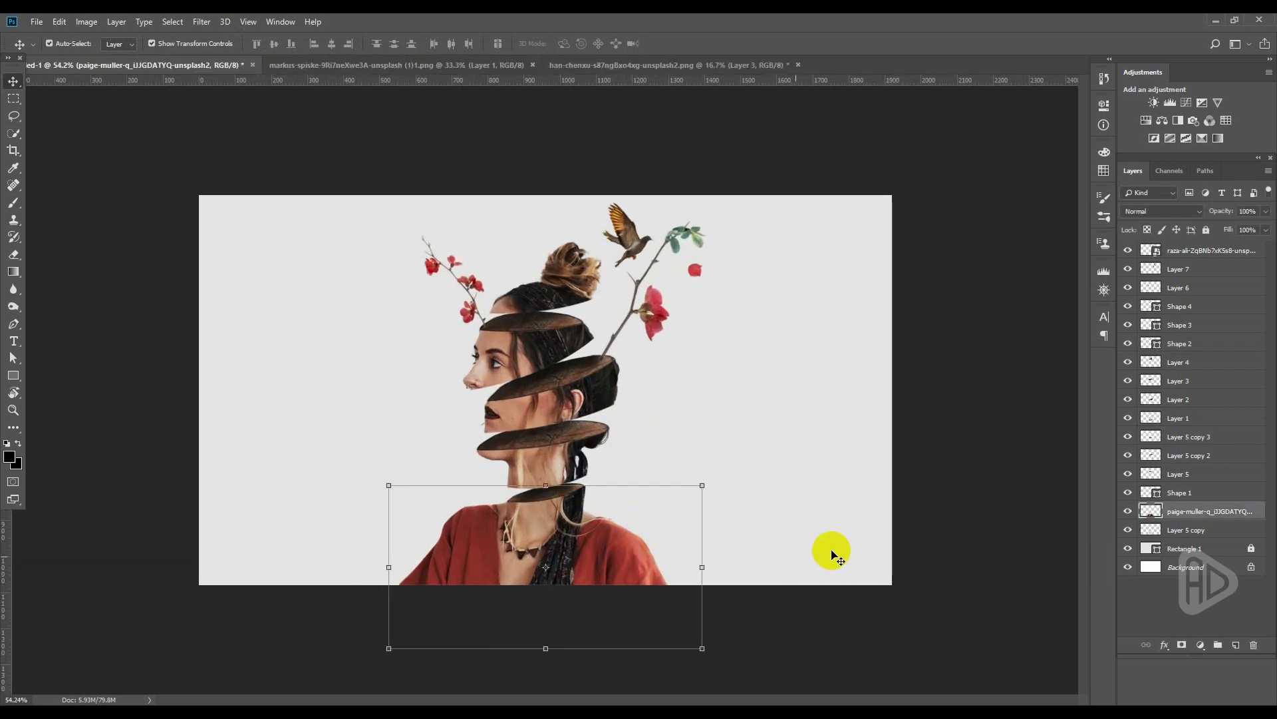
pyautogui.click(824, 551)
pyautogui.click(642, 557)
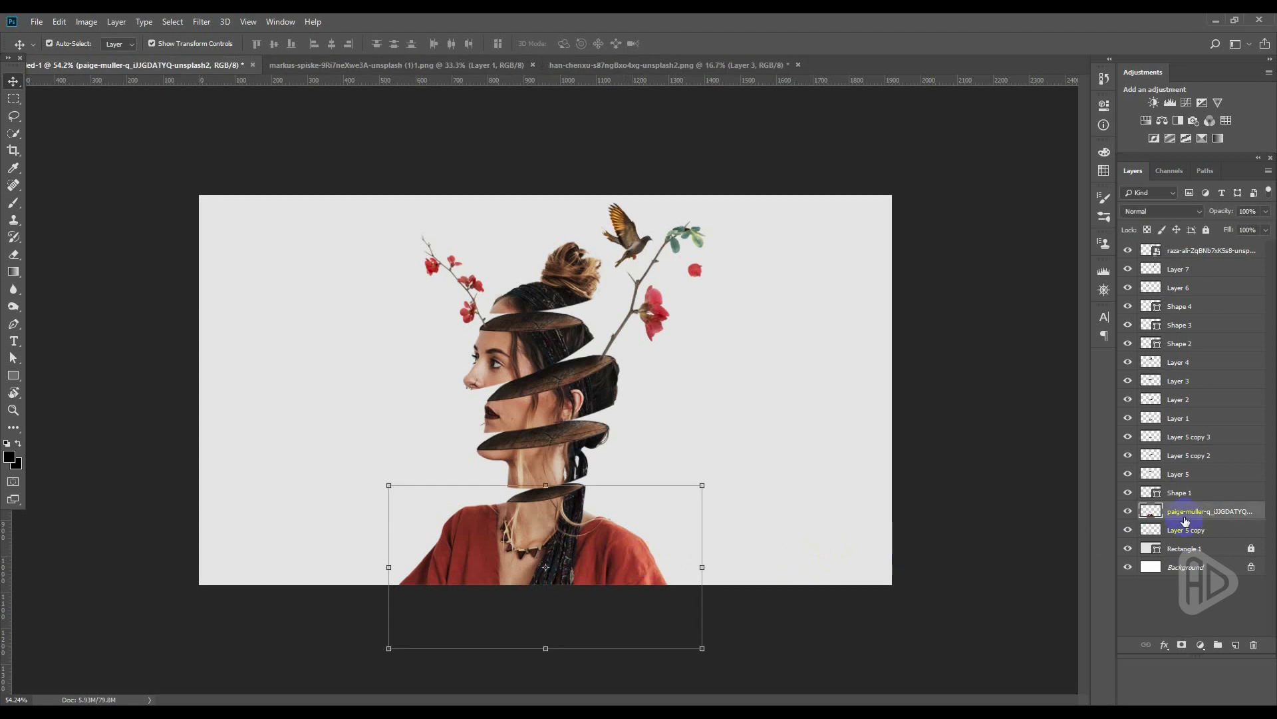
pyautogui.doubleClick(1262, 519)
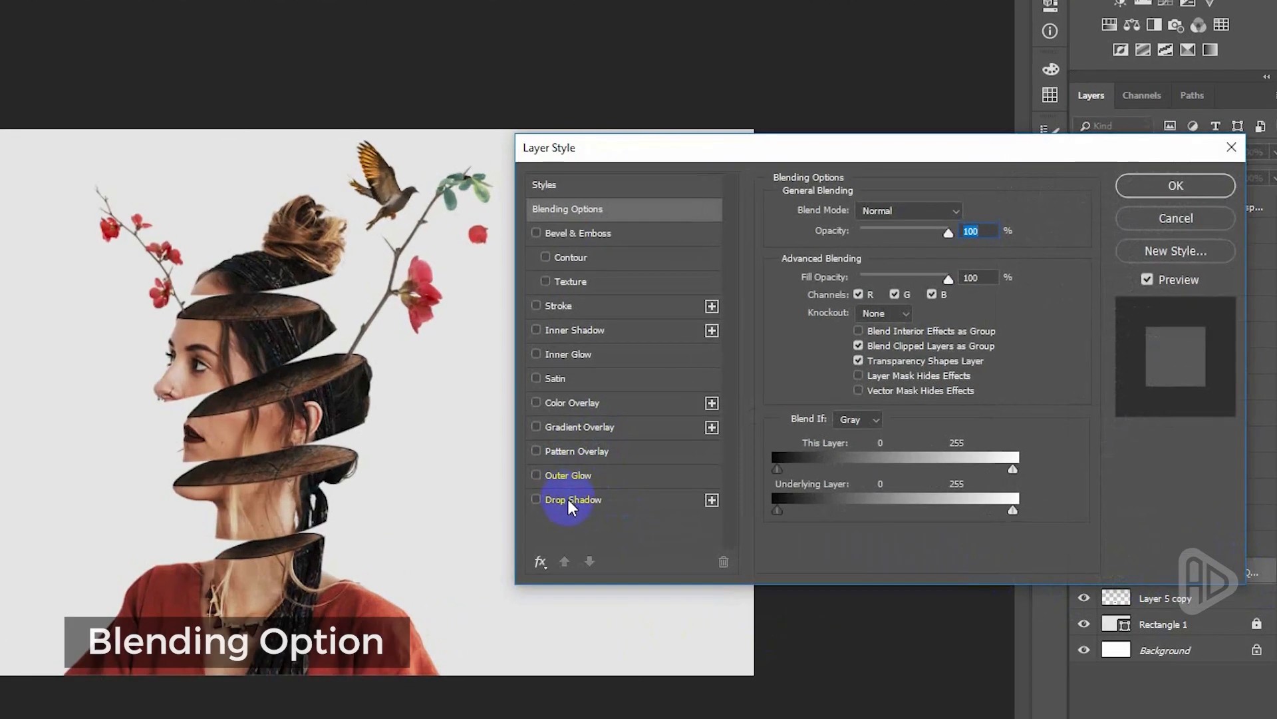
pyautogui.click(568, 499)
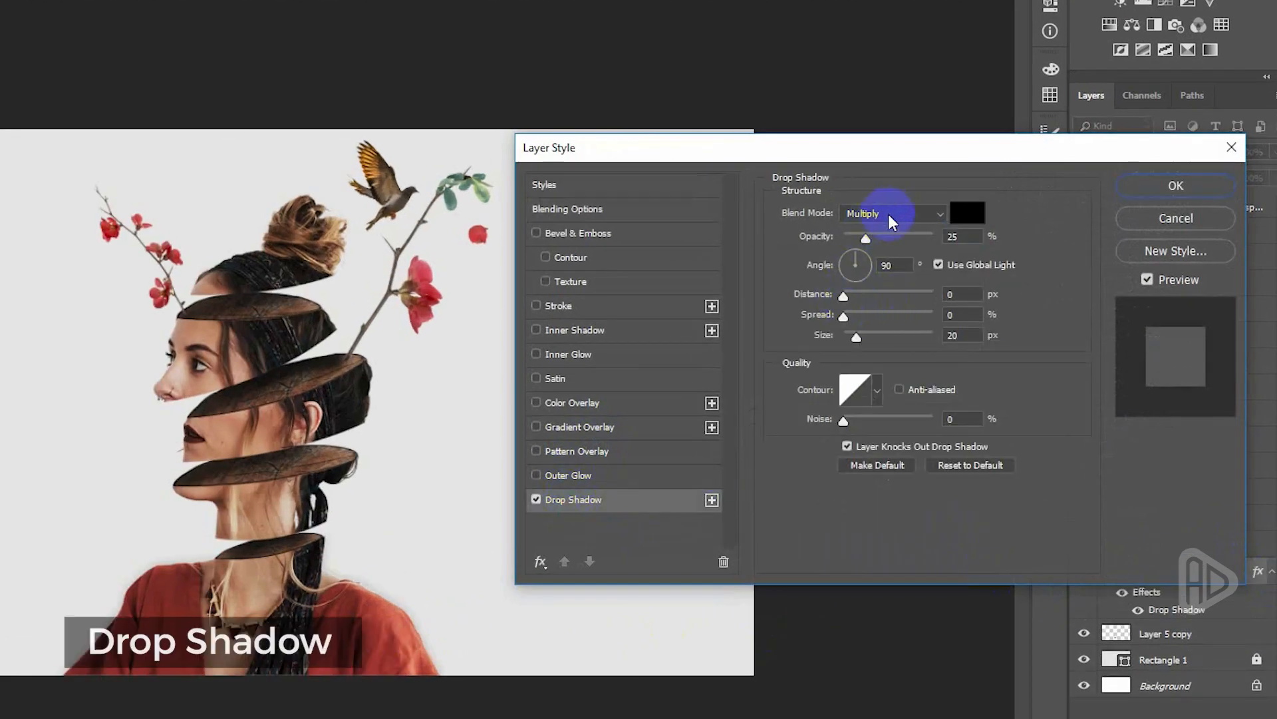
pyautogui.click(967, 213)
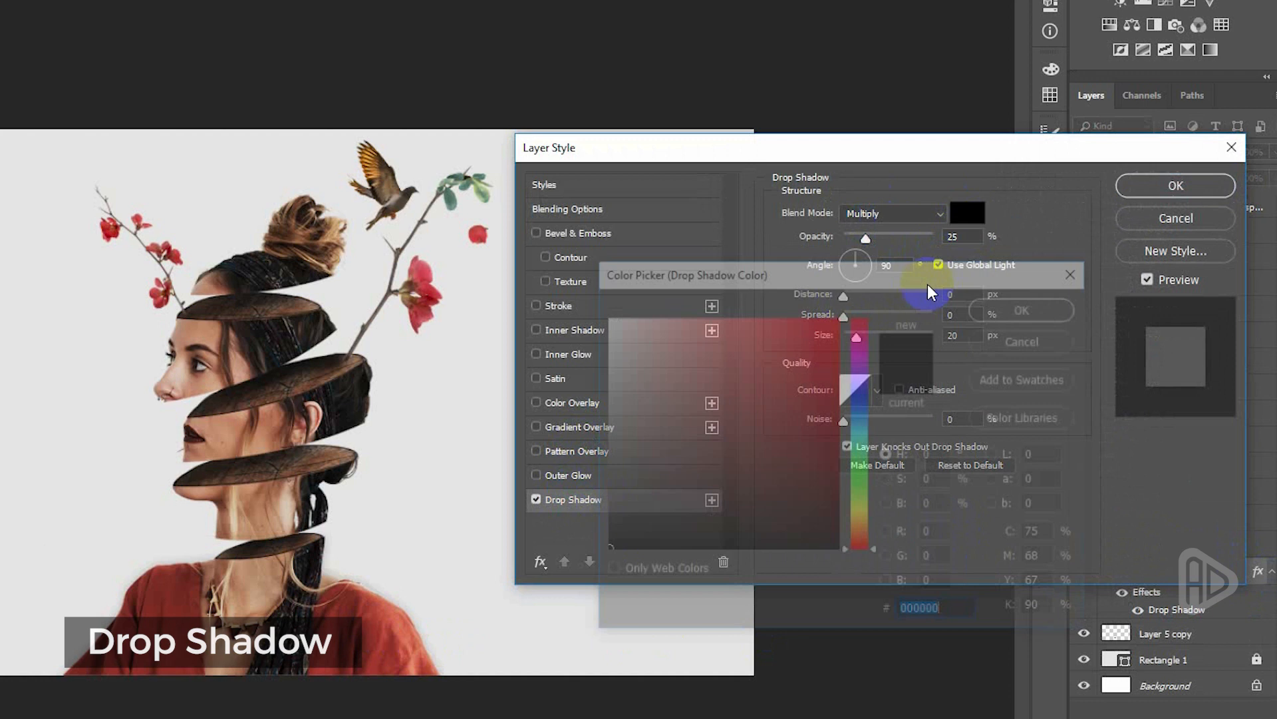
pyautogui.click(1028, 307)
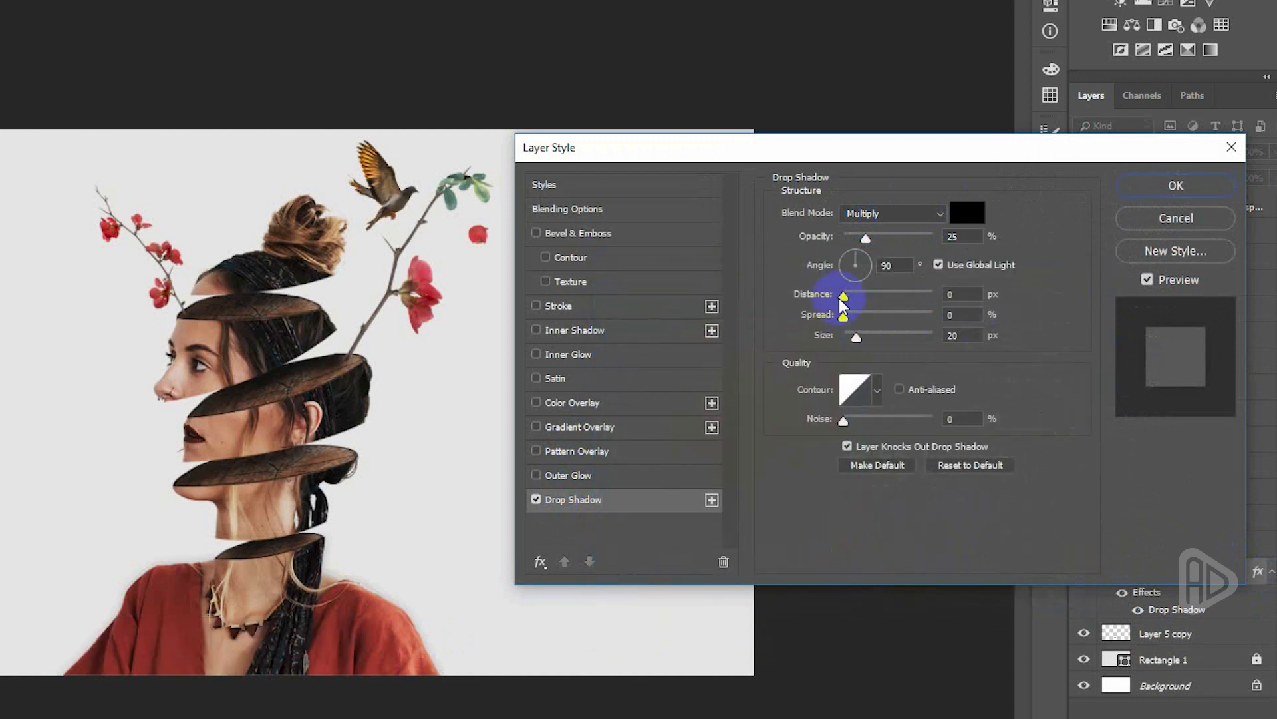
# Set the bust's drop shadow to 41% opacity, 159° angle, 19 px distance and 27 px size, and apply it.
pyautogui.moveTo(845, 298); pyautogui.dragTo(868, 294)
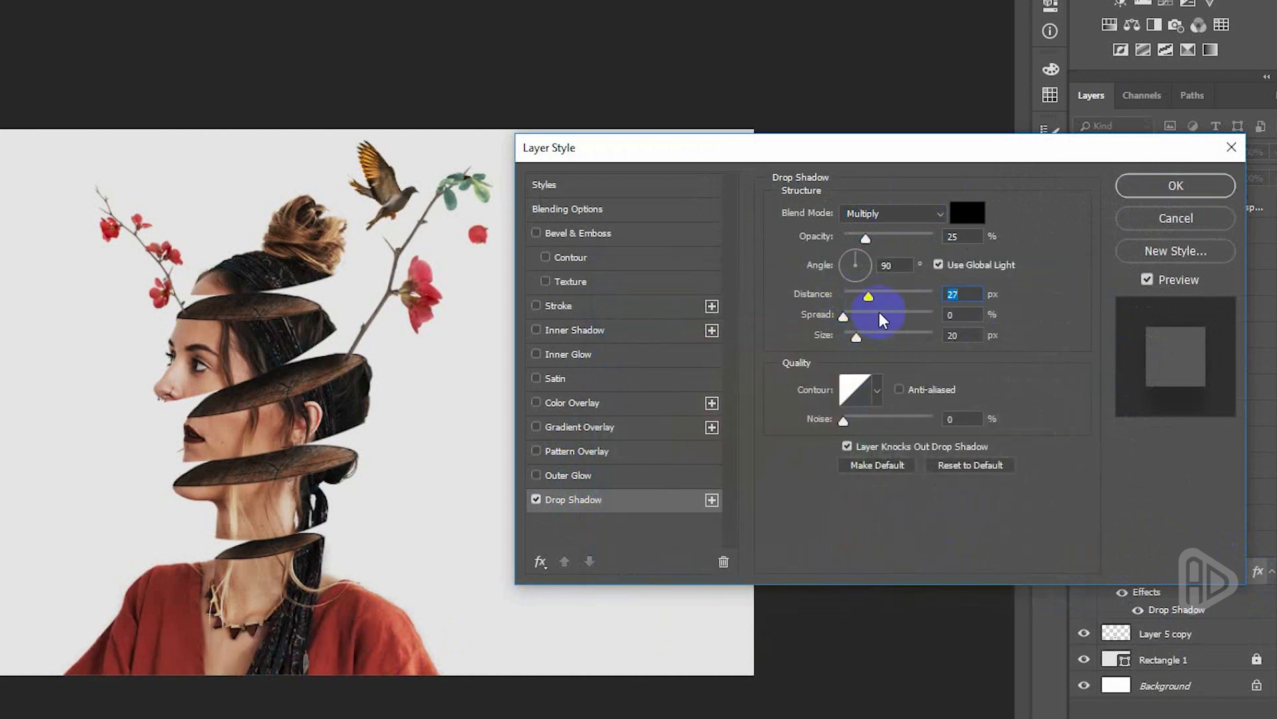
pyautogui.moveTo(865, 239); pyautogui.dragTo(876, 241)
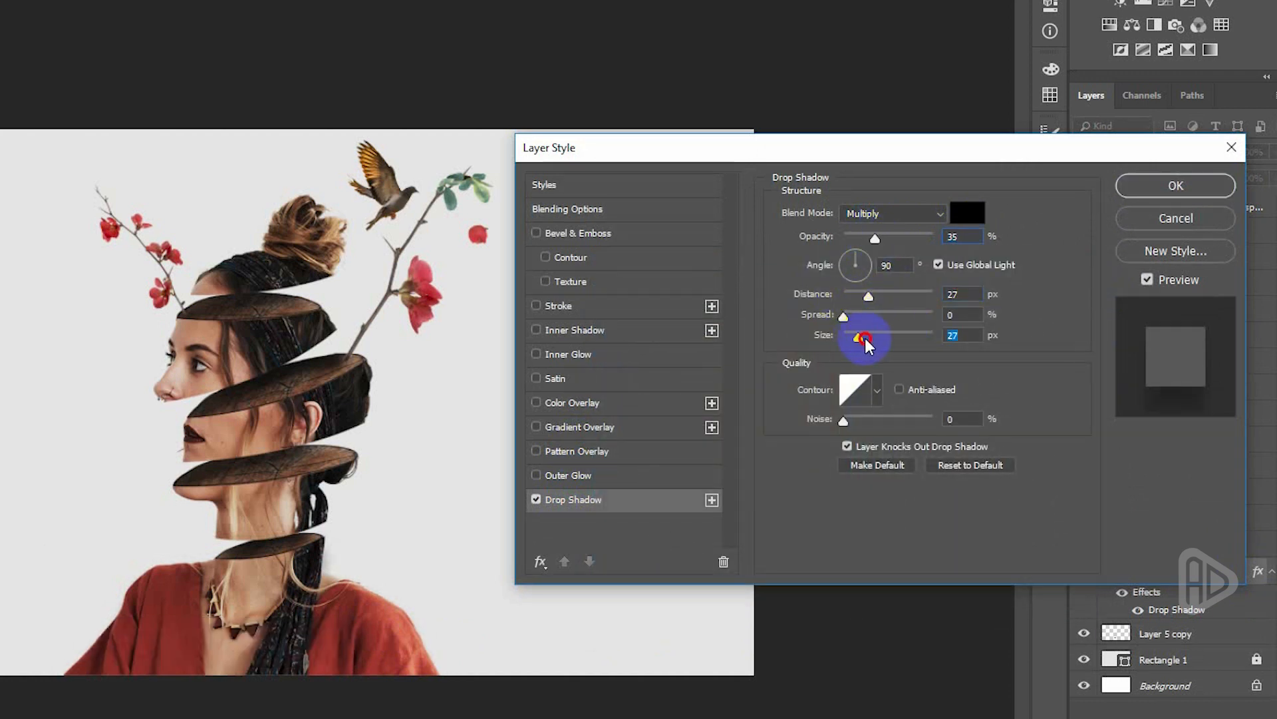
pyautogui.moveTo(866, 339); pyautogui.dragTo(875, 340)
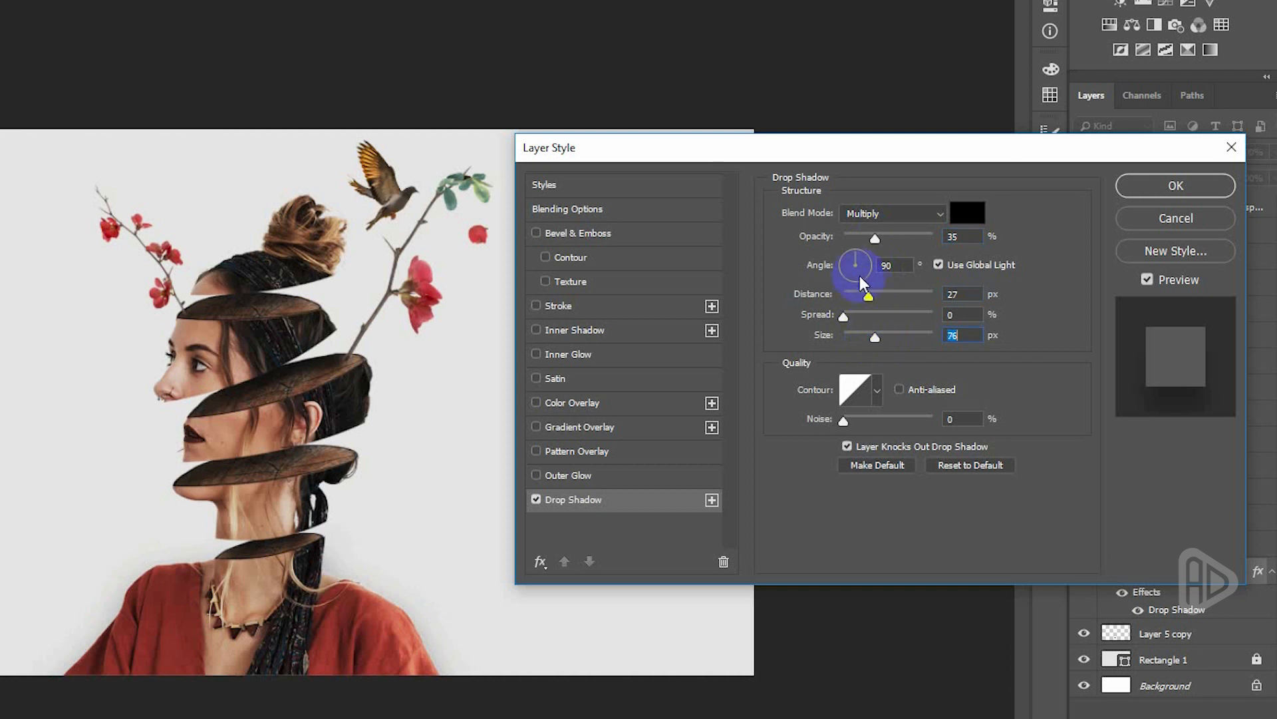
pyautogui.moveTo(840, 266); pyautogui.dragTo(860, 338)
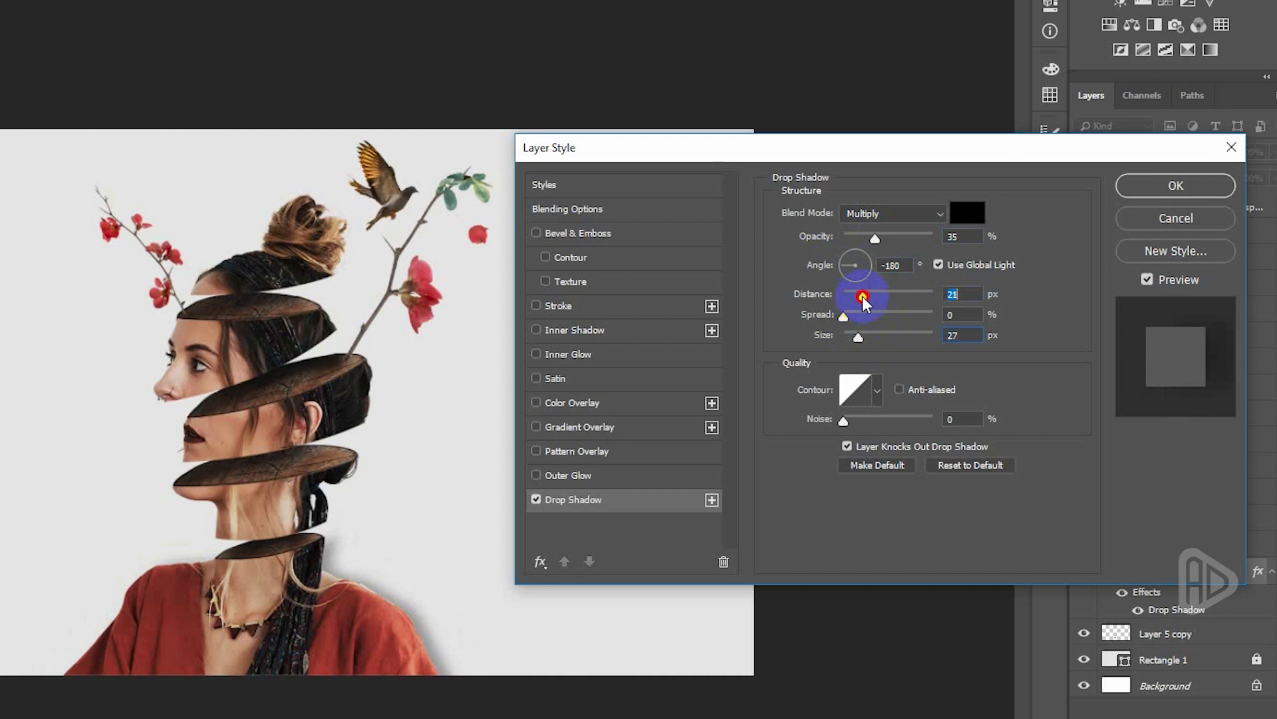
pyautogui.moveTo(861, 297); pyautogui.dragTo(861, 297)
pyautogui.click(841, 265)
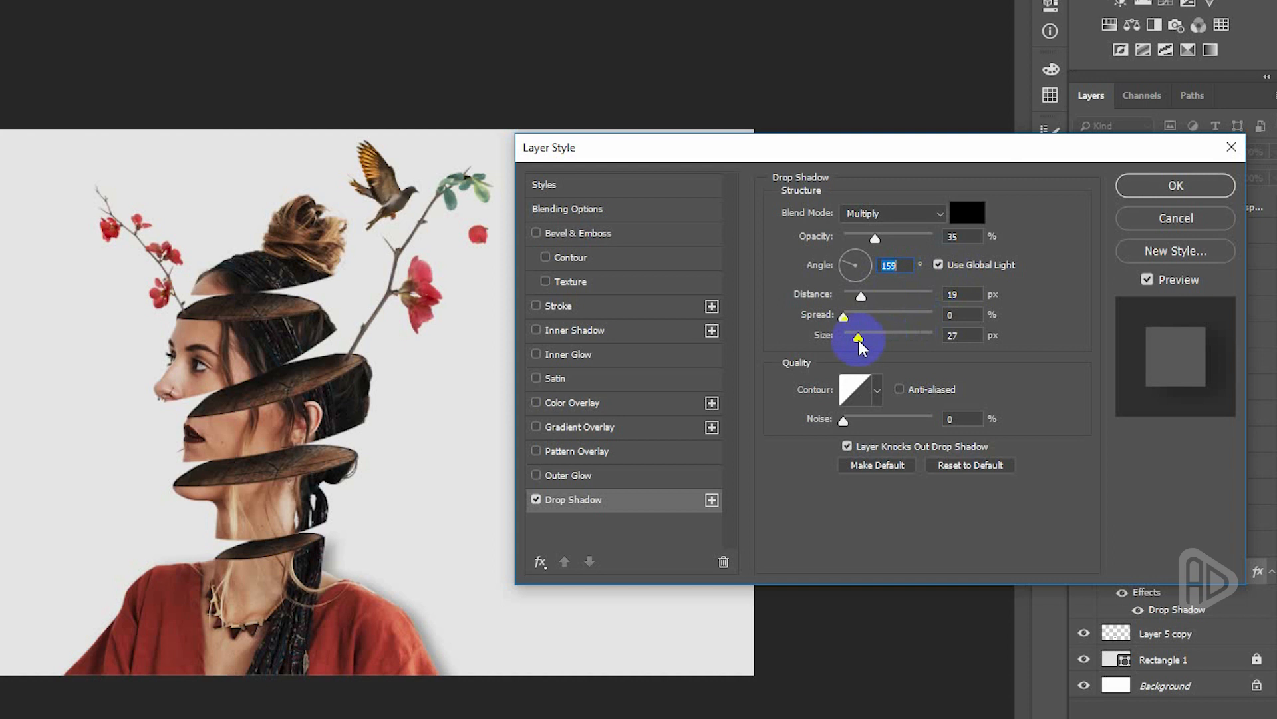
pyautogui.moveTo(876, 239); pyautogui.dragTo(880, 241)
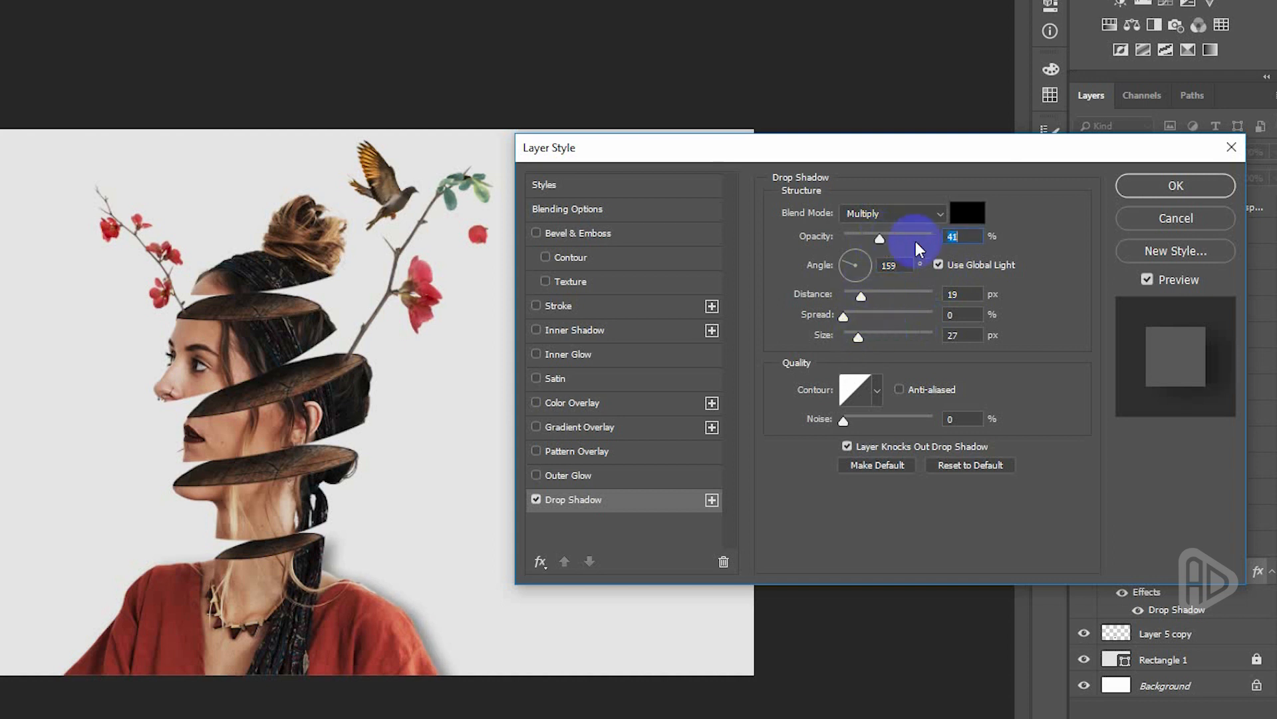
pyautogui.click(1155, 182)
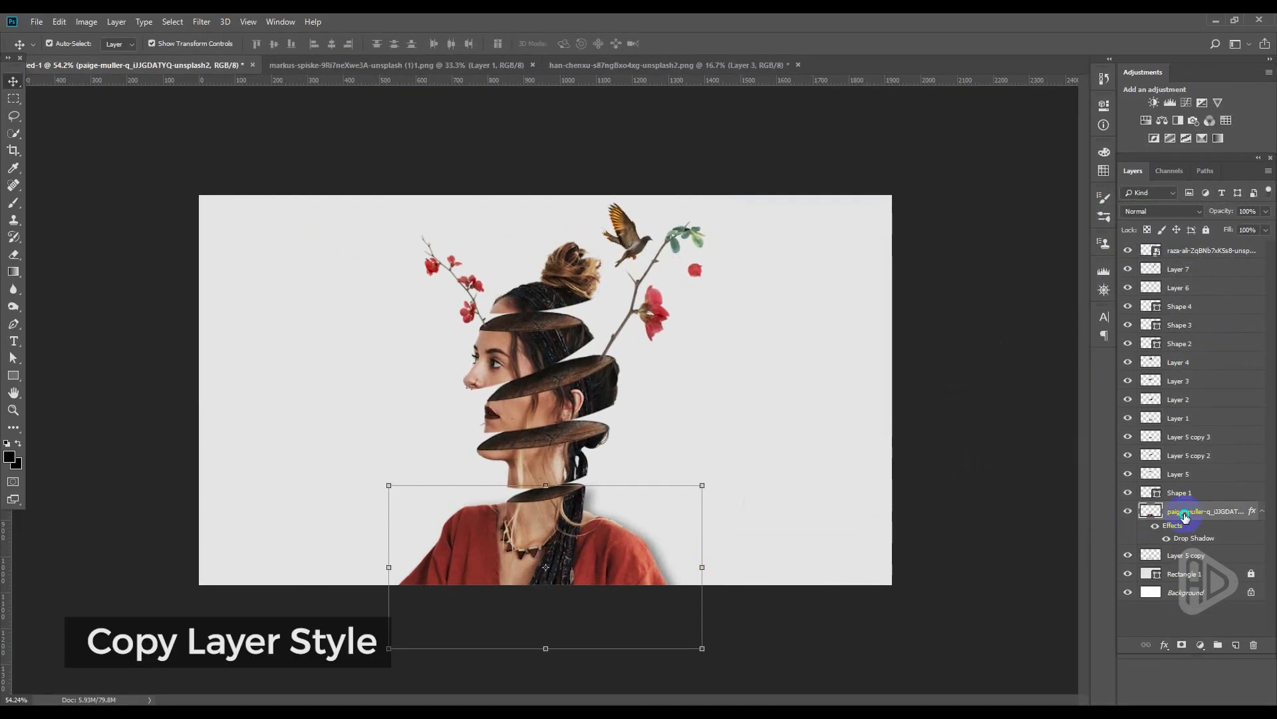
# Copy the bust's drop shadow layer style and paste it onto the four head slices, Layer 1 to Layer 4.
pyautogui.rightClick(1185, 516)
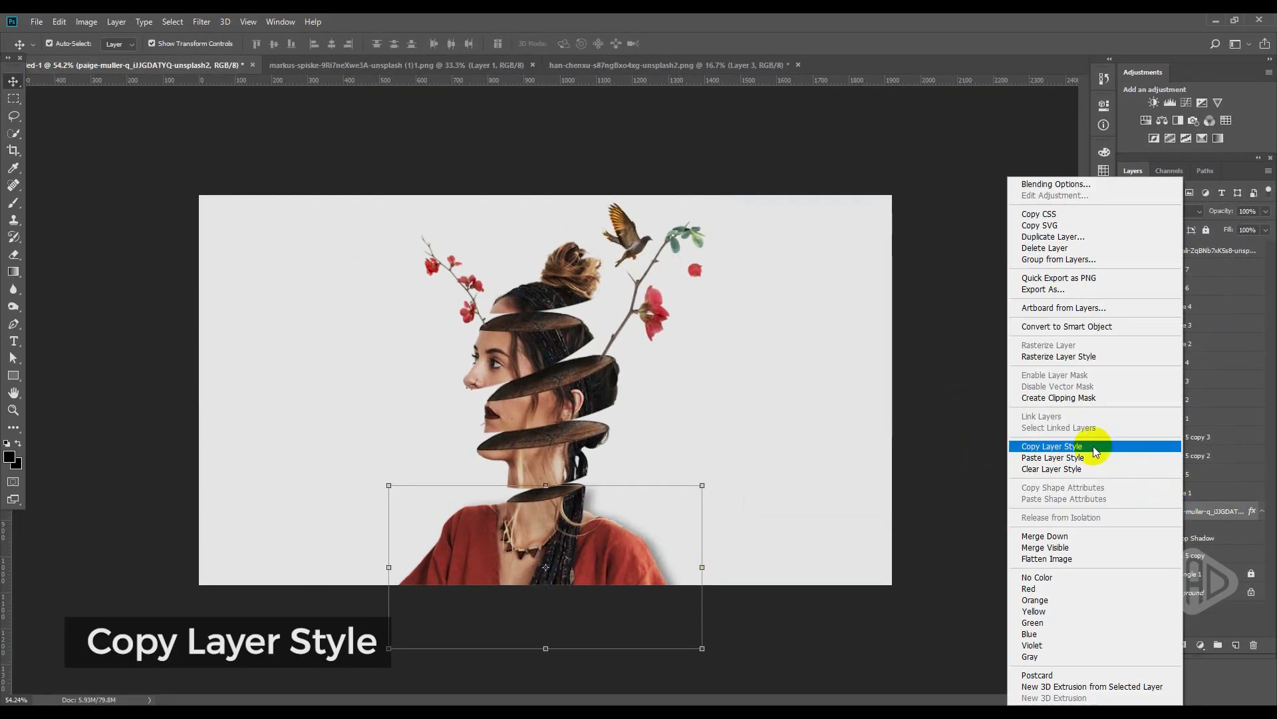
pyautogui.click(1091, 441)
pyautogui.click(592, 459)
pyautogui.click(586, 460)
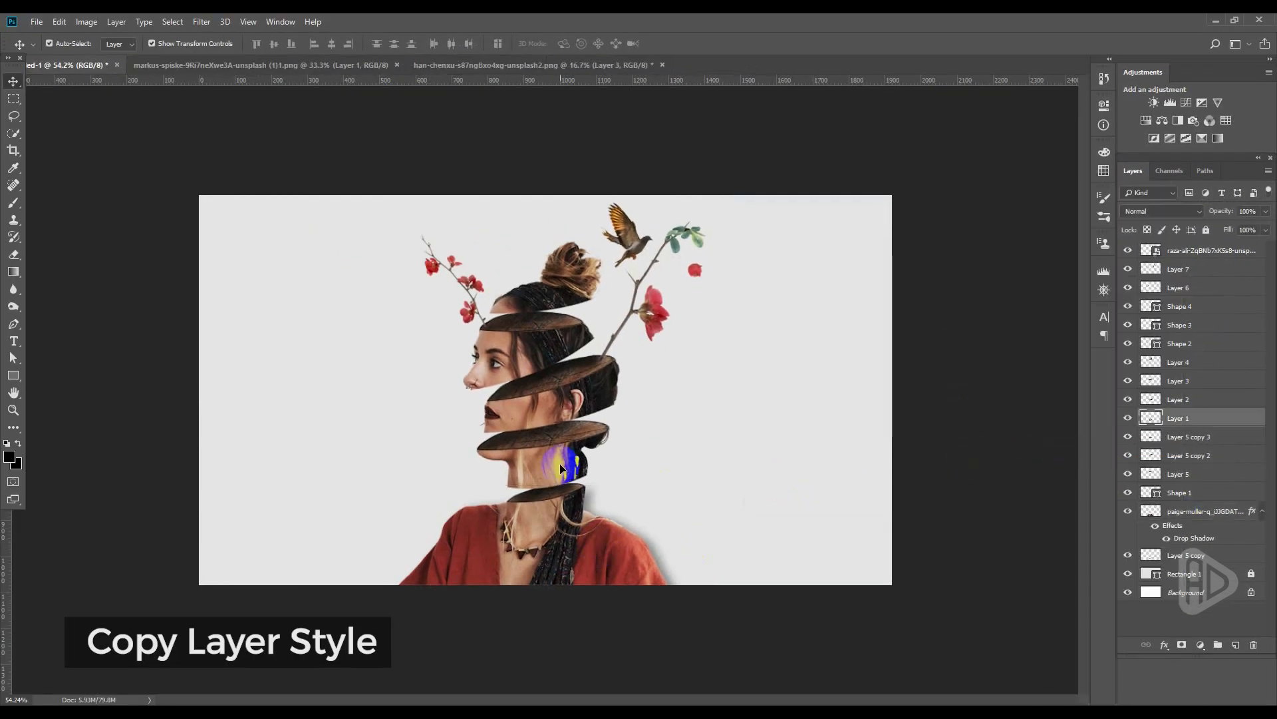
pyautogui.keyDown('shift'); pyautogui.click(605, 392); pyautogui.keyUp('shift')
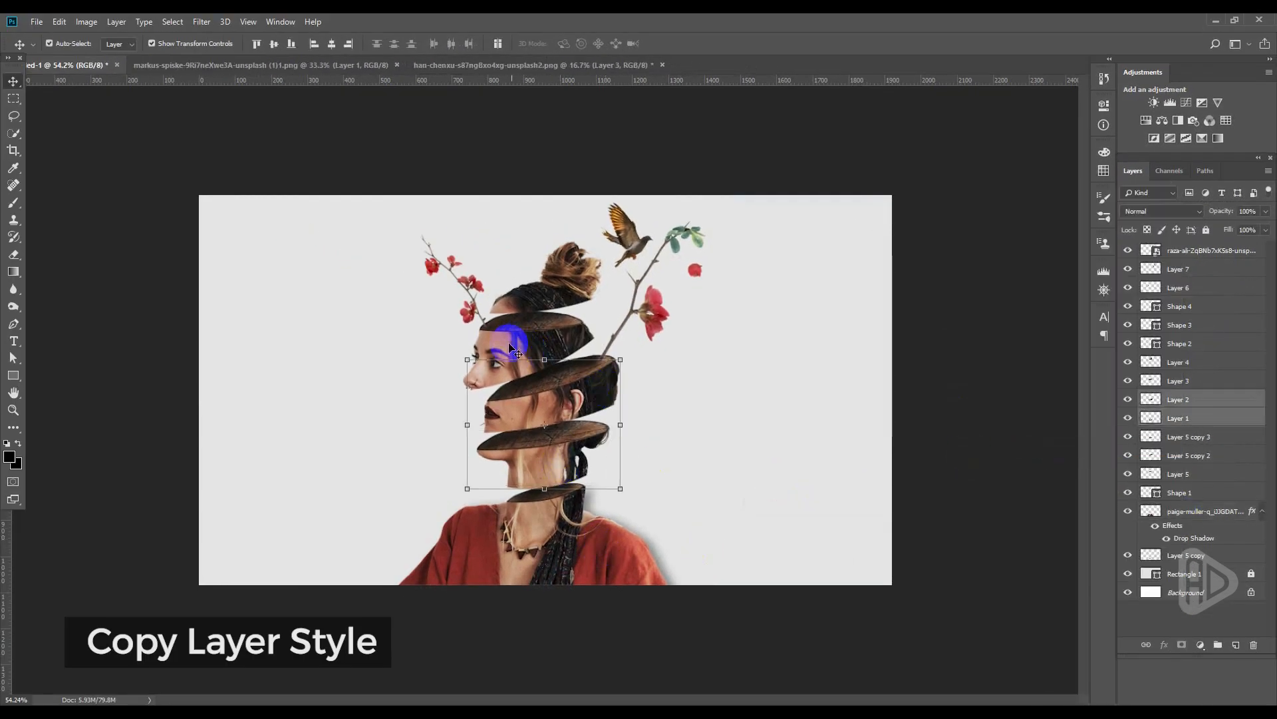
pyautogui.keyDown('shift'); pyautogui.click(559, 309); pyautogui.keyUp('shift')
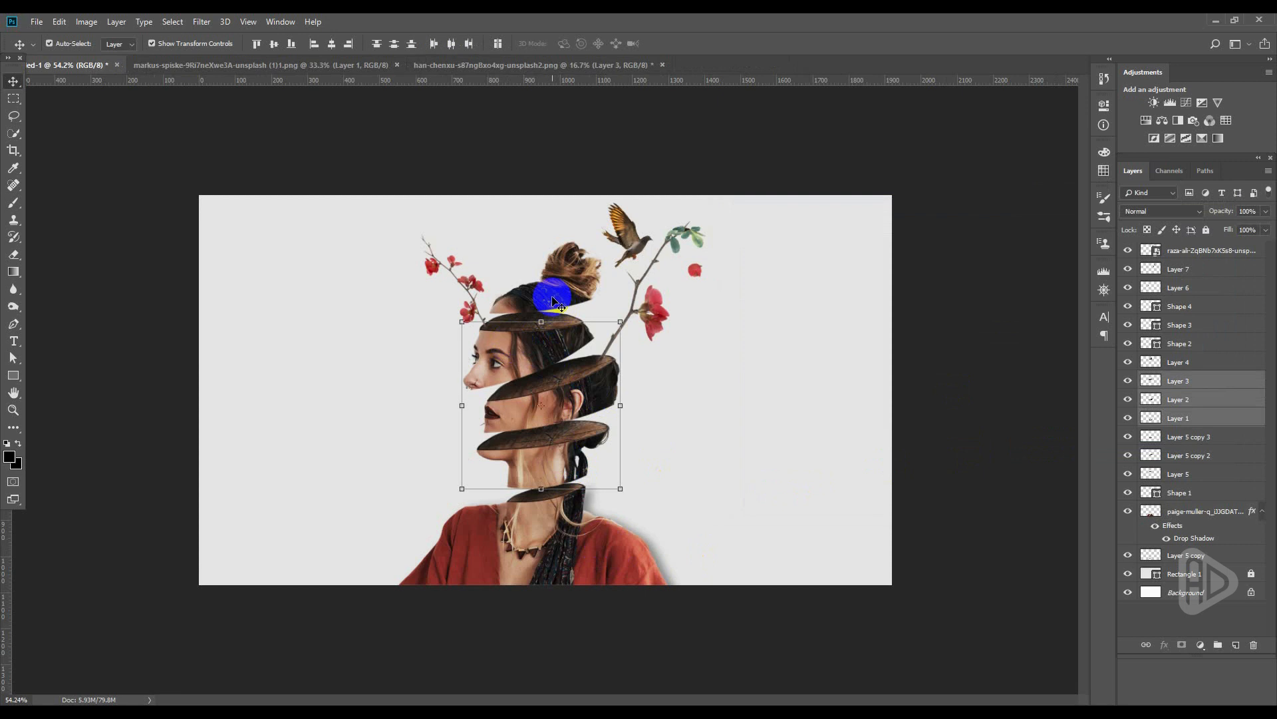
pyautogui.keyDown('shift'); pyautogui.click(557, 302); pyautogui.keyUp('shift')
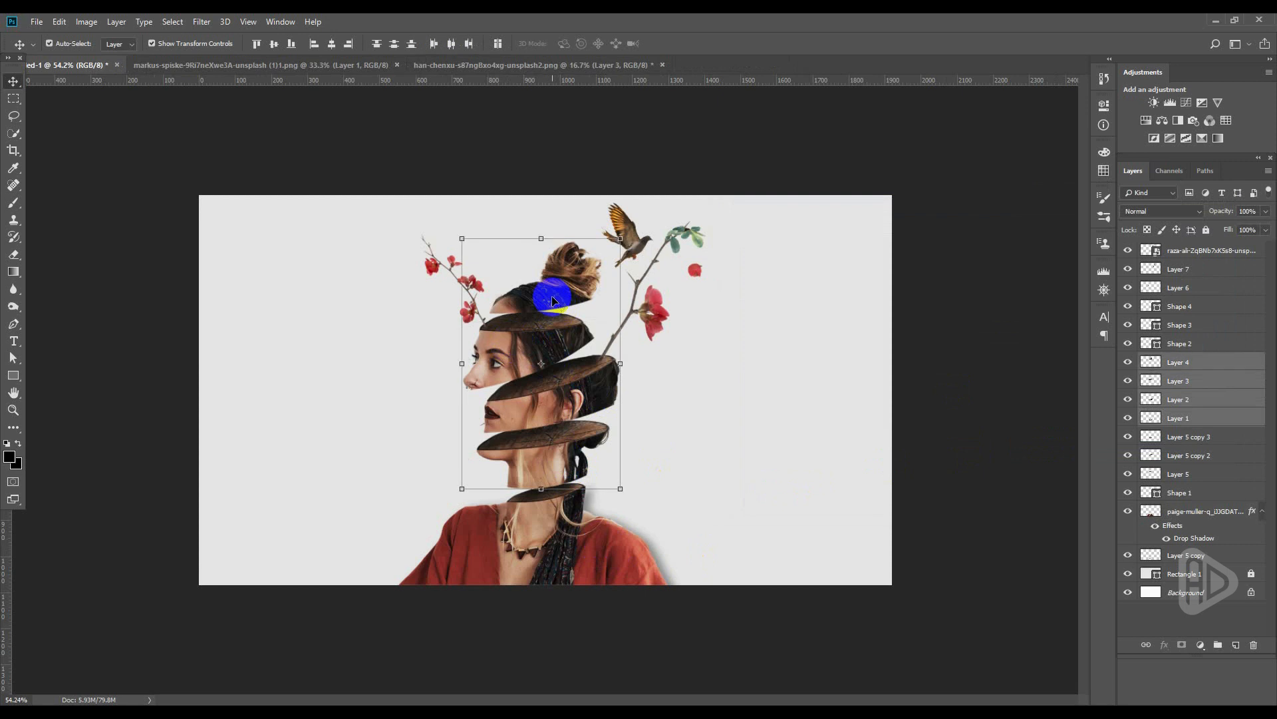
pyautogui.rightClick(1218, 395)
pyautogui.click(1068, 457)
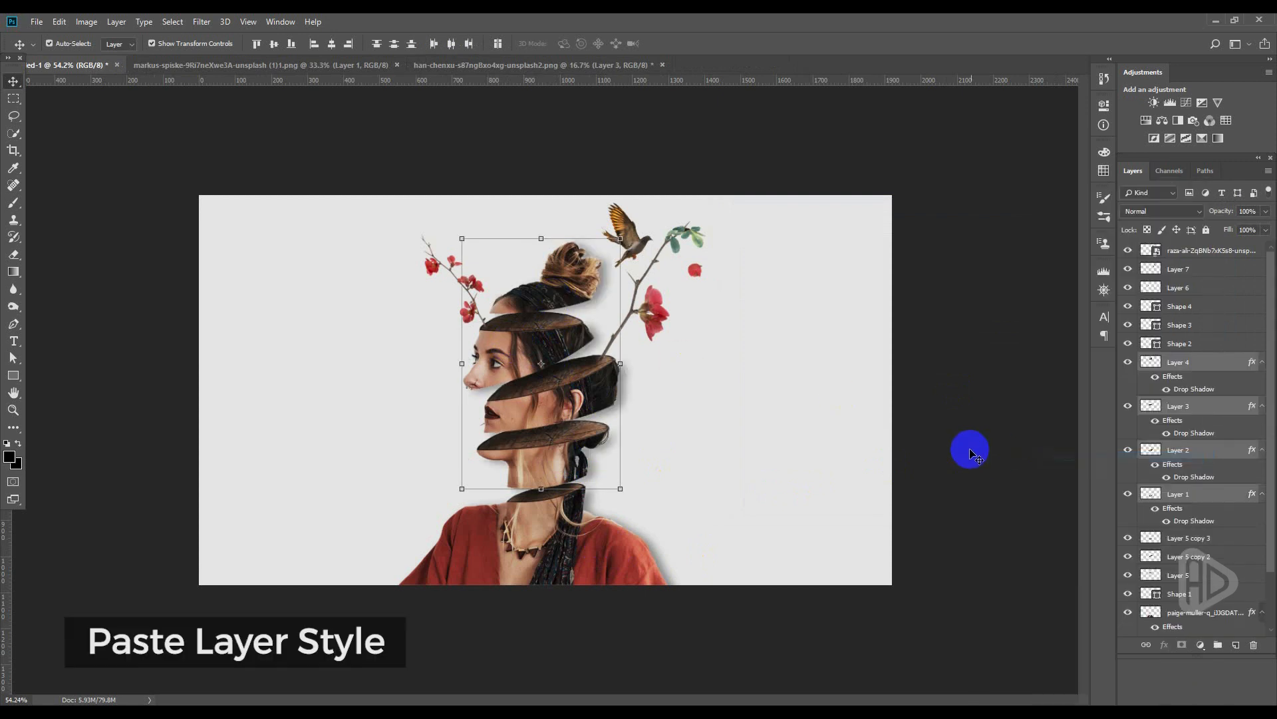
pyautogui.click(1035, 386)
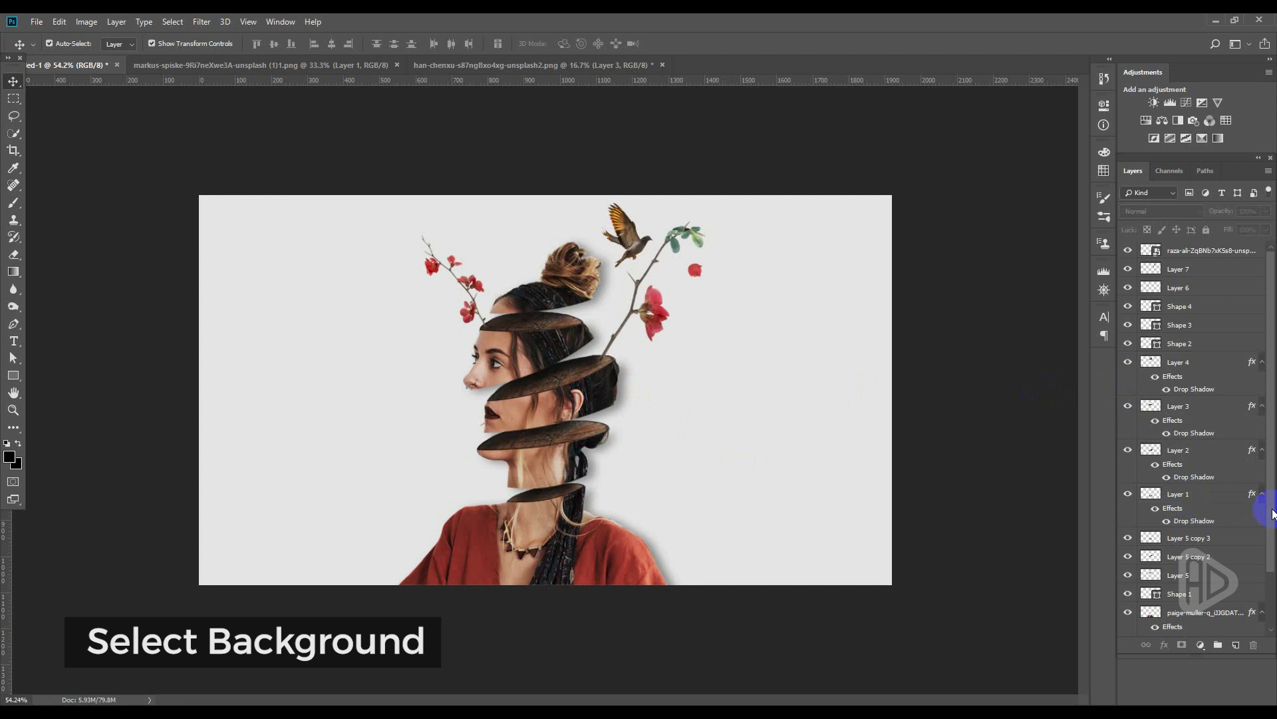
# Unlock the Rectangle 1 background layer and open the Filter Gallery for it, converting the shape to a smart object.
pyautogui.moveTo(1272, 512); pyautogui.dragTo(1262, 594)
pyautogui.click(1210, 609)
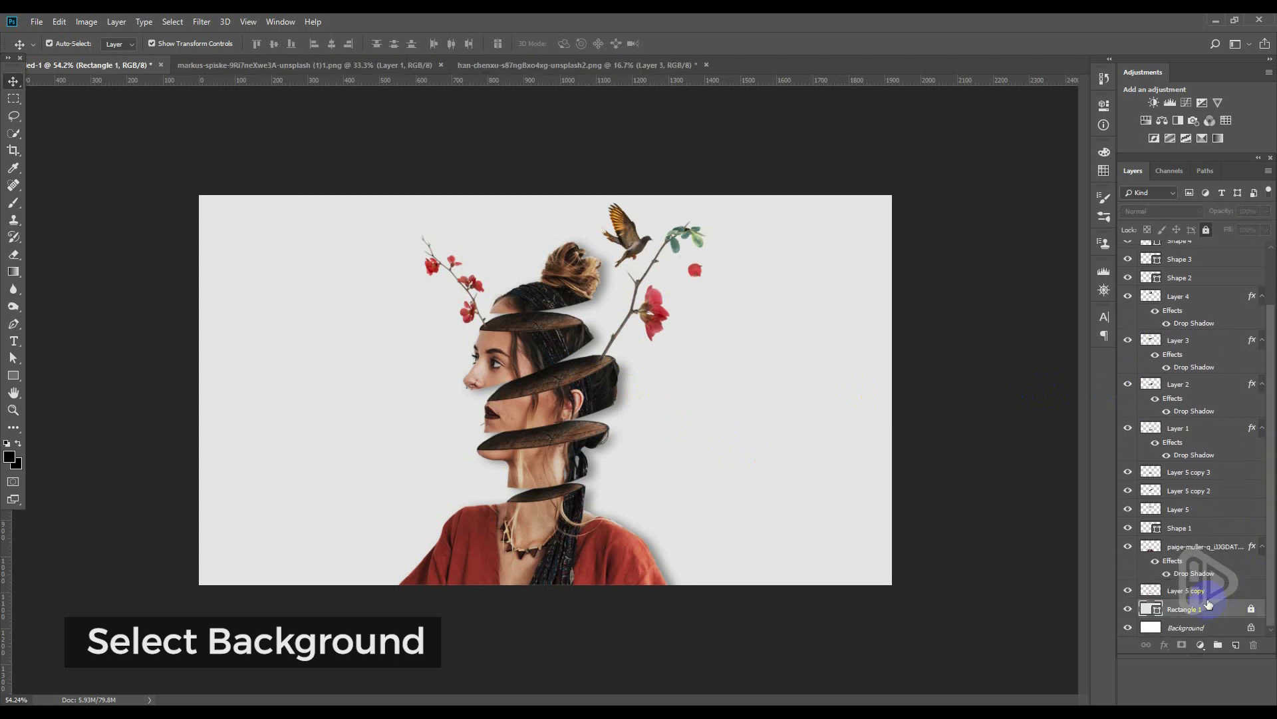
pyautogui.click(1206, 230)
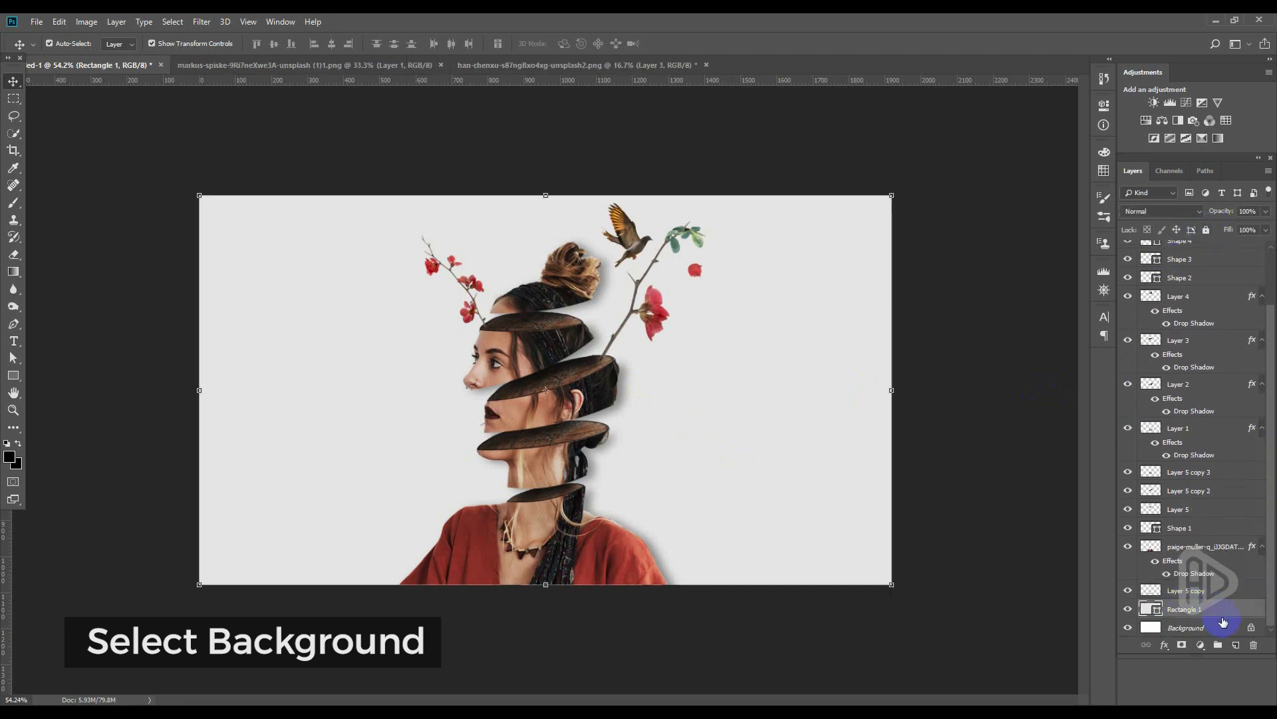
pyautogui.click(202, 21)
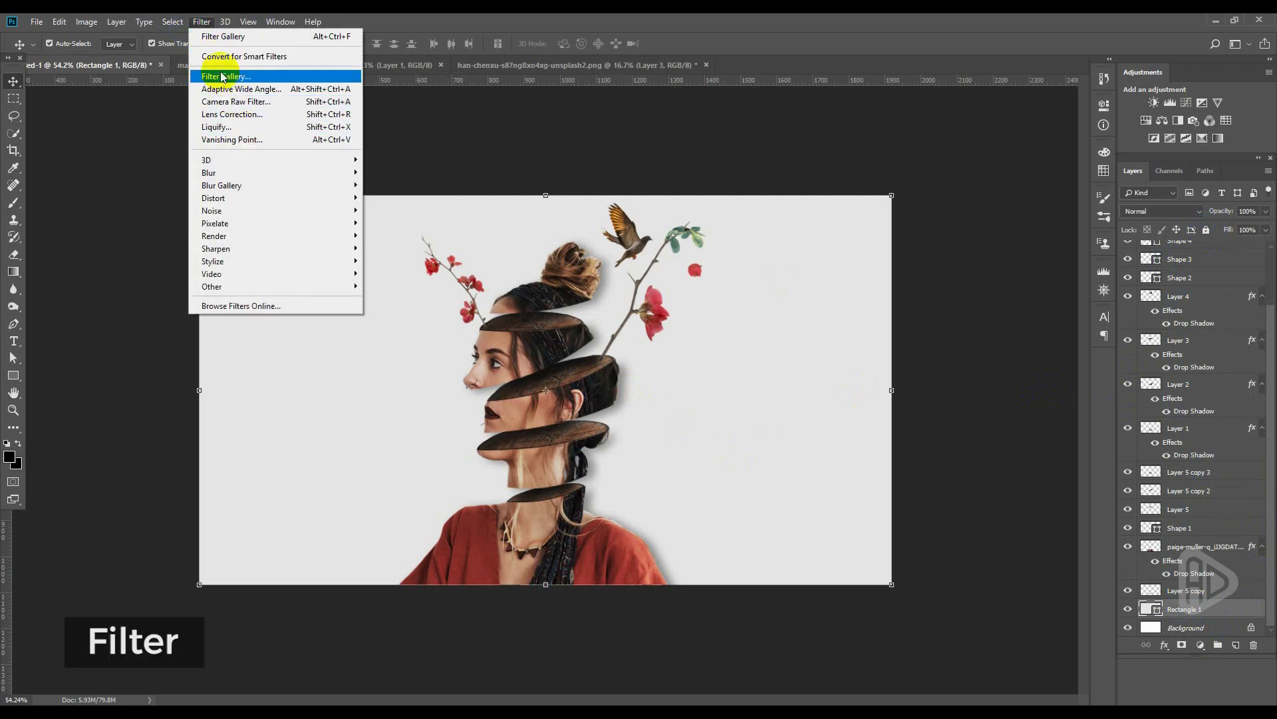
pyautogui.click(222, 78)
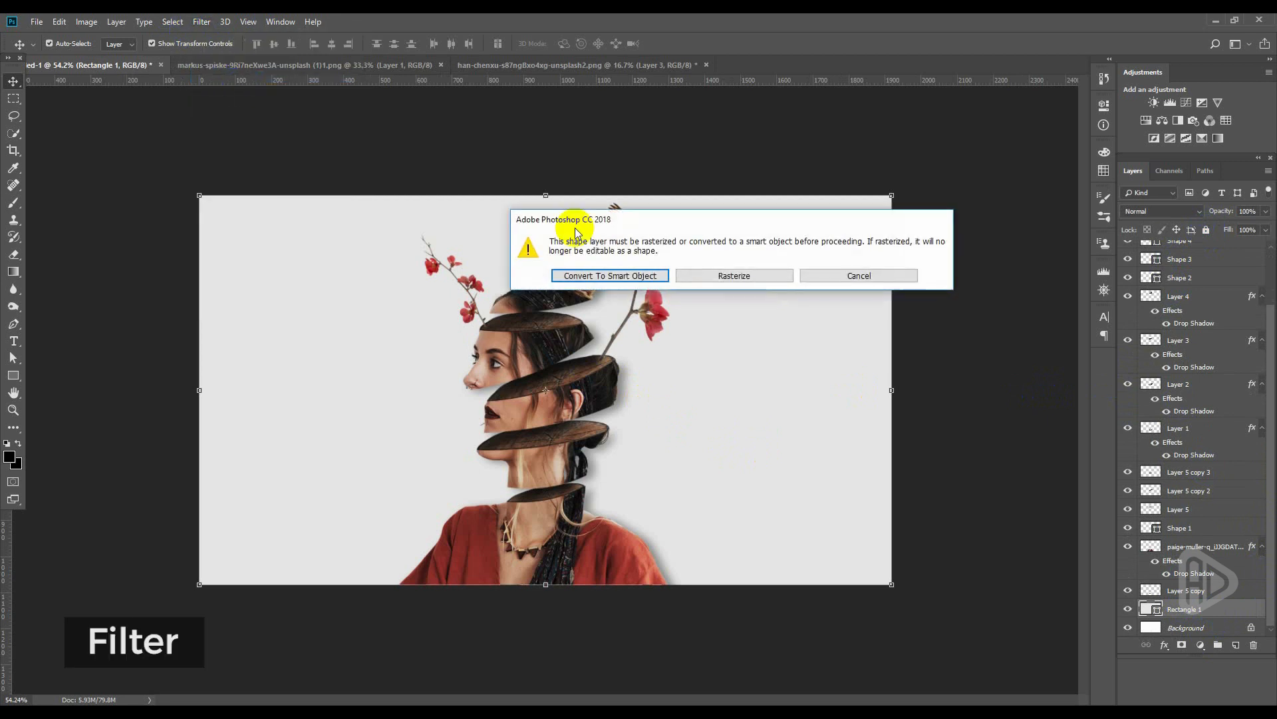
pyautogui.click(643, 277)
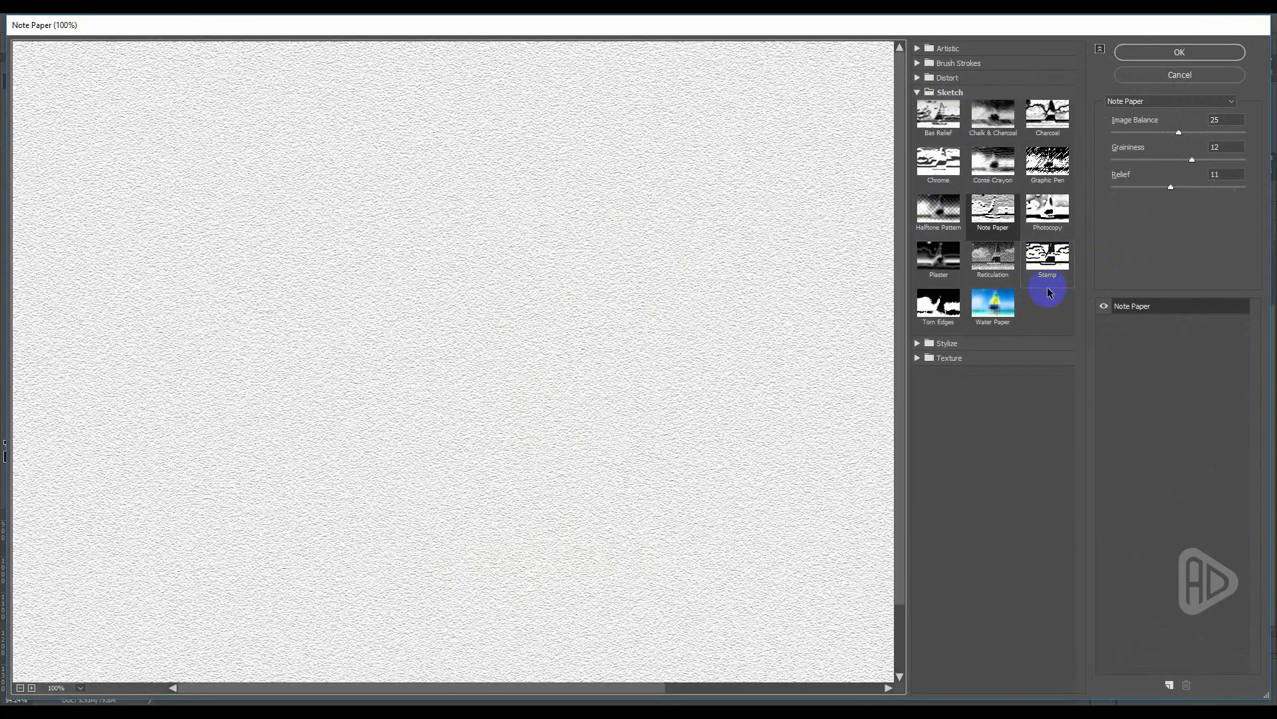
# Apply the Note Paper sketch filter to the background with Image Balance 22 and Graininess 13.
pyautogui.click(996, 250)
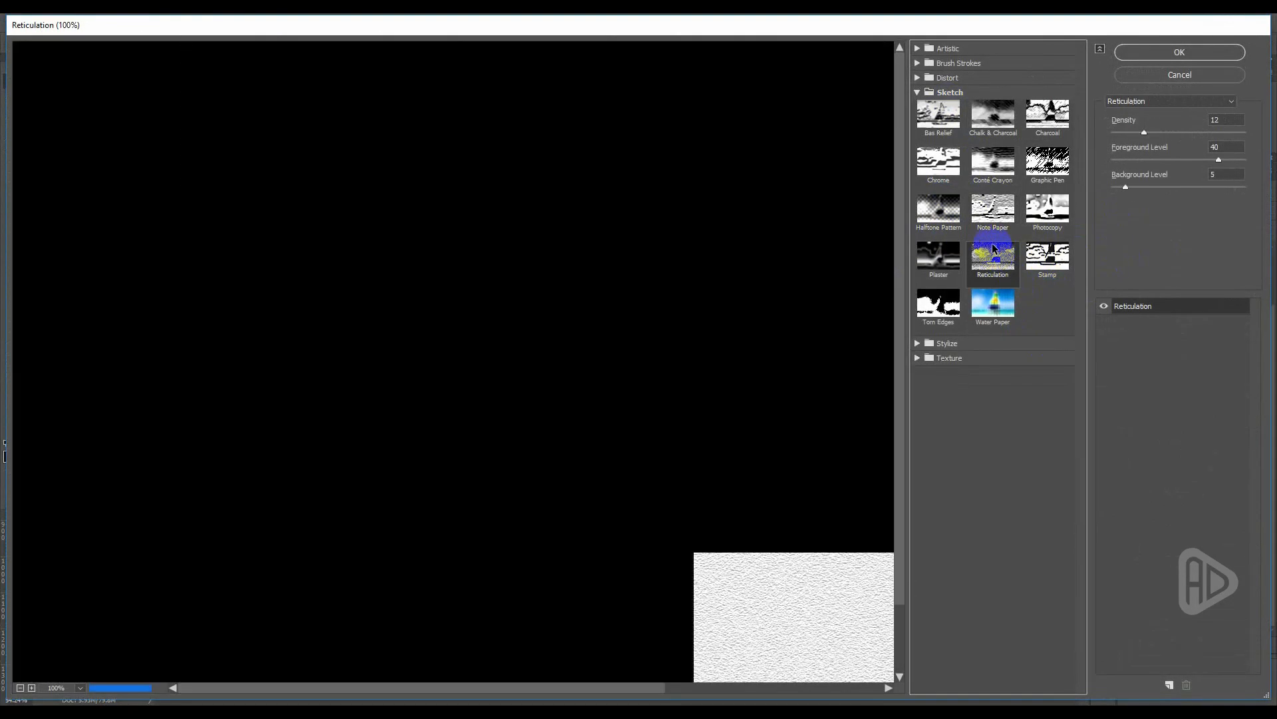
pyautogui.click(990, 213)
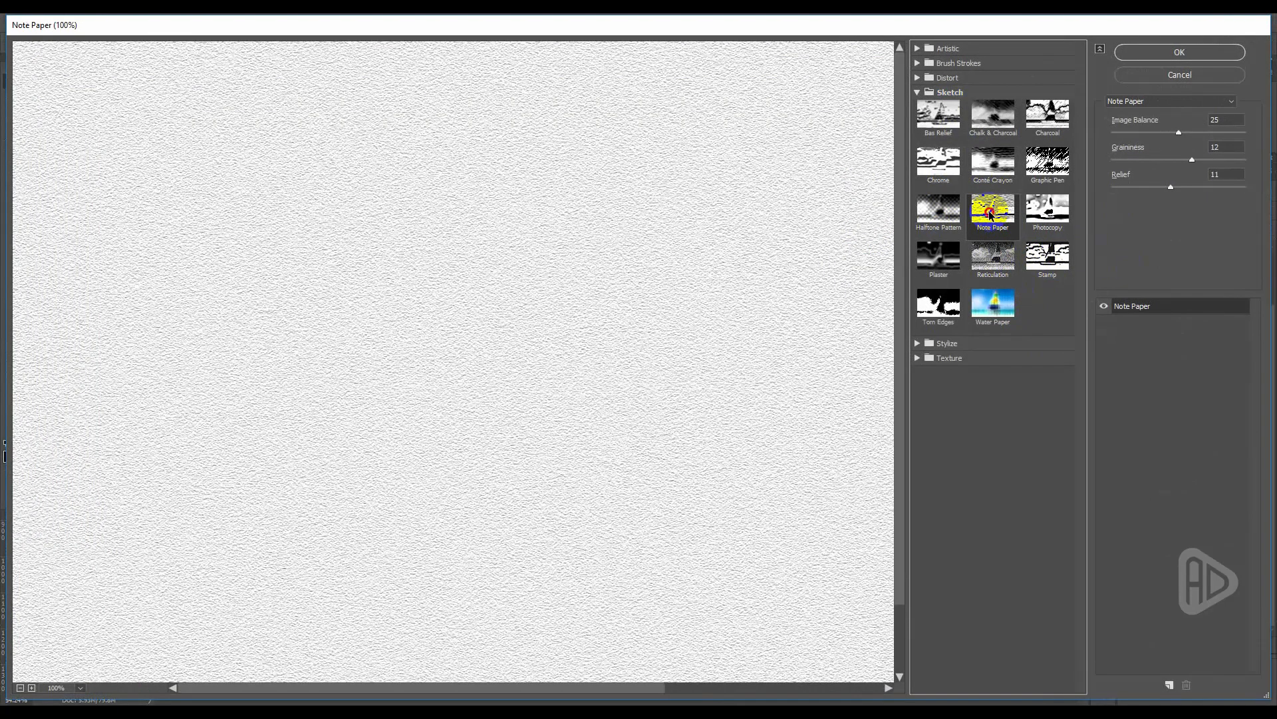
pyautogui.moveTo(1175, 137); pyautogui.dragTo(1196, 163)
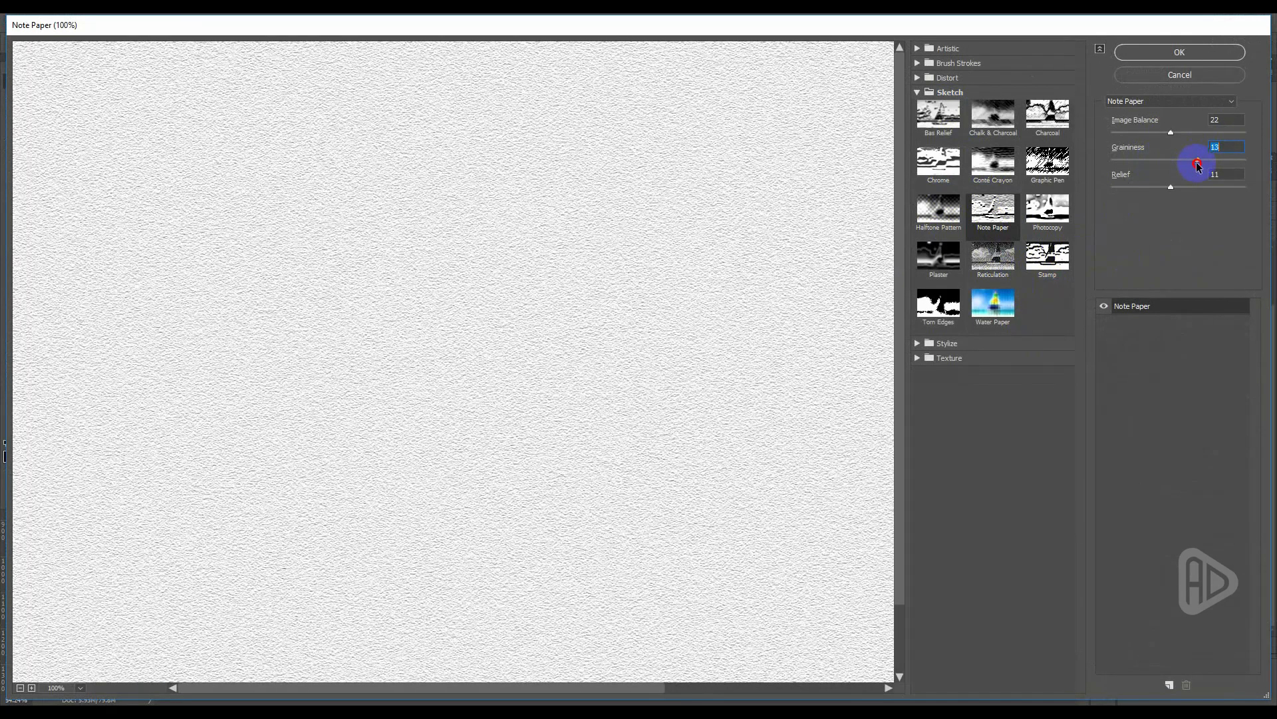
pyautogui.click(1178, 51)
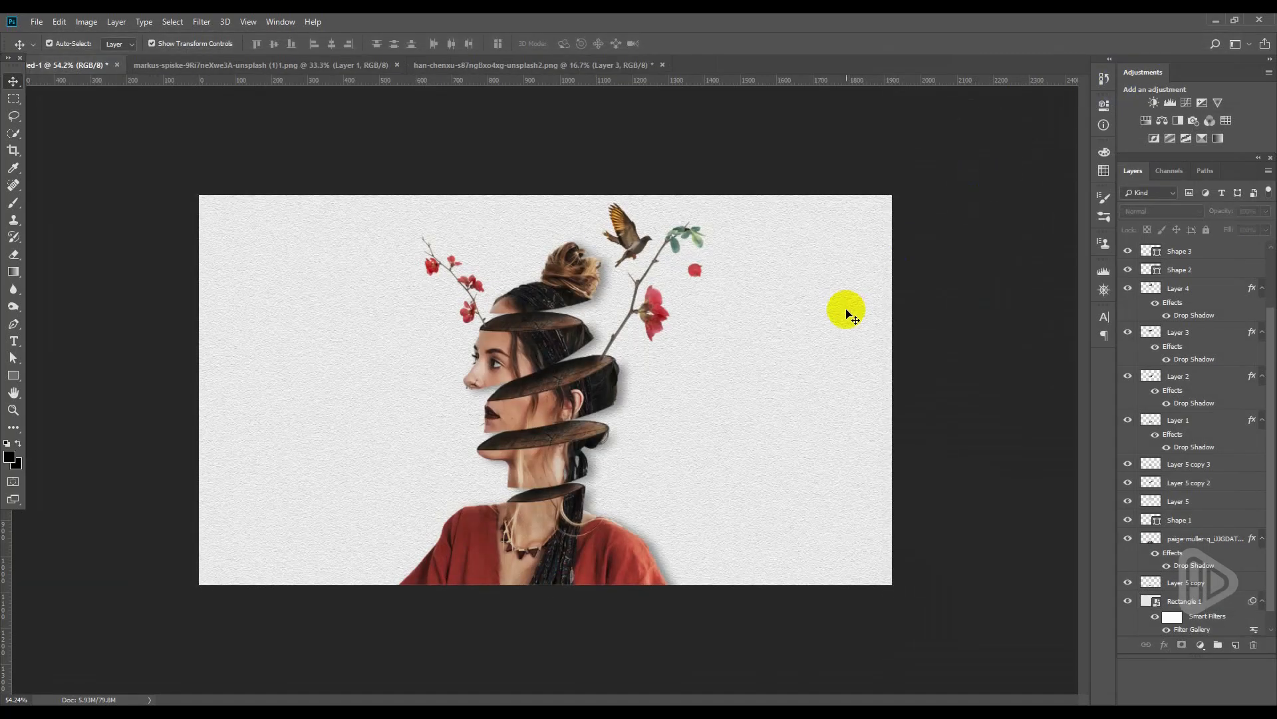
pyautogui.click(846, 314)
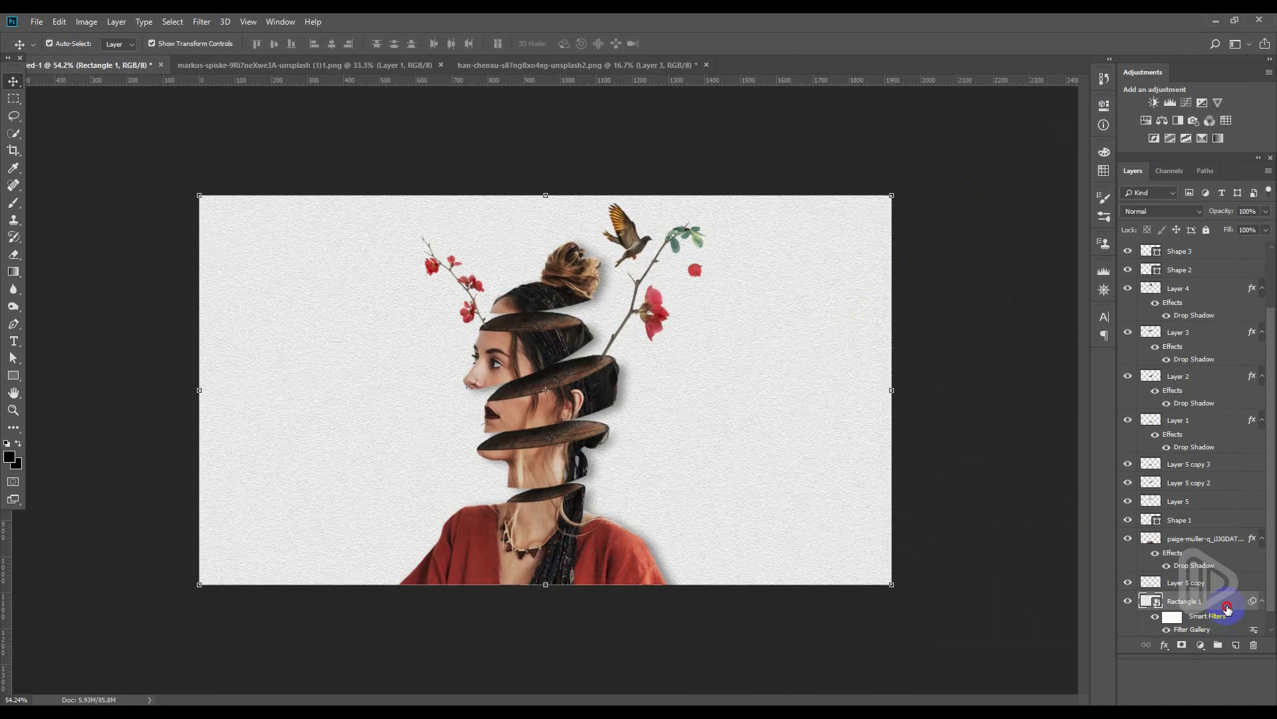
# Add a Color Overlay to the Rectangle 1 layer in Multiply mode at 80% opacity, using pale pink #ffe7e1.
pyautogui.doubleClick(1228, 609)
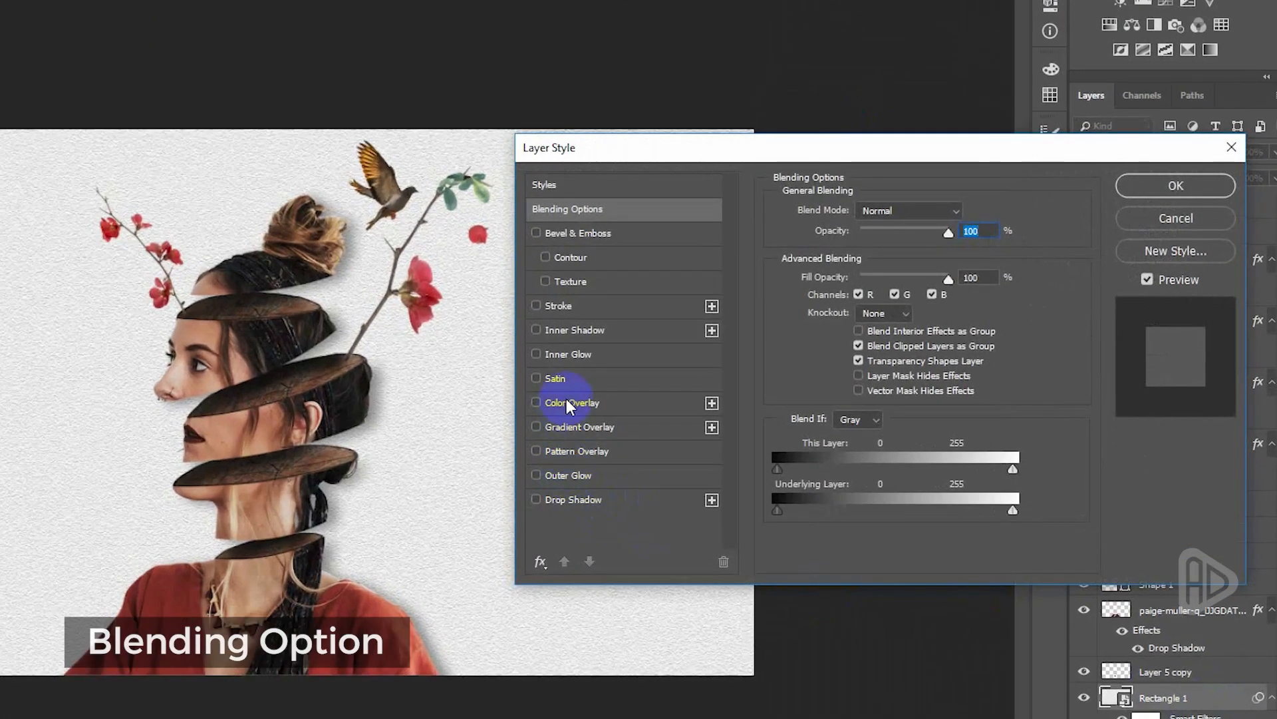
pyautogui.click(566, 399)
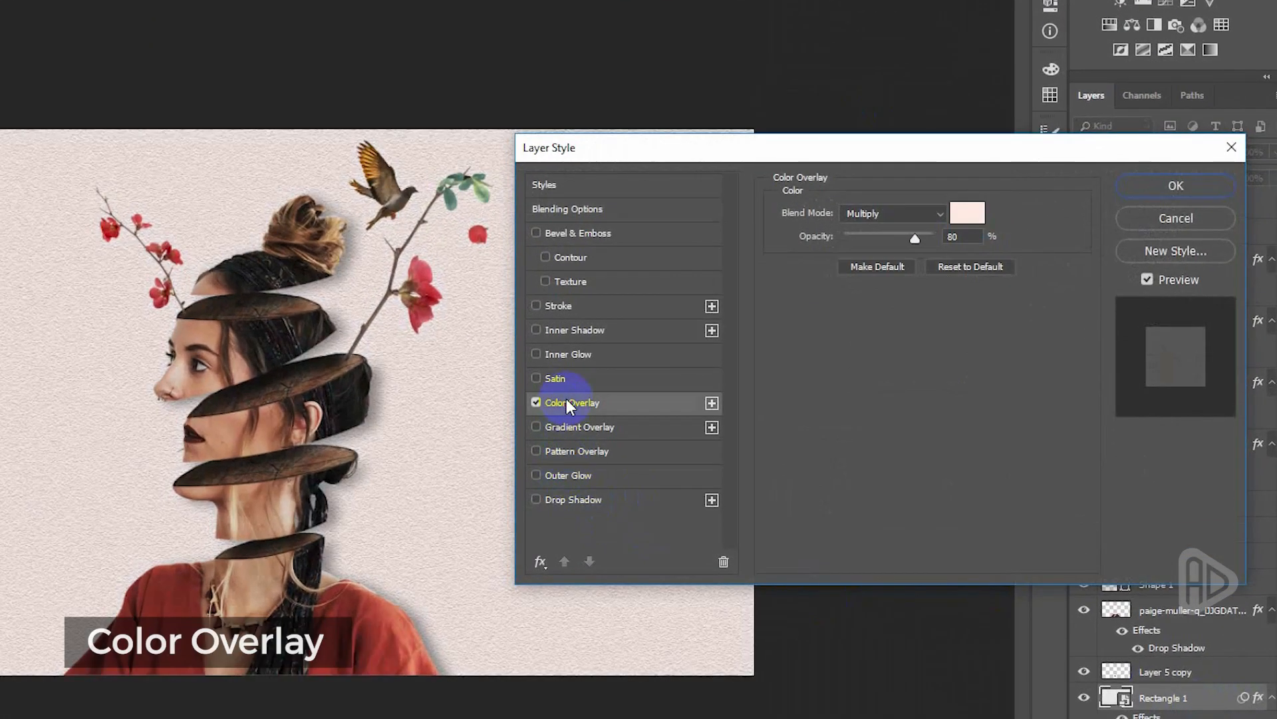
pyautogui.click(966, 215)
pyautogui.click(961, 219)
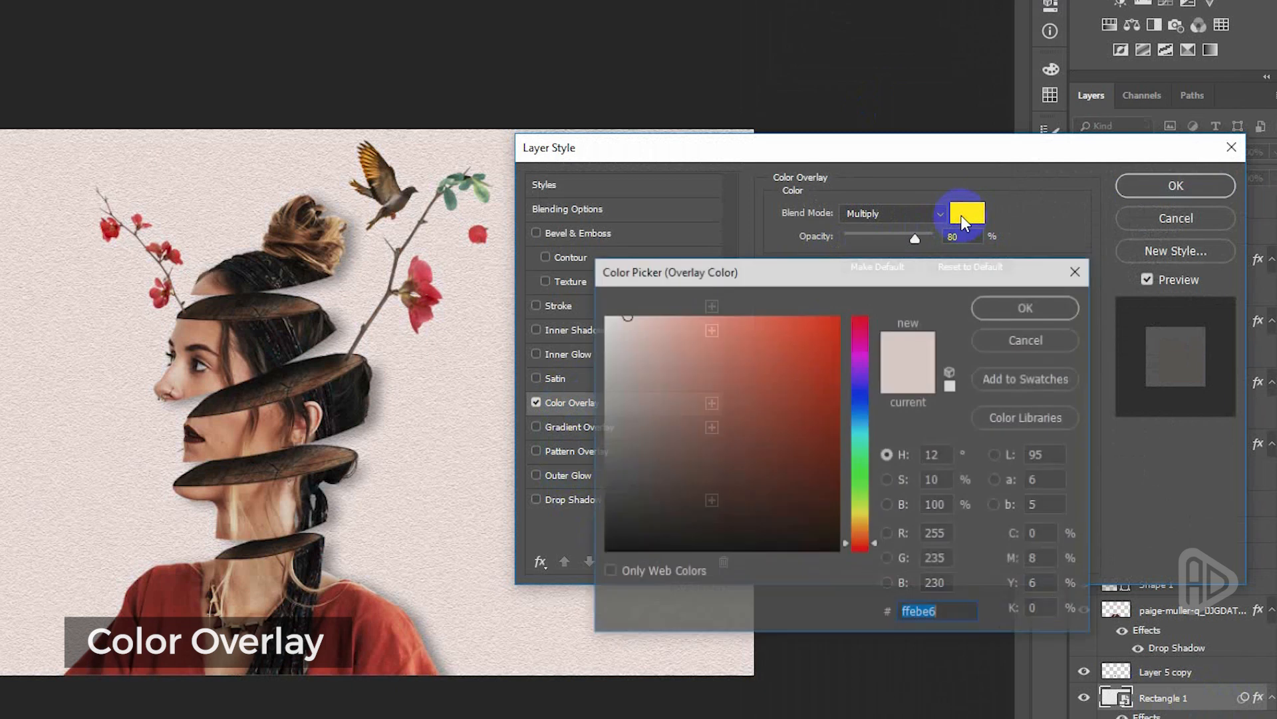
pyautogui.click(626, 317)
pyautogui.moveTo(627, 316); pyautogui.dragTo(630, 314)
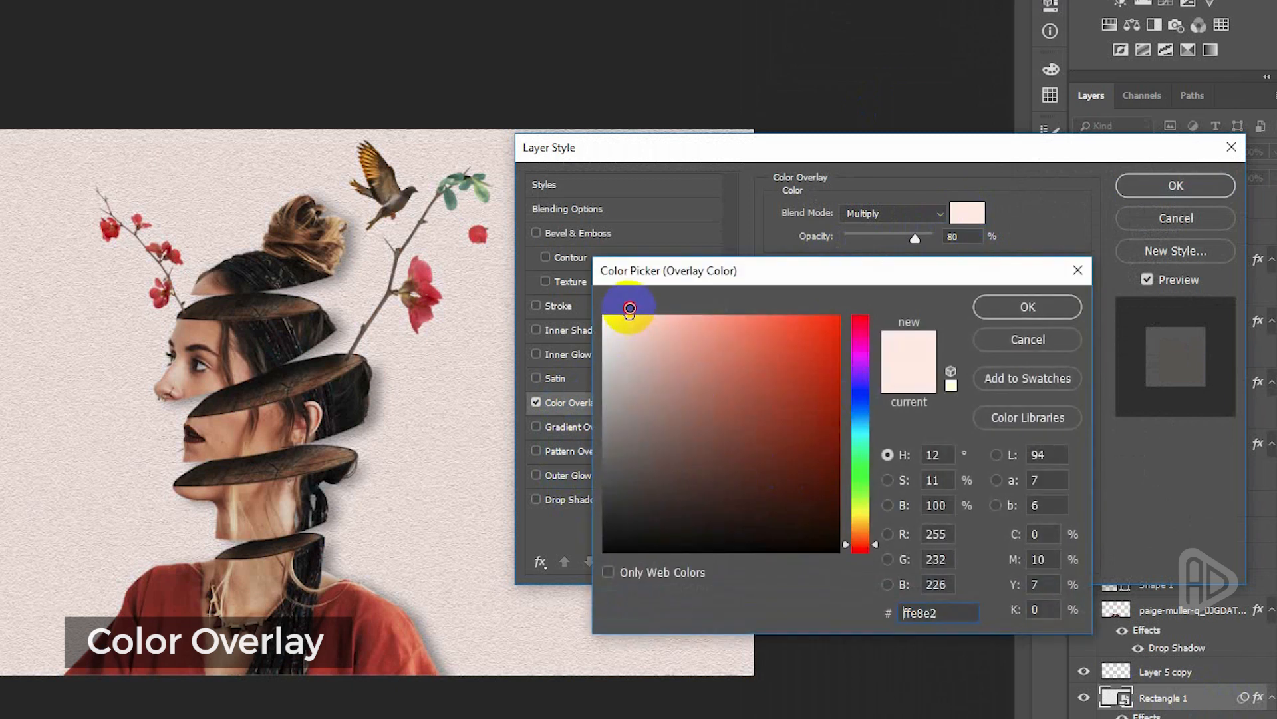
pyautogui.click(997, 317)
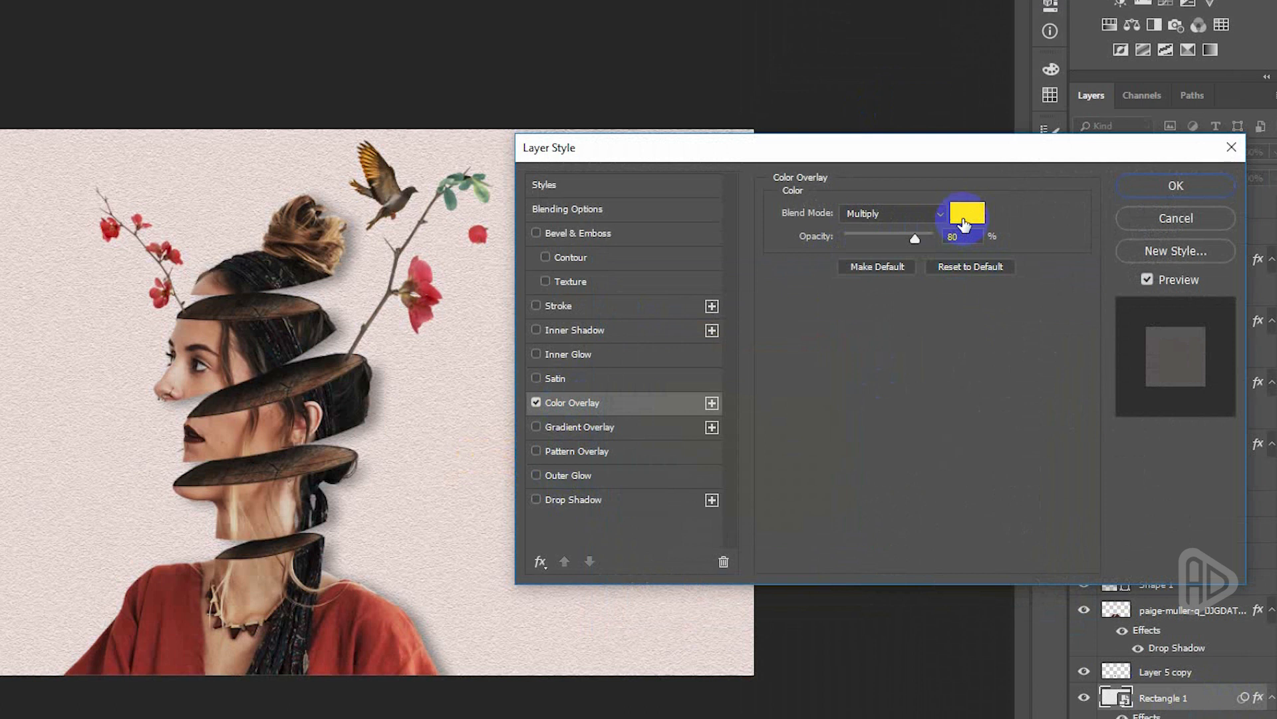
# Sample the overlay colour from the red garment, lighten it to pale peach #ffe1d7, and apply the layer style.
pyautogui.click(966, 214)
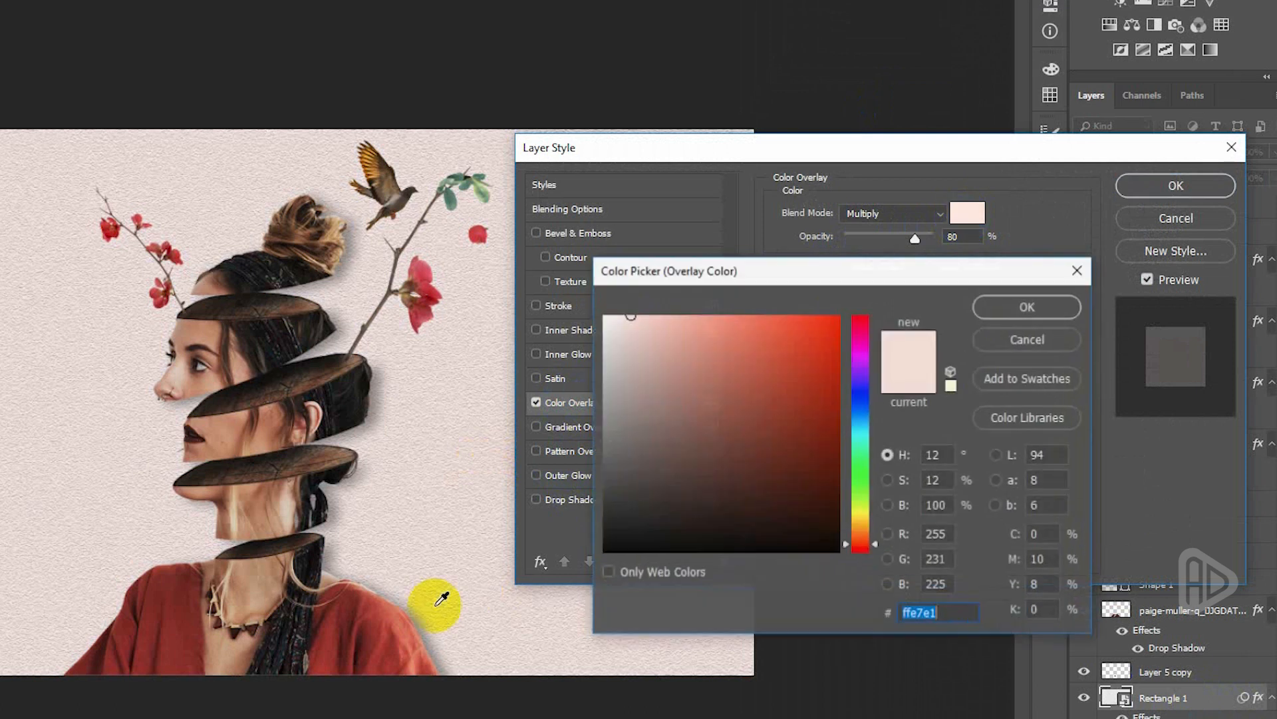
pyautogui.click(416, 666)
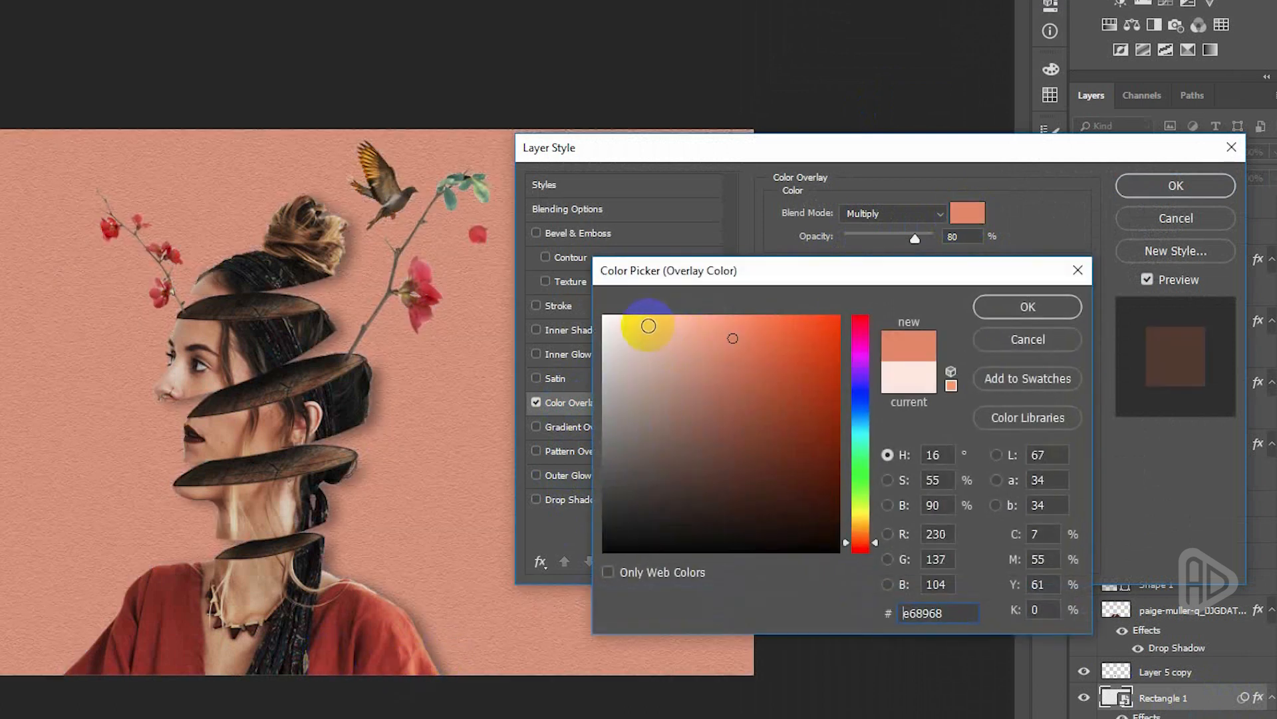
pyautogui.click(625, 316)
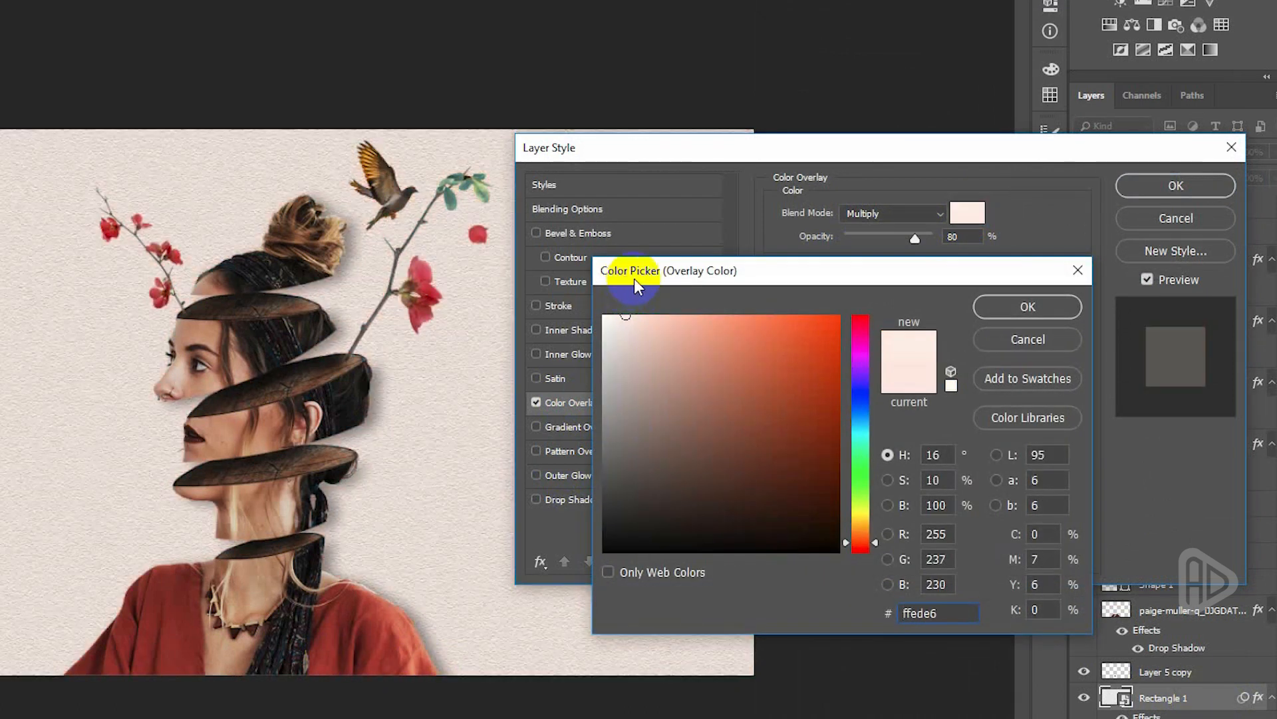
pyautogui.click(639, 315)
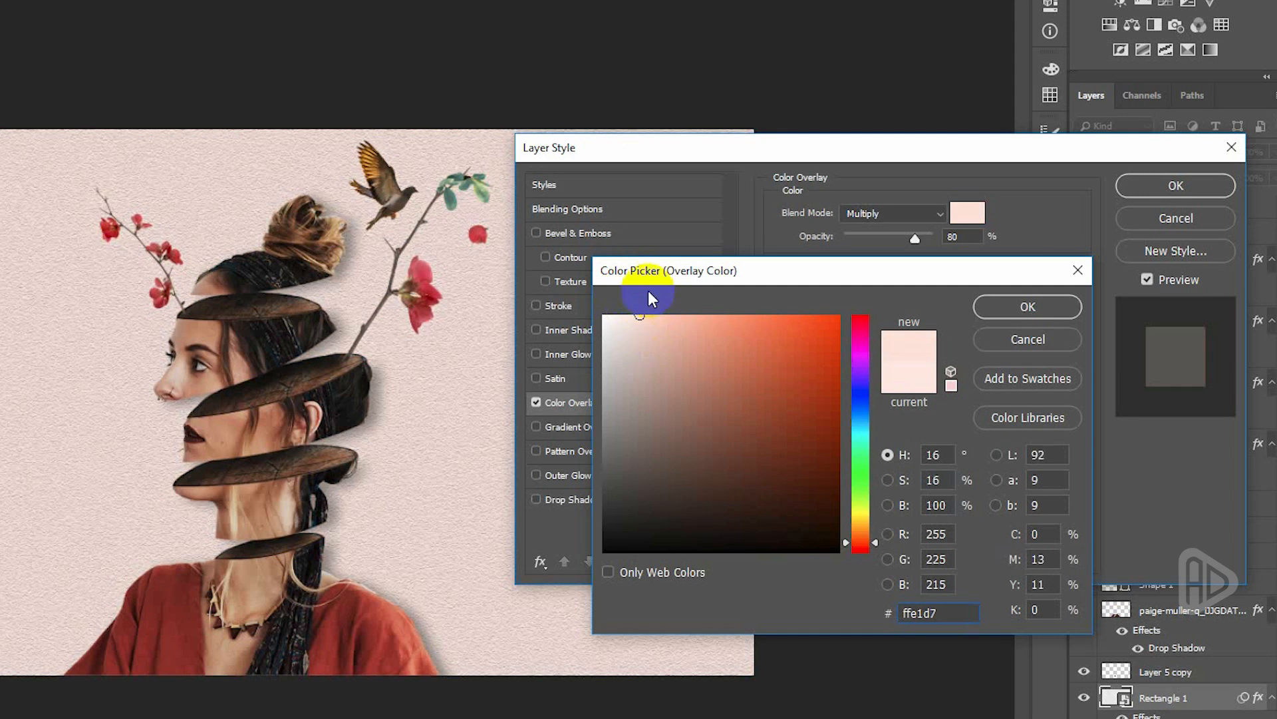
pyautogui.click(1005, 308)
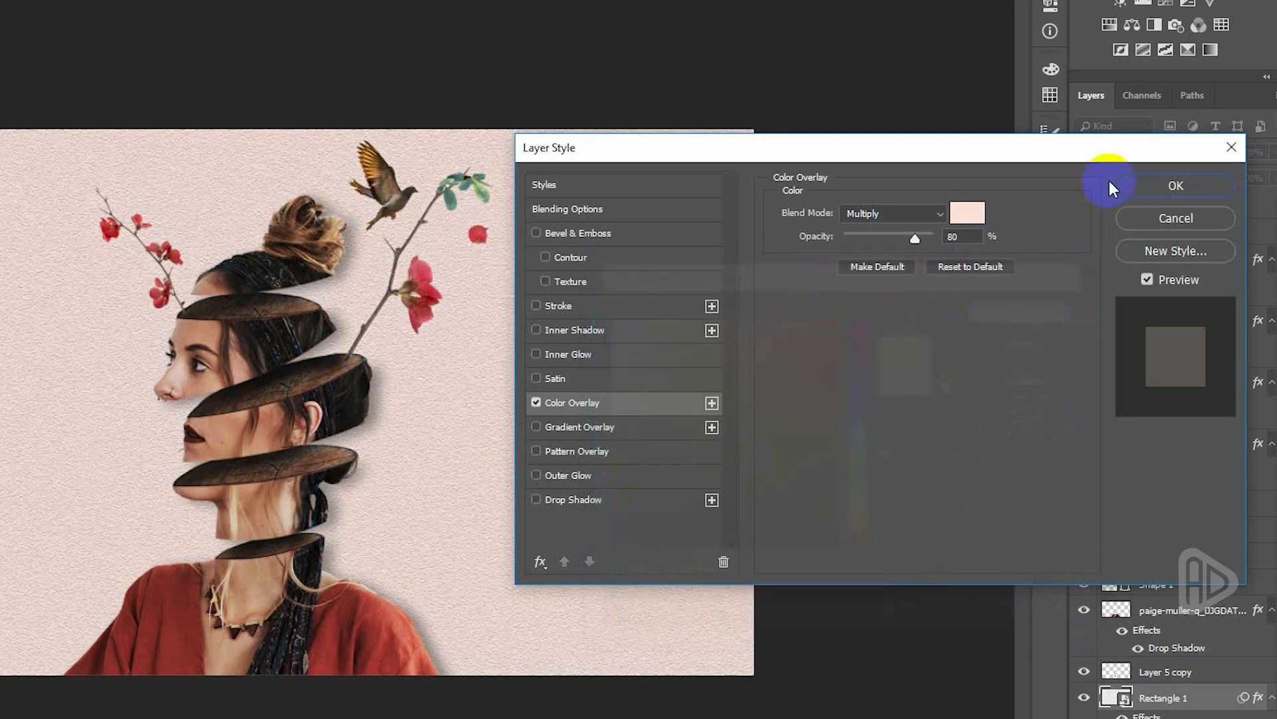
pyautogui.click(1160, 185)
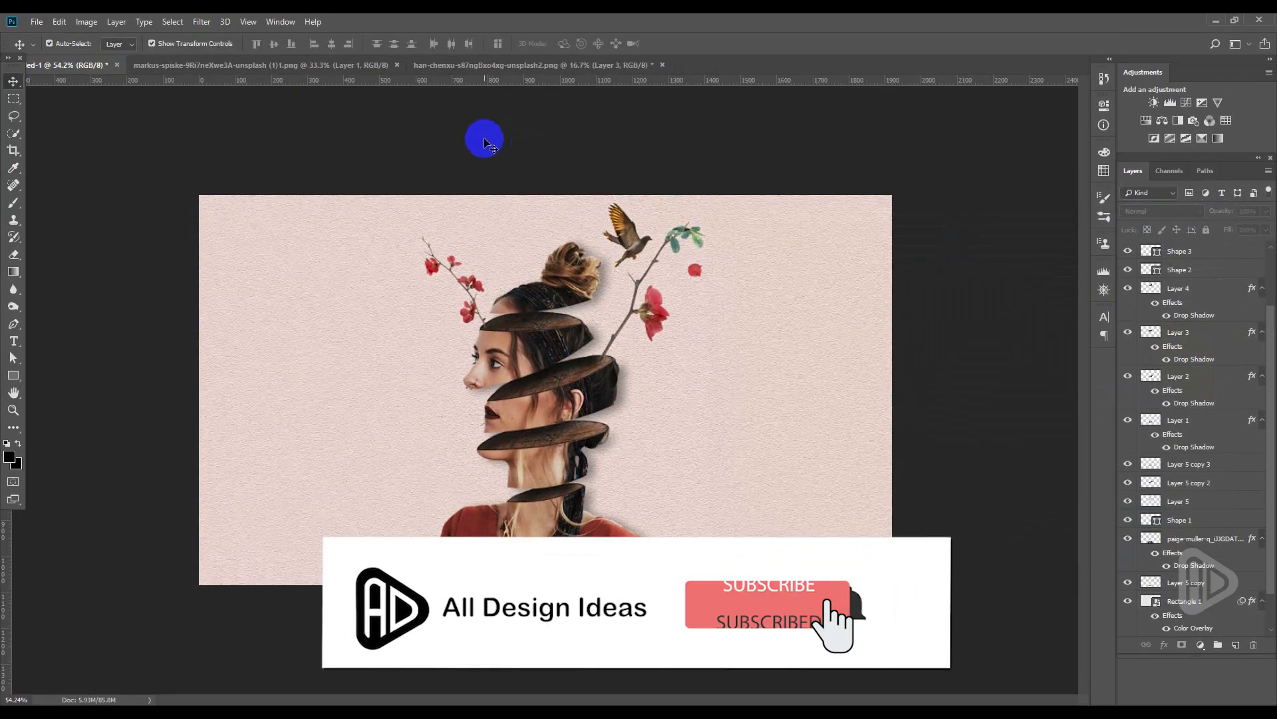
# Save the composition as a layered Photoshop file named "Wooden Slice Face Photo Manipulation" in the Photo Manipulation folder's subfolder 1.
pyautogui.click(37, 22)
pyautogui.click(37, 166)
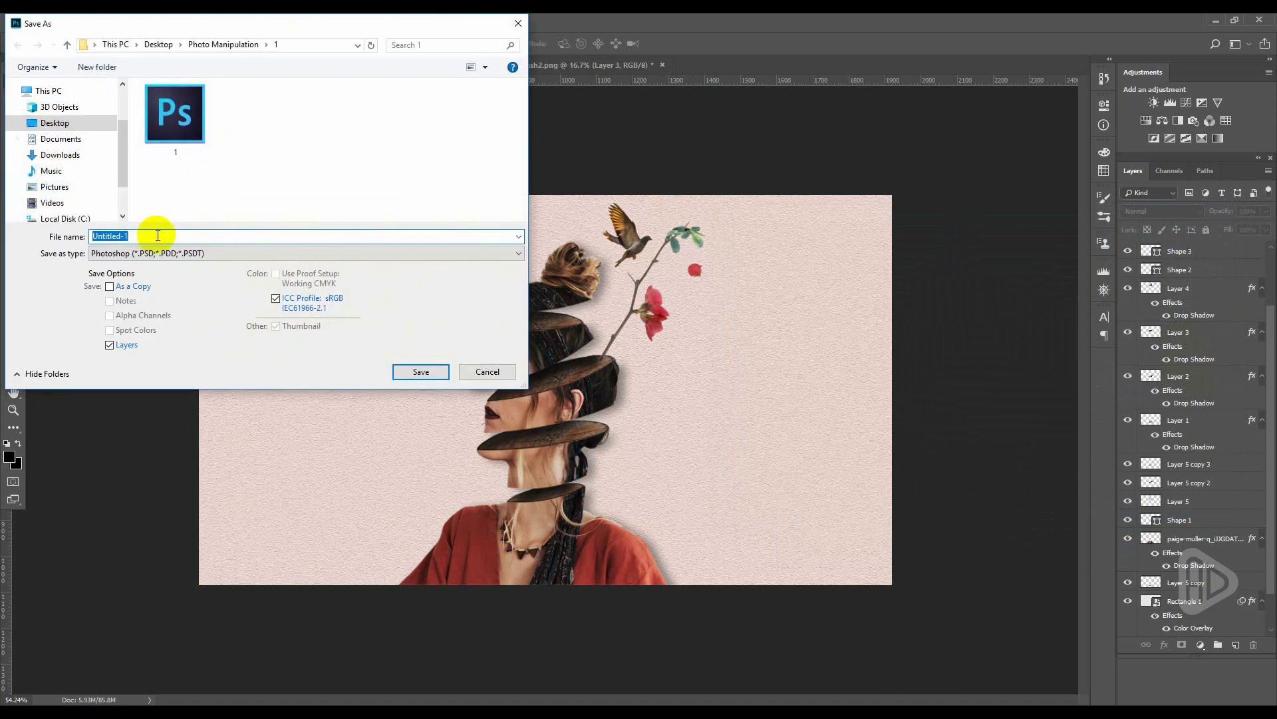
pyautogui.write('P')
pyautogui.write('Phot')
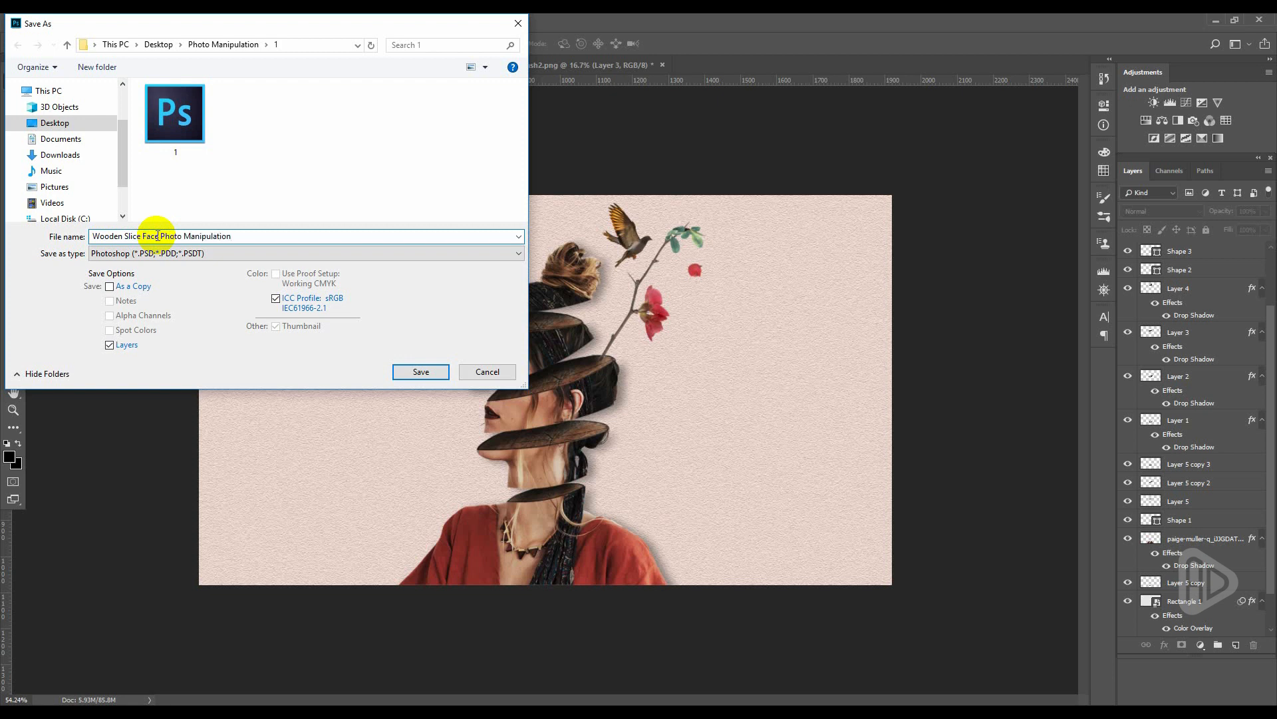
pyautogui.press('Return')
pyautogui.press('Return')
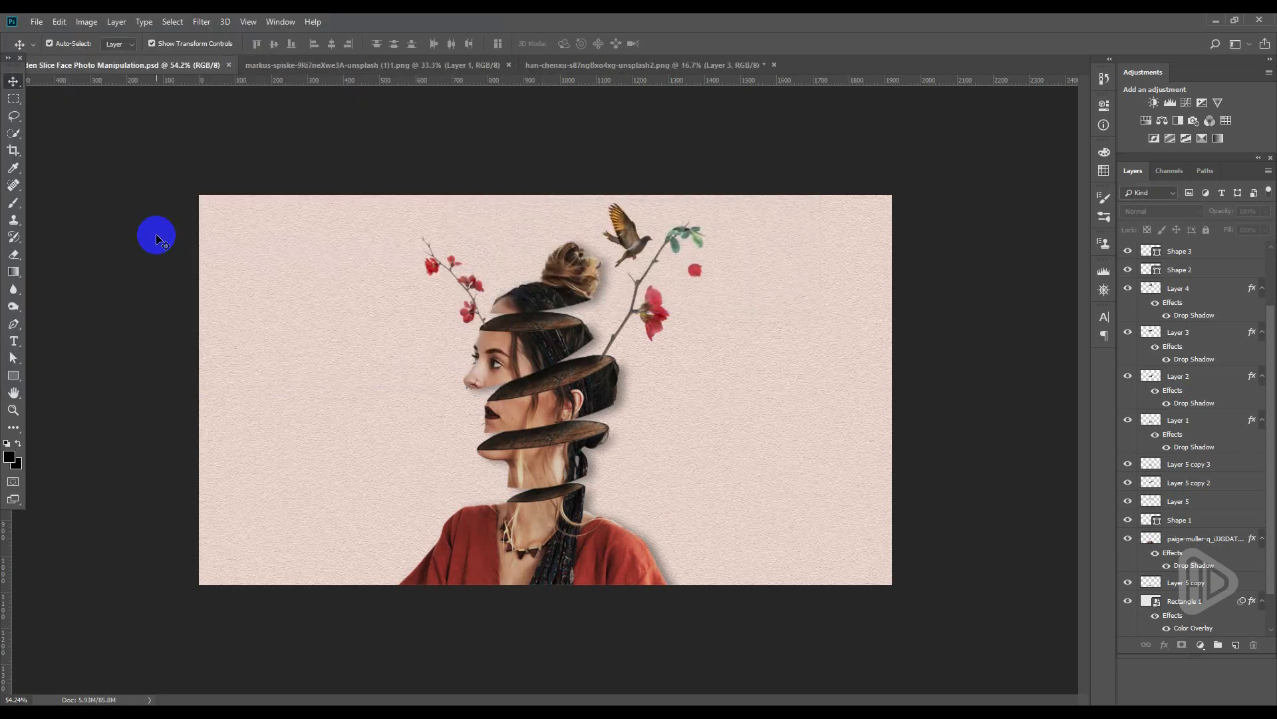